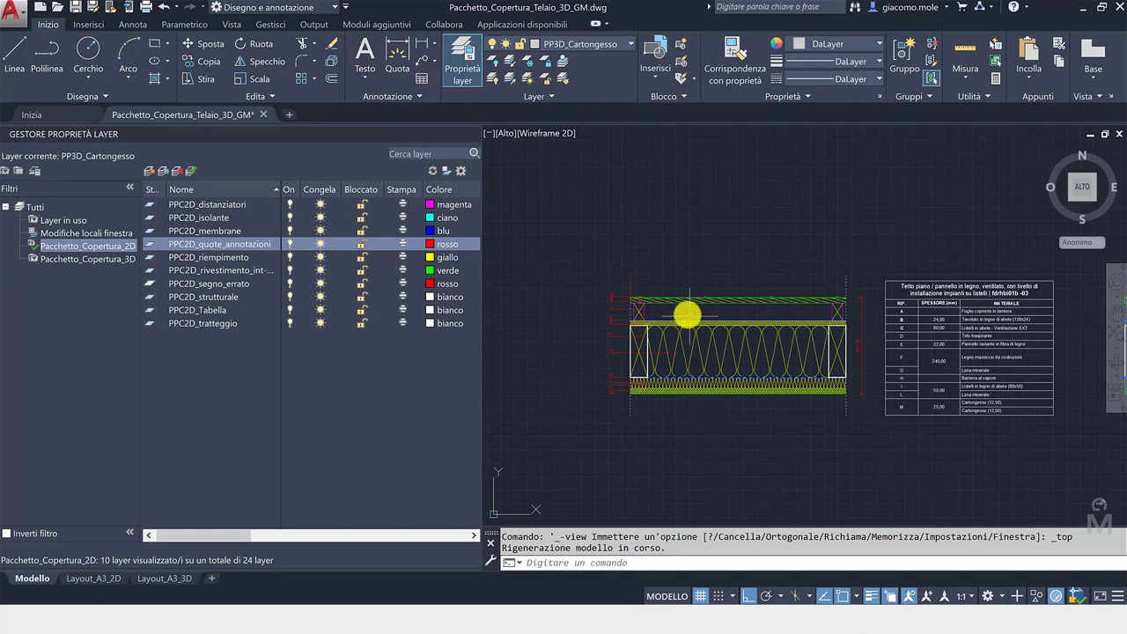
- Zoom and pan onto the roof section and its fdrhbi01b -03 materials table, clearing the table selection
{"action": "scroll", "coordinate": [687, 313], "scroll_direction": "up", "scroll_amount": 3}
{"action": "scroll", "coordinate": [644, 305], "scroll_direction": "up", "scroll_amount": 3}
{"action": "mouse_move", "coordinate": [674, 300]}
{"action": "middle_mouse_down"}
{"action": "mouse_move", "coordinate": [800, 296]}
{"action": "mouse_move", "coordinate": [815, 332]}
{"action": "middle_mouse_up"}
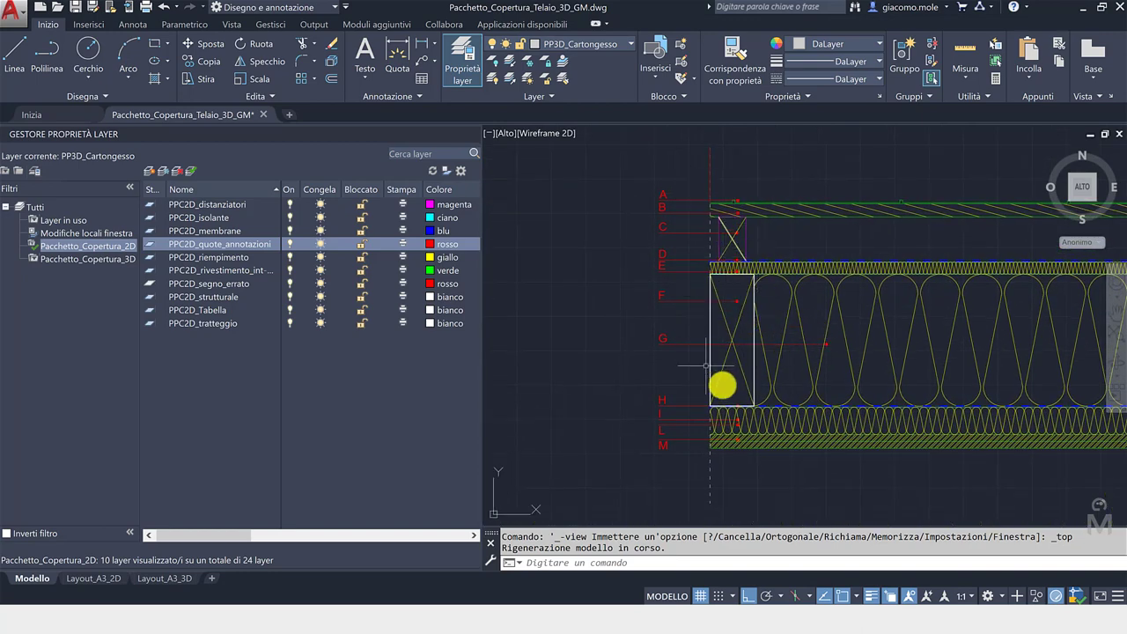
{"action": "scroll", "coordinate": [628, 423], "scroll_direction": "down", "scroll_amount": 3}
{"action": "middle_click_drag", "start_coordinate": [985, 432], "coordinate": [657, 422]}
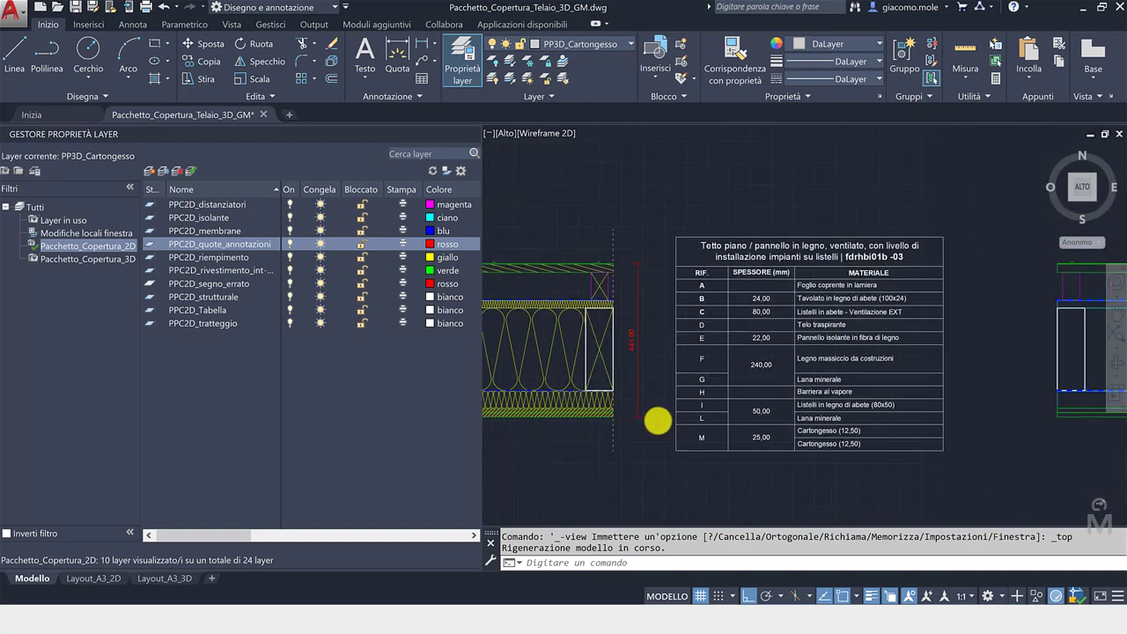
{"action": "scroll", "coordinate": [682, 414], "scroll_direction": "up", "scroll_amount": 2}
{"action": "scroll", "coordinate": [704, 421], "scroll_direction": "up", "scroll_amount": 1}
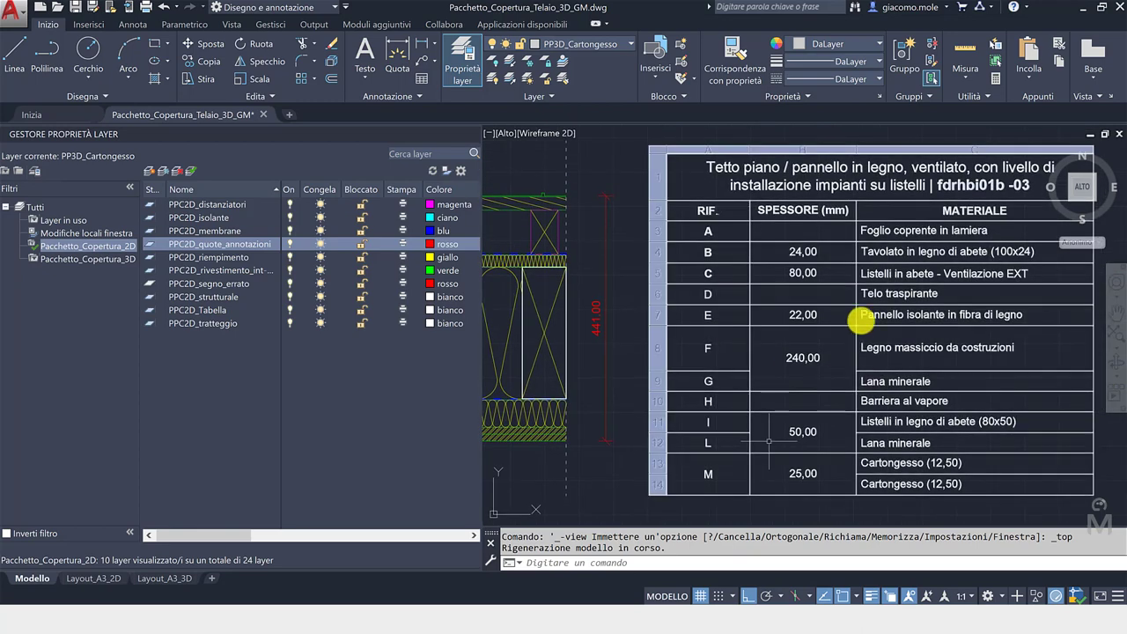
{"action": "key", "text": "Escape"}
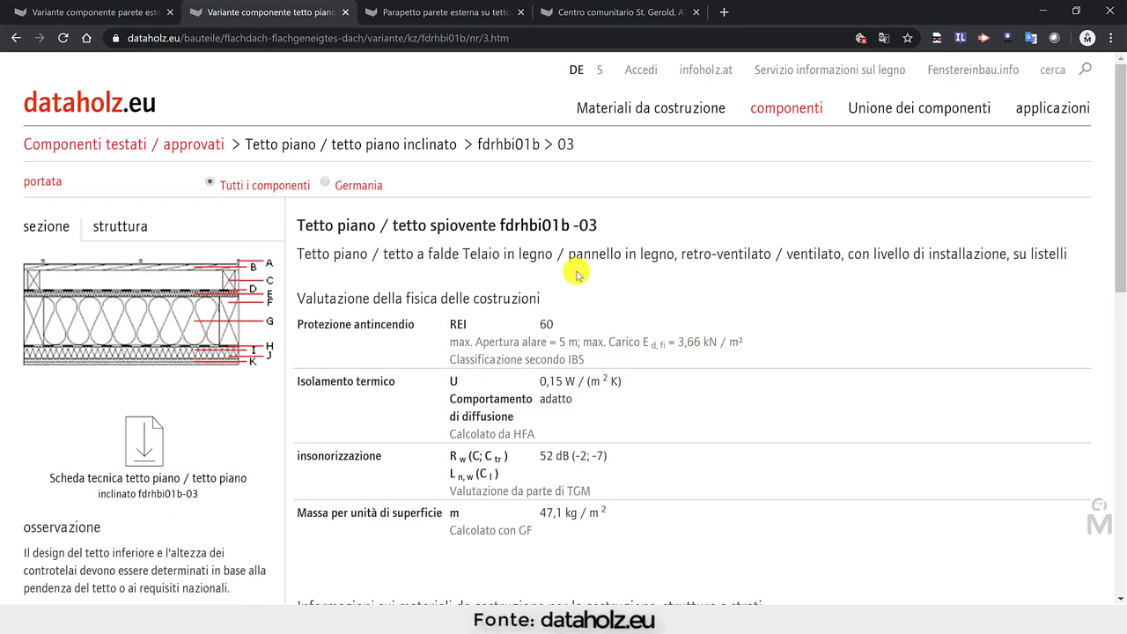
- Highlight the fdrhbi01b -03 code on dataholz.eu and scroll to its construction materials table
{"action": "left_click_drag", "start_coordinate": [598, 225], "coordinate": [504, 225]}
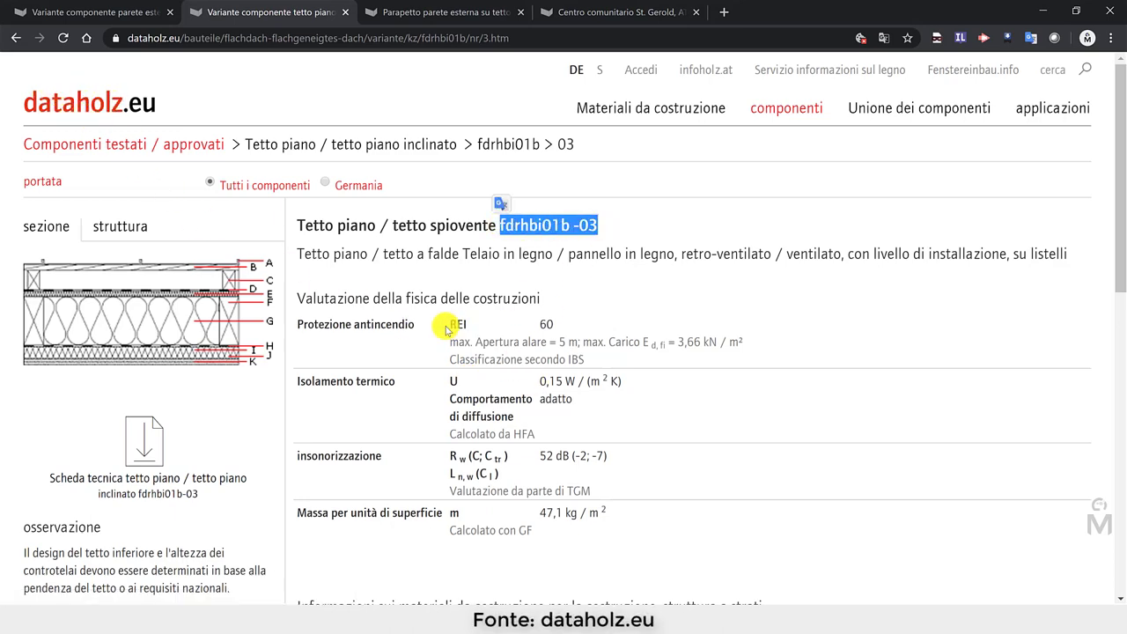
{"action": "scroll", "coordinate": [446, 327], "scroll_direction": "down", "scroll_amount": 2}
{"action": "scroll", "coordinate": [447, 328], "scroll_direction": "down", "scroll_amount": 2}
{"action": "scroll", "coordinate": [446, 327], "scroll_direction": "down", "scroll_amount": 2}
{"action": "scroll", "coordinate": [447, 326], "scroll_direction": "down", "scroll_amount": 1}
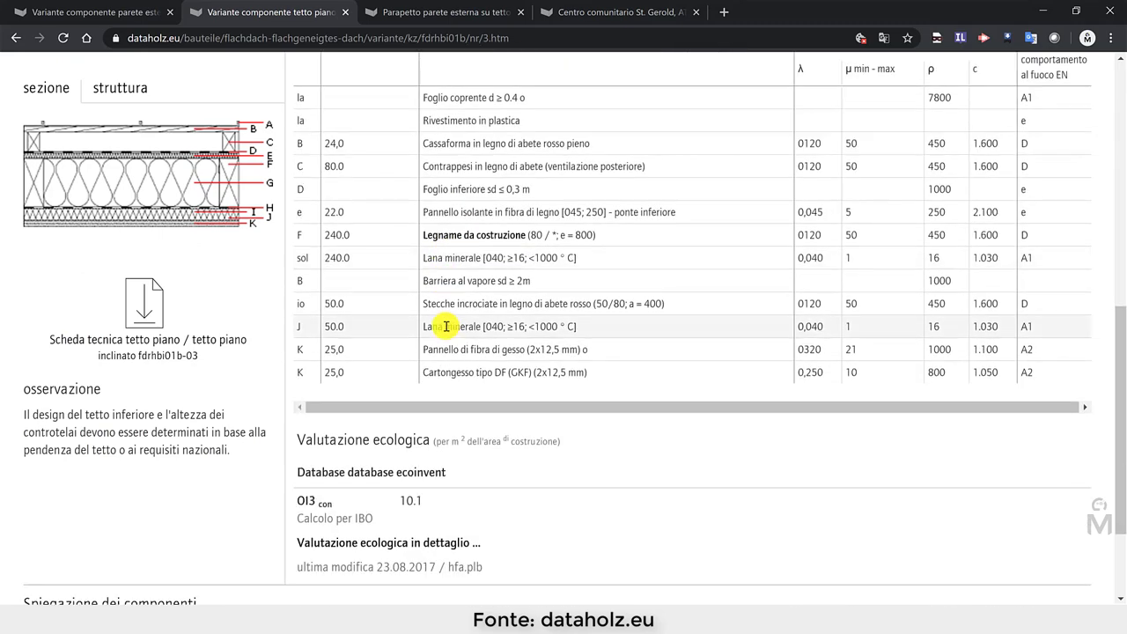
{"action": "scroll", "coordinate": [446, 327], "scroll_direction": "up", "scroll_amount": 1}
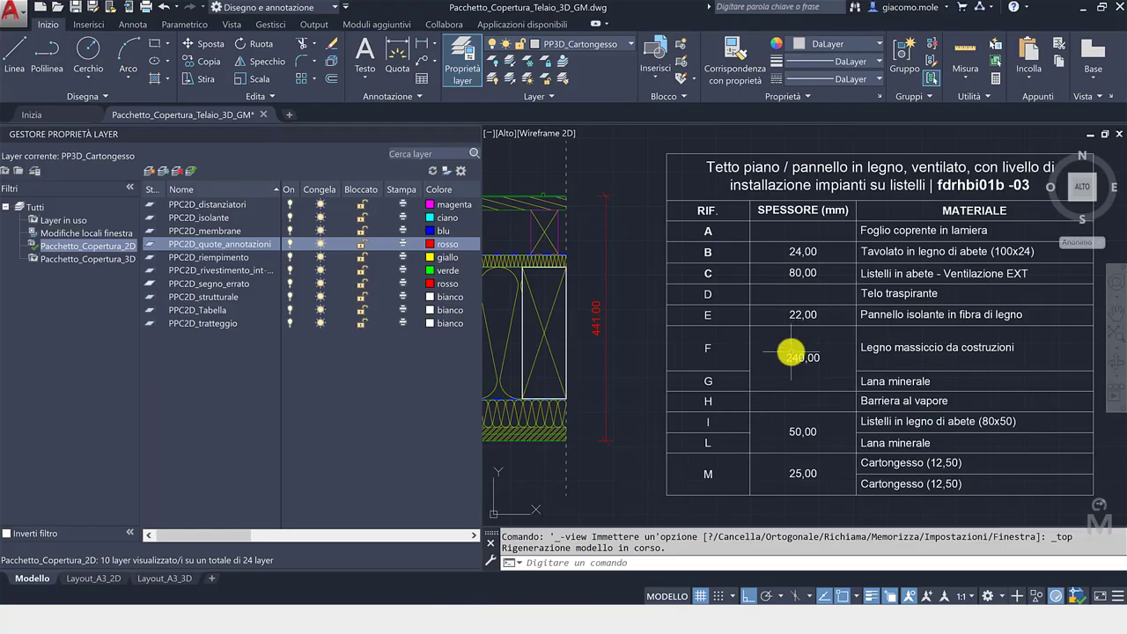
- Zoom out and pan to bring the simplified line section of the roof package into close view
{"action": "scroll", "coordinate": [766, 357], "scroll_direction": "down", "scroll_amount": 2}
{"action": "scroll", "coordinate": [850, 355], "scroll_direction": "down", "scroll_amount": 1}
{"action": "scroll", "coordinate": [857, 357], "scroll_direction": "down", "scroll_amount": 1}
{"action": "scroll", "coordinate": [909, 361], "scroll_direction": "down", "scroll_amount": 1}
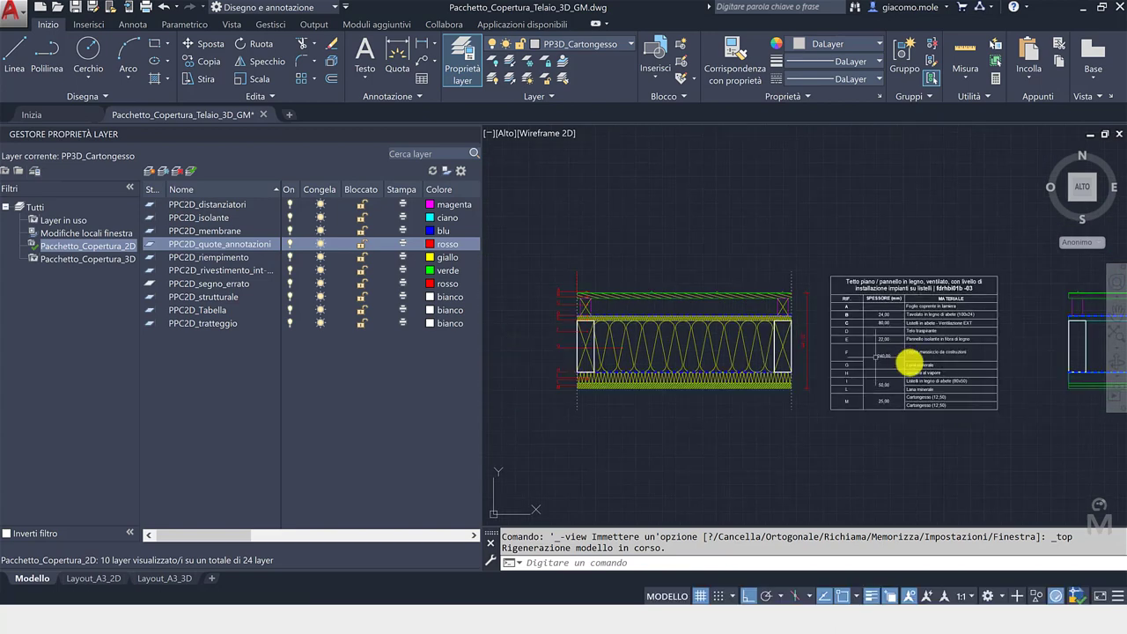
{"action": "middle_click_drag", "start_coordinate": [939, 378], "coordinate": [774, 377]}
{"action": "scroll", "coordinate": [947, 359], "scroll_direction": "up", "scroll_amount": 3}
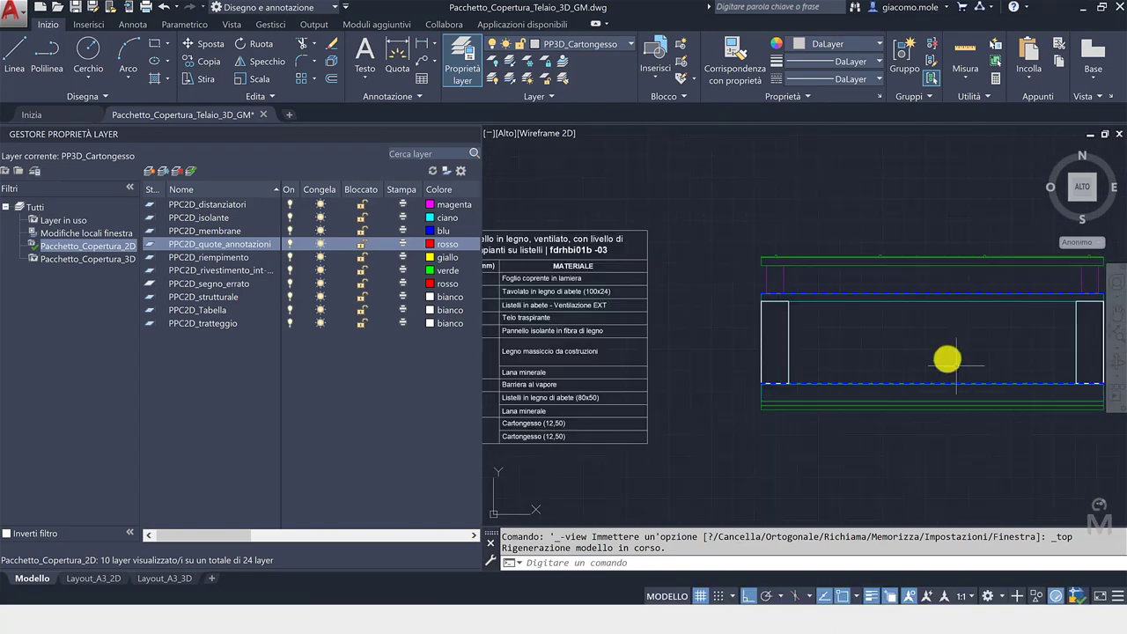
{"action": "mouse_move", "coordinate": [948, 359]}
{"action": "middle_mouse_down"}
{"action": "mouse_move", "coordinate": [863, 359]}
{"action": "mouse_move", "coordinate": [807, 391]}
{"action": "middle_mouse_up"}
{"action": "scroll", "coordinate": [845, 359], "scroll_direction": "up", "scroll_amount": 2}
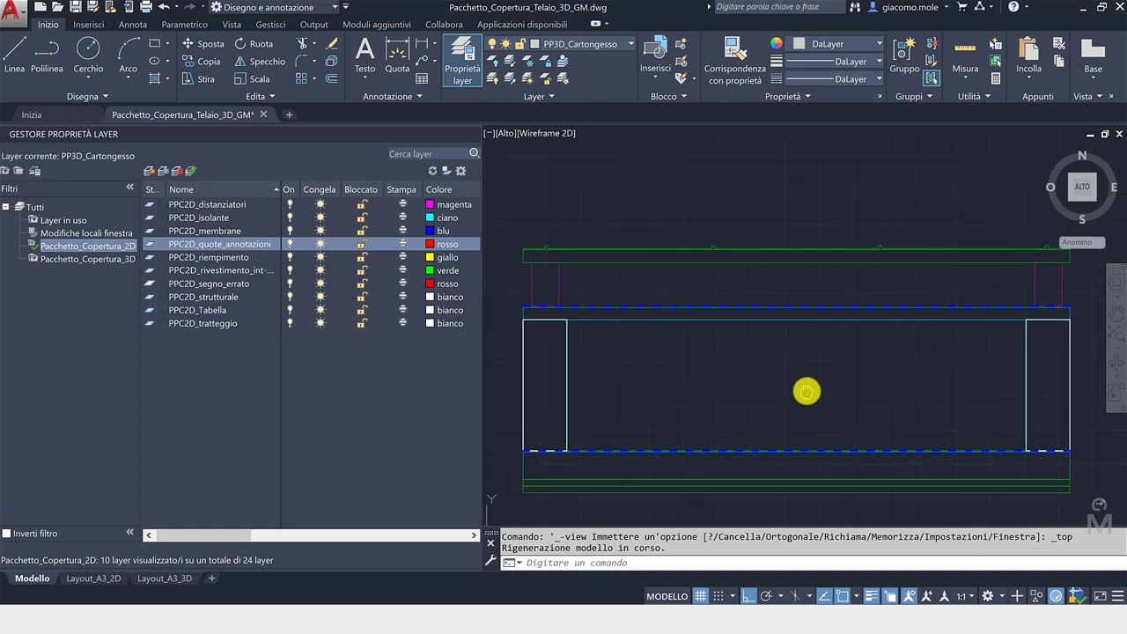
- Select the section's left rectangle to check its layer, then cancel the selections
{"action": "left_click", "coordinate": [523, 378]}
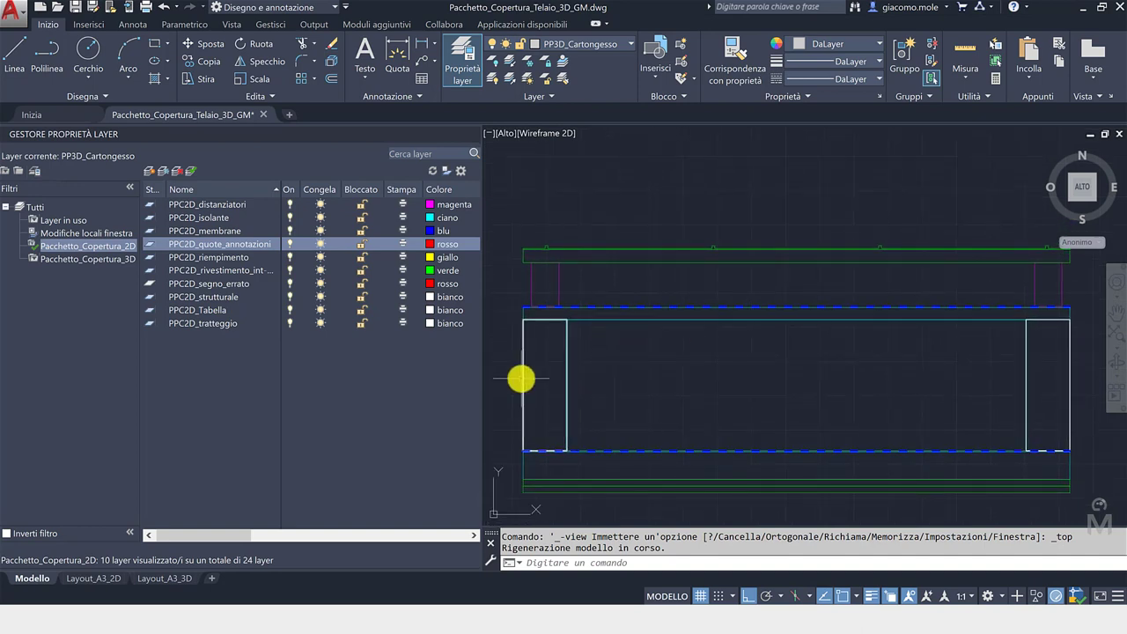
{"action": "key", "text": "Escape"}
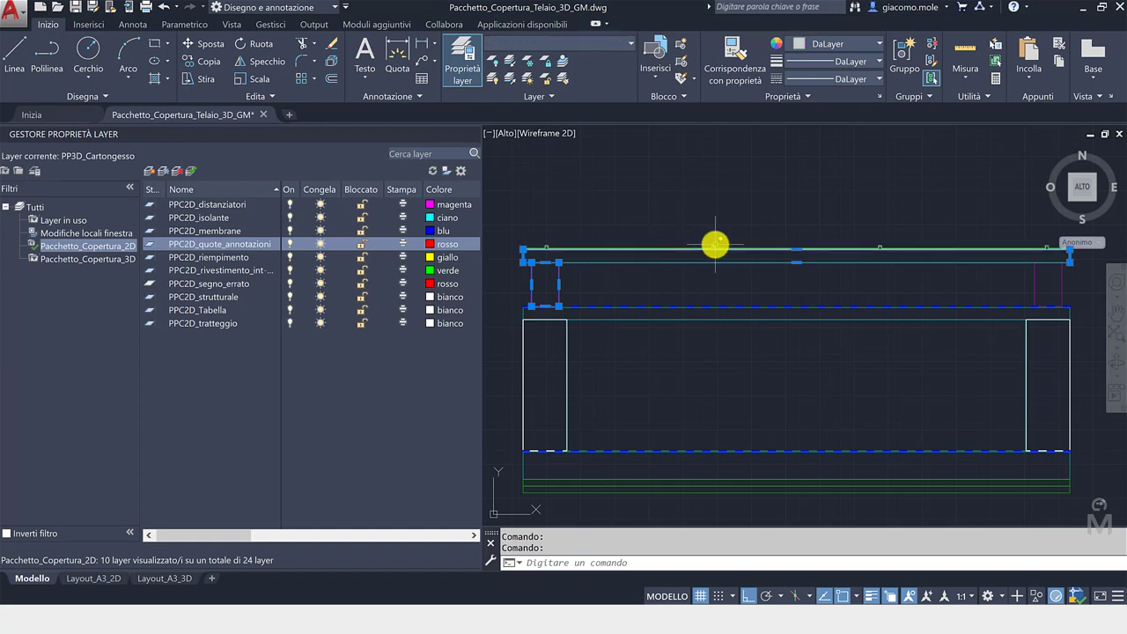
{"action": "scroll", "coordinate": [714, 248], "scroll_direction": "up", "scroll_amount": 3}
{"action": "left_click", "coordinate": [792, 235]}
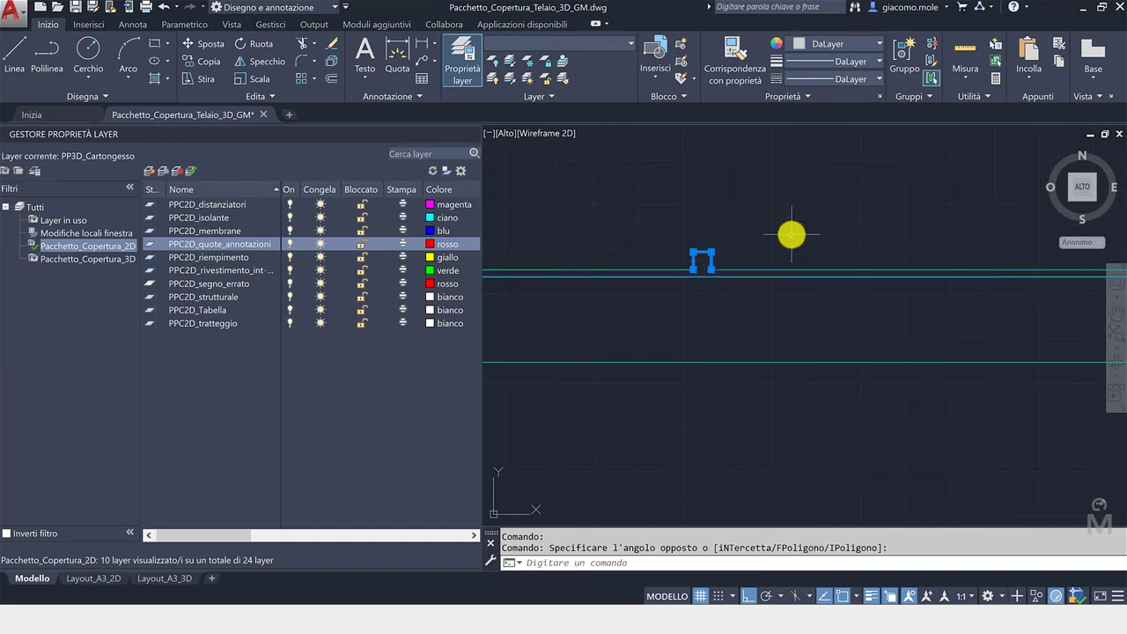
{"action": "scroll", "coordinate": [786, 264], "scroll_direction": "down", "scroll_amount": 2}
{"action": "scroll", "coordinate": [783, 290], "scroll_direction": "down", "scroll_amount": 2}
{"action": "key", "text": "Escape"}
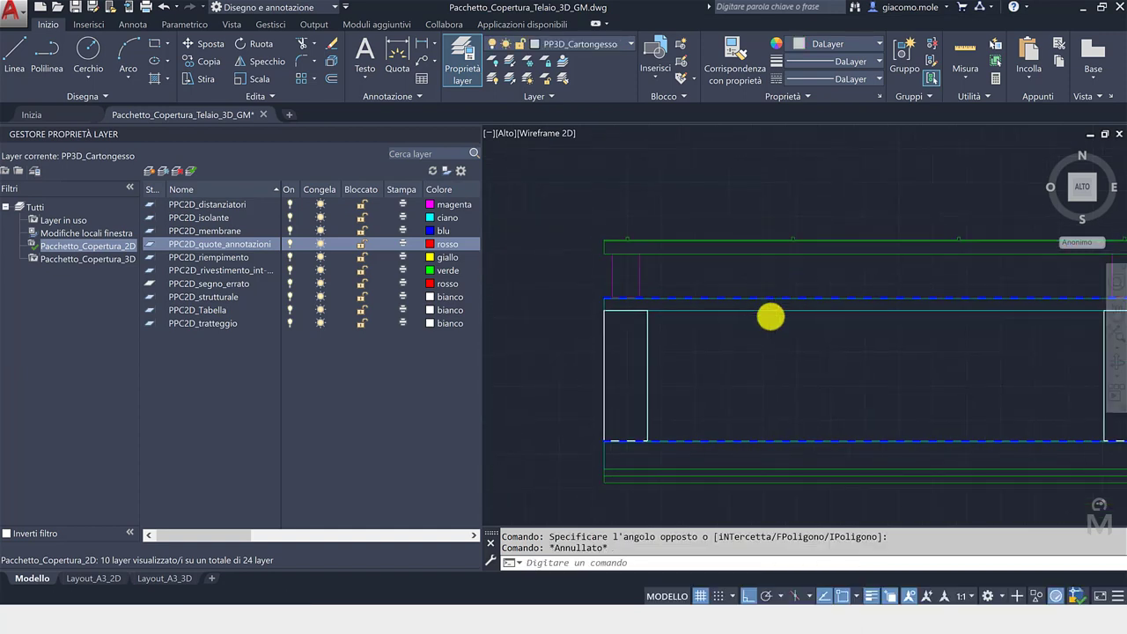
{"action": "scroll", "coordinate": [769, 321], "scroll_direction": "down", "scroll_amount": 2}
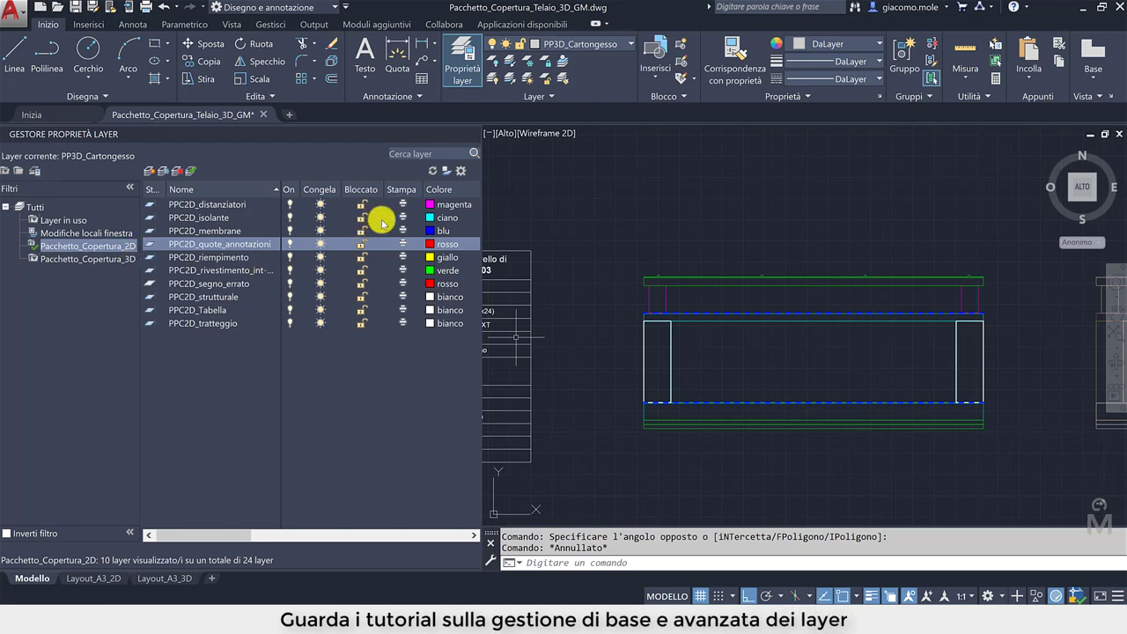
- Hide the PPC2D distanziatori, isolante and strutturale layers, then turn all layers back on
{"action": "left_click", "coordinate": [291, 204]}
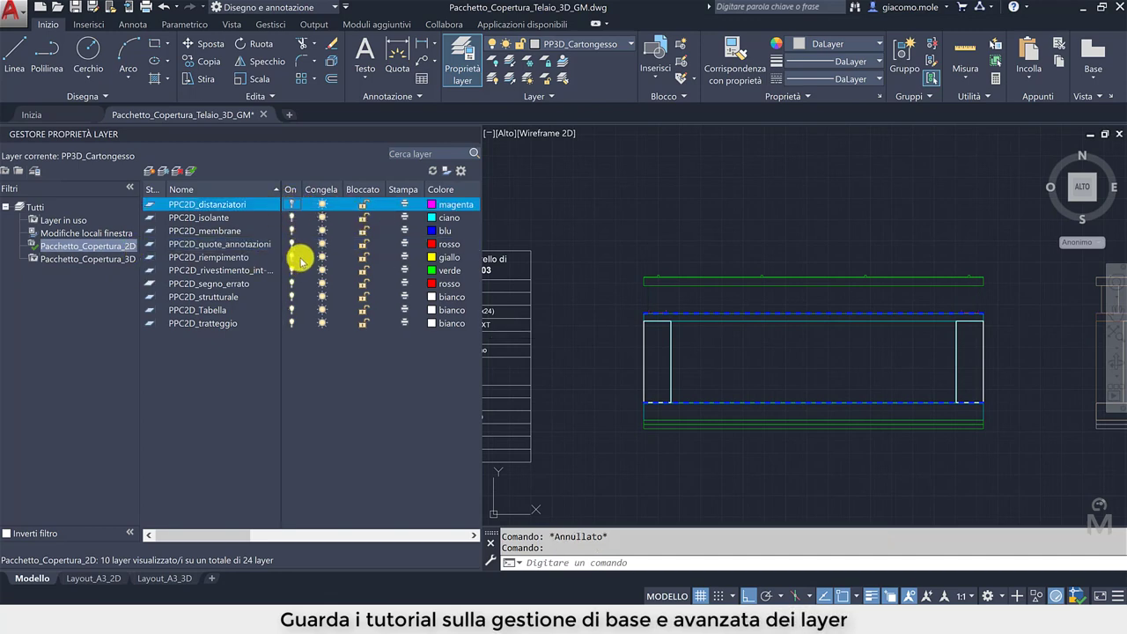
{"action": "left_click", "coordinate": [292, 216]}
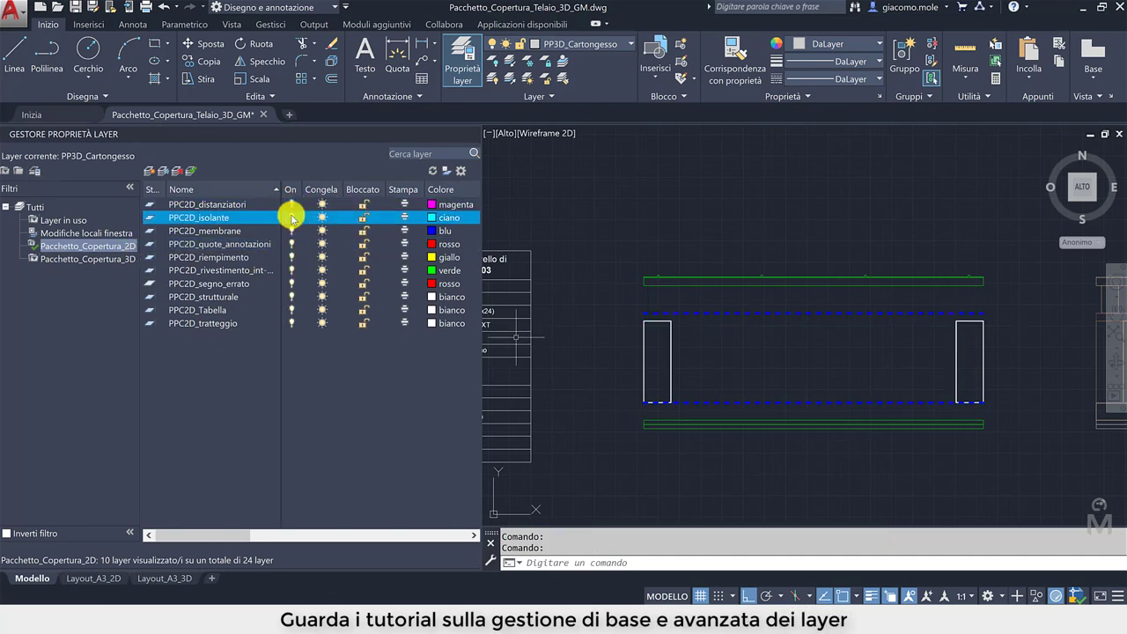
{"action": "left_click", "coordinate": [293, 298]}
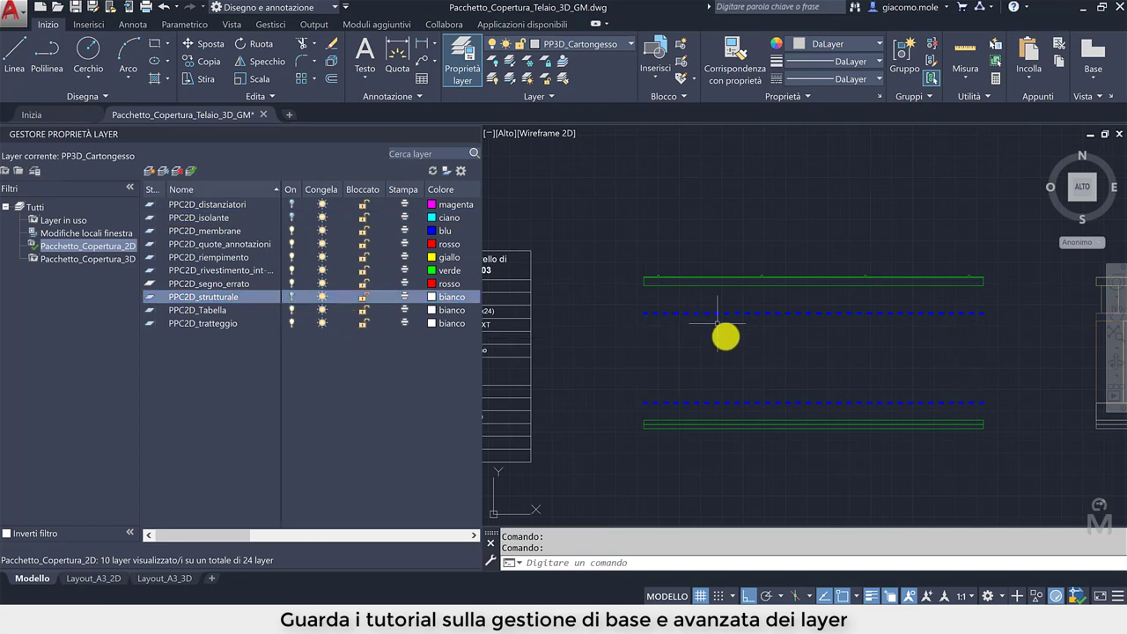
{"action": "left_click", "coordinate": [493, 77]}
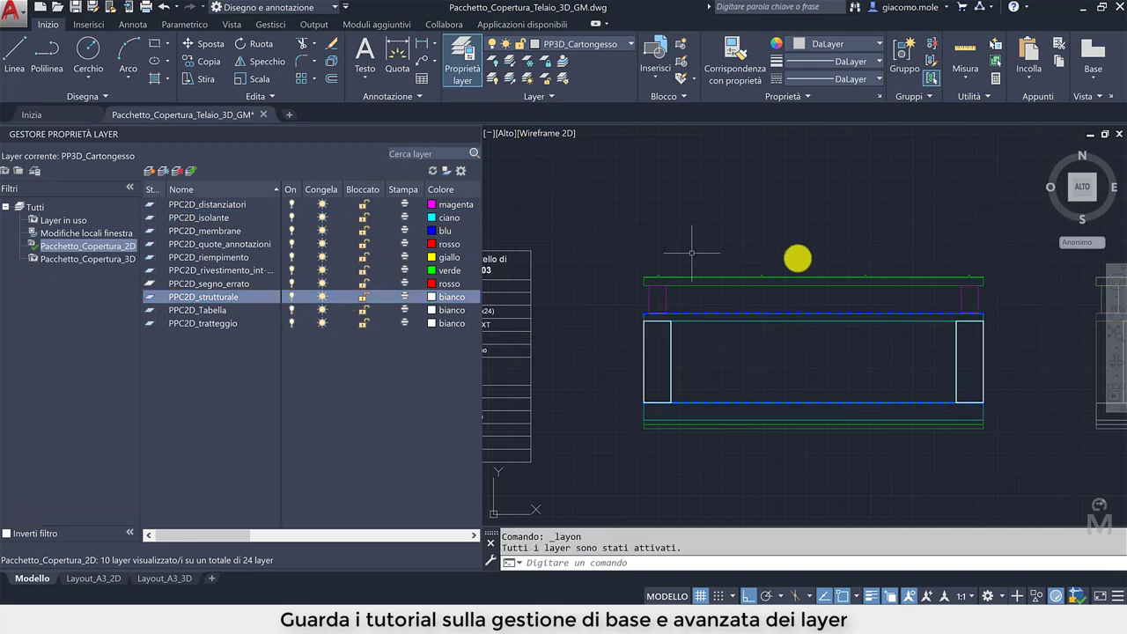
- Pan to the second roof package drawing and list the Pacchetto_Copertura_3D filter's layers
{"action": "middle_click_drag", "start_coordinate": [933, 272], "coordinate": [792, 270]}
{"action": "mouse_move", "coordinate": [1065, 308]}
{"action": "middle_mouse_down"}
{"action": "mouse_move", "coordinate": [880, 321]}
{"action": "mouse_move", "coordinate": [853, 339]}
{"action": "mouse_move", "coordinate": [724, 310]}
{"action": "middle_mouse_up"}
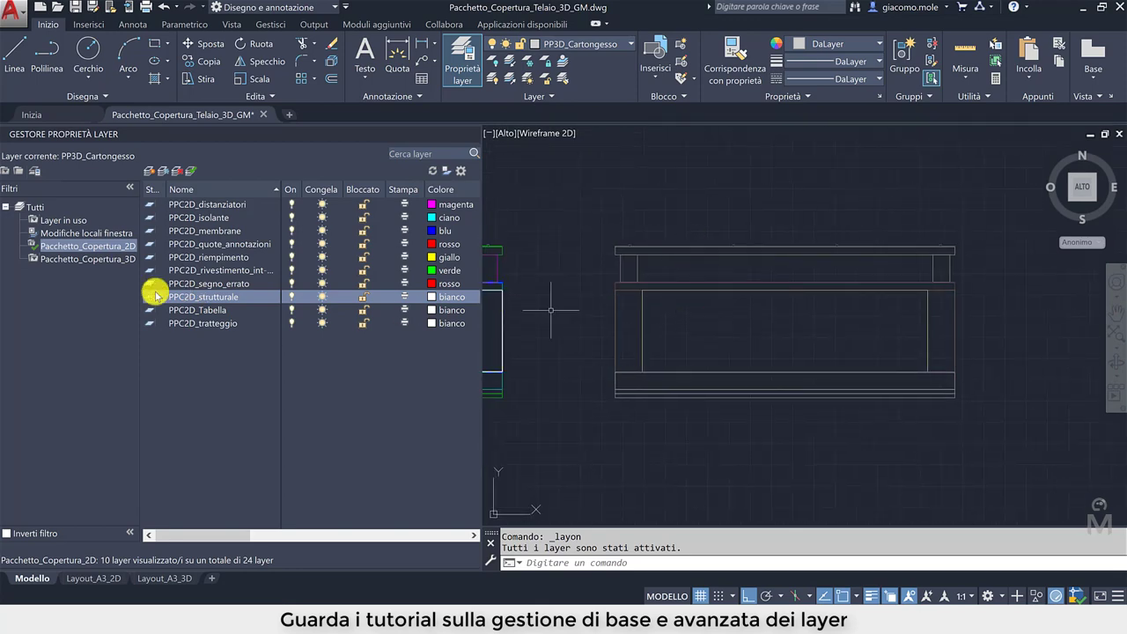
{"action": "left_click", "coordinate": [88, 259]}
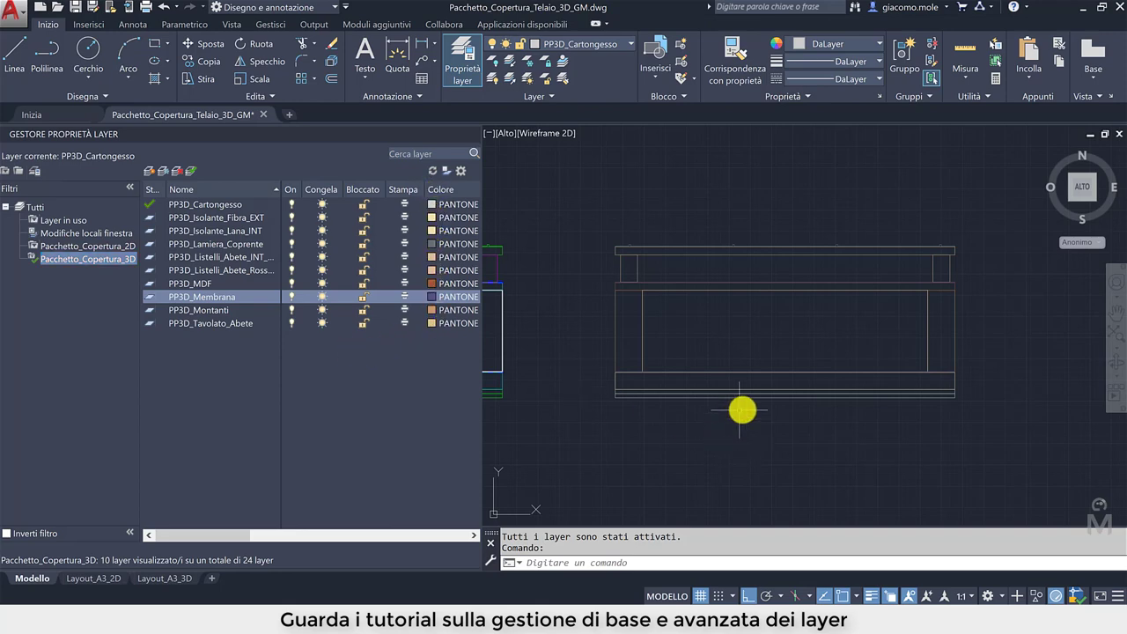
- Crossing-select every object of the roof package drawing
{"action": "scroll", "coordinate": [741, 409], "scroll_direction": "up", "scroll_amount": 1}
{"action": "scroll", "coordinate": [766, 438], "scroll_direction": "down", "scroll_amount": 1}
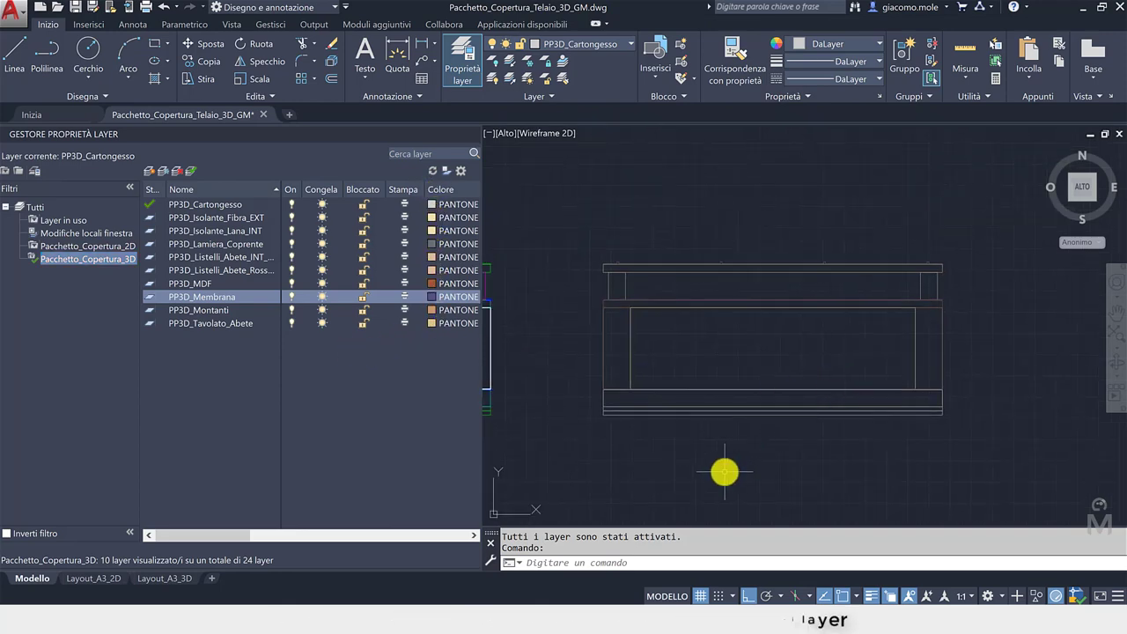
{"action": "left_click", "coordinate": [964, 461]}
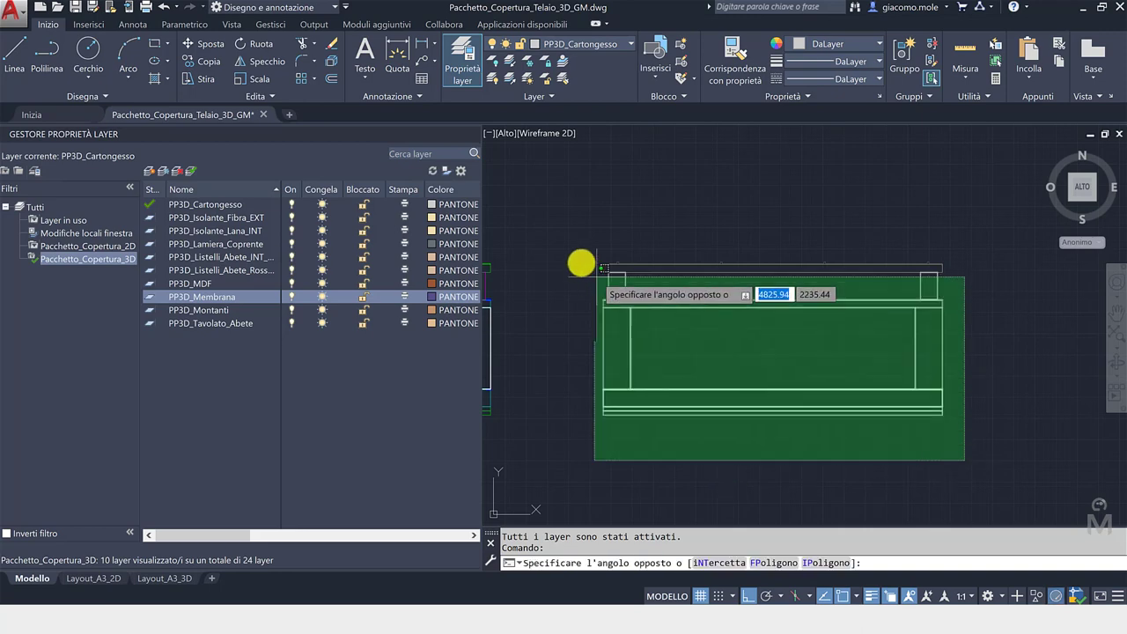
{"action": "left_click", "coordinate": [545, 208]}
- Copy the roof package 1762.16 units to the right, then check dataholz.eu's 3D layer build-up
{"action": "left_click", "coordinate": [198, 66]}
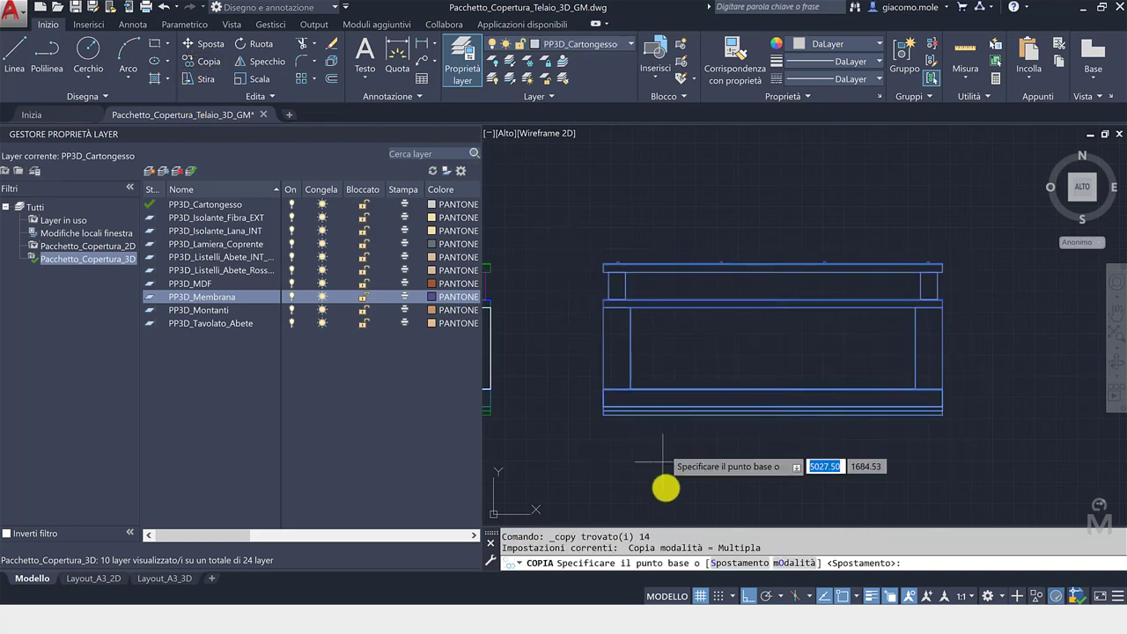
{"action": "left_click", "coordinate": [632, 466]}
{"action": "scroll", "coordinate": [792, 465], "scroll_direction": "down", "scroll_amount": 2}
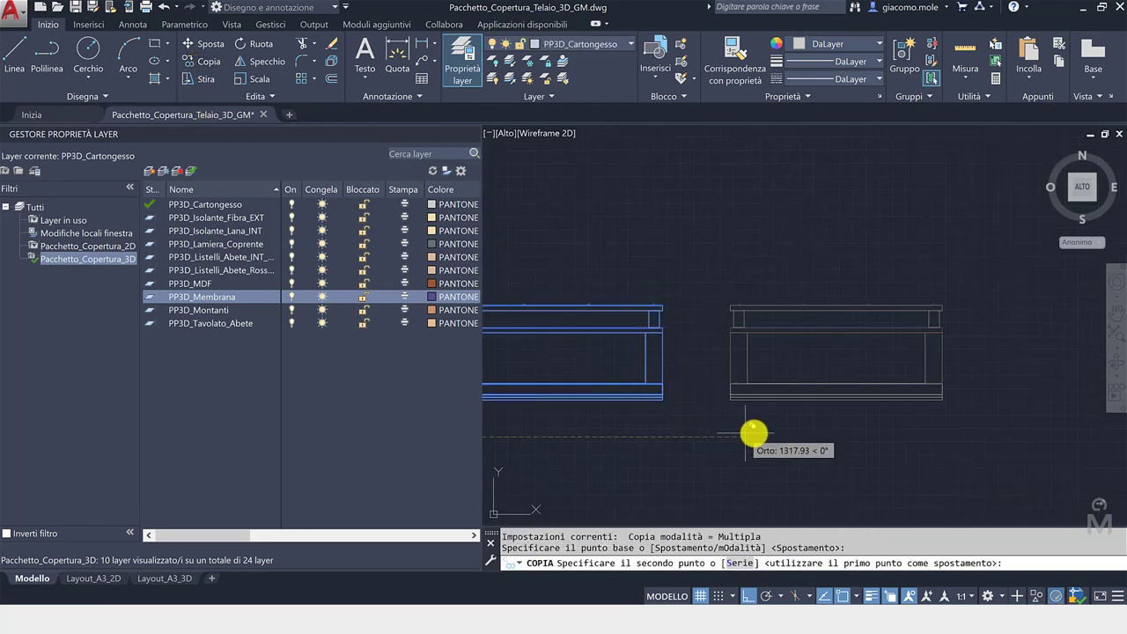
{"action": "left_click", "coordinate": [844, 434]}
{"action": "middle_click_drag", "start_coordinate": [844, 434], "coordinate": [634, 433]}
{"action": "key", "text": "Escape"}
{"action": "scroll", "coordinate": [714, 378], "scroll_direction": "up", "scroll_amount": 2}
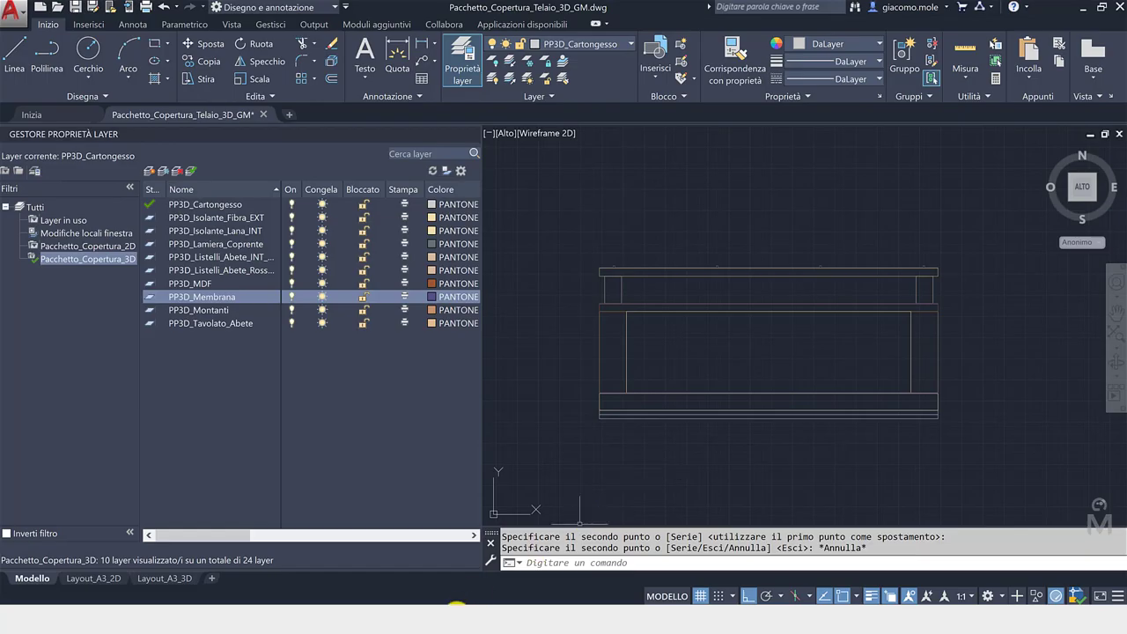
{"action": "left_click", "coordinate": [451, 605]}
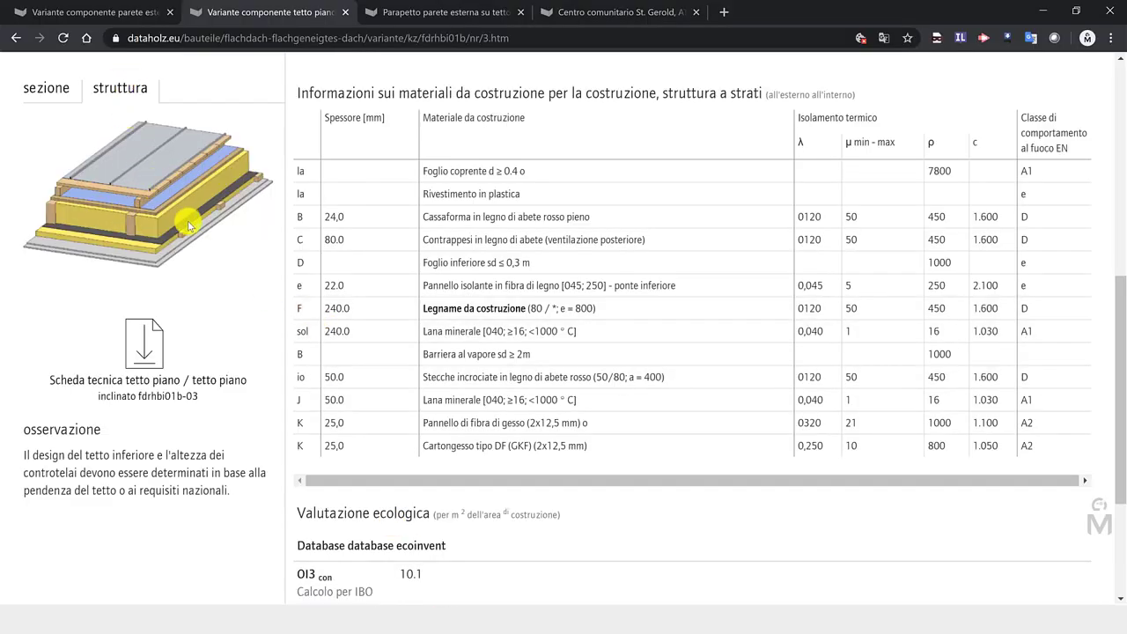
- Stretch the right end edge of the roof layers 30 units to the right
{"action": "left_click", "coordinate": [459, 600]}
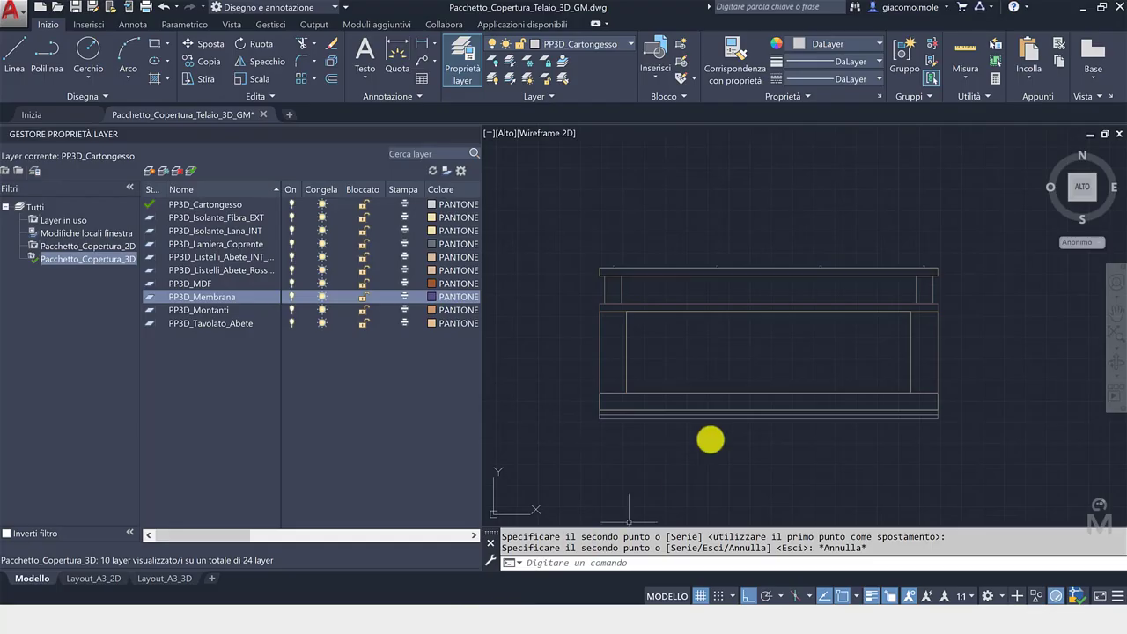
{"action": "scroll", "coordinate": [937, 279], "scroll_direction": "up", "scroll_amount": 3}
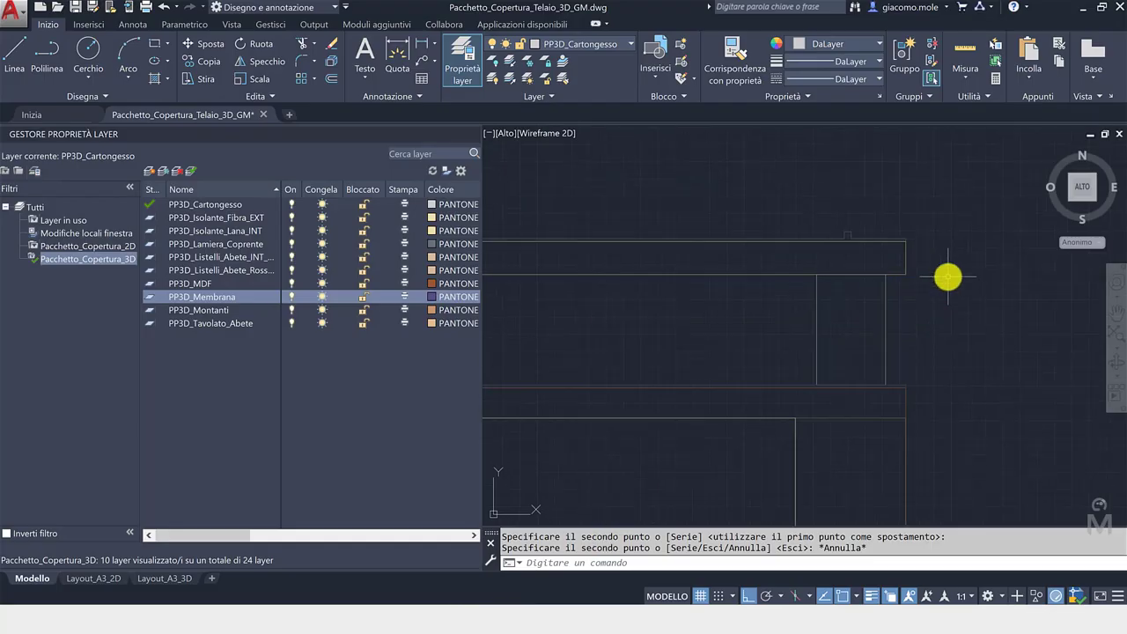
{"action": "middle_click_drag", "start_coordinate": [955, 297], "coordinate": [832, 324]}
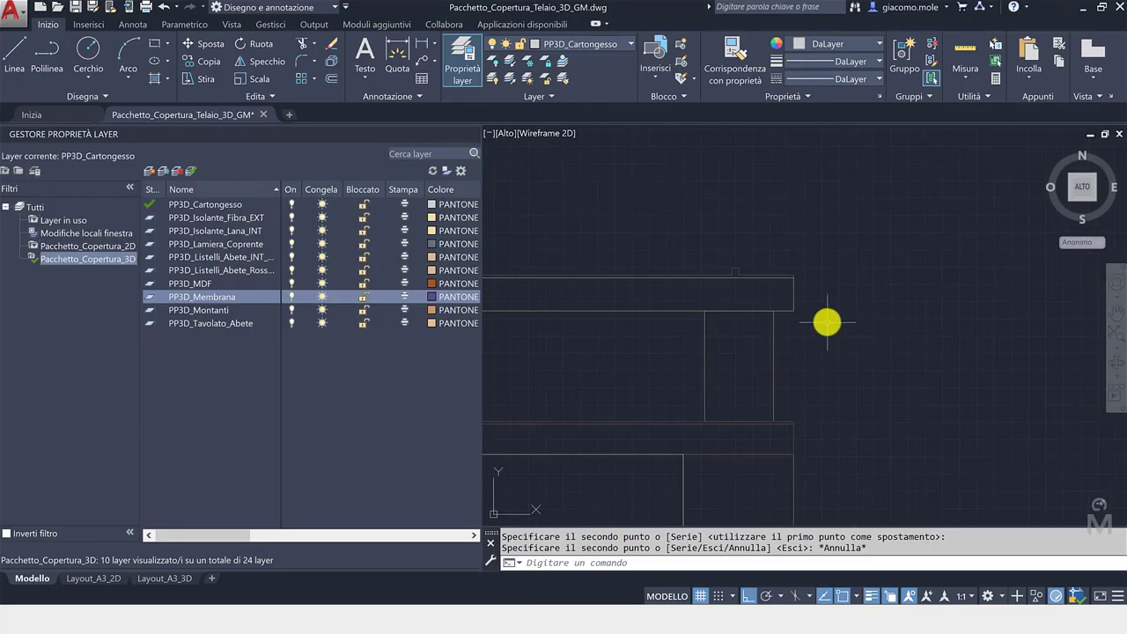
{"action": "left_click", "coordinate": [813, 296]}
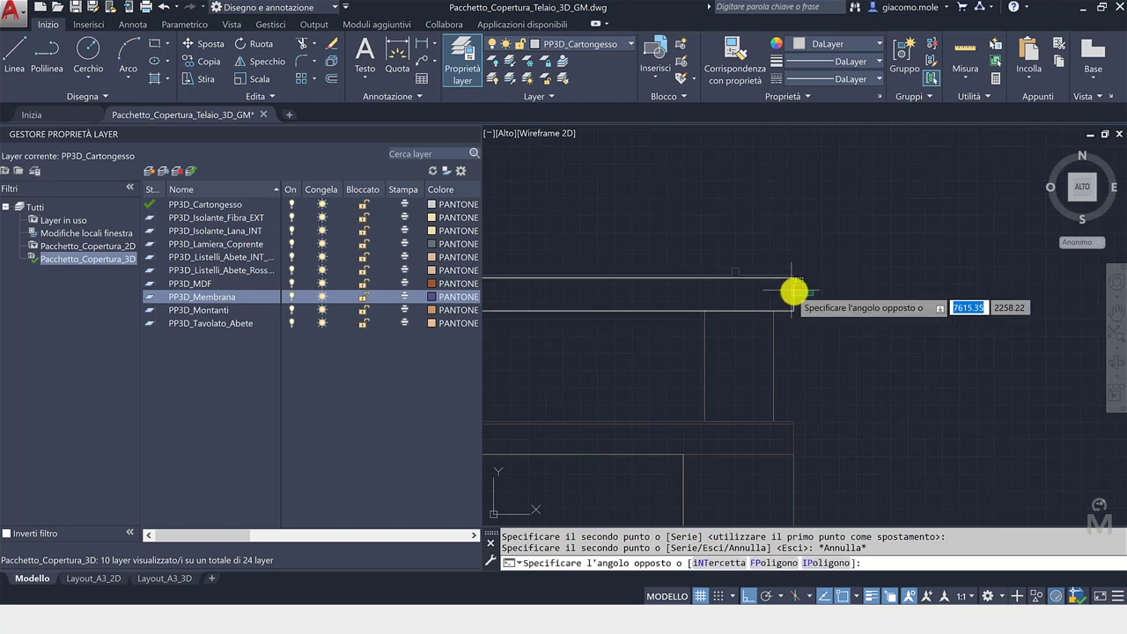
{"action": "left_click", "coordinate": [793, 294]}
{"action": "left_click", "coordinate": [793, 294]}
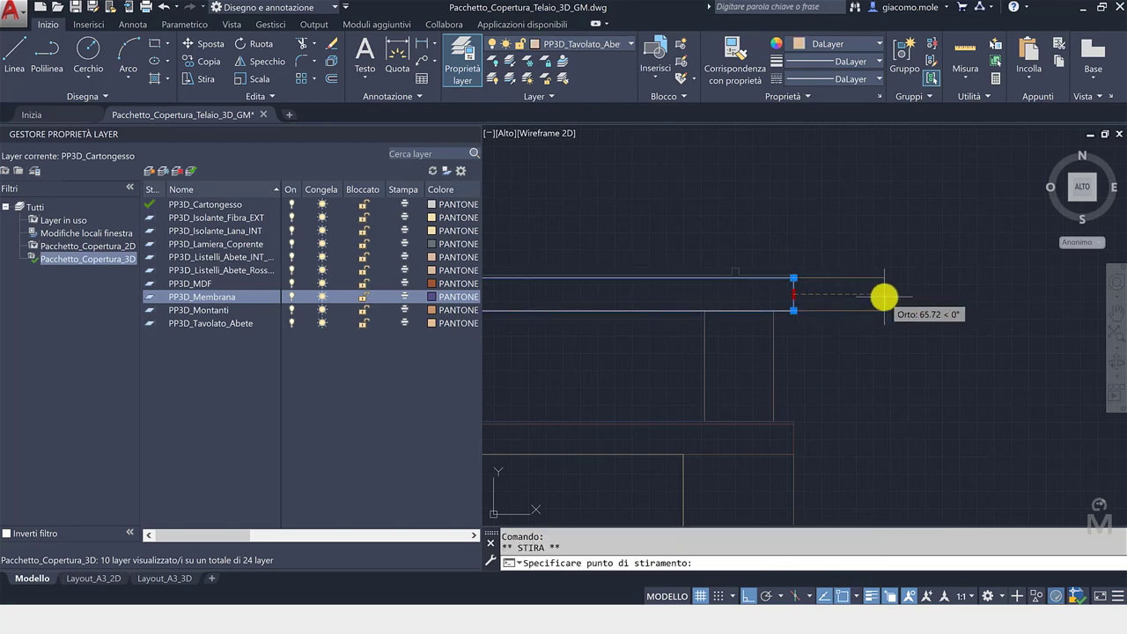
{"action": "type", "text": "30"}
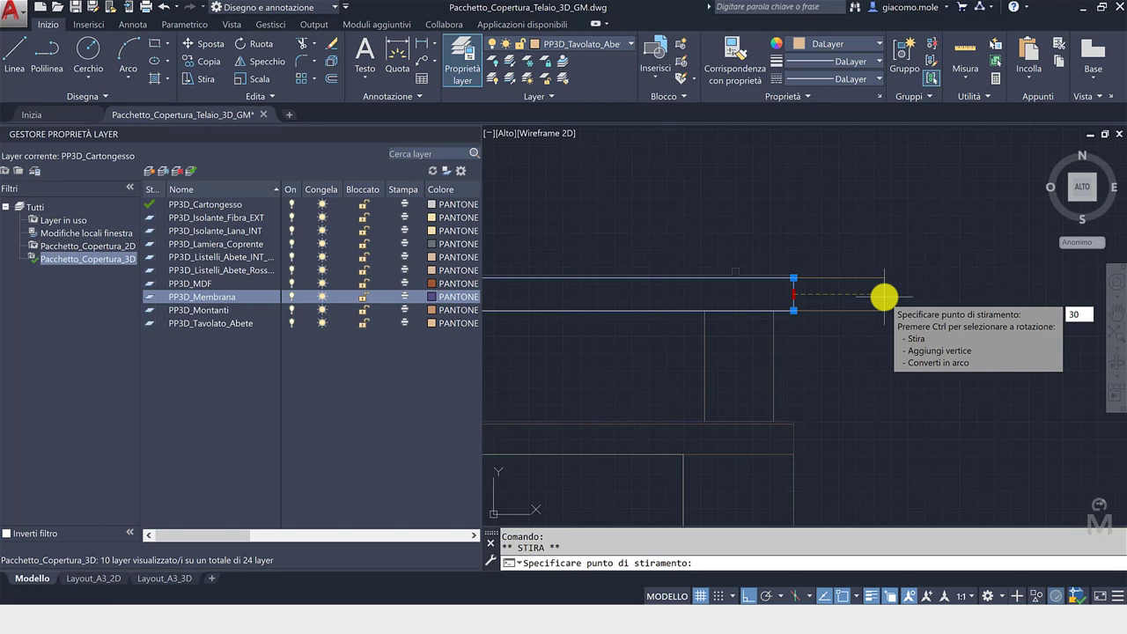
{"action": "key", "text": "Return"}
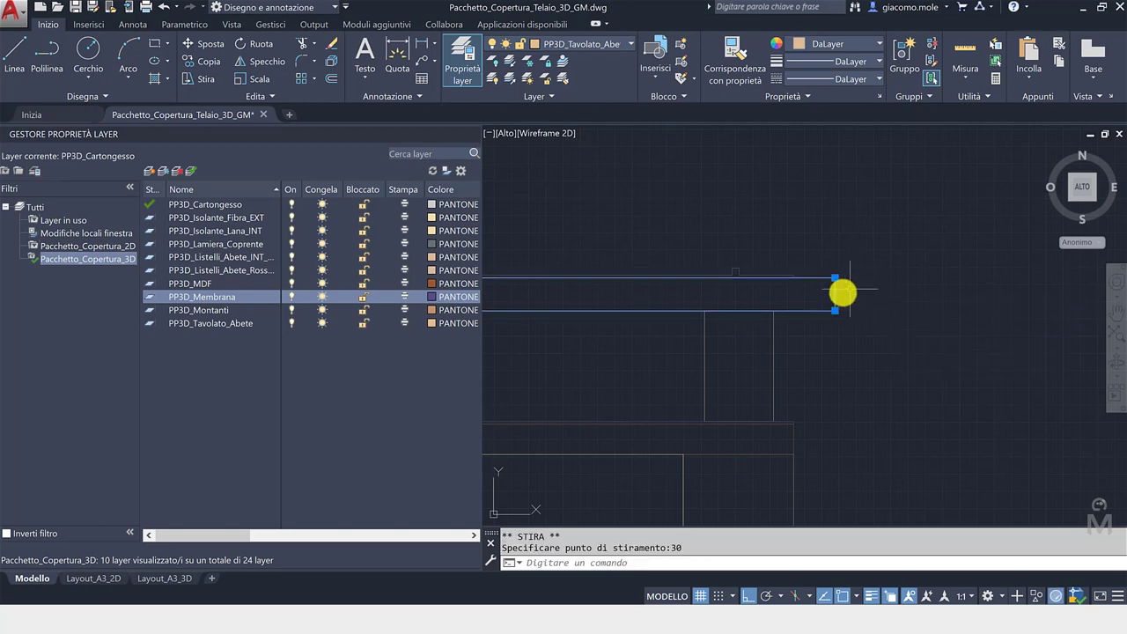
- Stretch the right edge a further 20 units to the right
{"action": "left_click", "coordinate": [835, 295]}
{"action": "type", "text": "20"}
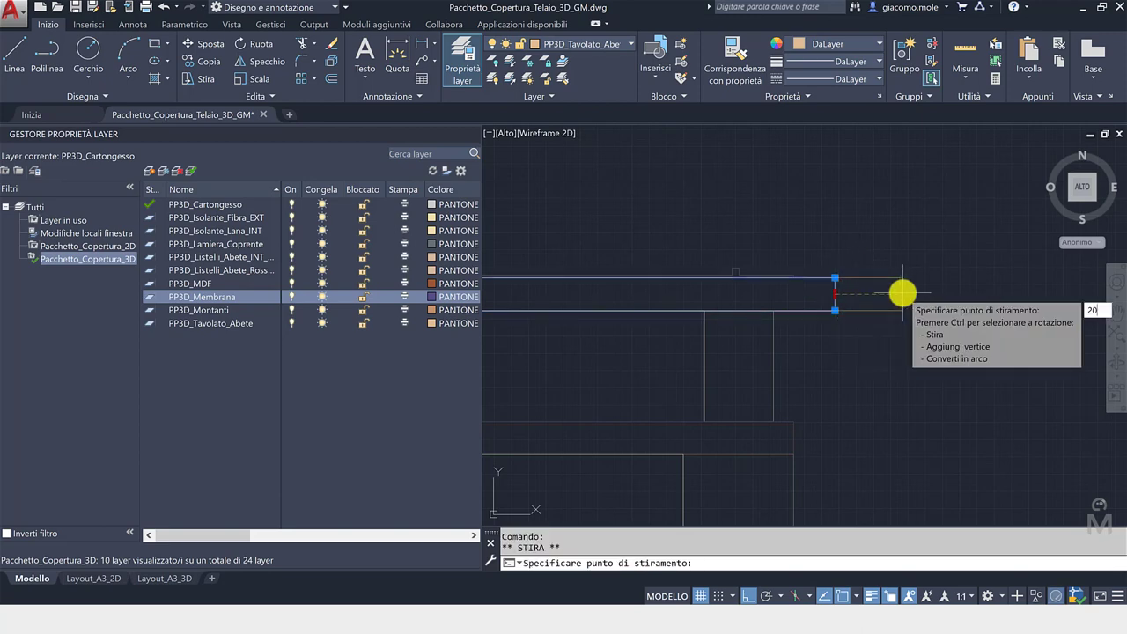
{"action": "key", "text": "Return"}
{"action": "key", "text": "Escape"}
{"action": "scroll", "coordinate": [804, 323], "scroll_direction": "up", "scroll_amount": 2}
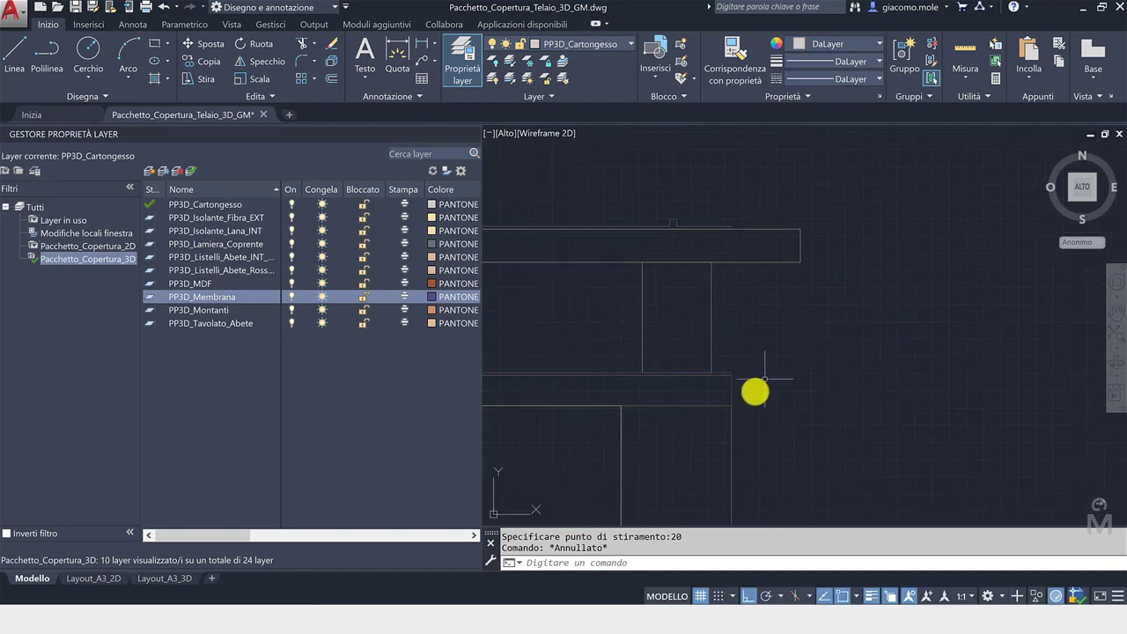
{"action": "scroll", "coordinate": [742, 384], "scroll_direction": "up", "scroll_amount": 2}
- Stretch the membrane layer's end 100 units to the right
{"action": "left_click", "coordinate": [727, 357]}
{"action": "left_click", "coordinate": [722, 360]}
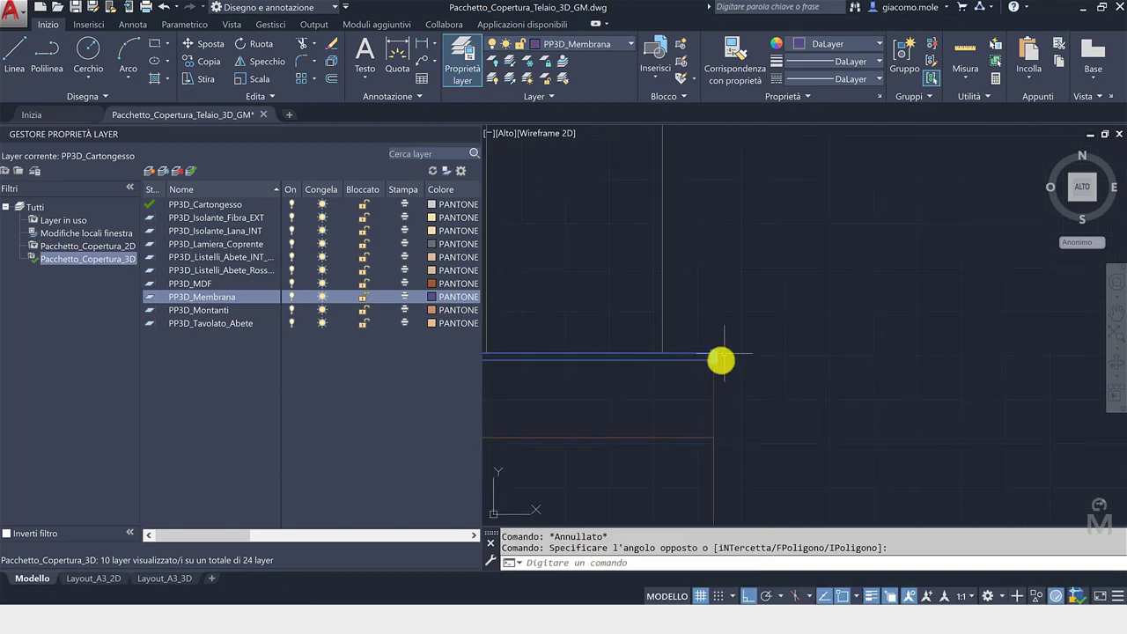
{"action": "left_click", "coordinate": [690, 347]}
{"action": "scroll", "coordinate": [767, 345], "scroll_direction": "down", "scroll_amount": 3}
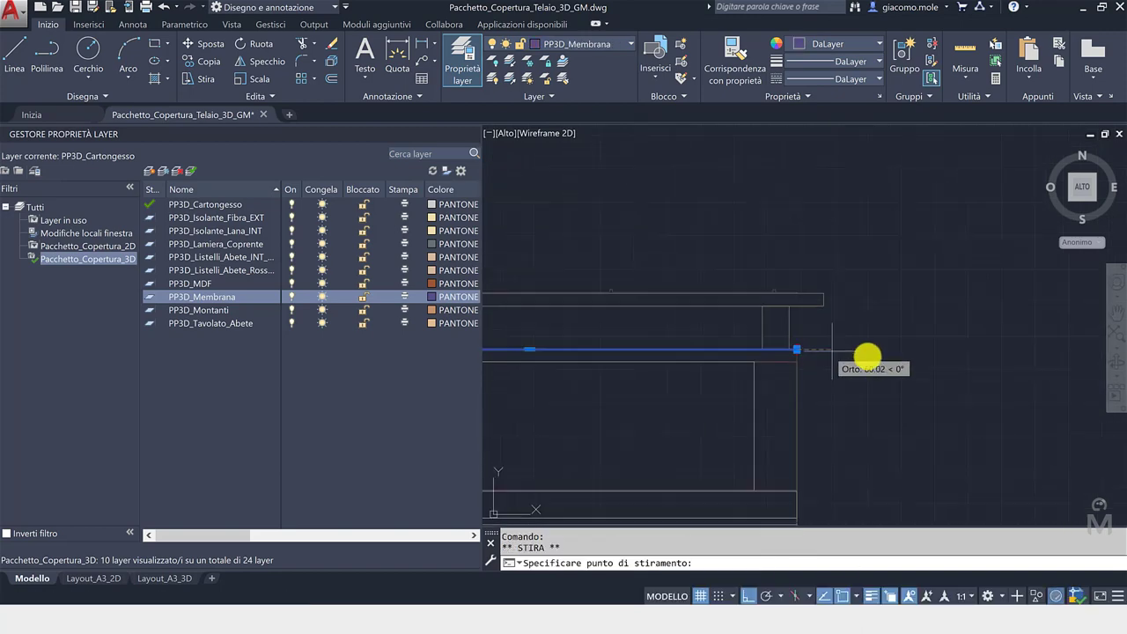
{"action": "type", "text": "100"}
{"action": "key", "text": "Return"}
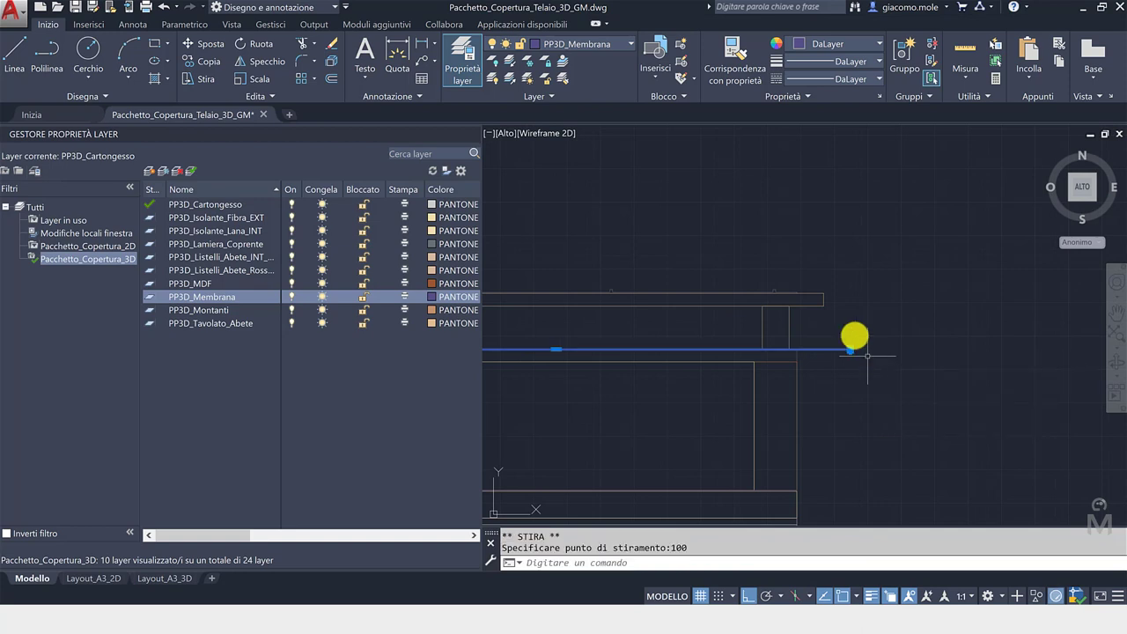
{"action": "key", "text": "Escape"}
{"action": "scroll", "coordinate": [818, 352], "scroll_direction": "up", "scroll_amount": 4}
- Stretch the next thin layer 150 units right and make PP3D_Isolante_Fibra_EXT current
{"action": "left_click", "coordinate": [757, 359]}
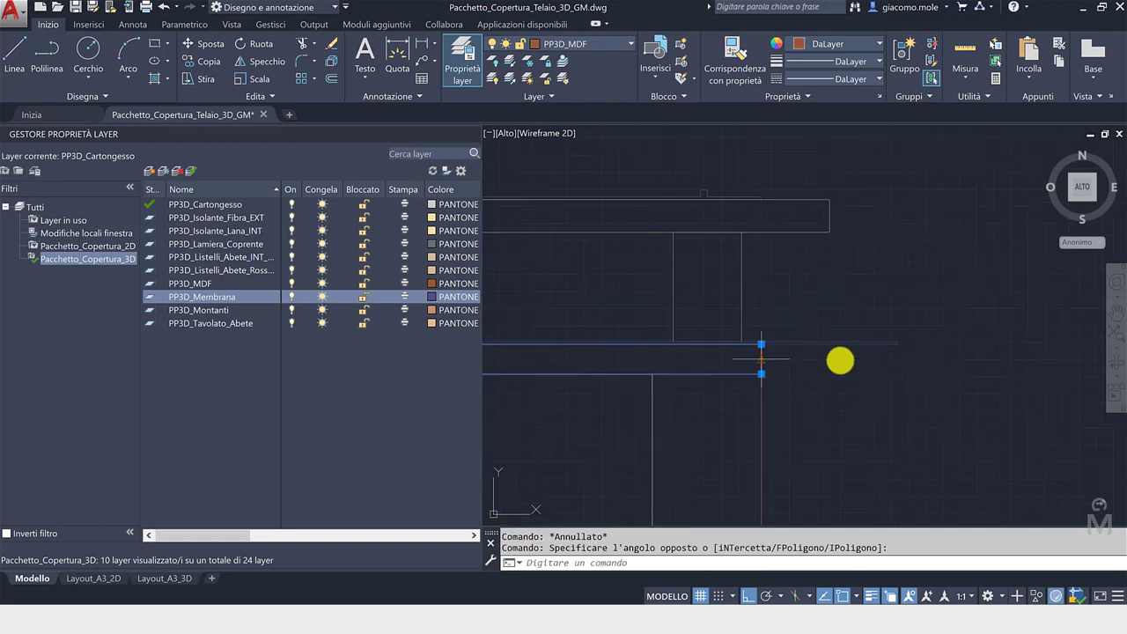
{"action": "left_click", "coordinate": [761, 358]}
{"action": "scroll", "coordinate": [915, 361], "scroll_direction": "down", "scroll_amount": 2}
{"action": "type", "text": "150"}
{"action": "key", "text": "Return"}
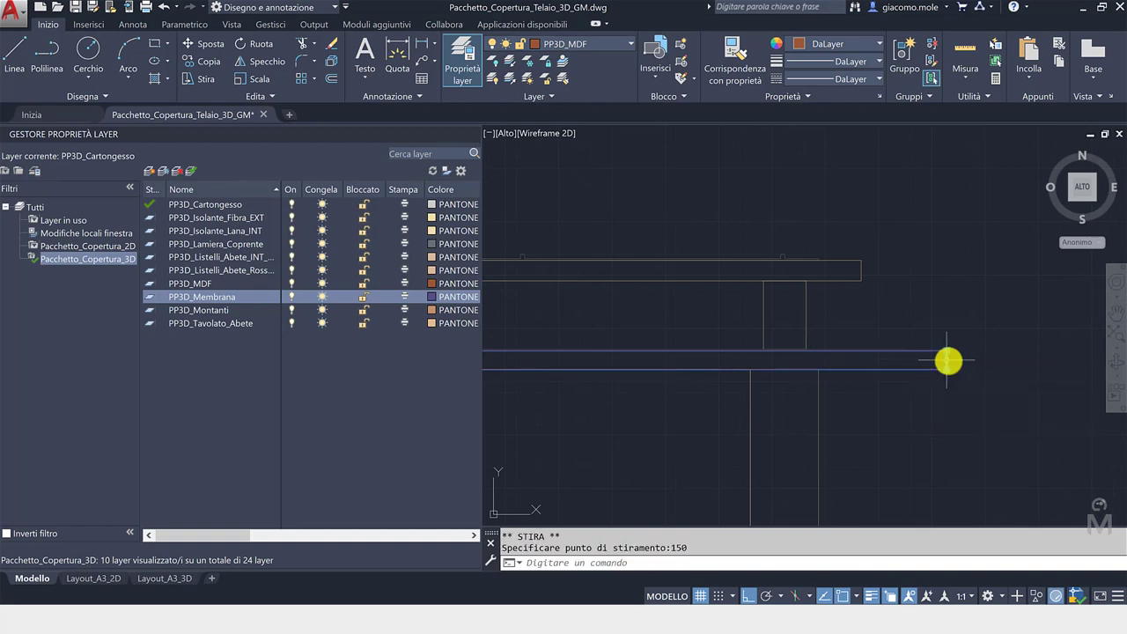
{"action": "scroll", "coordinate": [880, 396], "scroll_direction": "down", "scroll_amount": 1}
{"action": "scroll", "coordinate": [818, 359], "scroll_direction": "down", "scroll_amount": 1}
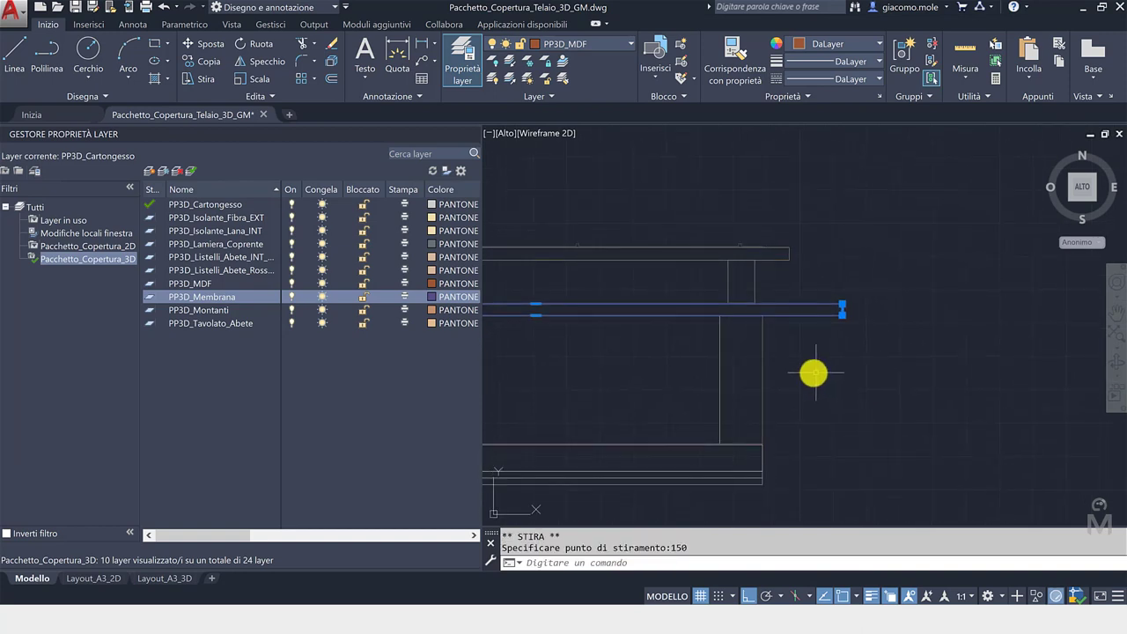
{"action": "scroll", "coordinate": [812, 372], "scroll_direction": "down", "scroll_amount": 1}
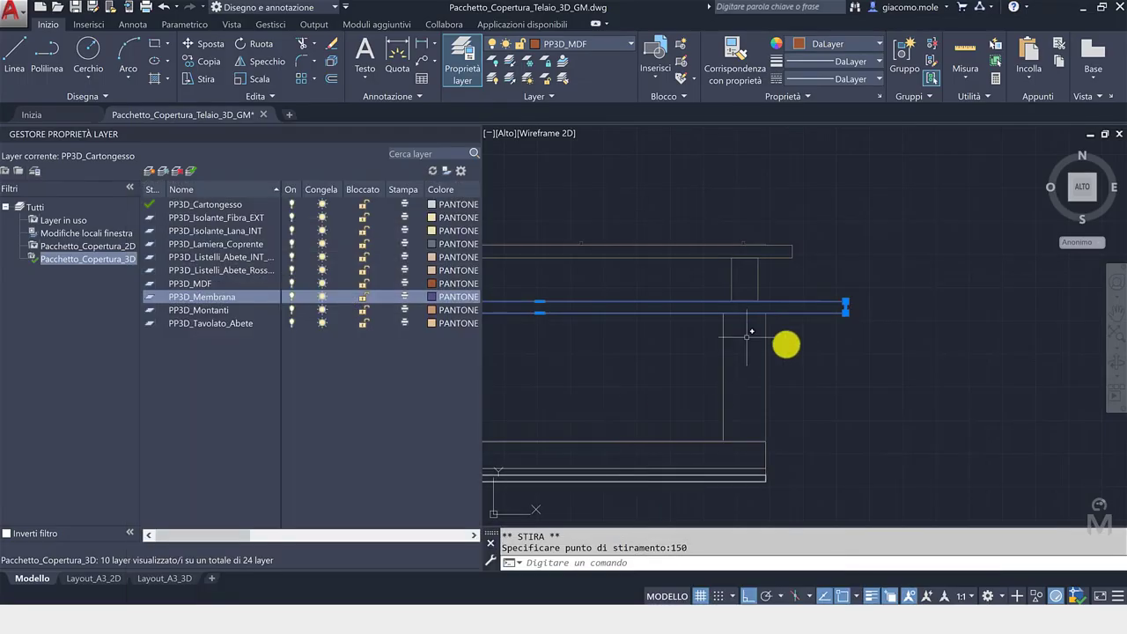
{"action": "key", "text": "Escape"}
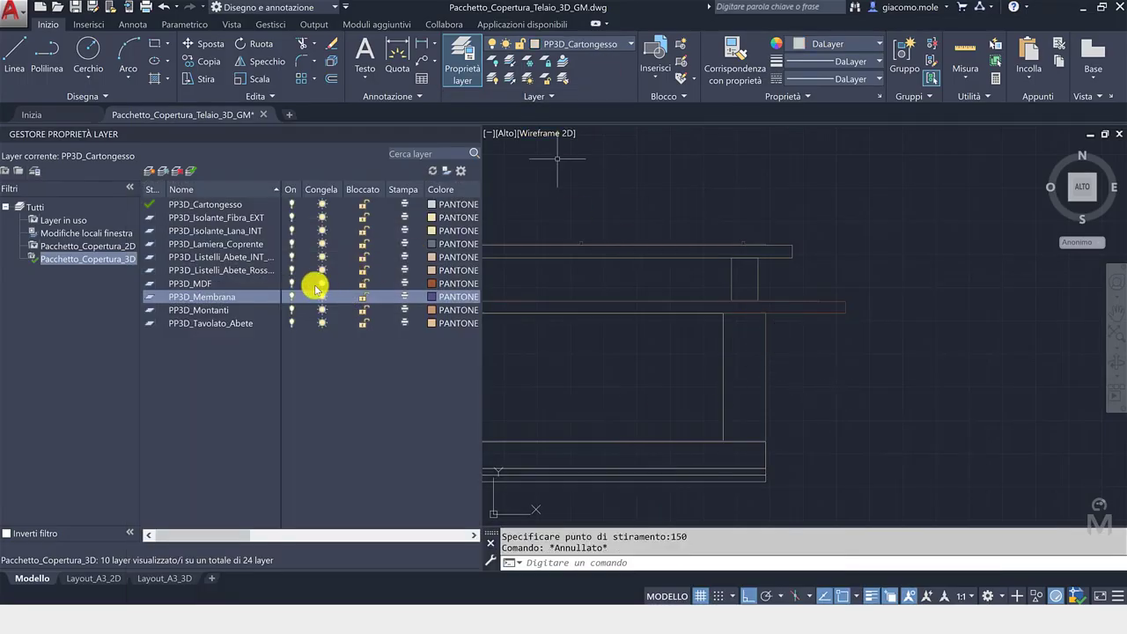
{"action": "double_click", "coordinate": [227, 221]}
- Begin a new rectangle from a corner on the roof section, then cancel it
{"action": "left_click", "coordinate": [155, 43]}
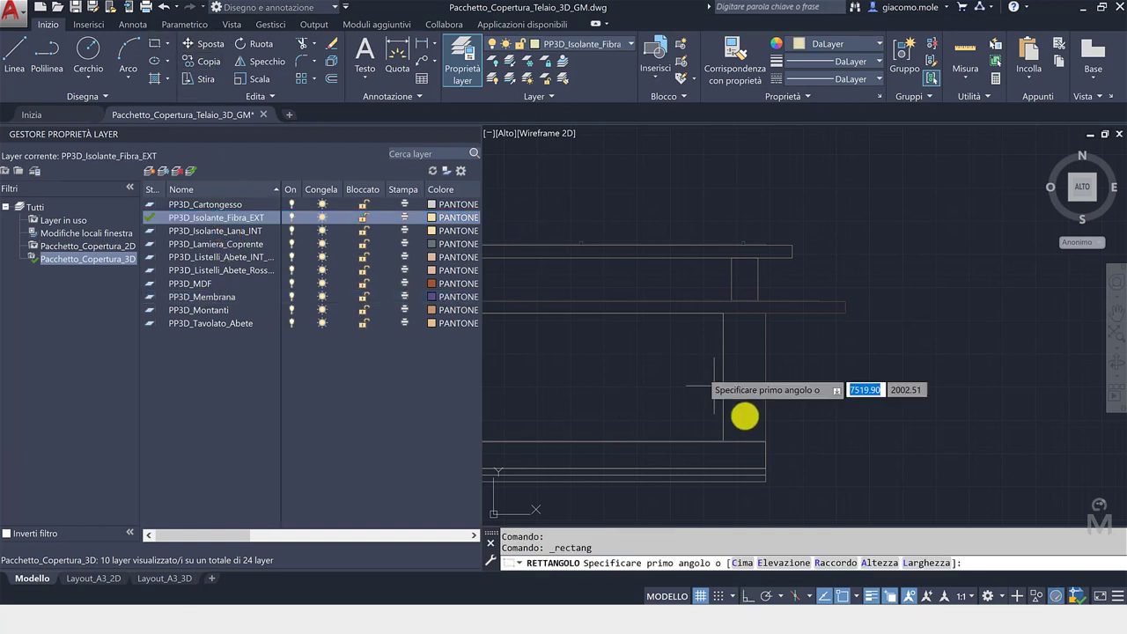
{"action": "scroll", "coordinate": [770, 438], "scroll_direction": "up", "scroll_amount": 3}
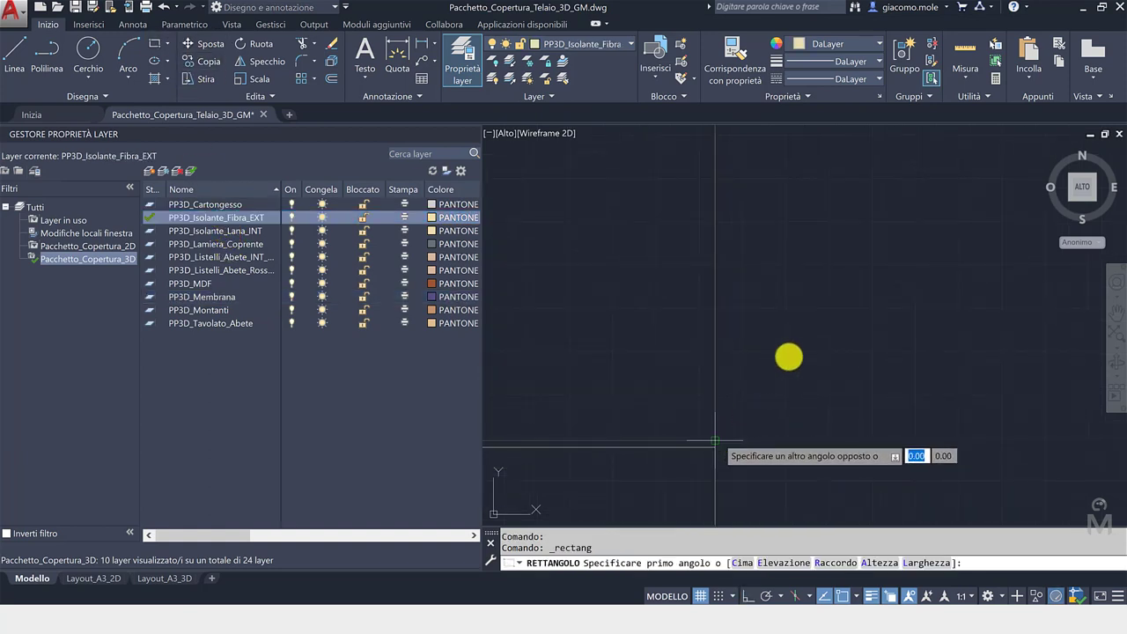
{"action": "left_click", "coordinate": [788, 355]}
{"action": "scroll", "coordinate": [790, 341], "scroll_direction": "up", "scroll_amount": 2}
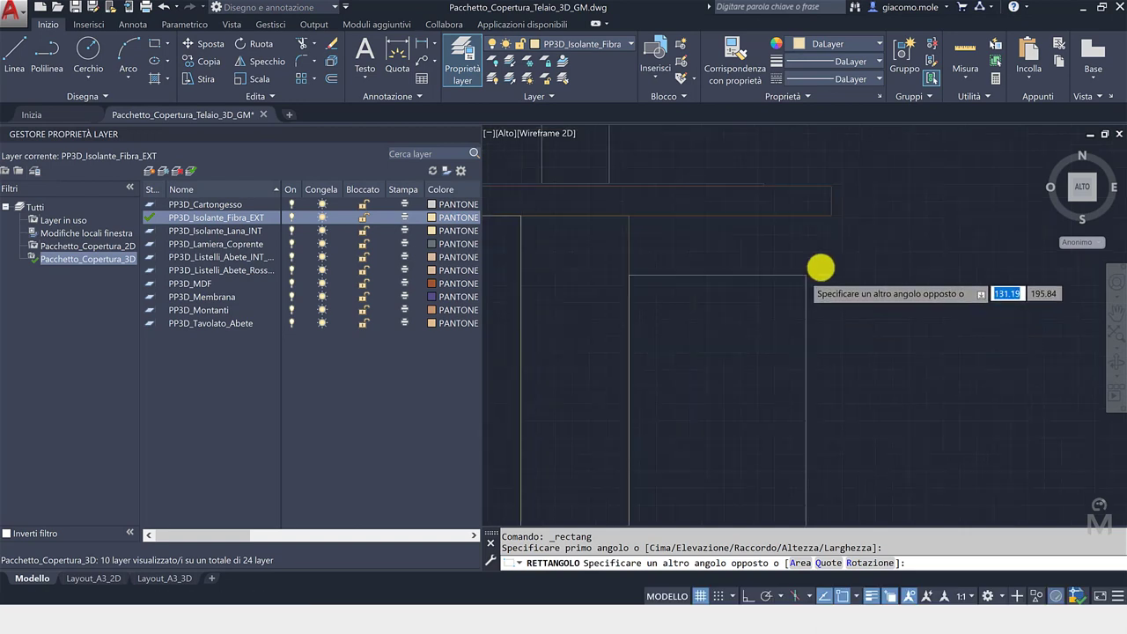
{"action": "scroll", "coordinate": [822, 267], "scroll_direction": "up", "scroll_amount": 2}
{"action": "scroll", "coordinate": [842, 211], "scroll_direction": "down", "scroll_amount": 2}
{"action": "key", "text": "Escape"}
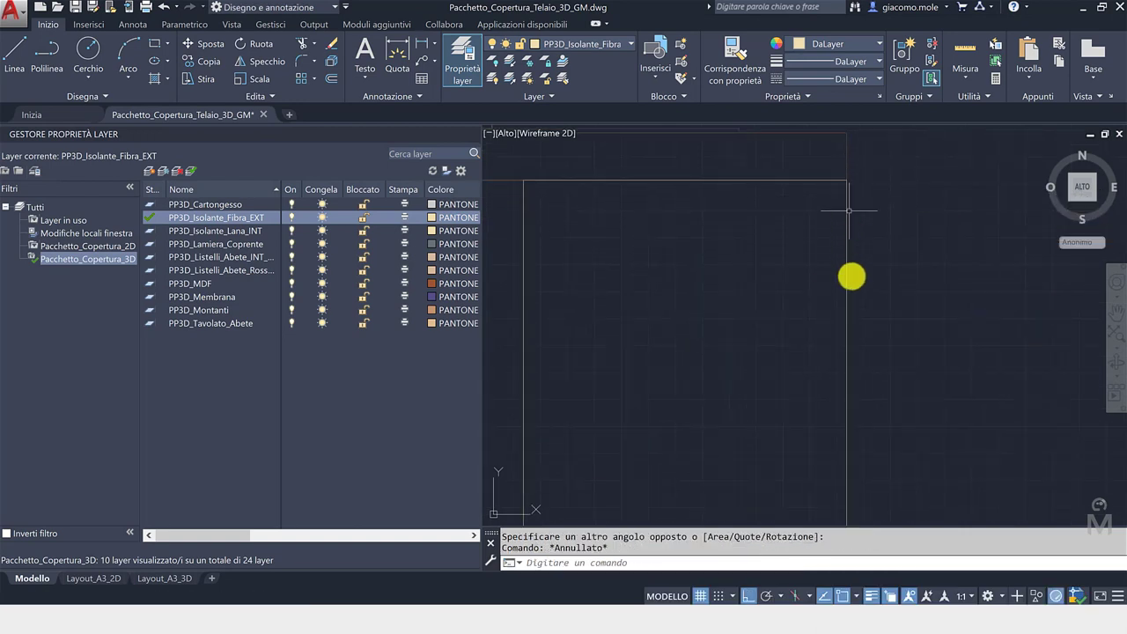
{"action": "scroll", "coordinate": [855, 334], "scroll_direction": "down", "scroll_amount": 2}
- Stretch the new insulation rectangle's right edge by 50
{"action": "left_click", "coordinate": [847, 368]}
{"action": "left_click", "coordinate": [847, 367]}
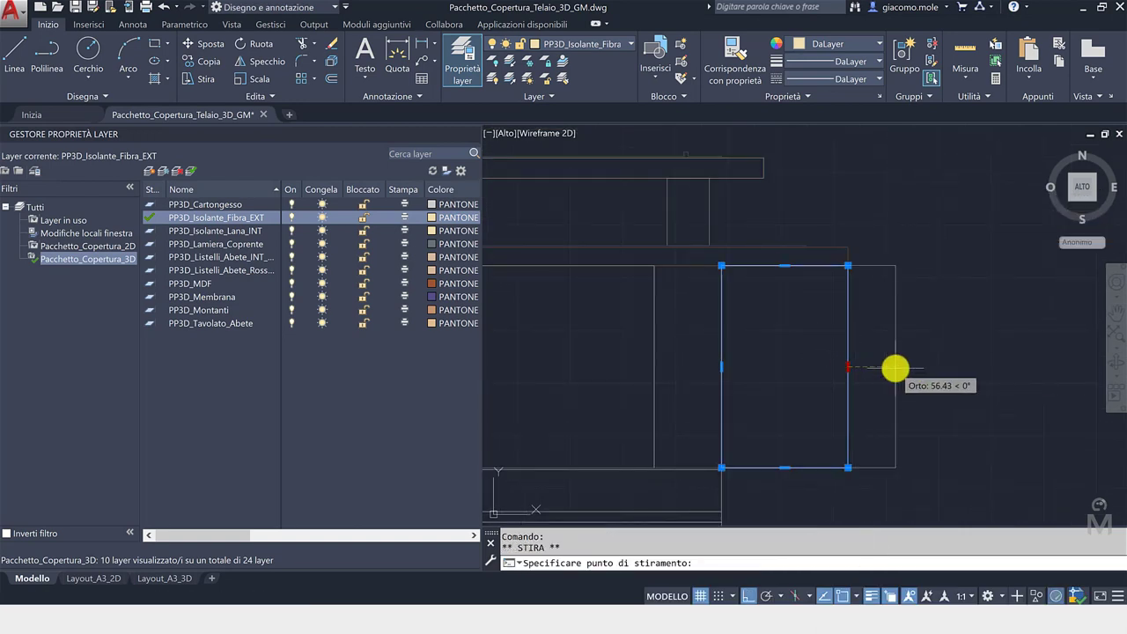
{"action": "type", "text": "50"}
{"action": "key", "text": "Return"}
{"action": "key", "text": "Escape"}
{"action": "scroll", "coordinate": [809, 325], "scroll_direction": "up", "scroll_amount": 2}
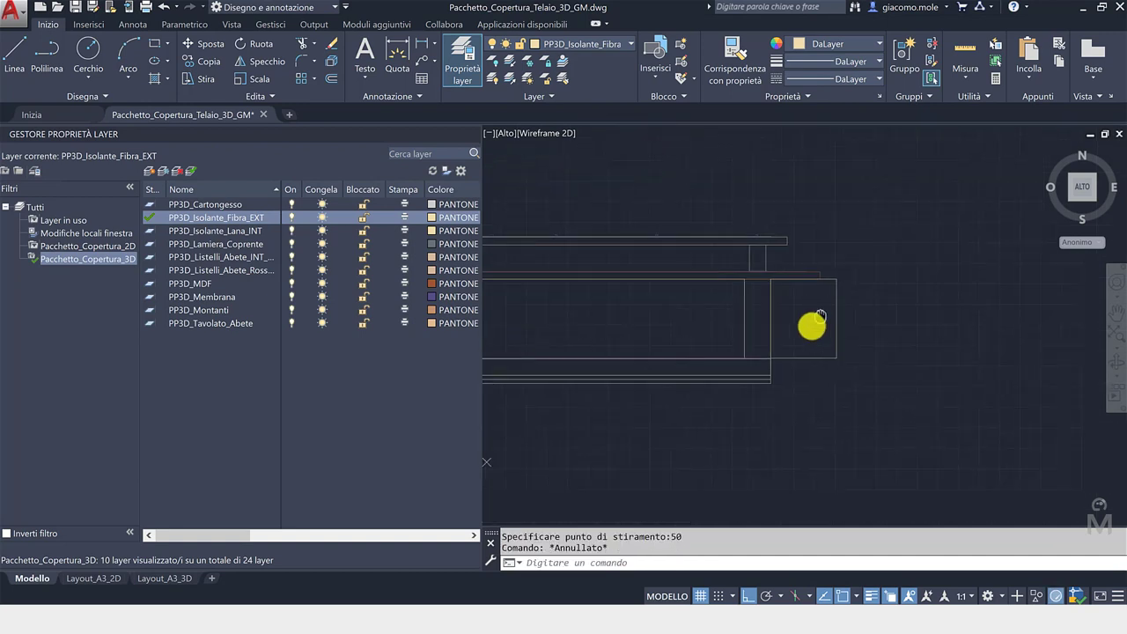
{"action": "scroll", "coordinate": [719, 305], "scroll_direction": "up", "scroll_amount": 2}
{"action": "scroll", "coordinate": [701, 282], "scroll_direction": "up", "scroll_amount": 2}
{"action": "scroll", "coordinate": [641, 337], "scroll_direction": "up", "scroll_amount": 2}
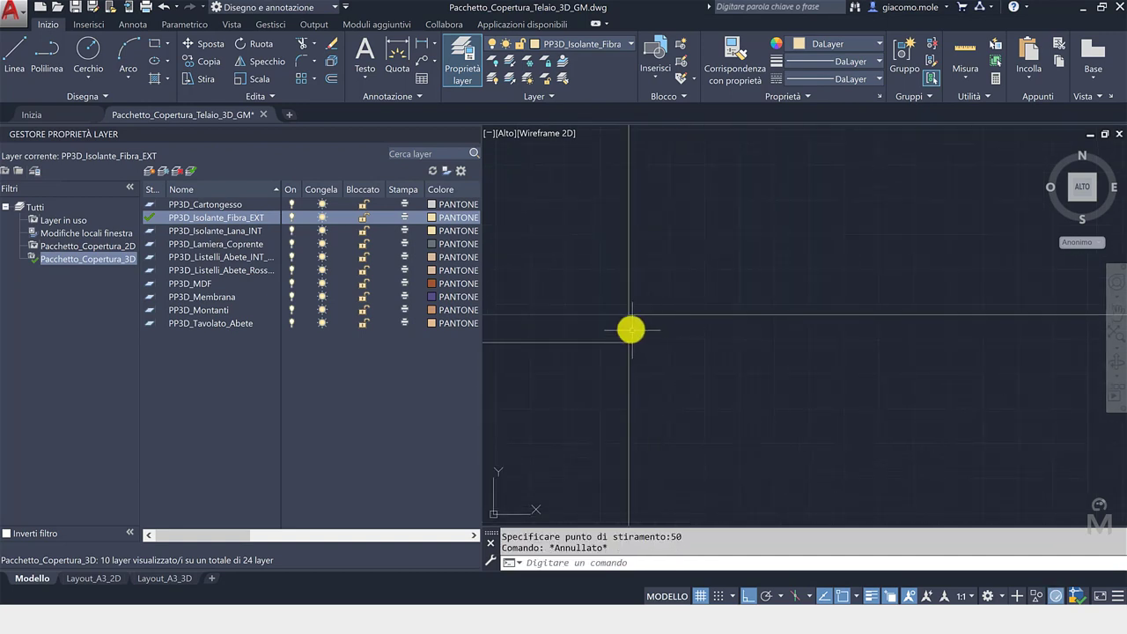
- Stretch the rectangle's edge rightward again by 250
{"action": "left_click", "coordinate": [631, 329]}
{"action": "left_click", "coordinate": [633, 328]}
{"action": "scroll", "coordinate": [748, 341], "scroll_direction": "down", "scroll_amount": 2}
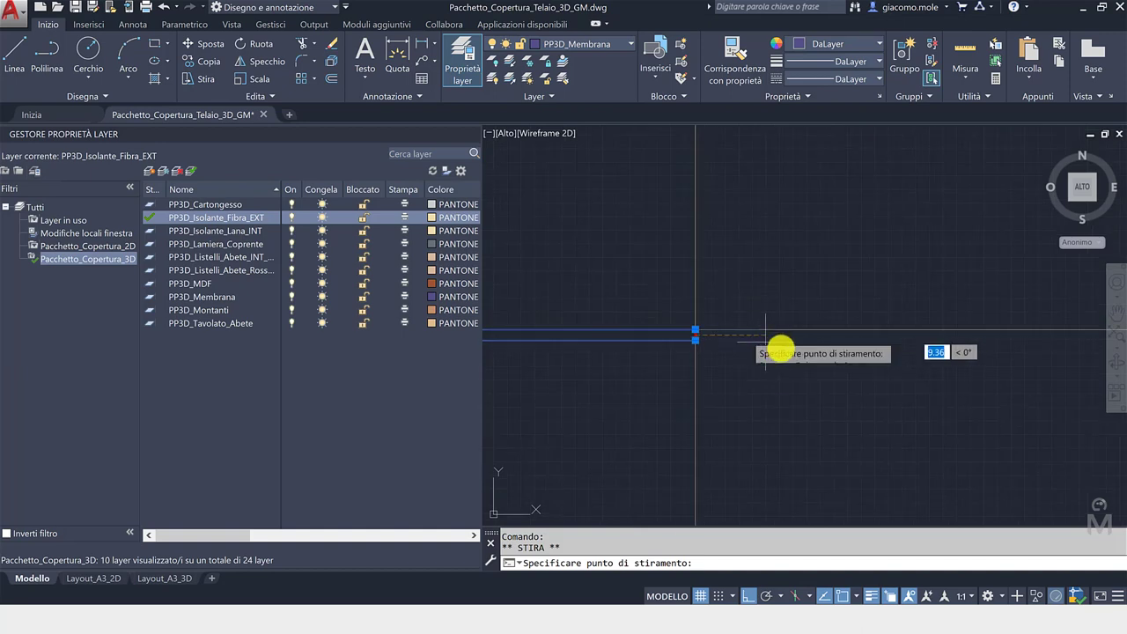
{"action": "scroll", "coordinate": [681, 352], "scroll_direction": "down", "scroll_amount": 2}
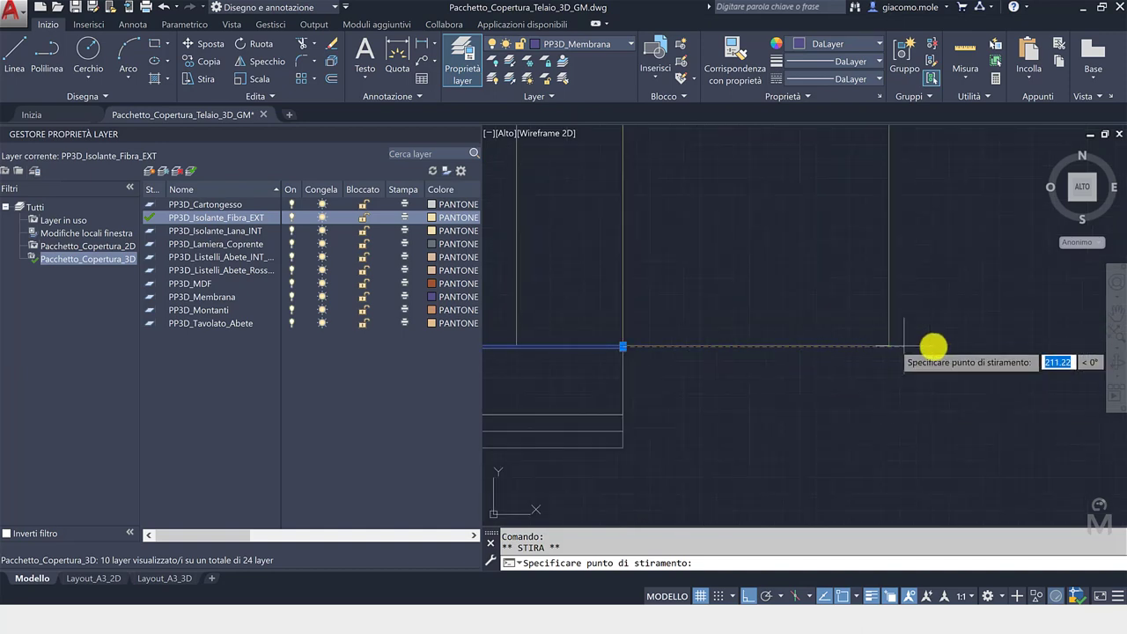
{"action": "type", "text": "25"}
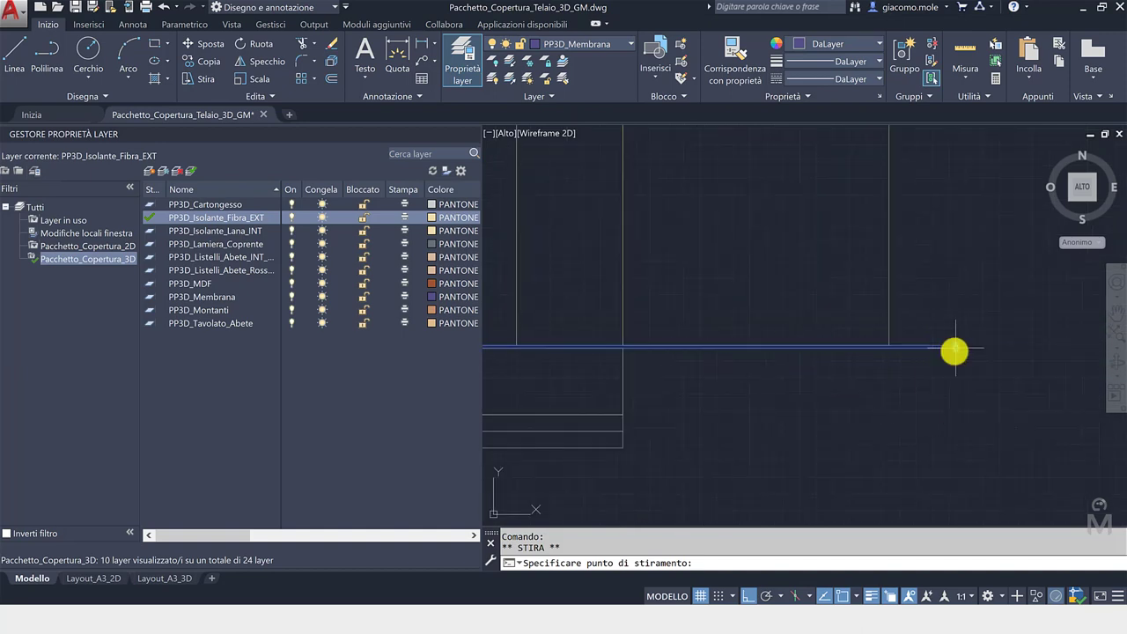
{"action": "key", "text": "Return"}
{"action": "key", "text": "Escape"}
{"action": "scroll", "coordinate": [749, 383], "scroll_direction": "up", "scroll_amount": 2}
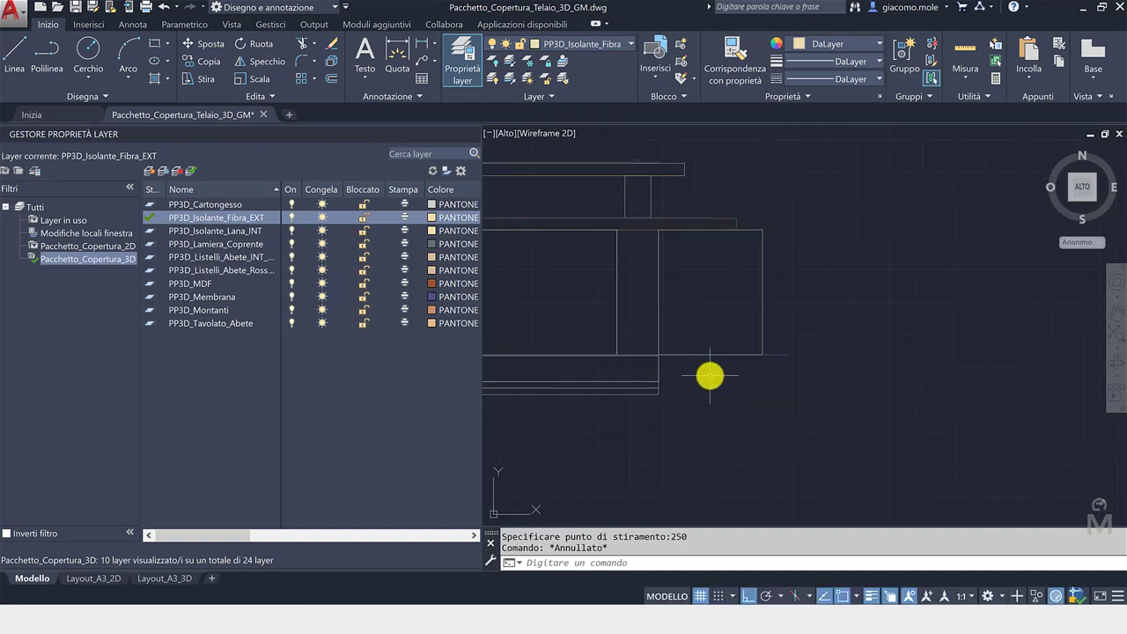
{"action": "scroll", "coordinate": [631, 370], "scroll_direction": "up", "scroll_amount": 2}
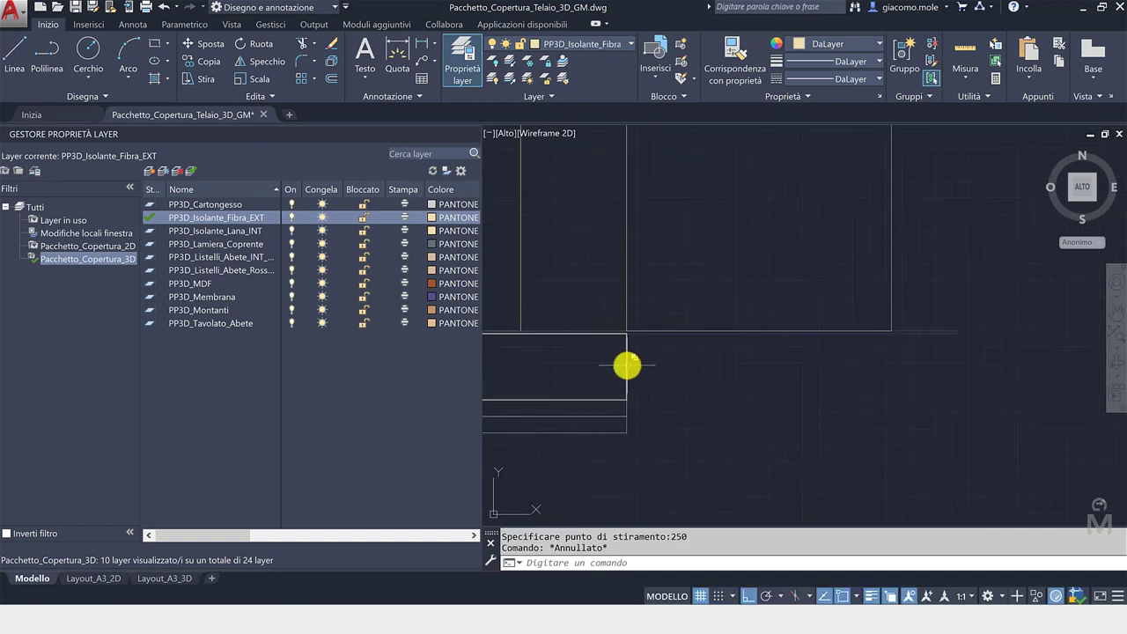
- Stretch the overlapping layer polyline's end edge by 350
{"action": "left_click", "coordinate": [626, 365]}
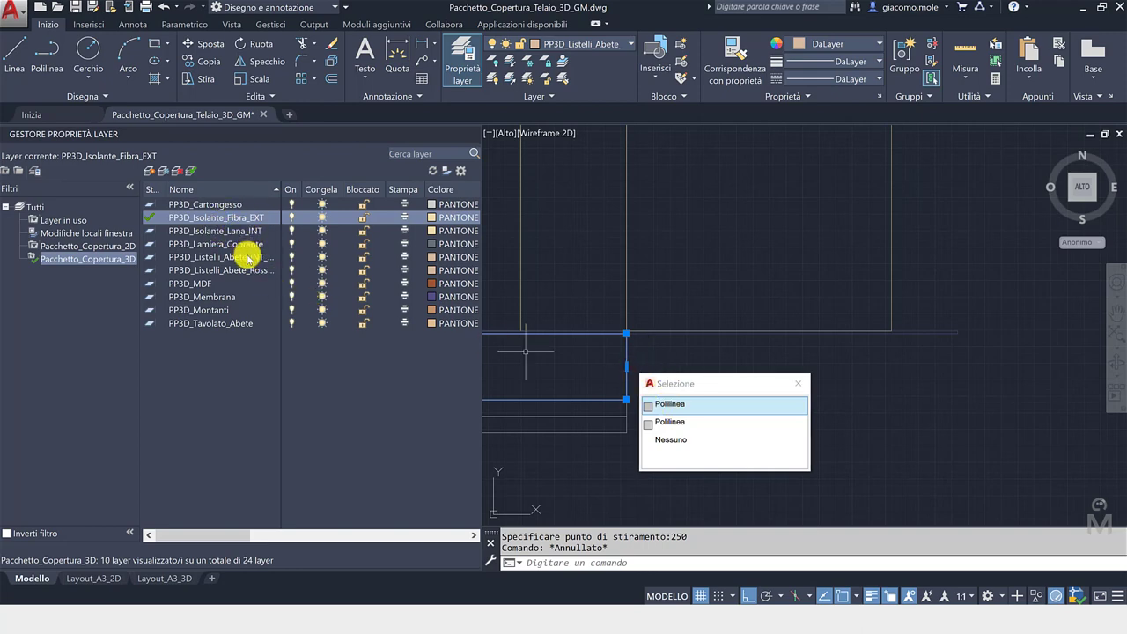
{"action": "left_click", "coordinate": [674, 422]}
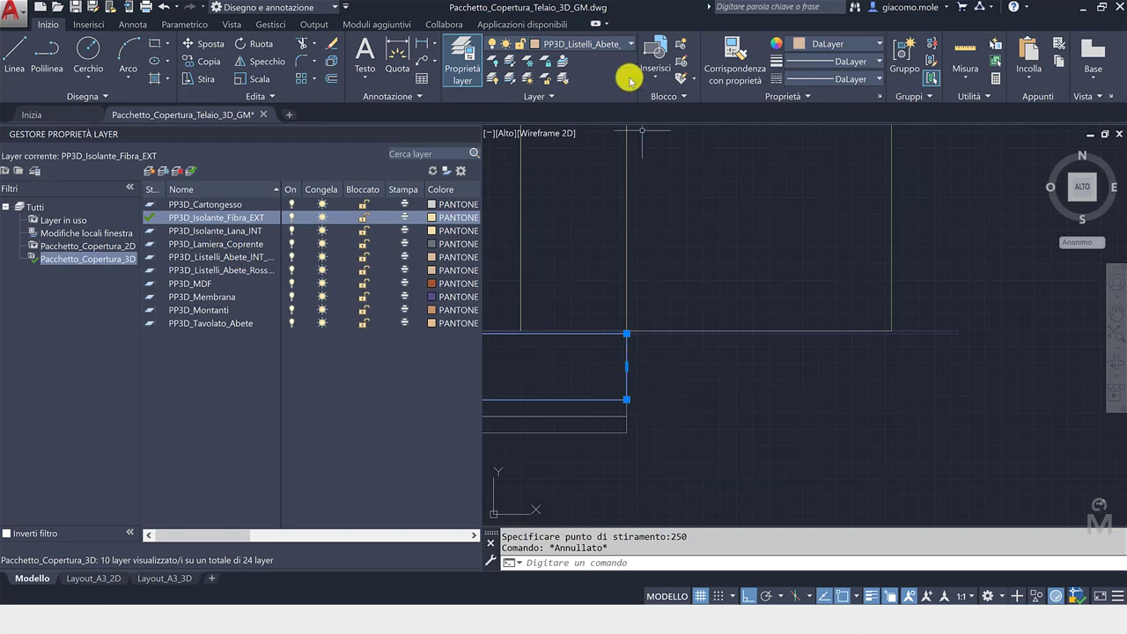
{"action": "left_click", "coordinate": [627, 366]}
{"action": "scroll", "coordinate": [818, 375], "scroll_direction": "down", "scroll_amount": 2}
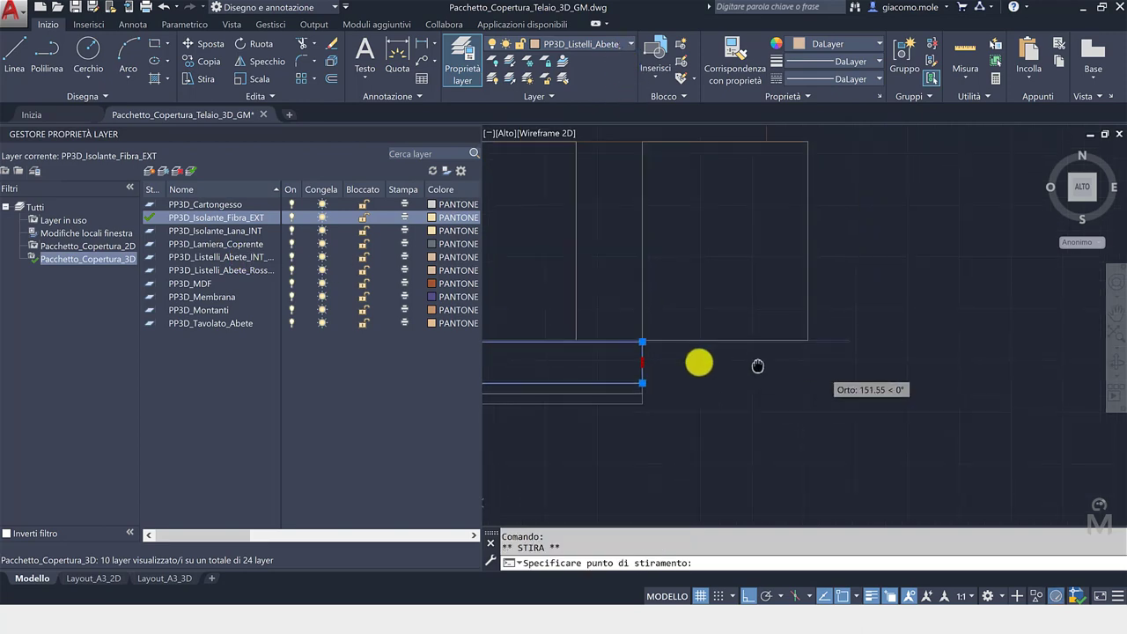
{"action": "type", "text": "40"}
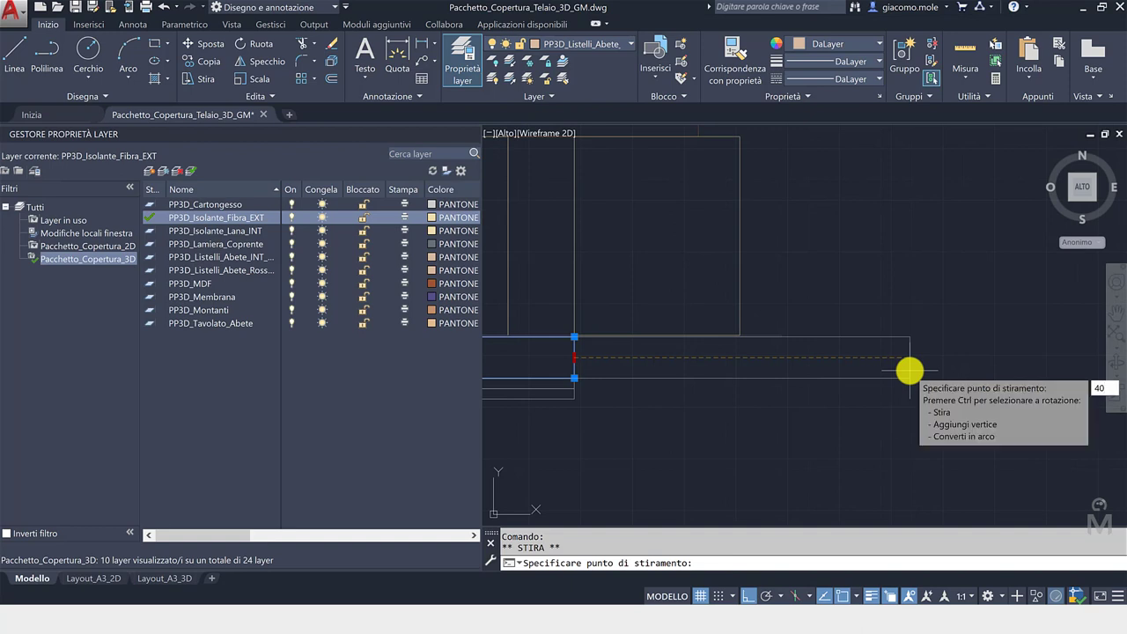
{"action": "key", "text": "Return"}
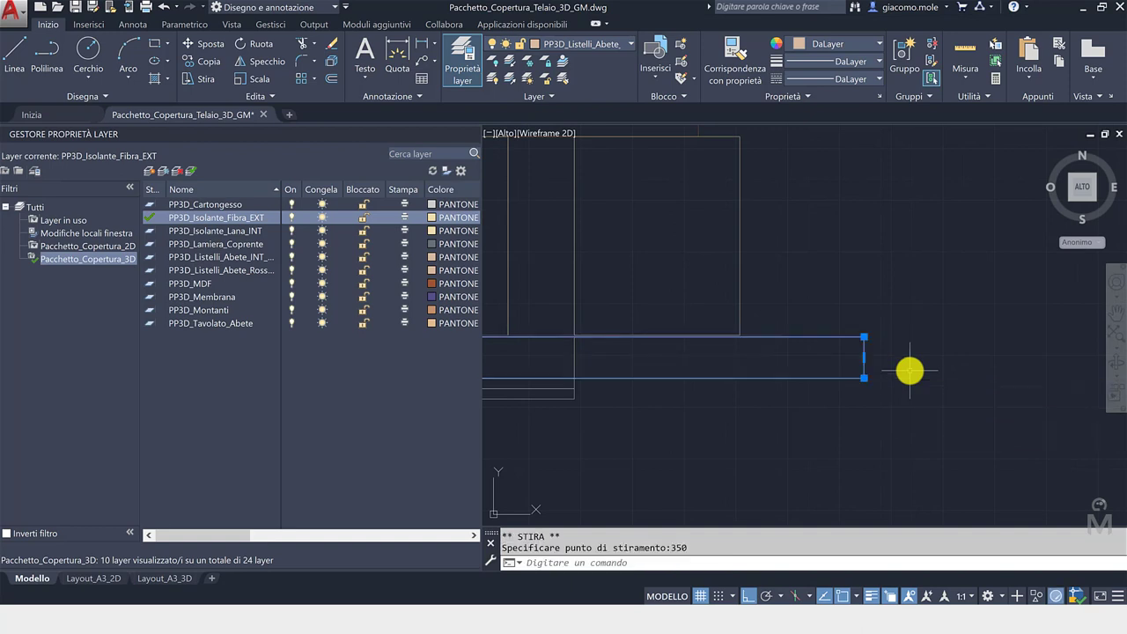
{"action": "key", "text": "Escape"}
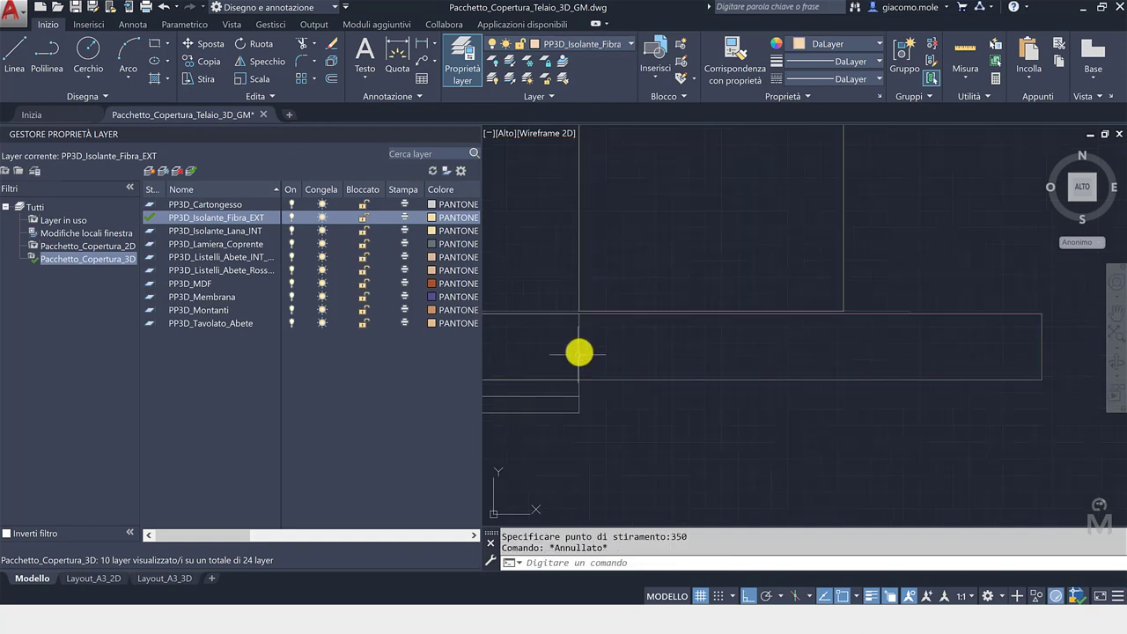
{"action": "scroll", "coordinate": [578, 352], "scroll_direction": "up", "scroll_amount": 1}
- Stretch the next layer's edge by 300
{"action": "left_click", "coordinate": [578, 345]}
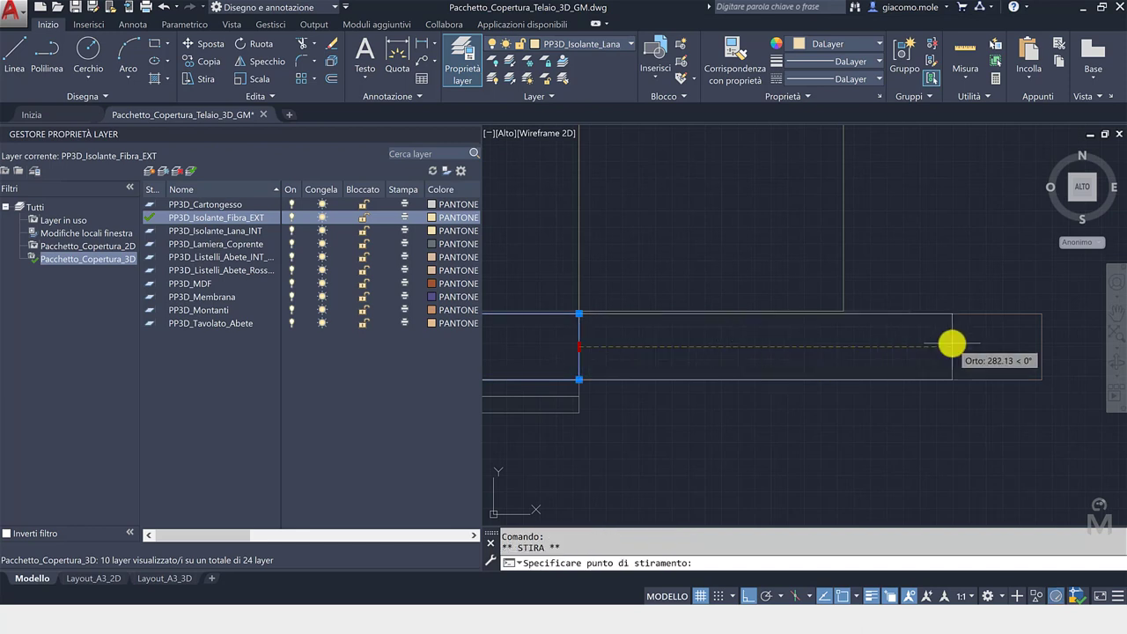
{"action": "type", "text": "300"}
{"action": "key", "text": "Return"}
{"action": "key", "text": "Escape"}
{"action": "scroll", "coordinate": [854, 423], "scroll_direction": "down", "scroll_amount": 2}
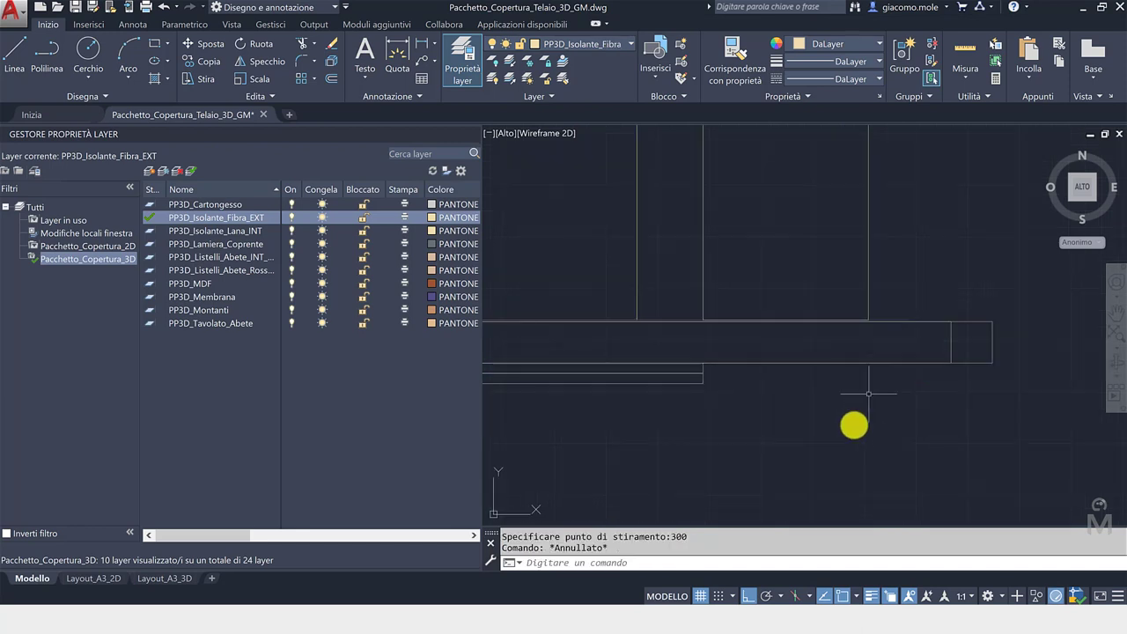
{"action": "scroll", "coordinate": [838, 421], "scroll_direction": "down", "scroll_amount": 1}
{"action": "scroll", "coordinate": [796, 401], "scroll_direction": "up", "scroll_amount": 1}
{"action": "scroll", "coordinate": [744, 381], "scroll_direction": "up", "scroll_amount": 1}
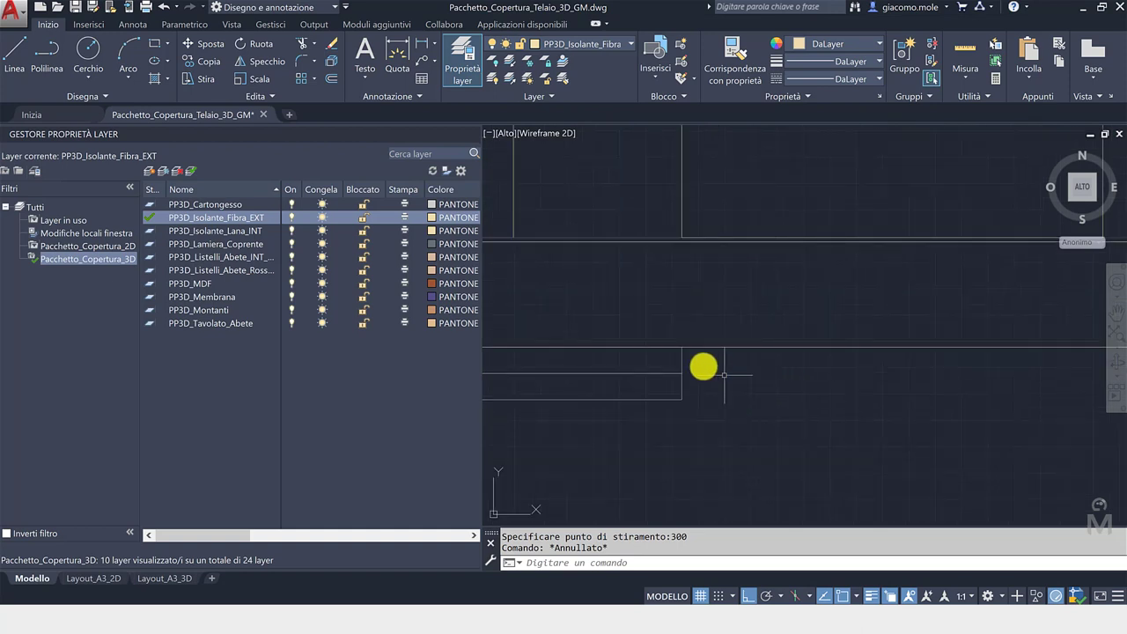
- Stretch the lower layer's end edge by 400
{"action": "left_click", "coordinate": [687, 360]}
{"action": "middle_click_drag", "start_coordinate": [694, 362], "coordinate": [598, 359]}
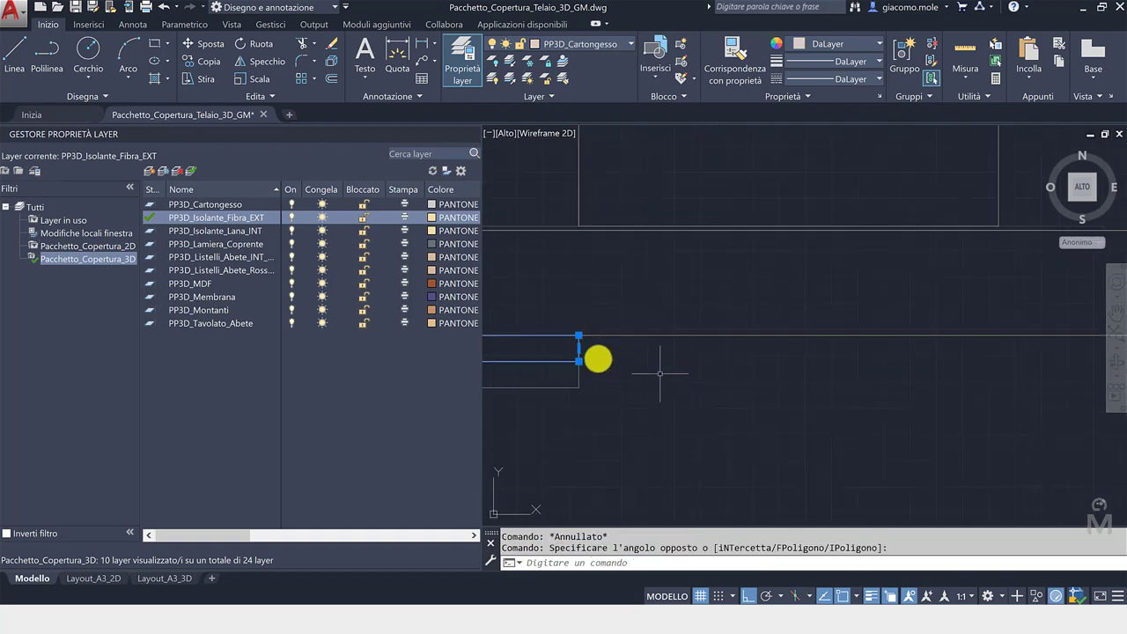
{"action": "left_click", "coordinate": [578, 348]}
{"action": "scroll", "coordinate": [665, 357], "scroll_direction": "down", "scroll_amount": 2}
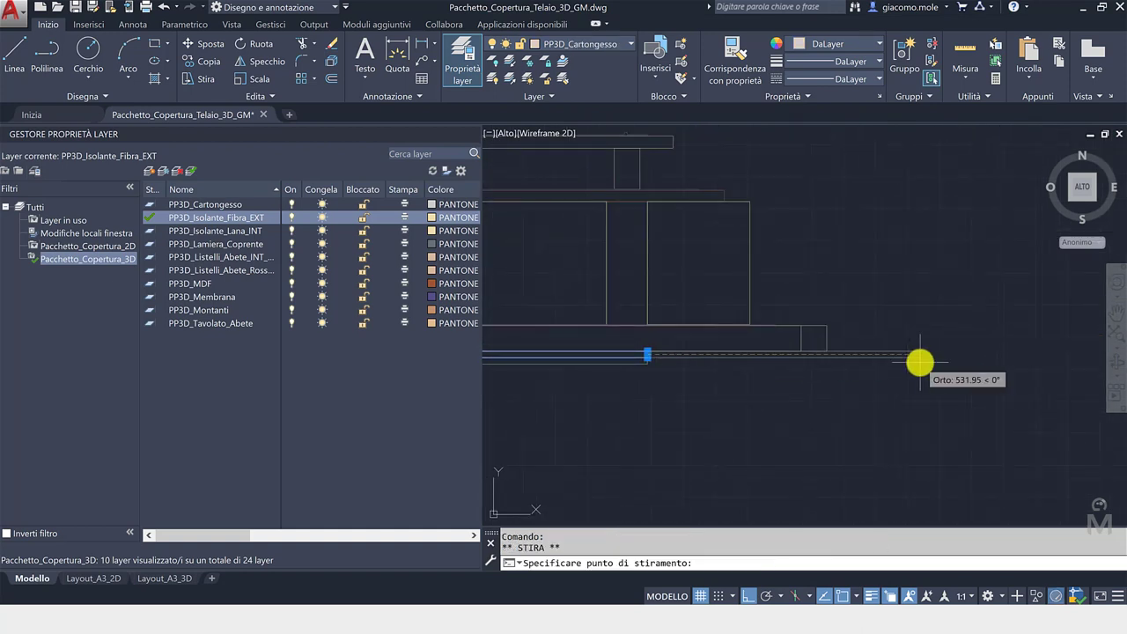
{"action": "type", "text": "400"}
{"action": "key", "text": "Return"}
{"action": "key", "text": "Escape"}
{"action": "scroll", "coordinate": [698, 301], "scroll_direction": "up", "scroll_amount": 2}
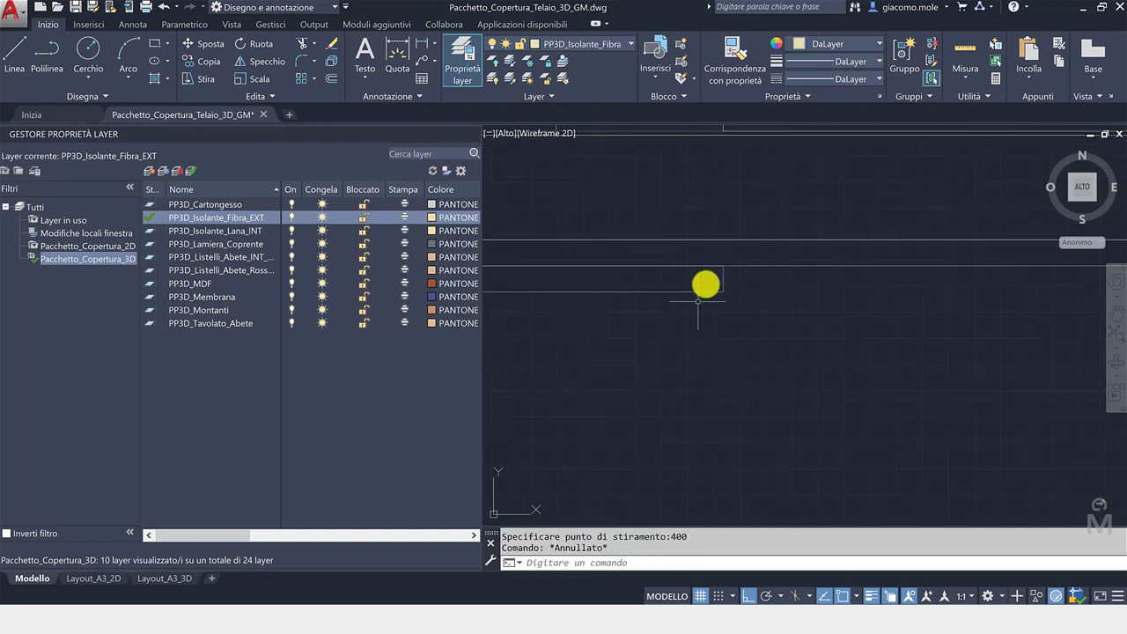
- Stretch the plasterboard layer's edge by 450
{"action": "left_click", "coordinate": [724, 282]}
{"action": "scroll", "coordinate": [730, 325], "scroll_direction": "down", "scroll_amount": 2}
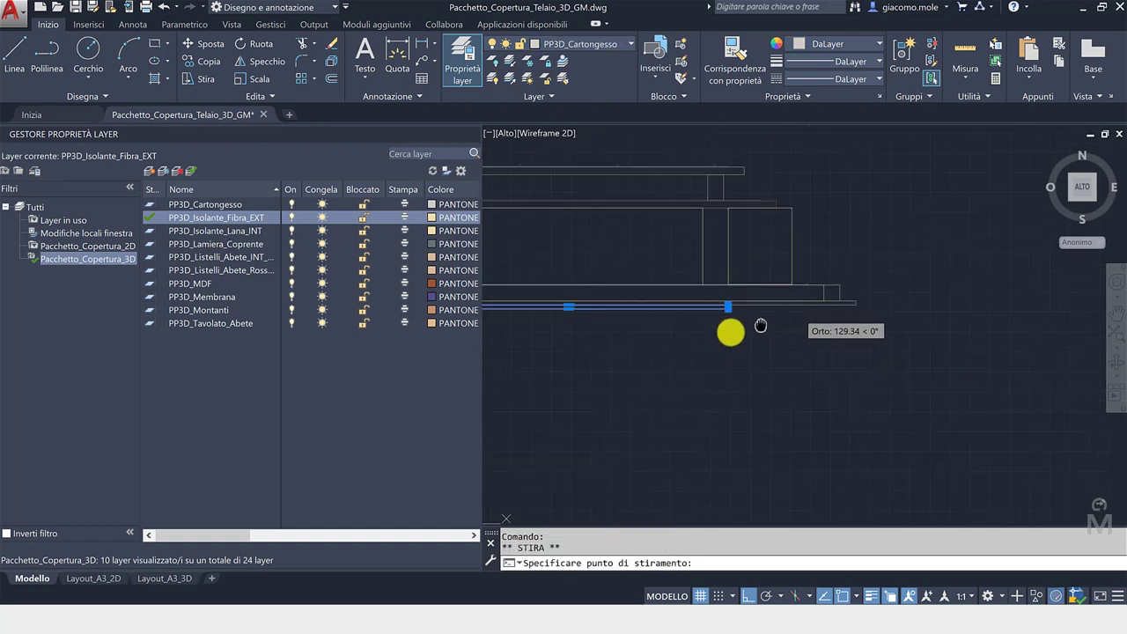
{"action": "type", "text": "450"}
{"action": "key", "text": "Return"}
{"action": "key", "text": "Escape"}
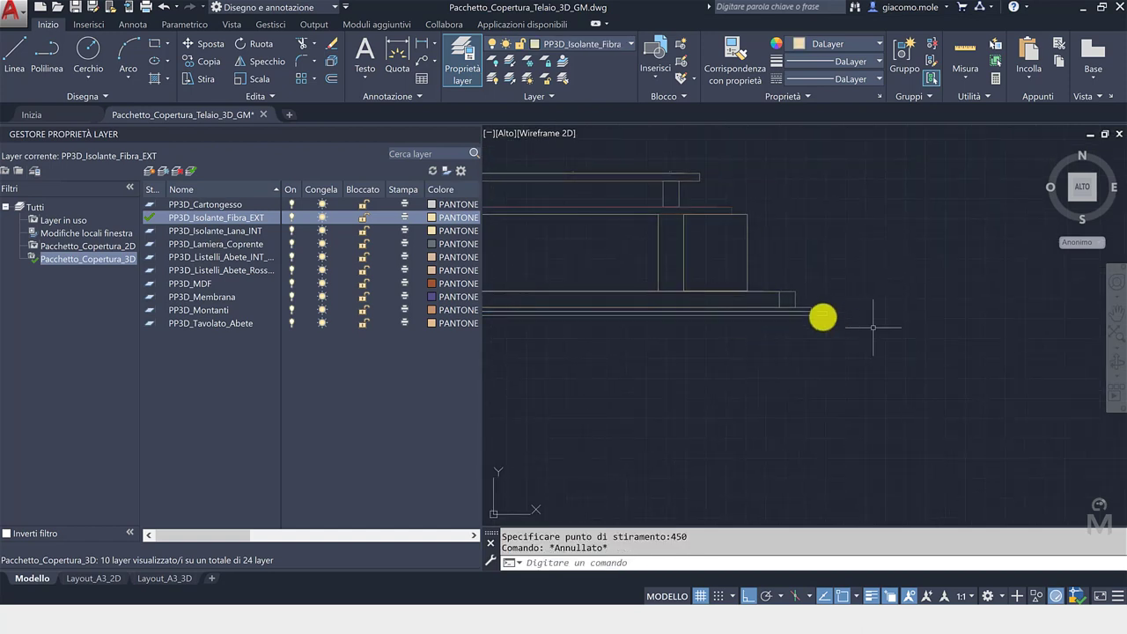
{"action": "scroll", "coordinate": [830, 334], "scroll_direction": "down", "scroll_amount": 3}
{"action": "scroll", "coordinate": [687, 297], "scroll_direction": "up", "scroll_amount": 4}
{"action": "scroll", "coordinate": [858, 322], "scroll_direction": "up", "scroll_amount": 2}
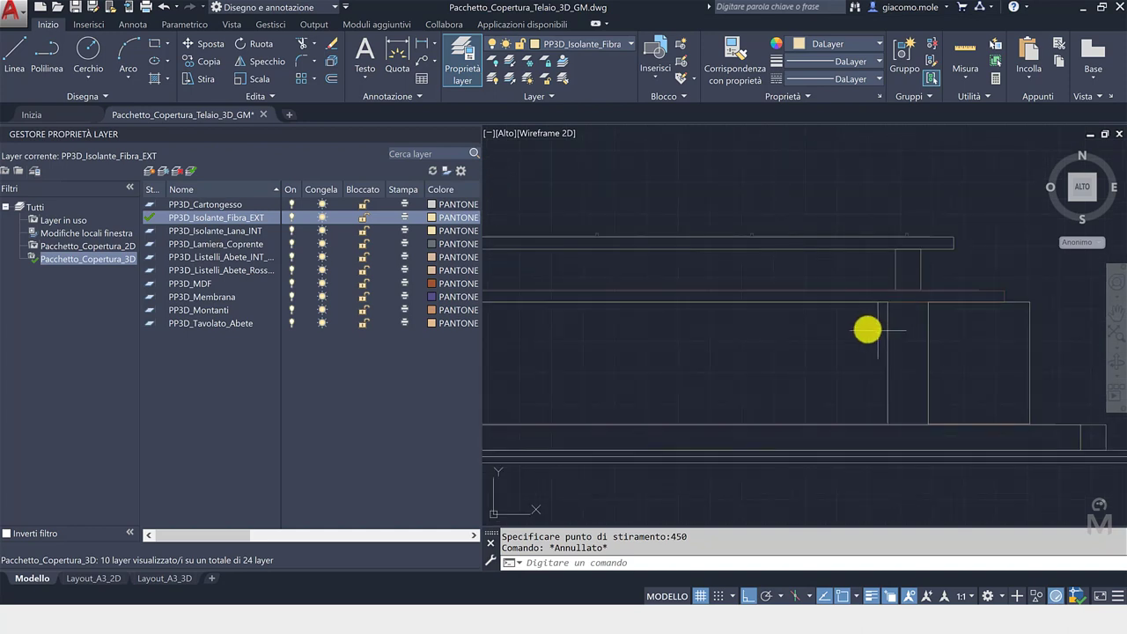
{"action": "scroll", "coordinate": [866, 328], "scroll_direction": "down", "scroll_amount": 2}
{"action": "middle_click_drag", "start_coordinate": [866, 328], "coordinate": [850, 328]}
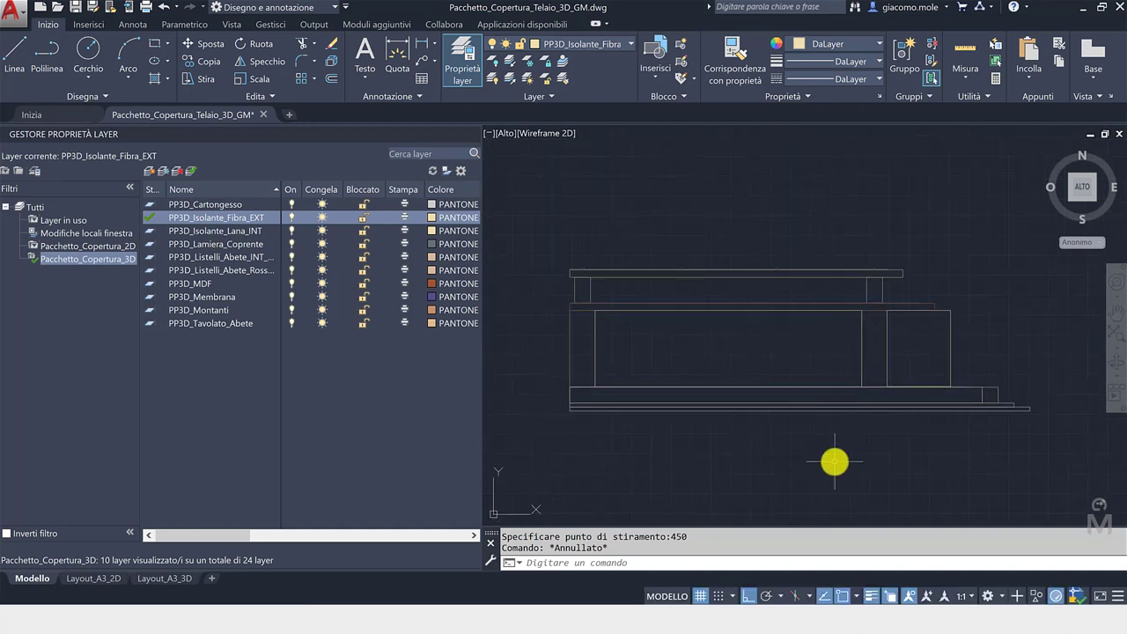
{"action": "middle_click_drag", "start_coordinate": [839, 455], "coordinate": [799, 446]}
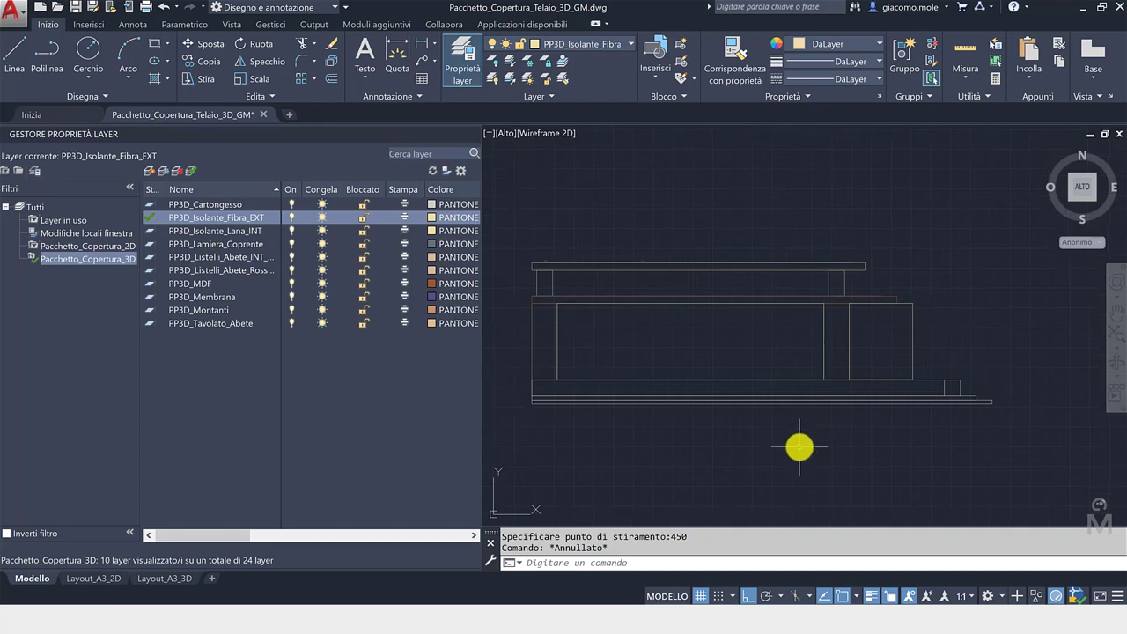
{"action": "scroll", "coordinate": [824, 384], "scroll_direction": "down", "scroll_amount": 4}
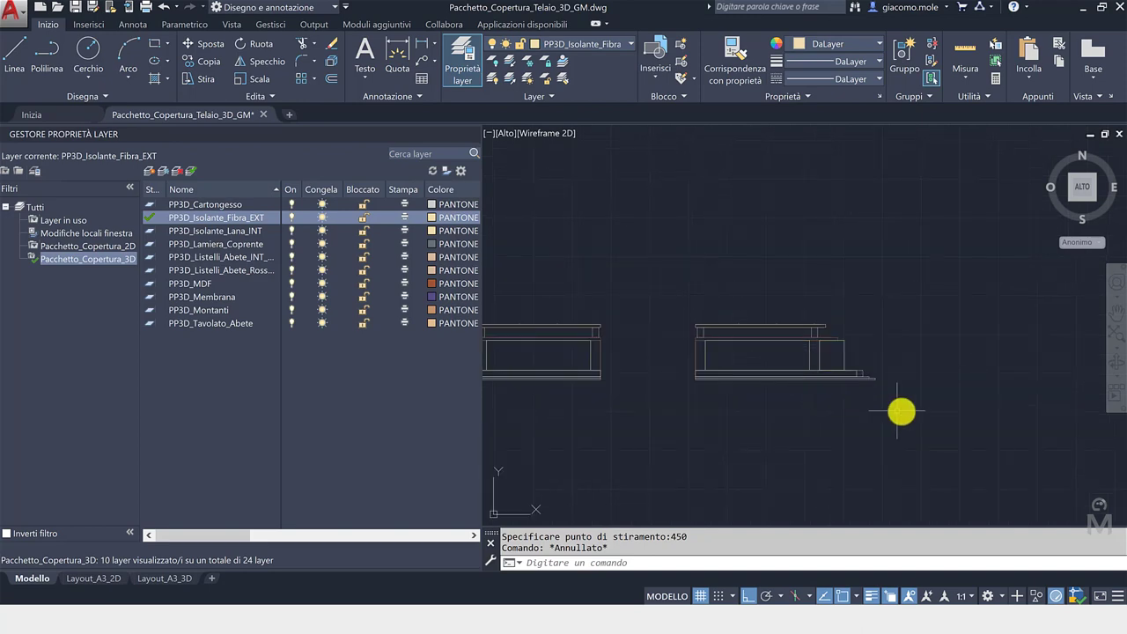
- Crossing-select the whole roof section and copy it to a point well to its right
{"action": "left_click", "coordinate": [900, 411]}
{"action": "left_click", "coordinate": [665, 290]}
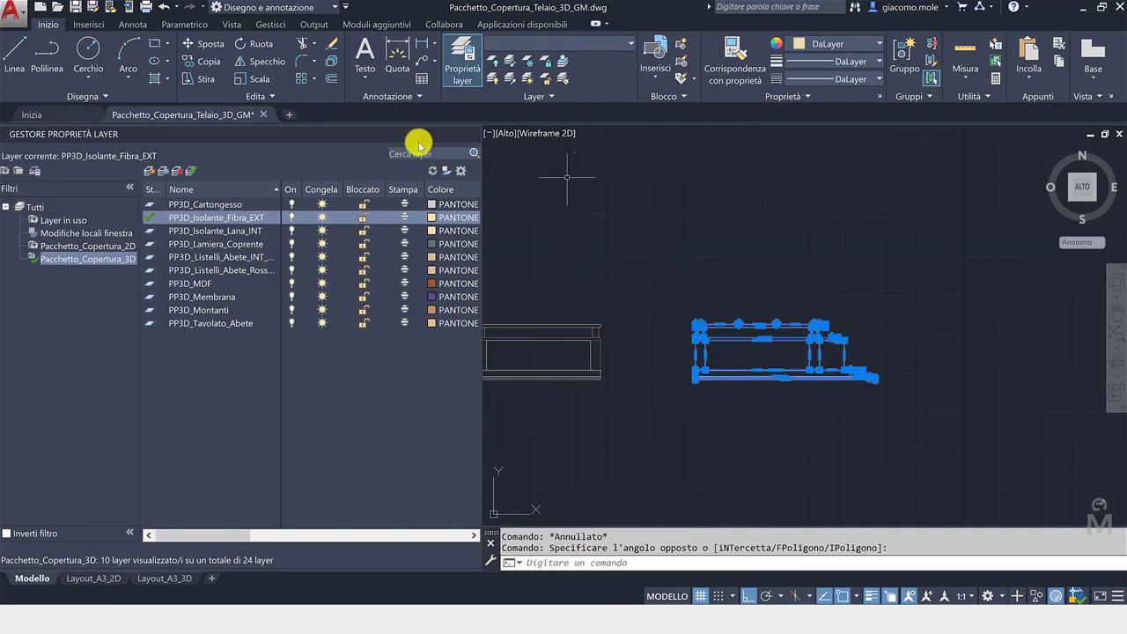
{"action": "left_click", "coordinate": [224, 70]}
{"action": "left_click", "coordinate": [677, 391]}
{"action": "middle_click_drag", "start_coordinate": [692, 397], "coordinate": [504, 389]}
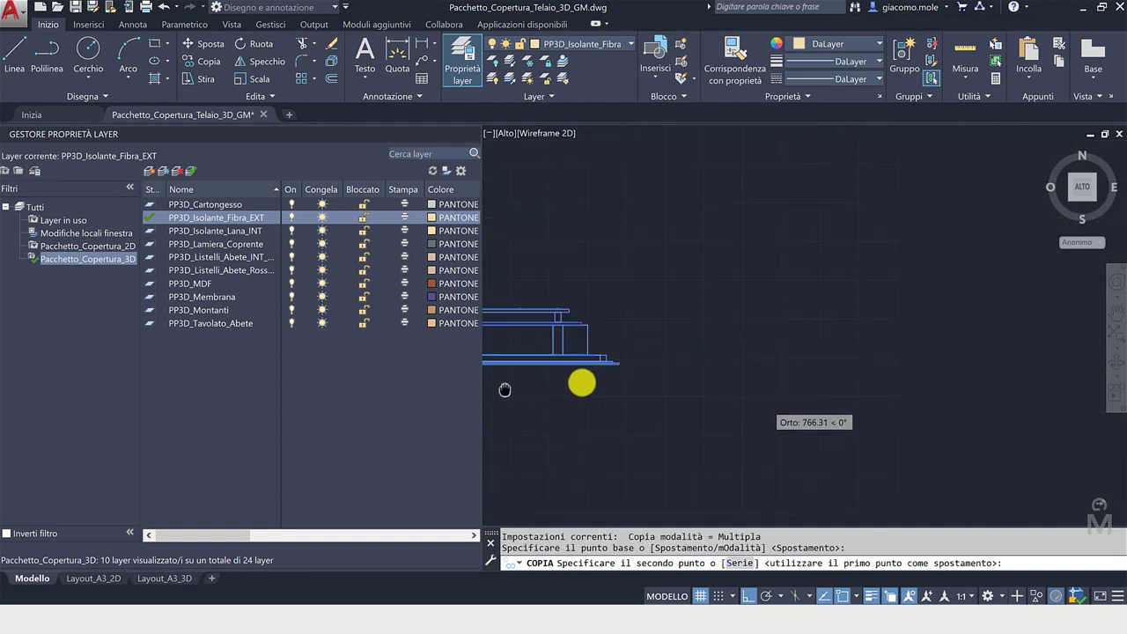
{"action": "mouse_move", "coordinate": [863, 385]}
{"action": "middle_mouse_down"}
{"action": "mouse_move", "coordinate": [749, 383]}
{"action": "mouse_move", "coordinate": [691, 347]}
{"action": "middle_mouse_up"}
{"action": "left_click", "coordinate": [785, 380]}
{"action": "key", "text": "Escape"}
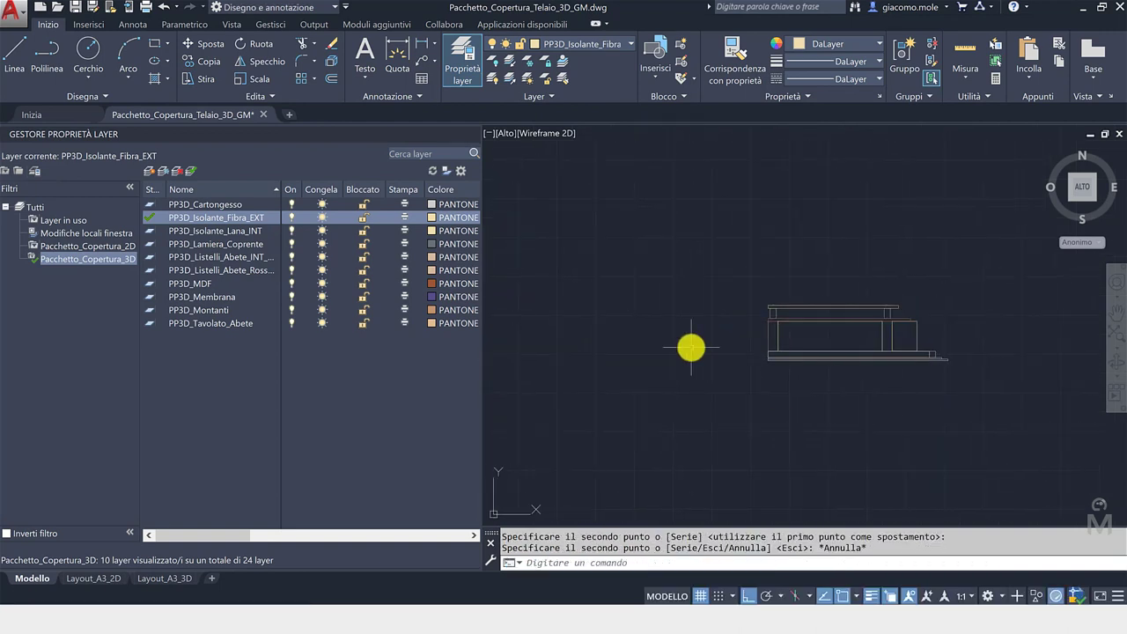
{"action": "left_click", "coordinate": [488, 135]}
{"action": "mouse_move", "coordinate": [563, 160]}
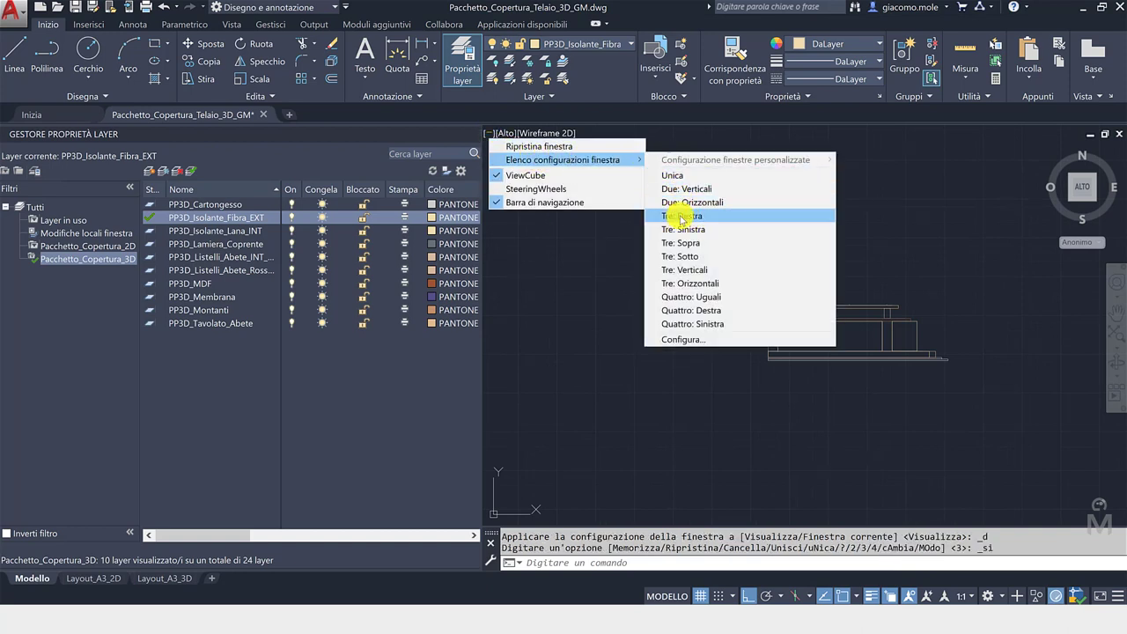
- Split model space into three viewports with the large one on the right
{"action": "left_click", "coordinate": [682, 218]}
{"action": "left_click", "coordinate": [677, 278]}
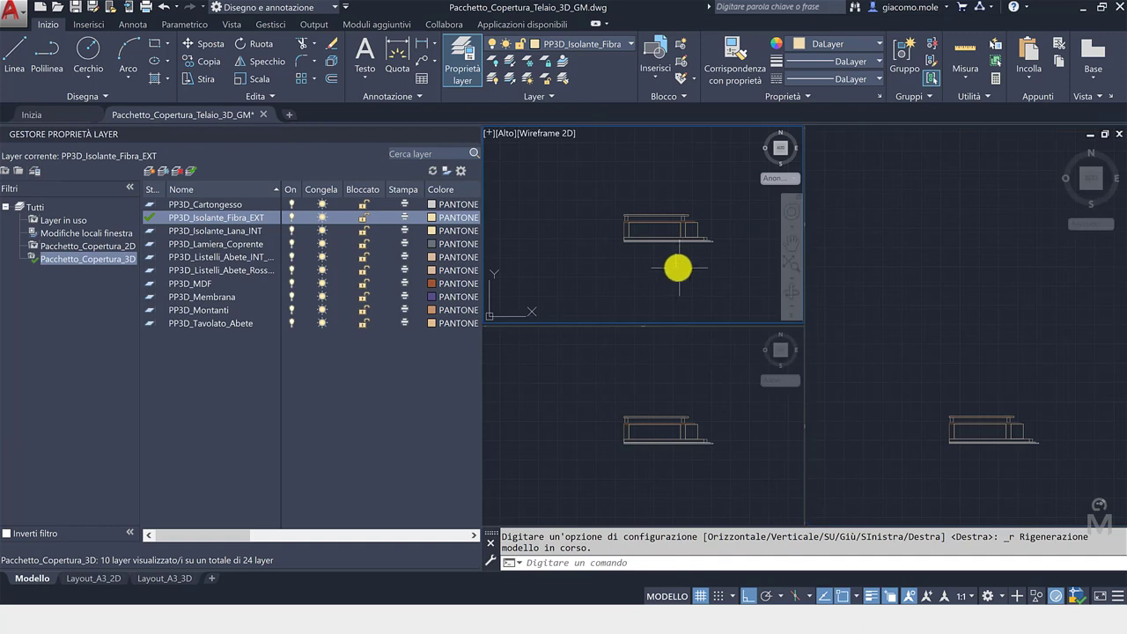
{"action": "scroll", "coordinate": [651, 269], "scroll_direction": "up", "scroll_amount": 2}
{"action": "scroll", "coordinate": [625, 277], "scroll_direction": "up", "scroll_amount": 2}
{"action": "scroll", "coordinate": [618, 281], "scroll_direction": "up", "scroll_amount": 2}
{"action": "middle_click_drag", "start_coordinate": [618, 281], "coordinate": [619, 290]}
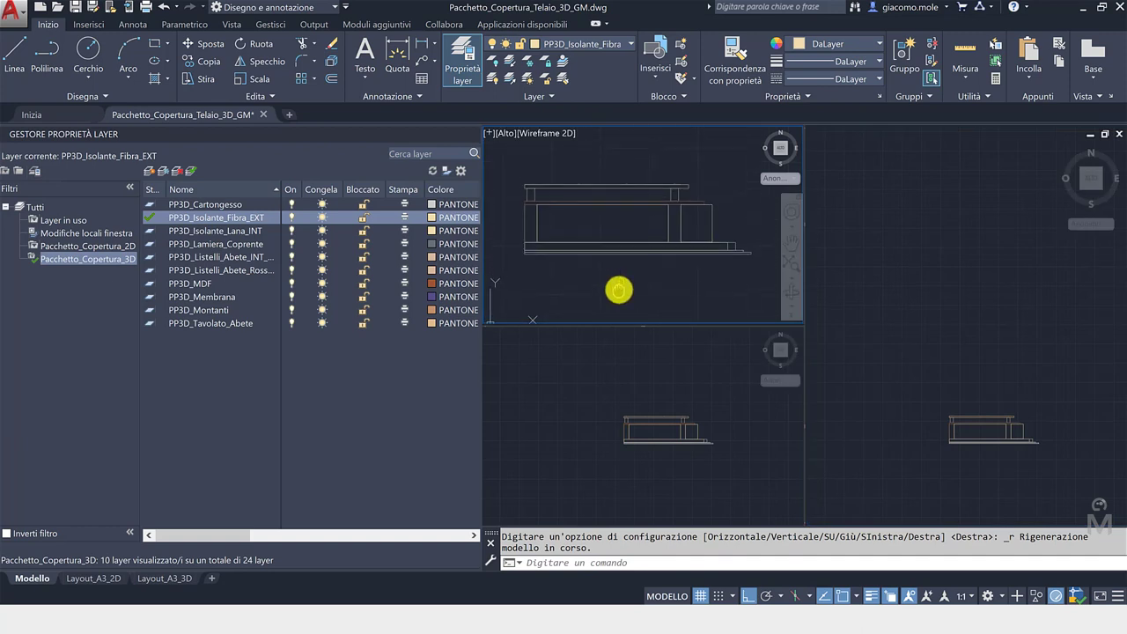
- Set the bottom-left viewport to Front view, shaded with edges
{"action": "left_click", "coordinate": [664, 384]}
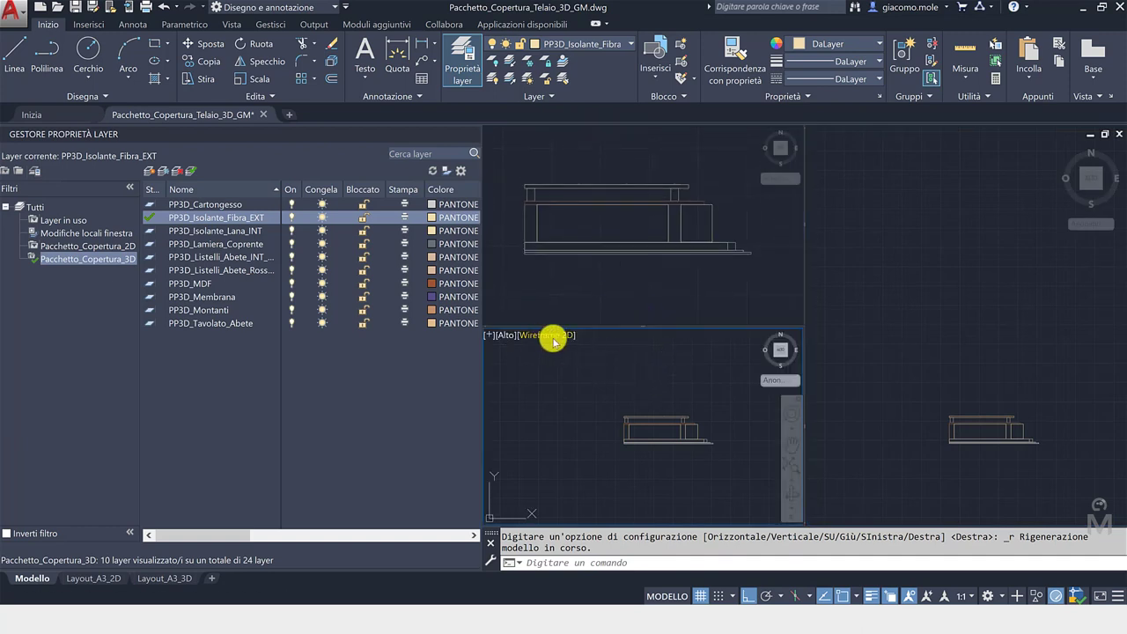
{"action": "left_click", "coordinate": [780, 361]}
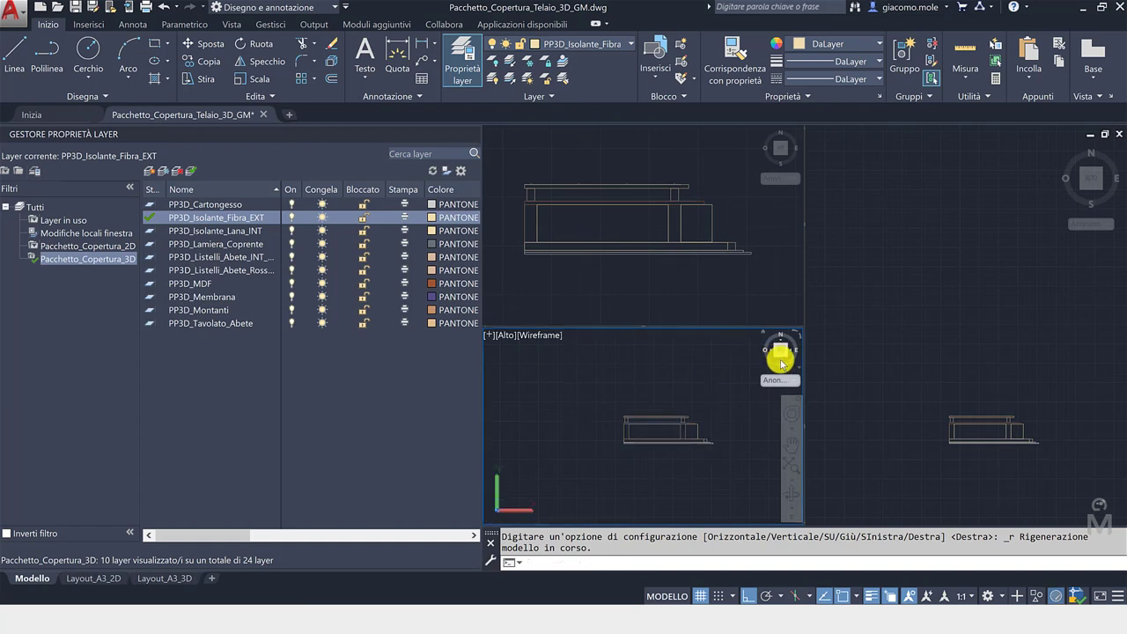
{"action": "left_click", "coordinate": [562, 337]}
{"action": "left_click", "coordinate": [610, 432]}
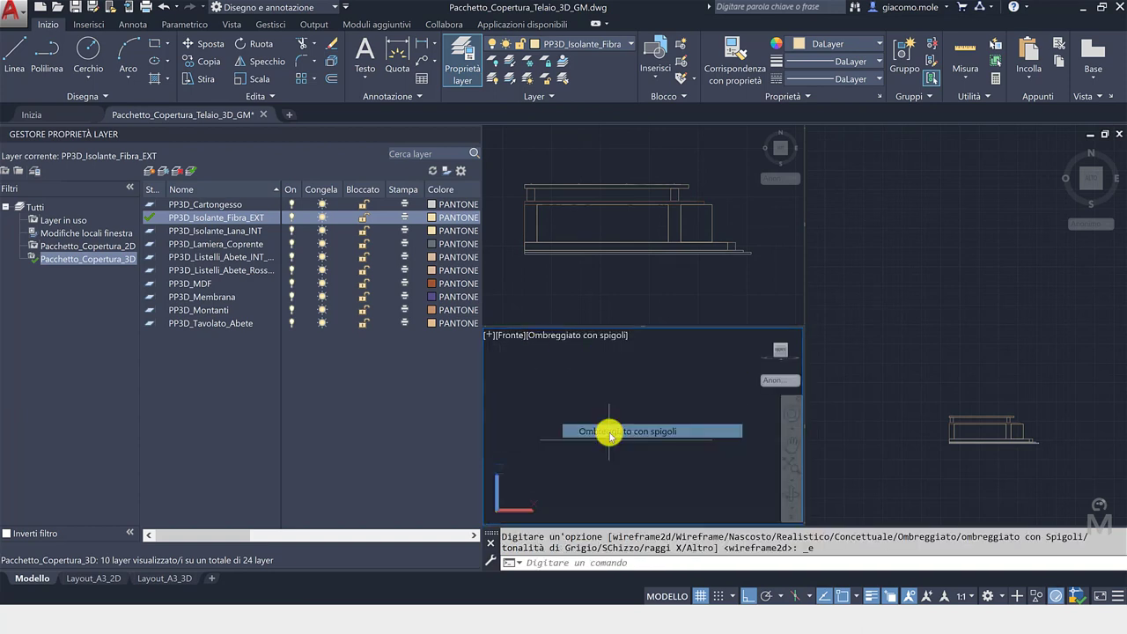
- Set the right viewport to SW isometric, shaded with edges
{"action": "left_click", "coordinate": [889, 339]}
{"action": "left_click", "coordinate": [1081, 192]}
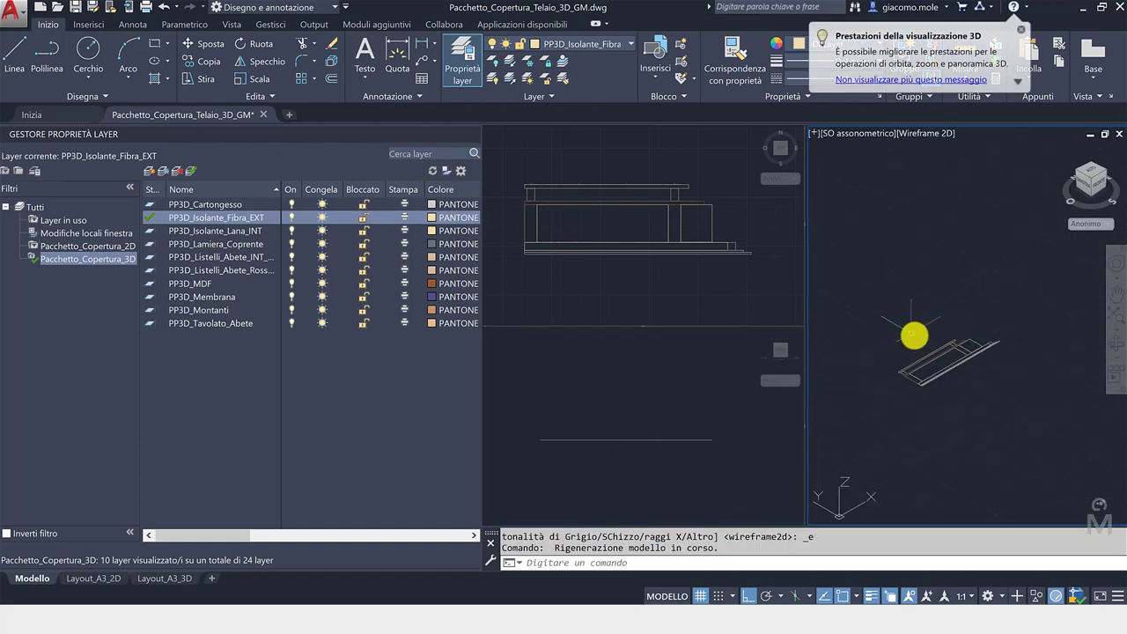
{"action": "left_click", "coordinate": [922, 133]}
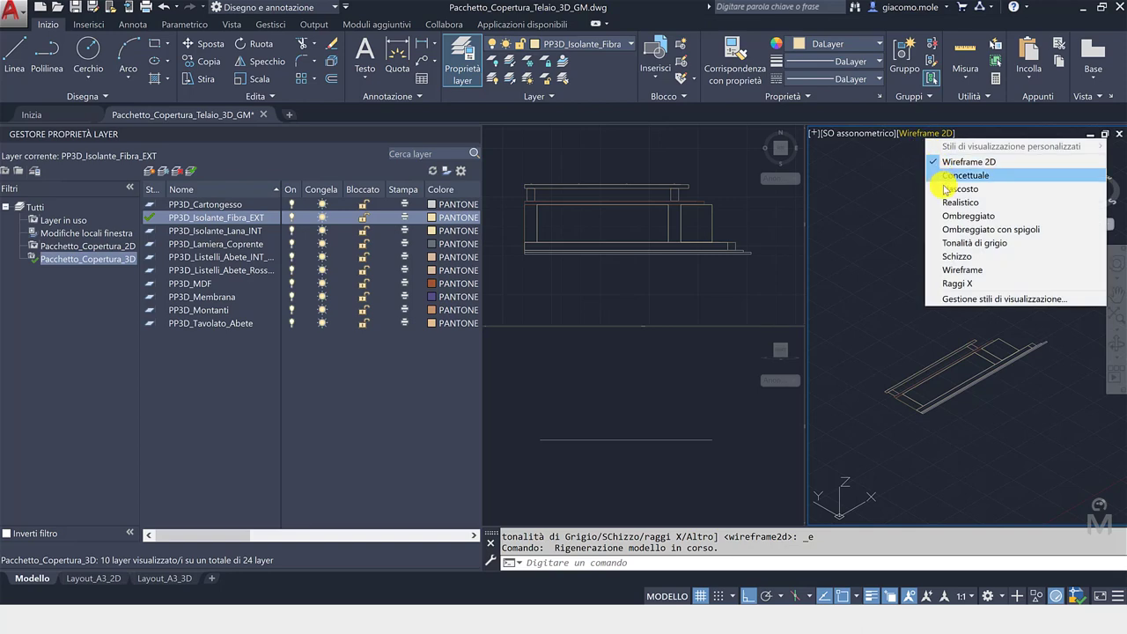
{"action": "left_click", "coordinate": [946, 229]}
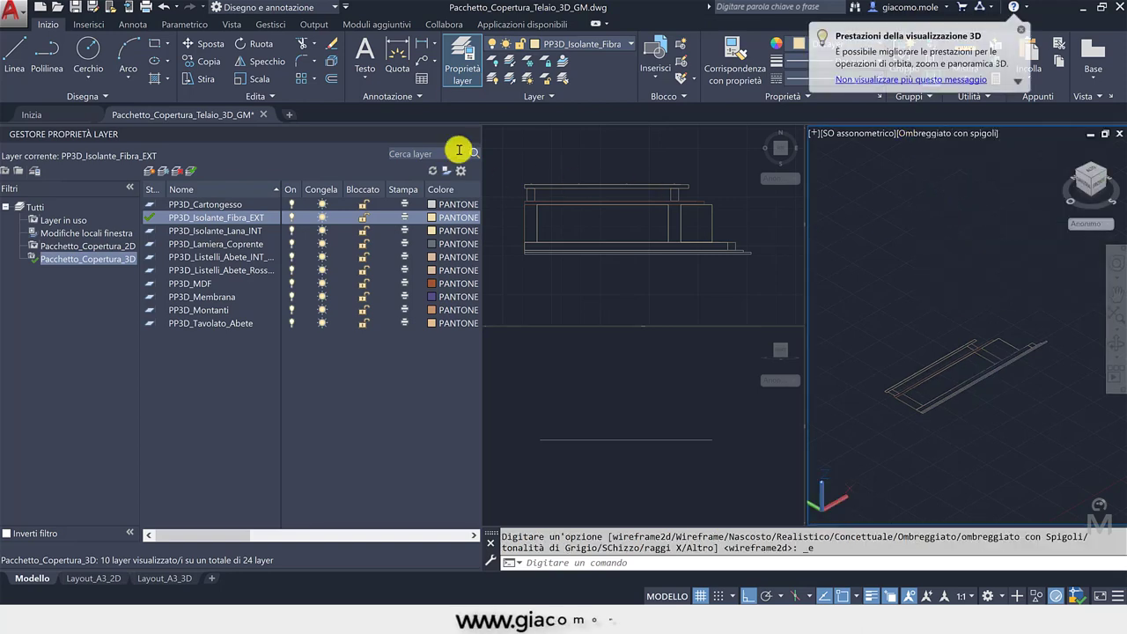
{"action": "left_click", "coordinate": [335, 9]}
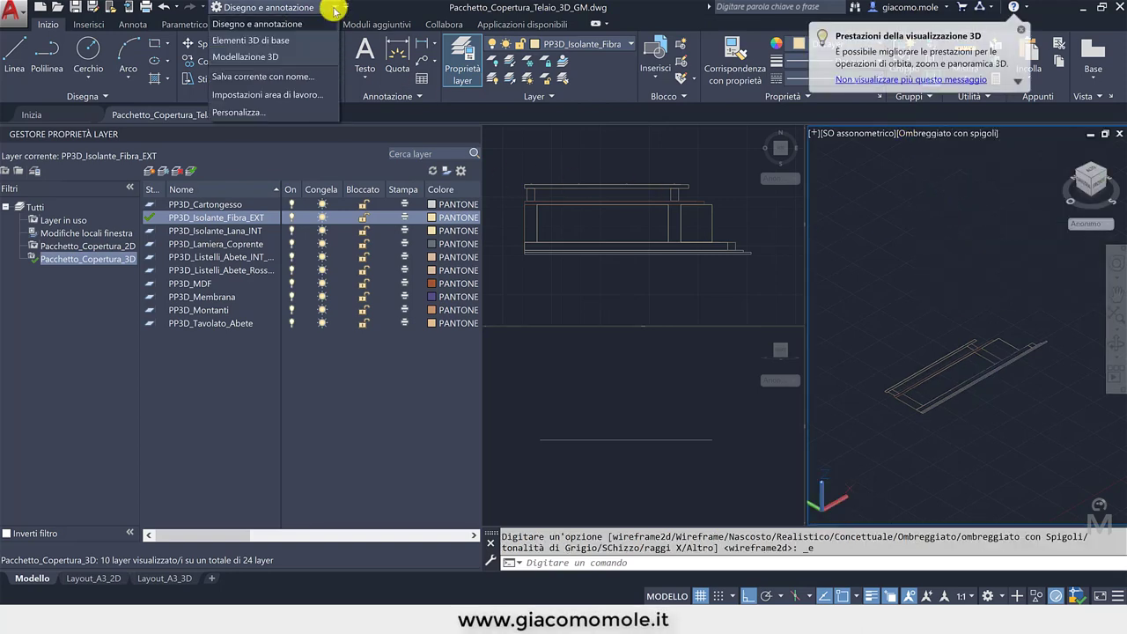
- Switch to the Elementi 3D di base workspace and window-select the whole roof model
{"action": "left_click", "coordinate": [234, 41]}
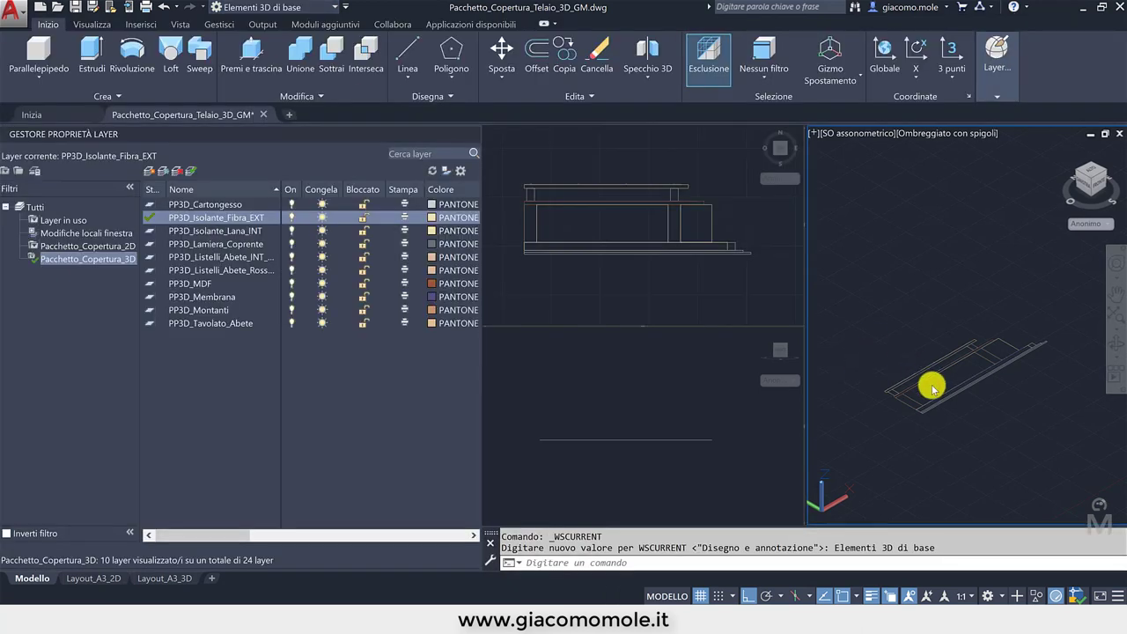
{"action": "left_click", "coordinate": [963, 420]}
{"action": "middle_click_drag", "start_coordinate": [963, 420], "coordinate": [958, 396], "text": "shift"}
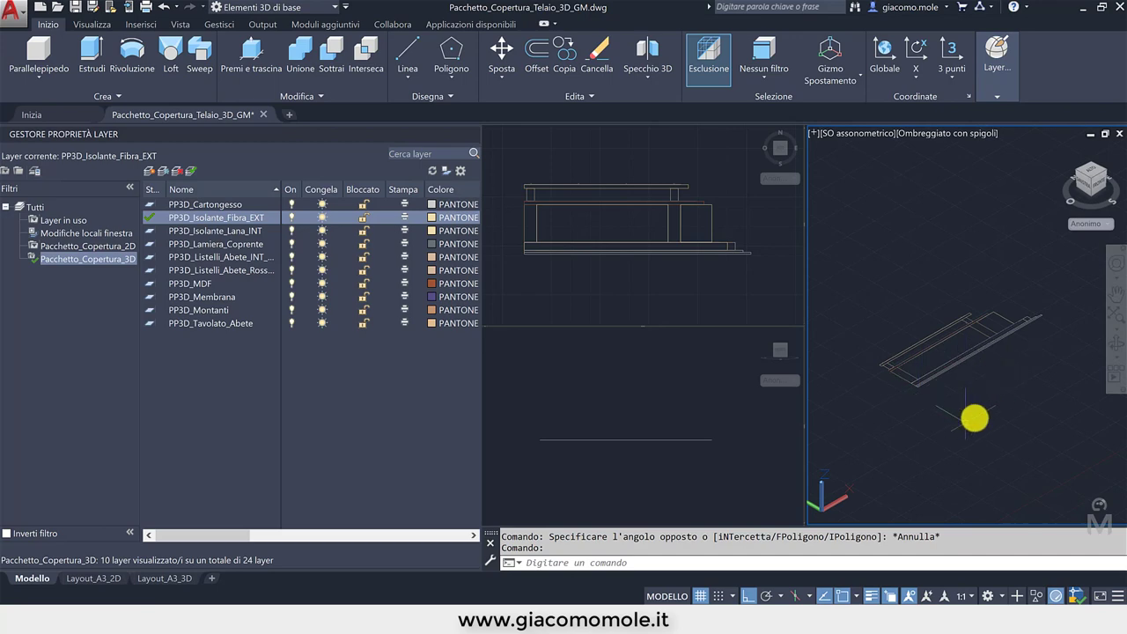
{"action": "left_click", "coordinate": [1045, 431]}
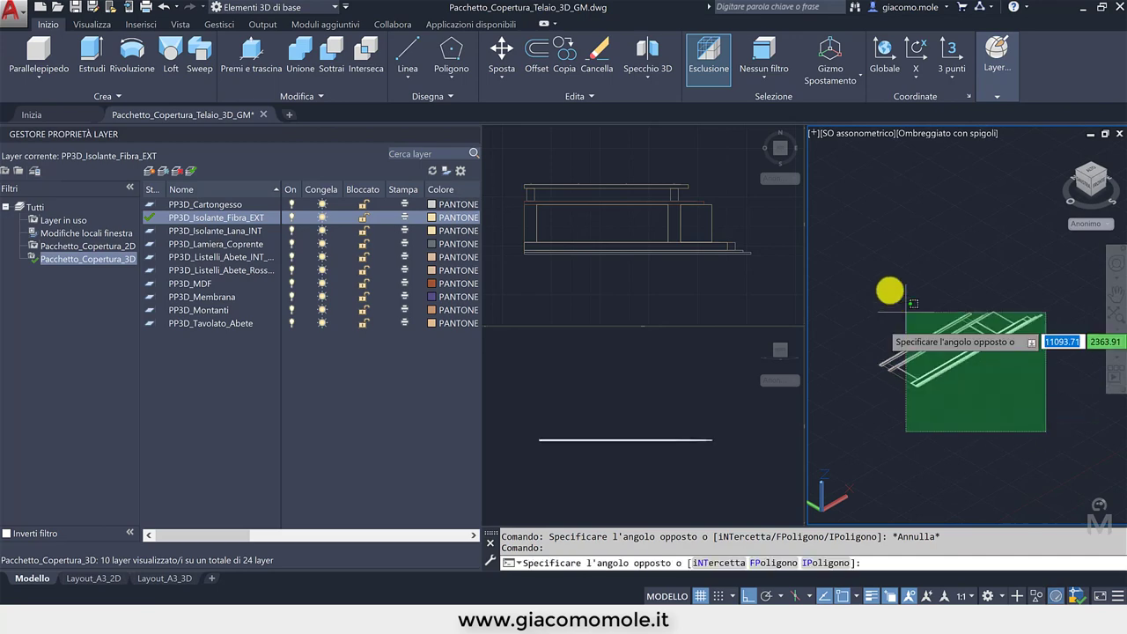
{"action": "left_click", "coordinate": [871, 277]}
- Rotate the selected model 90° about one axis using the rotation gizmo
{"action": "left_click", "coordinate": [843, 88]}
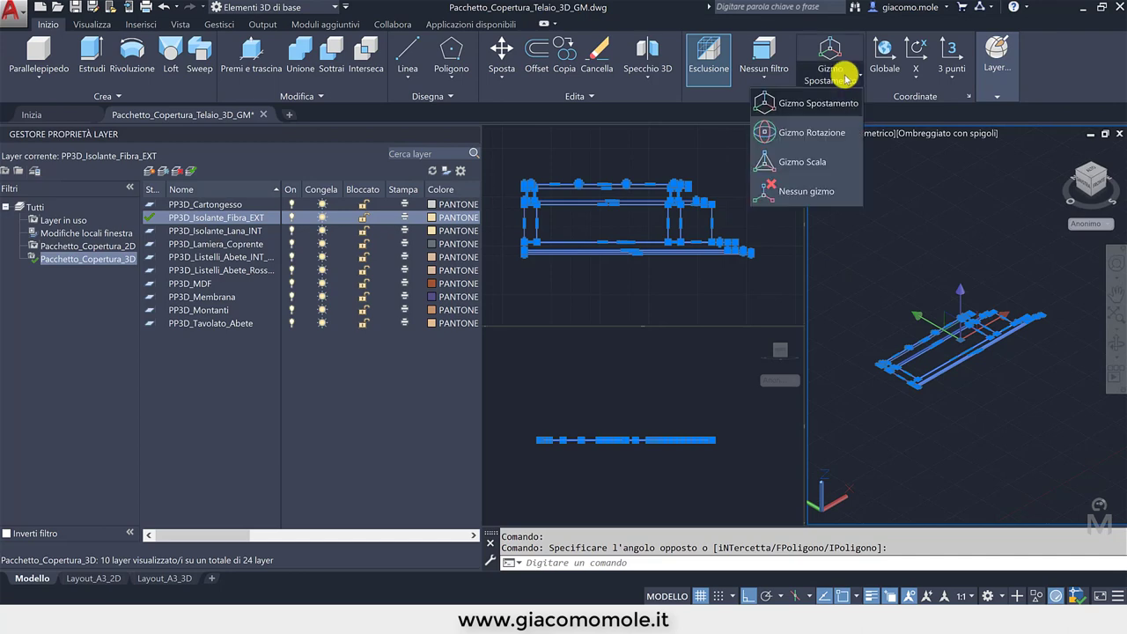
{"action": "left_click", "coordinate": [826, 134]}
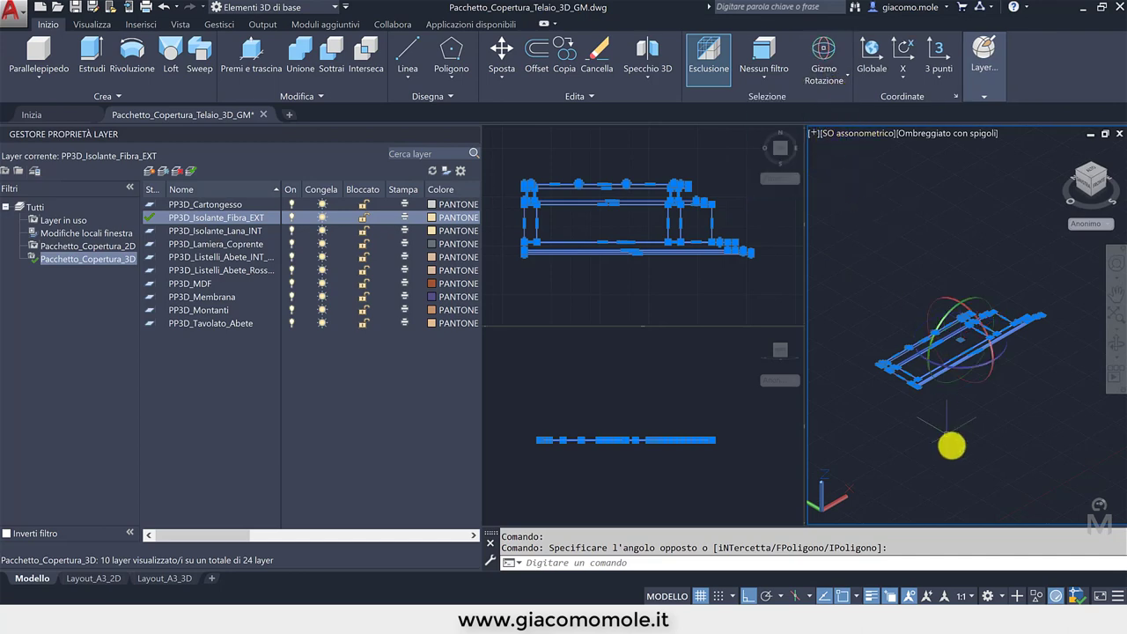
{"action": "scroll", "coordinate": [904, 421], "scroll_direction": "up", "scroll_amount": 2}
{"action": "scroll", "coordinate": [1006, 266], "scroll_direction": "up", "scroll_amount": 1}
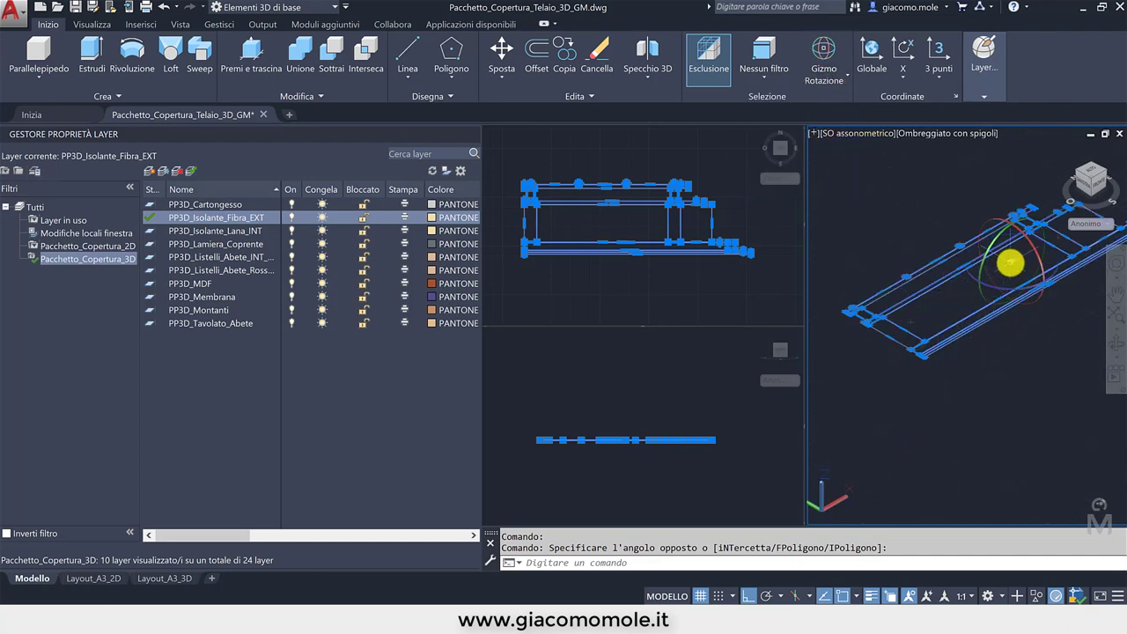
{"action": "scroll", "coordinate": [916, 361], "scroll_direction": "up", "scroll_amount": 1}
{"action": "scroll", "coordinate": [883, 395], "scroll_direction": "up", "scroll_amount": 1}
{"action": "scroll", "coordinate": [862, 383], "scroll_direction": "up", "scroll_amount": 1}
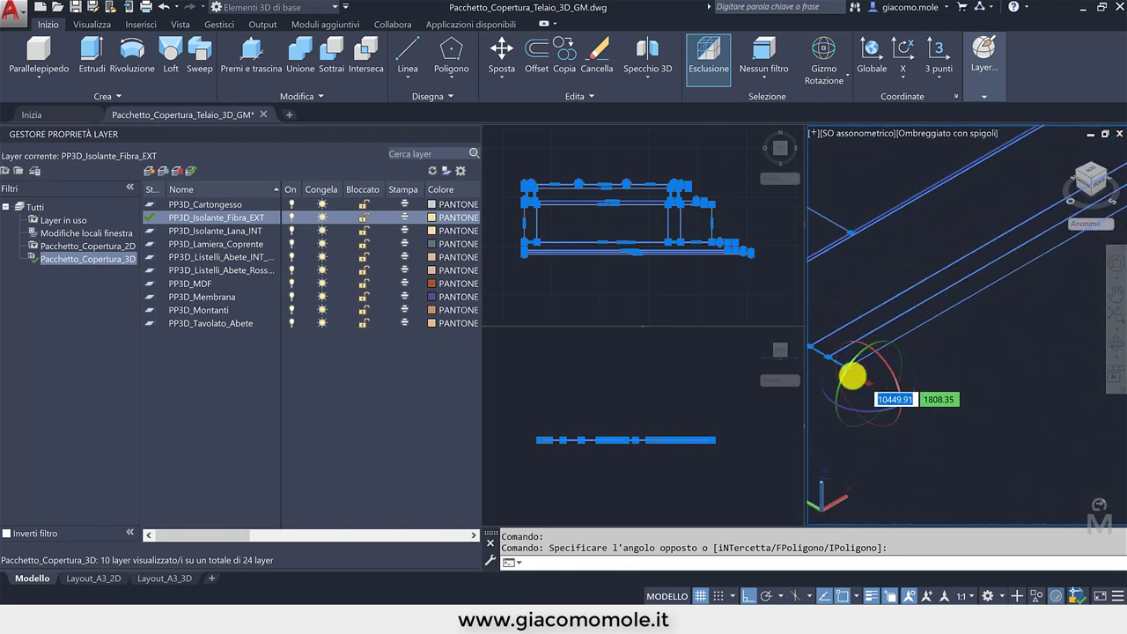
{"action": "left_click", "coordinate": [896, 376]}
{"action": "scroll", "coordinate": [904, 396], "scroll_direction": "up", "scroll_amount": 1}
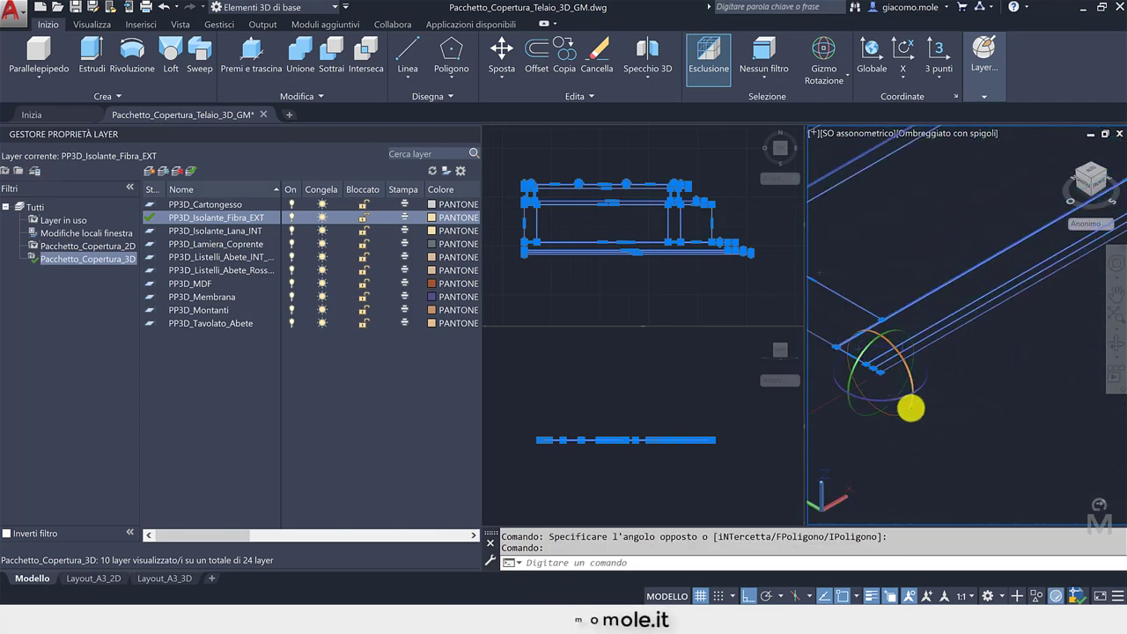
{"action": "left_click", "coordinate": [911, 407]}
{"action": "type", "text": "90"}
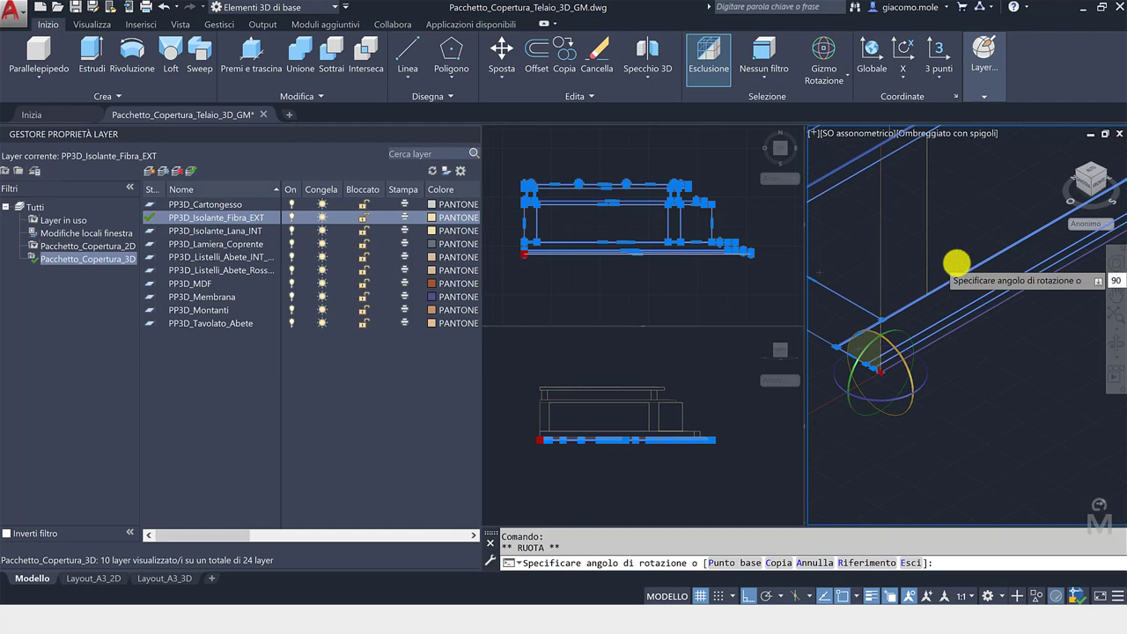
{"action": "key", "text": "Return"}
{"action": "scroll", "coordinate": [872, 241], "scroll_direction": "down", "scroll_amount": 2}
{"action": "key", "text": "Escape"}
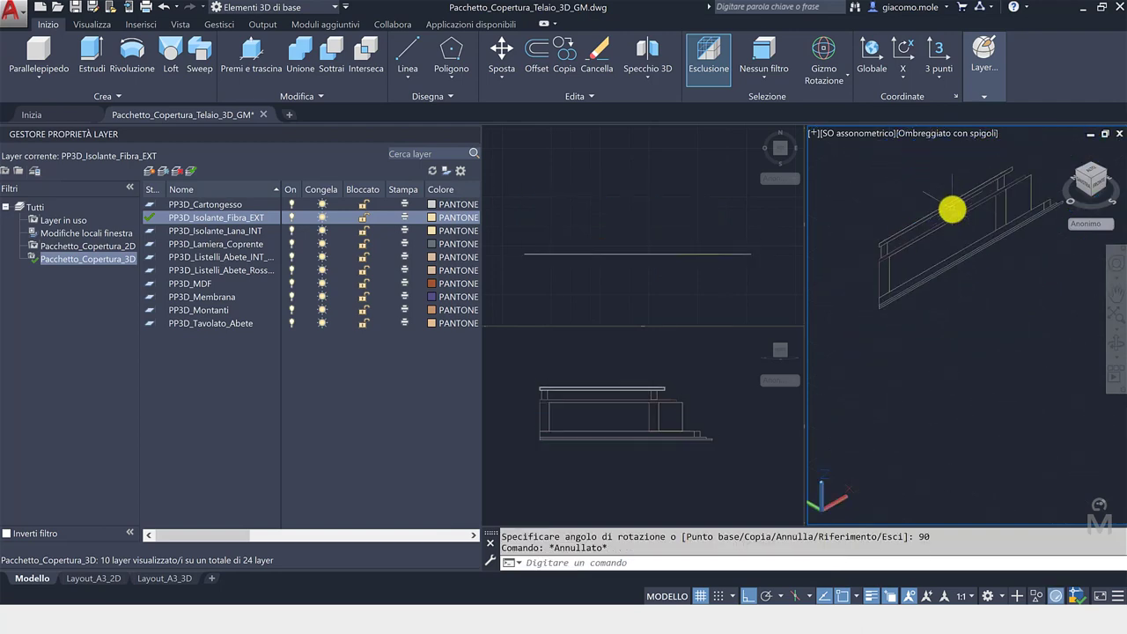
{"action": "mouse_move", "coordinate": [1091, 179]}
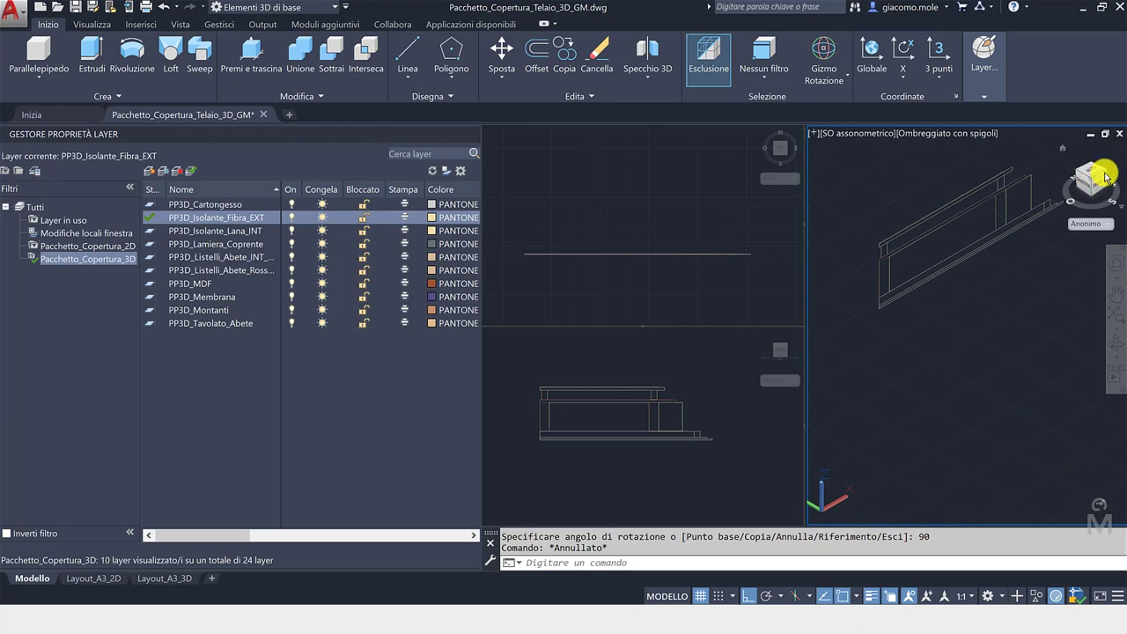
- Switch to the SE isometric view and make PP3D_Cartongesso the current layer
{"action": "left_click", "coordinate": [1107, 172]}
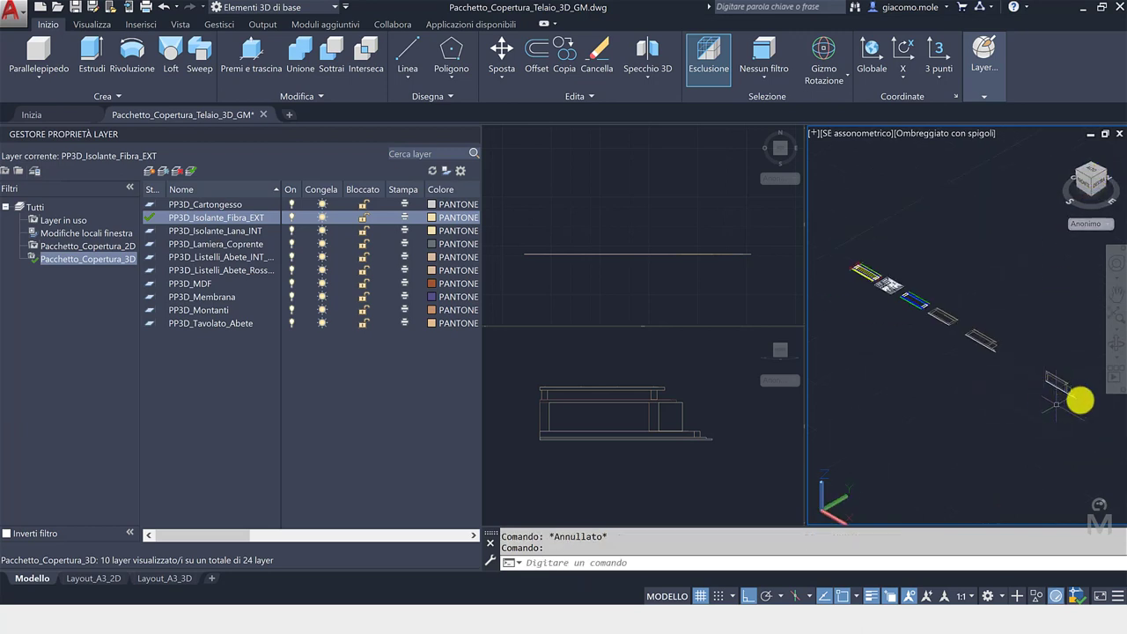
{"action": "scroll", "coordinate": [1071, 388], "scroll_direction": "up", "scroll_amount": 3}
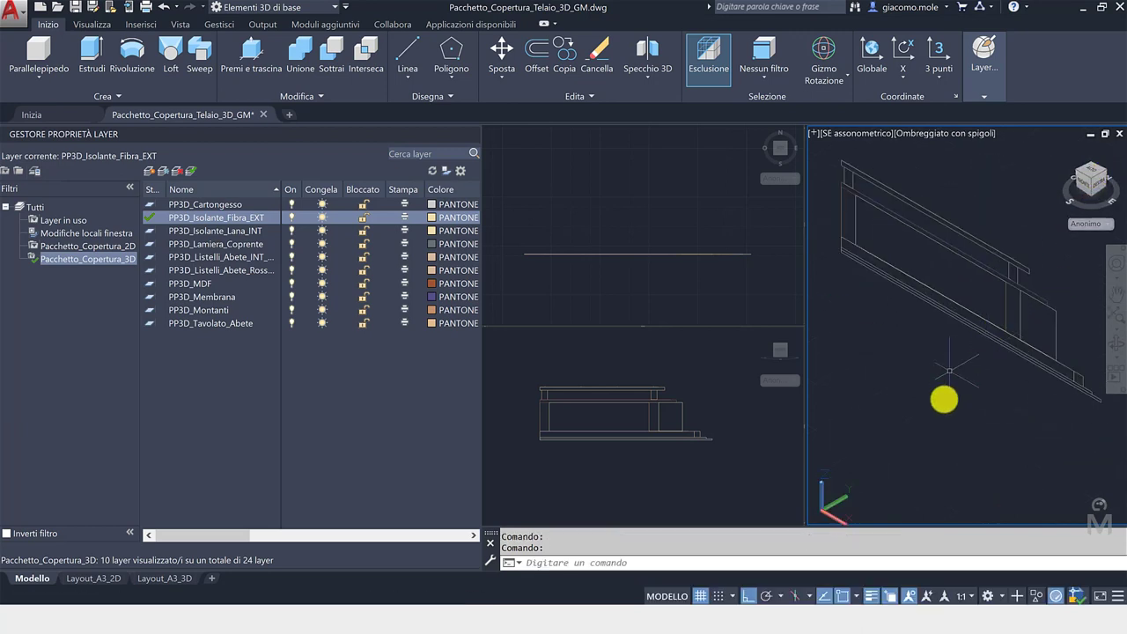
{"action": "middle_click_drag", "start_coordinate": [944, 398], "coordinate": [987, 340]}
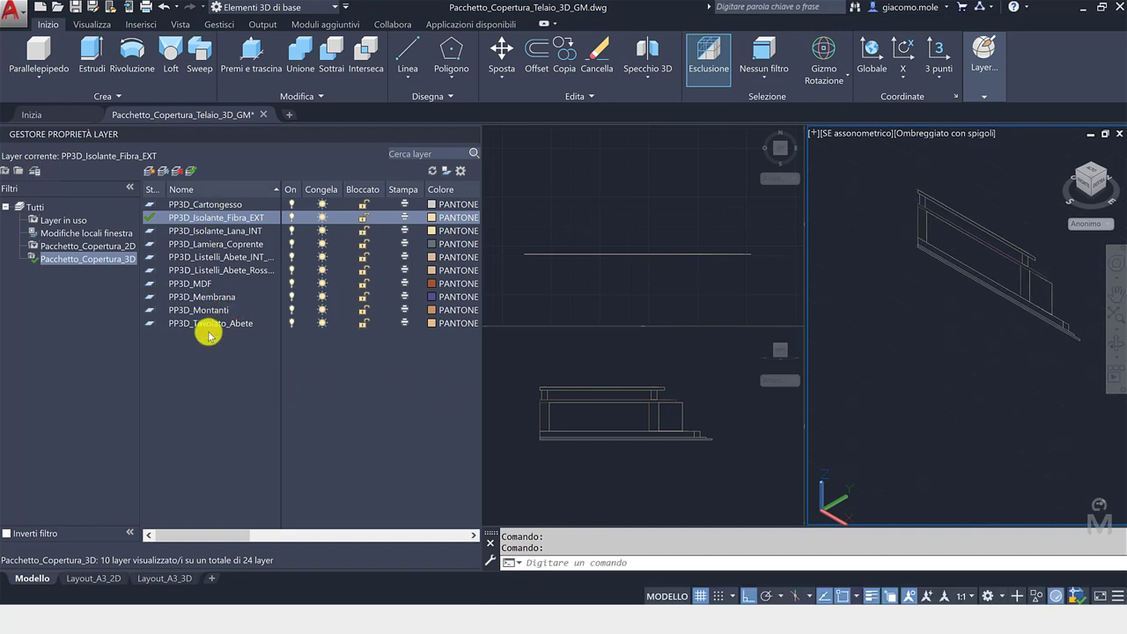
{"action": "left_click", "coordinate": [205, 205]}
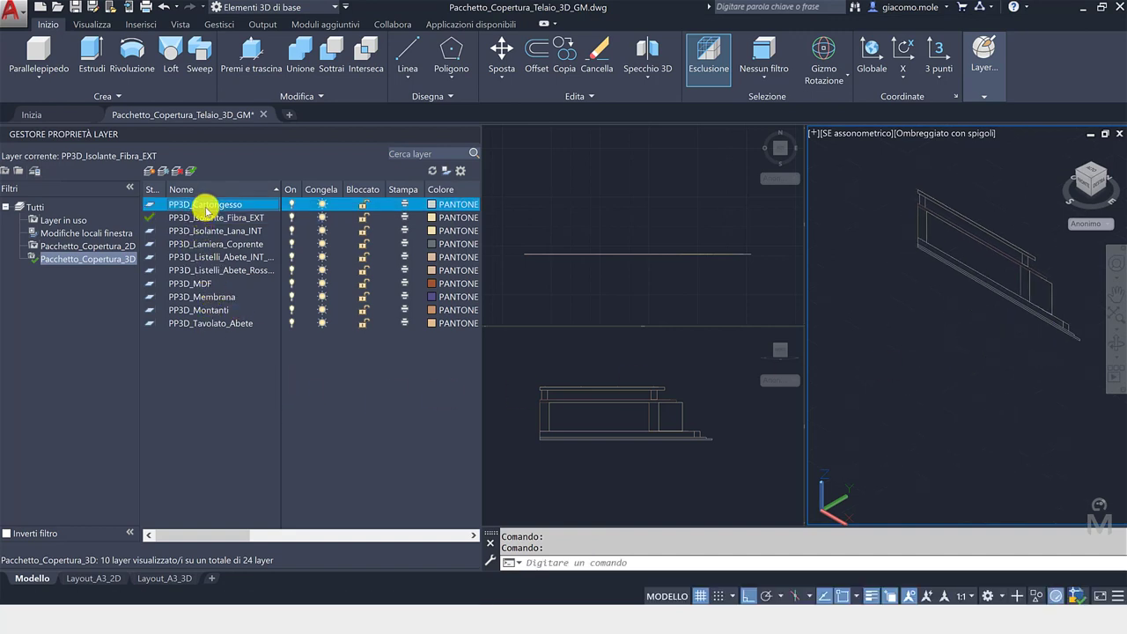
- Extrude the plasterboard bottom profile by 1000
{"action": "left_click", "coordinate": [92, 53]}
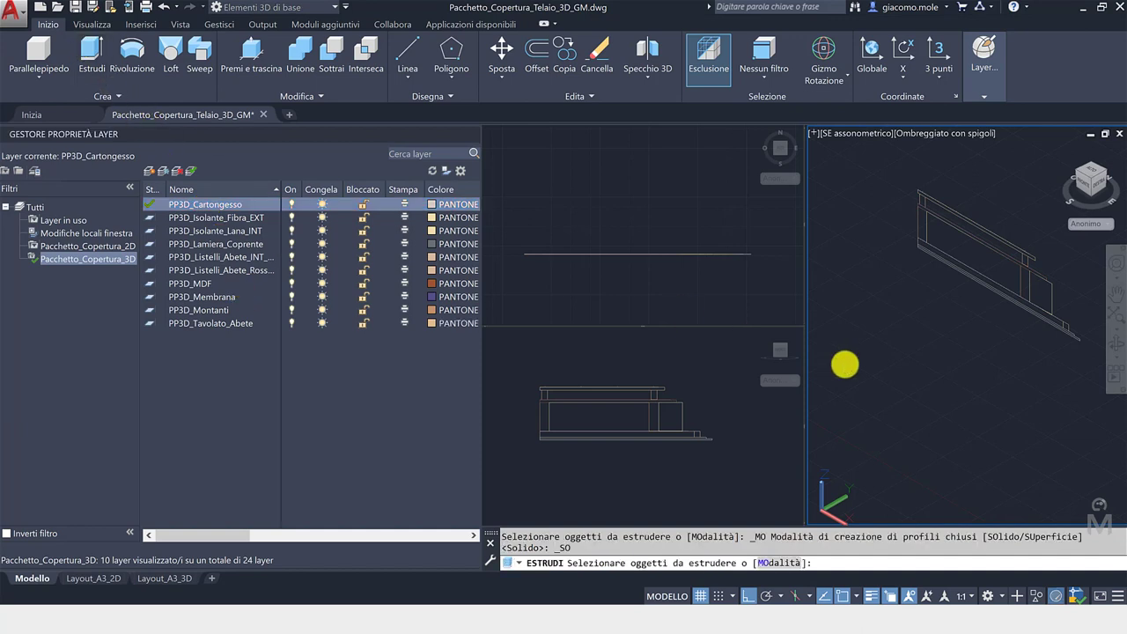
{"action": "middle_click_drag", "start_coordinate": [901, 358], "coordinate": [843, 357]}
{"action": "scroll", "coordinate": [985, 343], "scroll_direction": "down", "scroll_amount": 2}
{"action": "left_click", "coordinate": [1010, 327]}
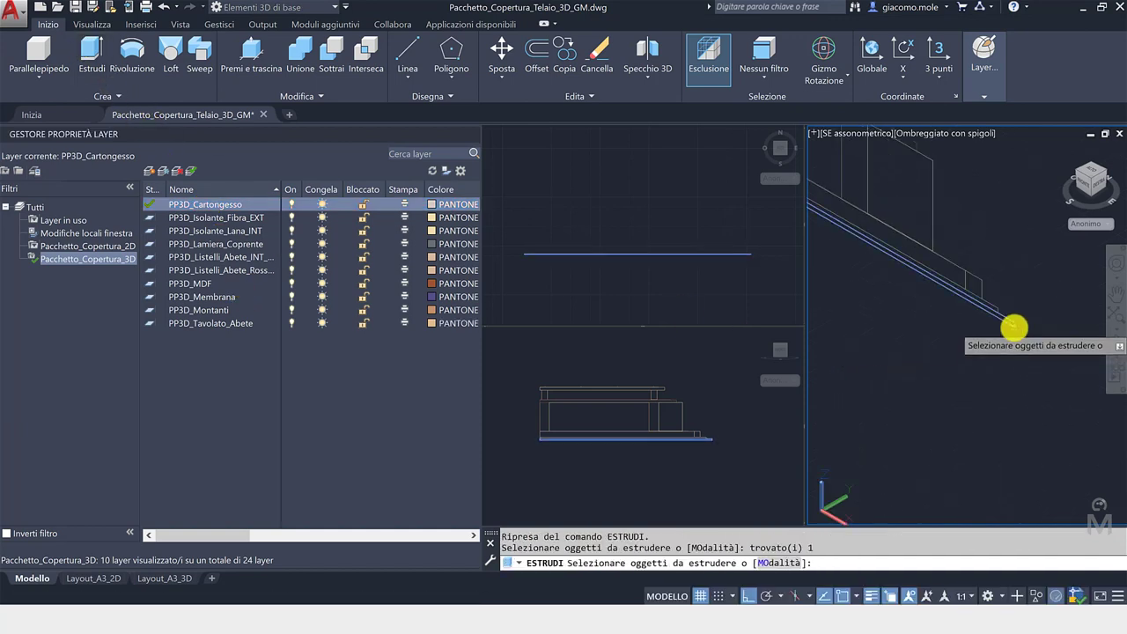
{"action": "key", "text": "Return"}
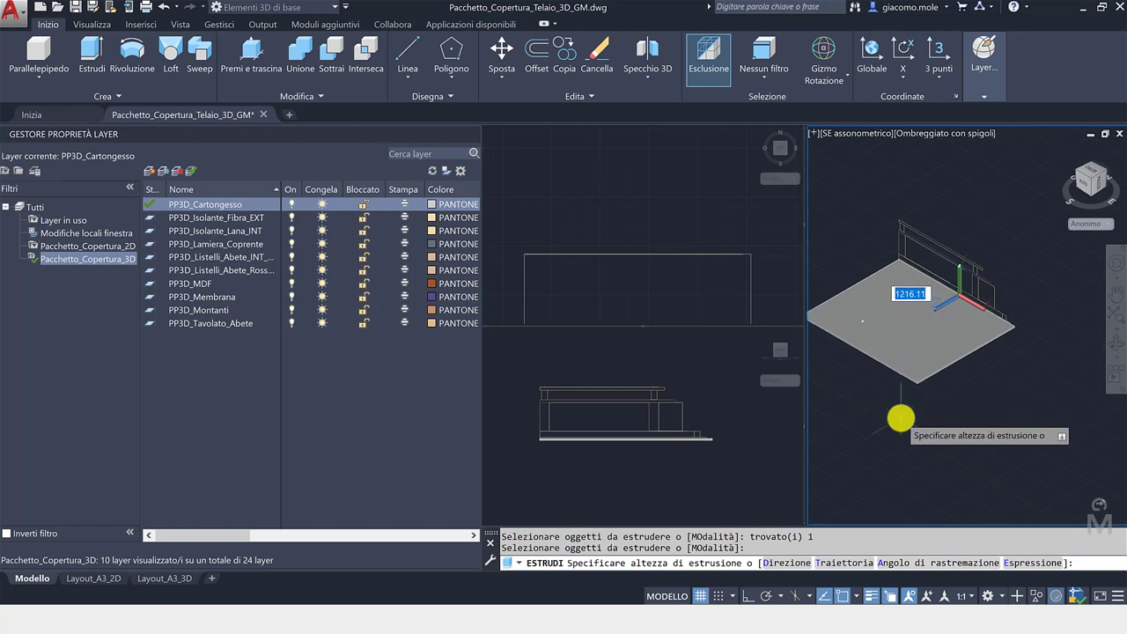
{"action": "key", "text": "Return"}
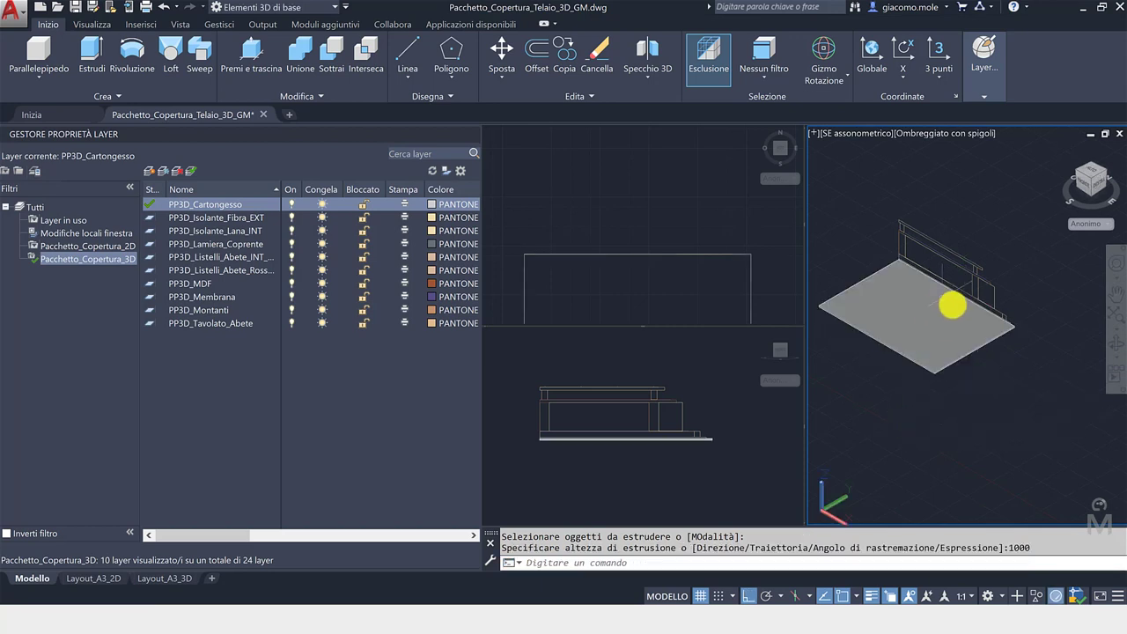
{"action": "scroll", "coordinate": [1012, 325], "scroll_direction": "up", "scroll_amount": 3}
- Extrude the slab profile by 950
{"action": "key", "text": "Return"}
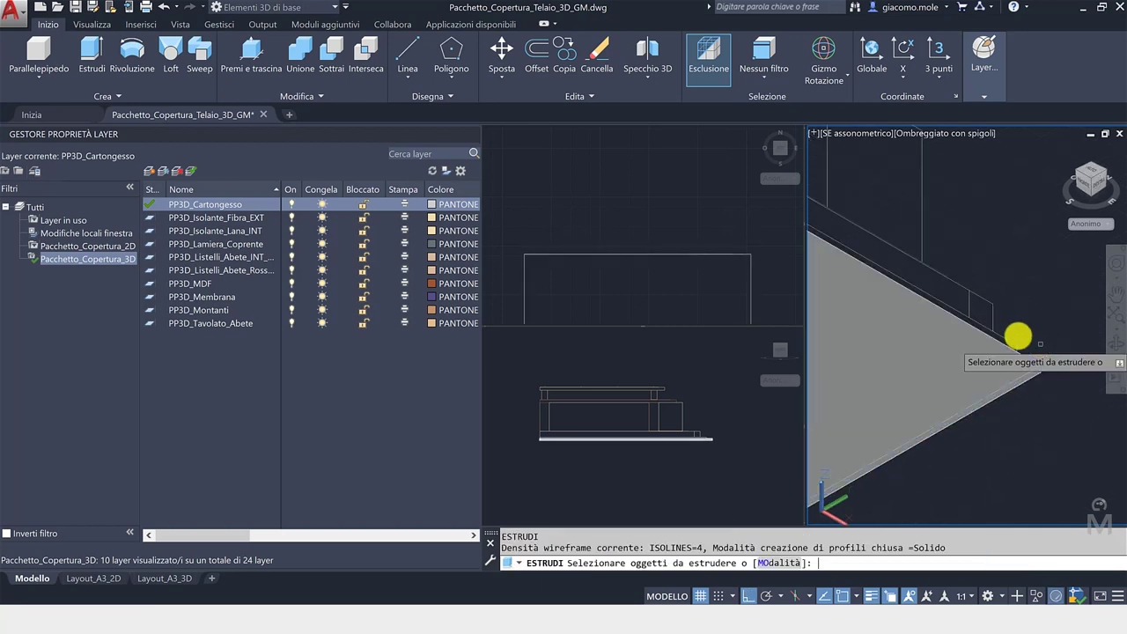
{"action": "left_click", "coordinate": [1017, 336]}
{"action": "scroll", "coordinate": [1013, 338], "scroll_direction": "down", "scroll_amount": 4}
{"action": "key", "text": "Return"}
{"action": "type", "text": "950"}
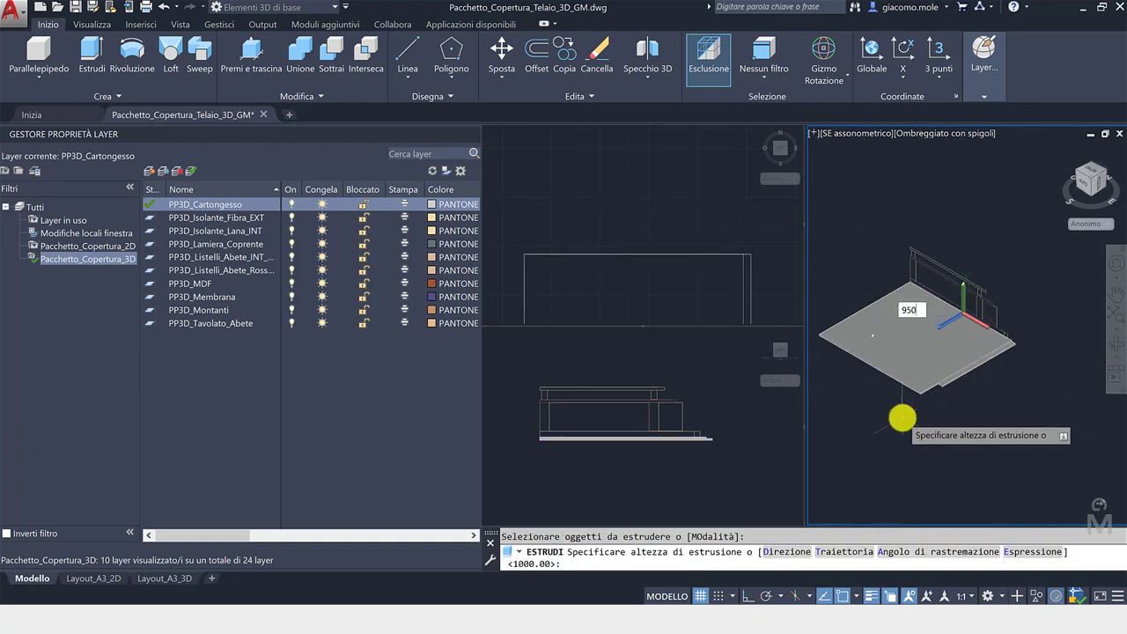
{"action": "key", "text": "Return"}
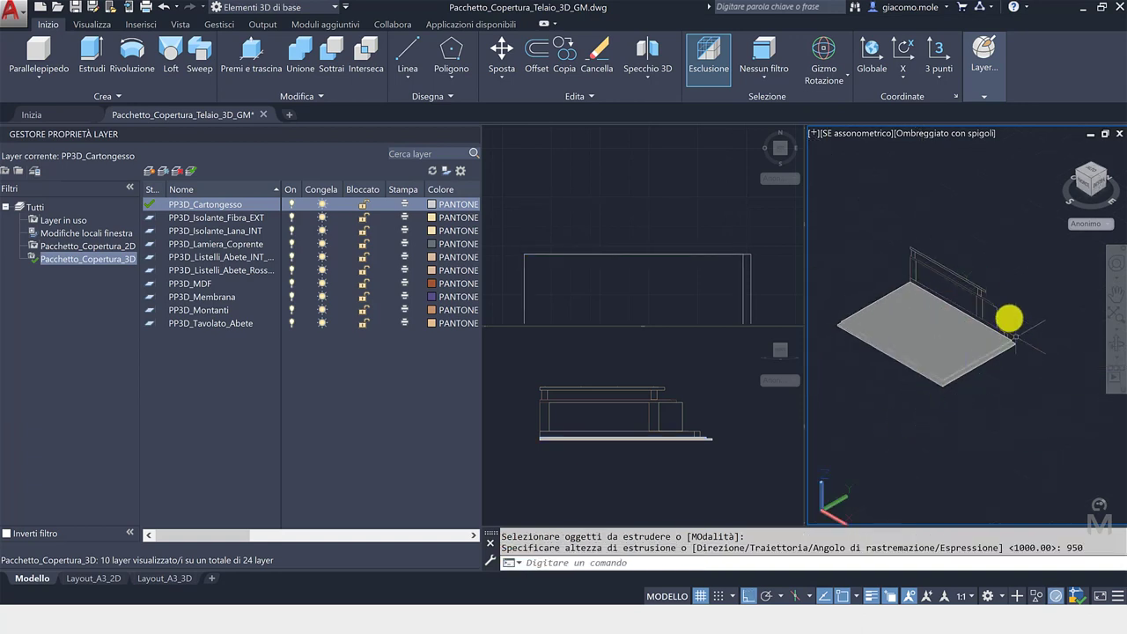
{"action": "scroll", "coordinate": [1008, 318], "scroll_direction": "up", "scroll_amount": 5}
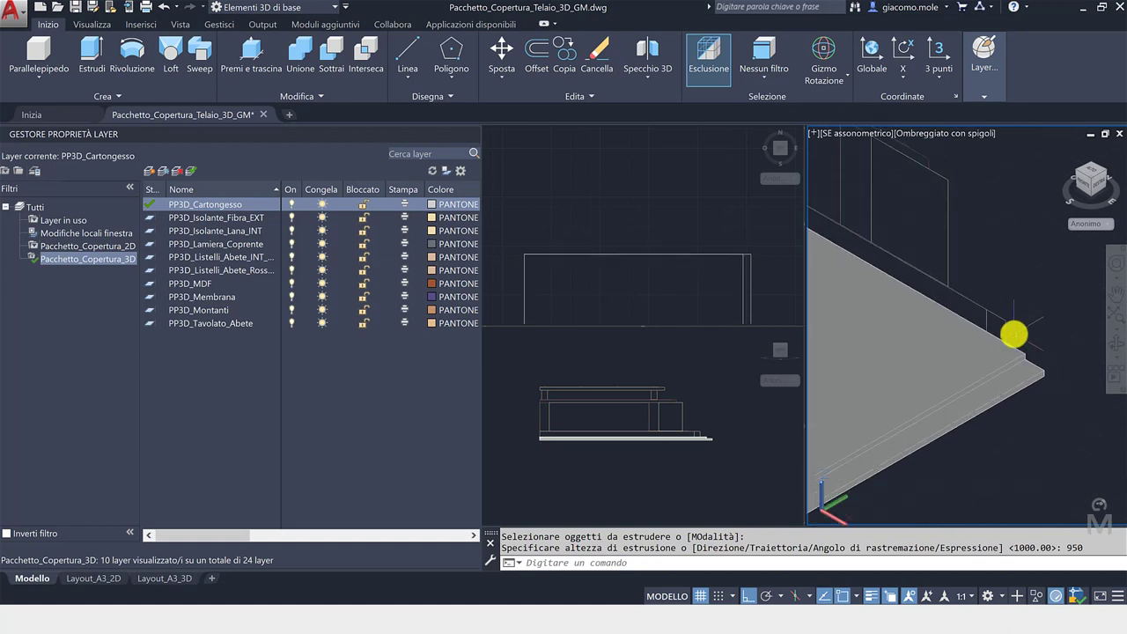
{"action": "scroll", "coordinate": [1013, 333], "scroll_direction": "up", "scroll_amount": 3}
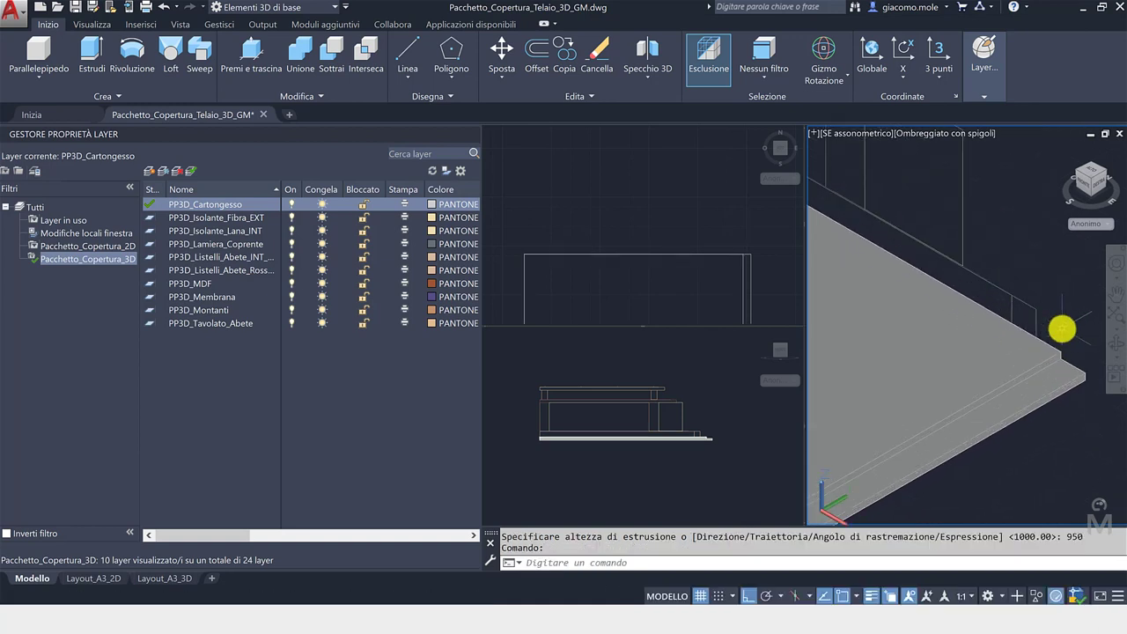
- Make PP3D_Listelli_Abete_INT_EXT the current layer and adjust the view of the slab section
{"action": "double_click", "coordinate": [212, 258]}
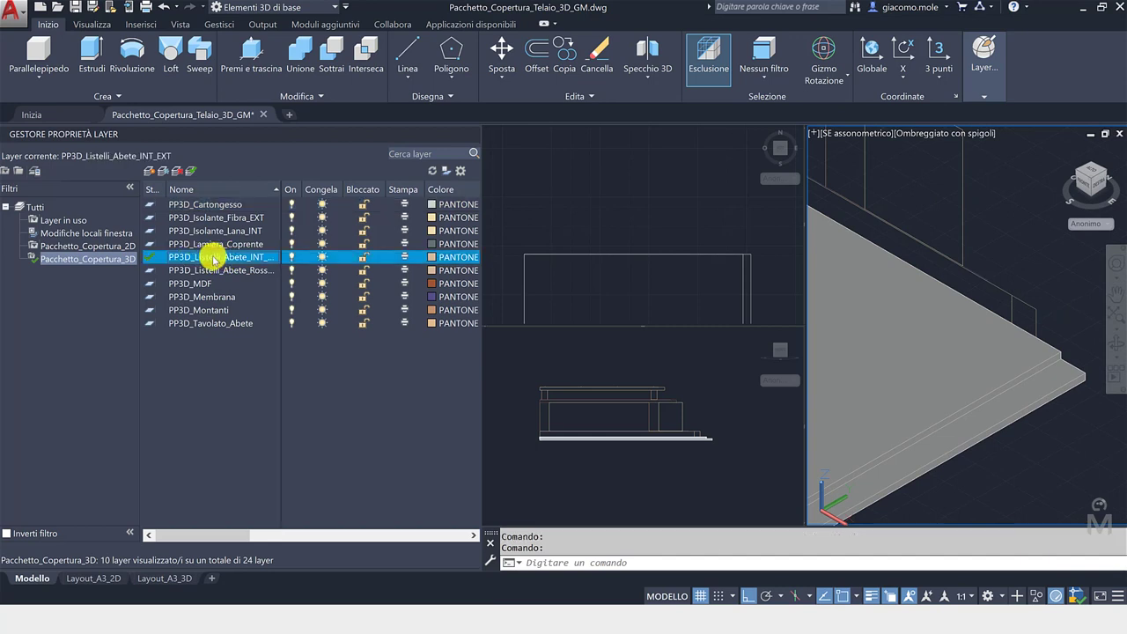
{"action": "left_click", "coordinate": [93, 58]}
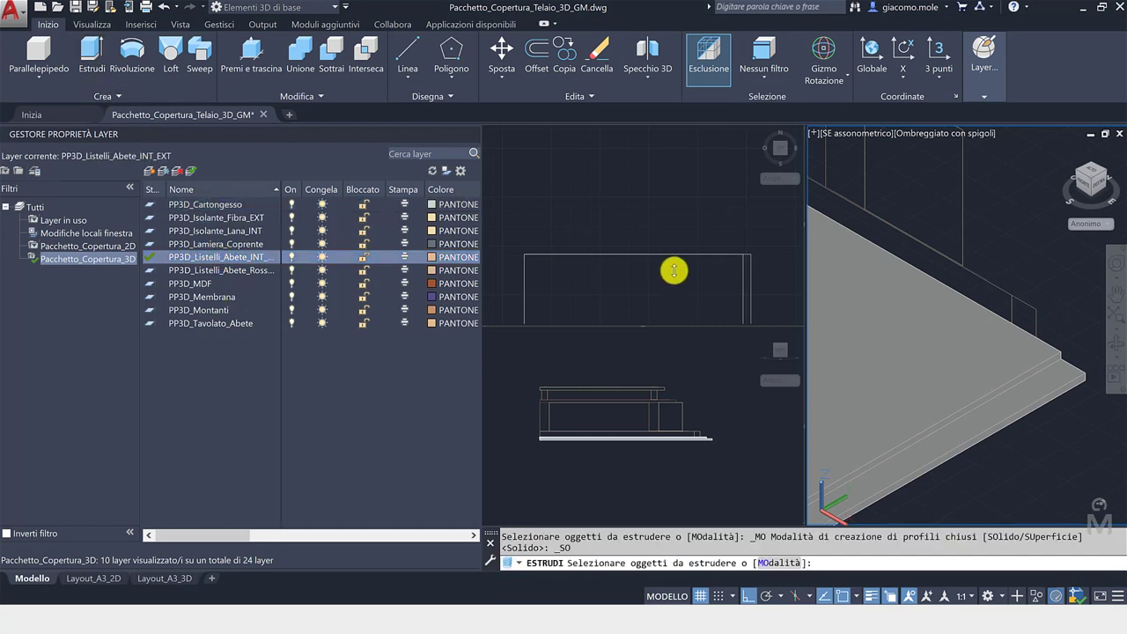
{"action": "key", "text": "Escape"}
{"action": "mouse_move", "coordinate": [652, 274]}
{"action": "middle_mouse_down"}
{"action": "mouse_move", "coordinate": [683, 254]}
{"action": "mouse_move", "coordinate": [647, 244]}
{"action": "mouse_move", "coordinate": [658, 183]}
{"action": "middle_mouse_up"}
{"action": "scroll", "coordinate": [683, 253], "scroll_direction": "down", "scroll_amount": 3}
{"action": "scroll", "coordinate": [583, 246], "scroll_direction": "up", "scroll_amount": 5}
{"action": "scroll", "coordinate": [647, 244], "scroll_direction": "up", "scroll_amount": 3}
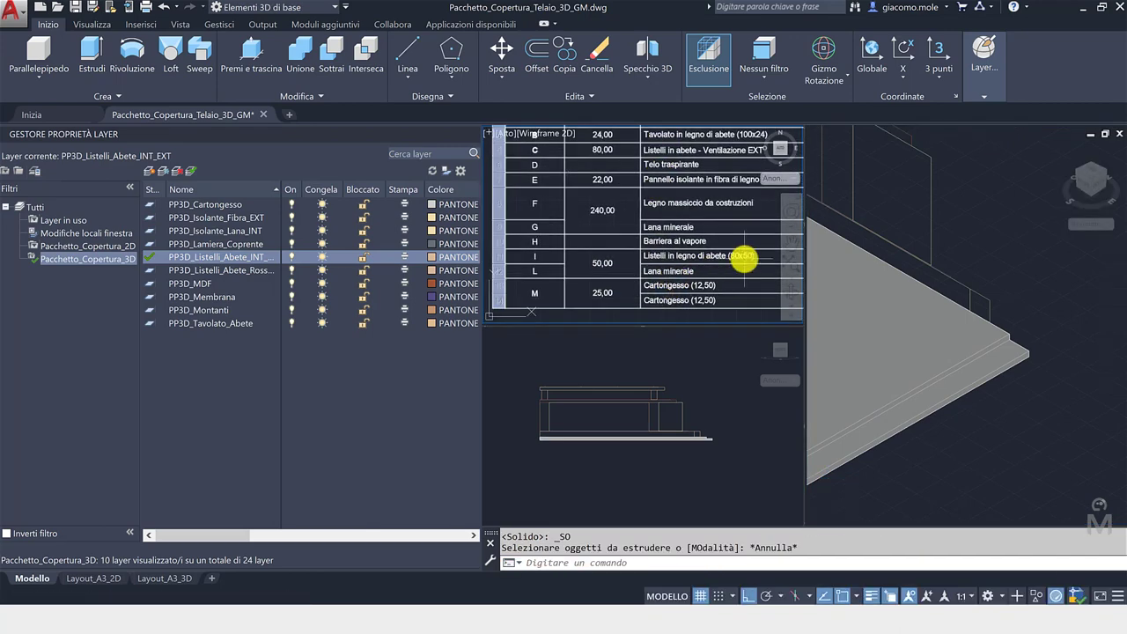
{"action": "scroll", "coordinate": [744, 257], "scroll_direction": "up", "scroll_amount": 2}
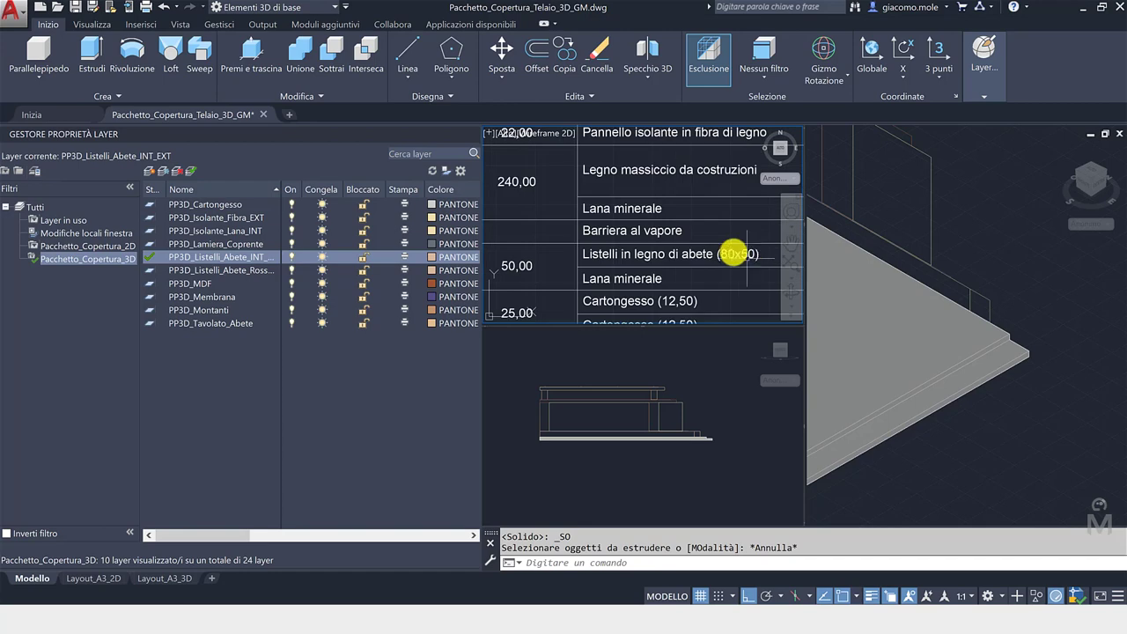
- Extrude the batten profile along the slab edge to a height of 80
{"action": "left_click", "coordinate": [1002, 308]}
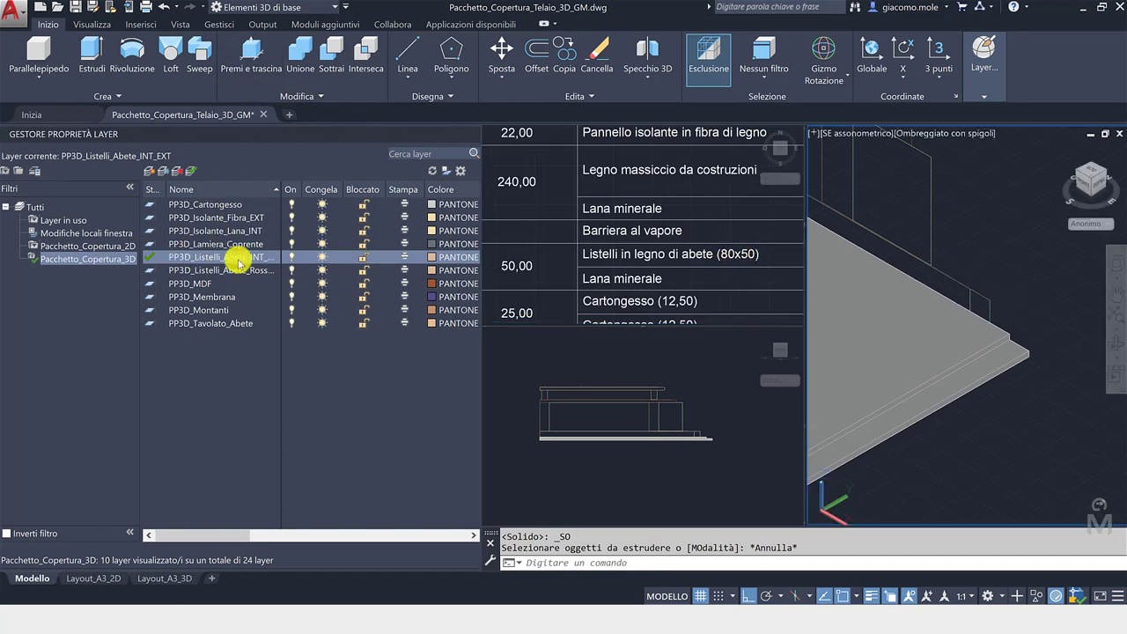
{"action": "left_click", "coordinate": [94, 57]}
{"action": "left_click", "coordinate": [987, 310]}
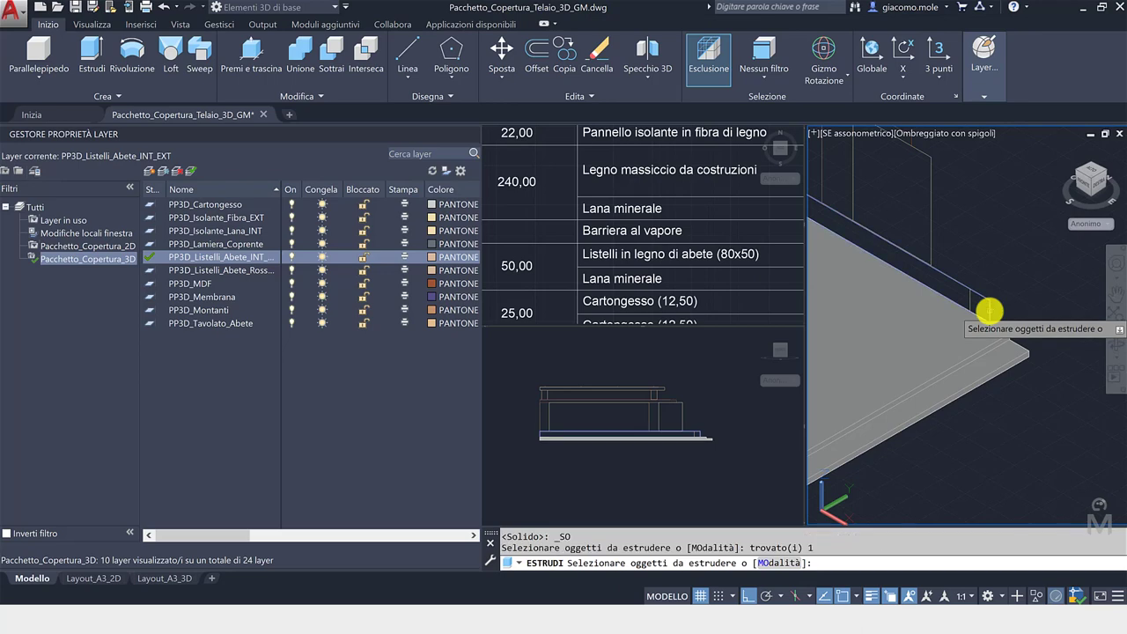
{"action": "key", "text": "Return"}
{"action": "scroll", "coordinate": [925, 352], "scroll_direction": "down", "scroll_amount": 3}
{"action": "scroll", "coordinate": [887, 405], "scroll_direction": "down", "scroll_amount": 3}
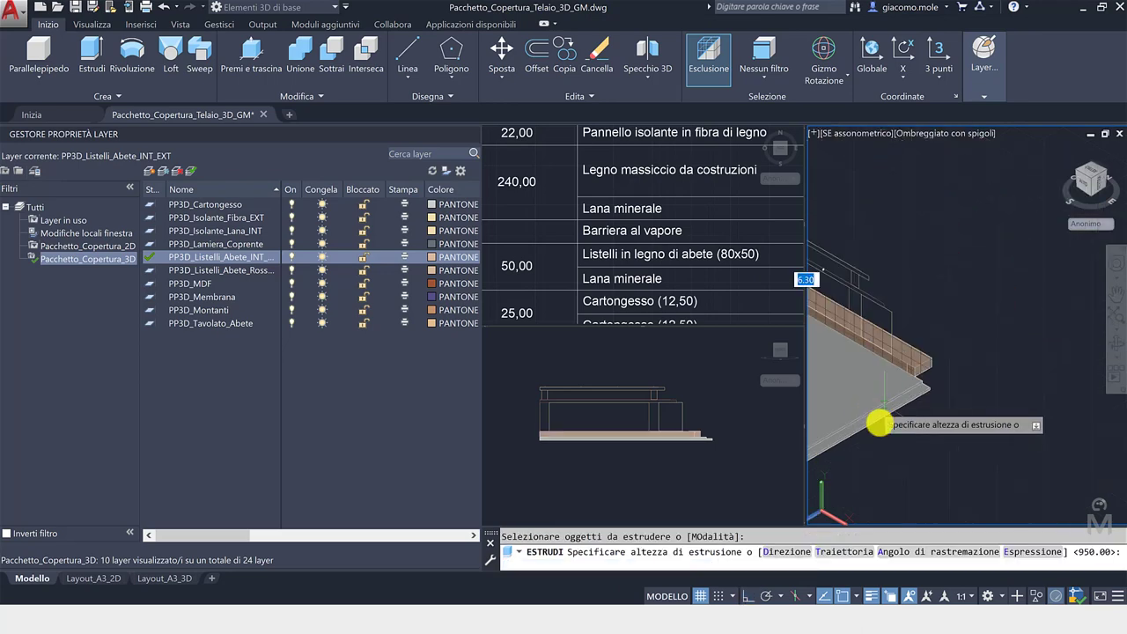
{"action": "scroll", "coordinate": [867, 444], "scroll_direction": "down", "scroll_amount": 3}
{"action": "key", "text": "Return"}
{"action": "scroll", "coordinate": [893, 448], "scroll_direction": "up", "scroll_amount": 2}
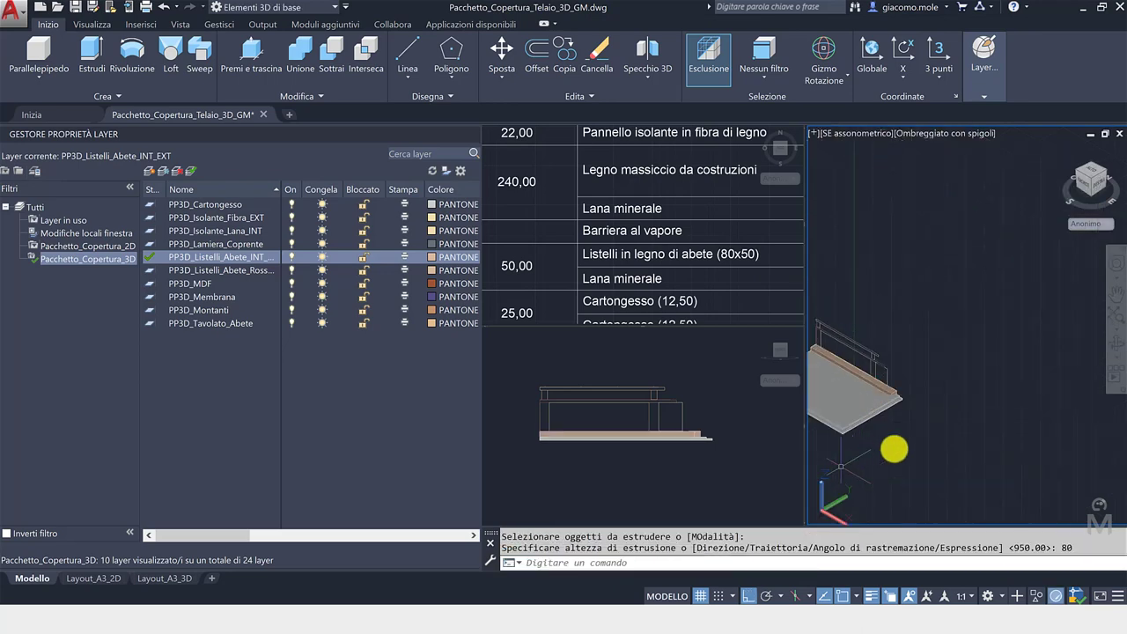
{"action": "scroll", "coordinate": [1013, 392], "scroll_direction": "up", "scroll_amount": 2}
{"action": "scroll", "coordinate": [965, 365], "scroll_direction": "up", "scroll_amount": 3}
{"action": "scroll", "coordinate": [986, 361], "scroll_direction": "up", "scroll_amount": 1}
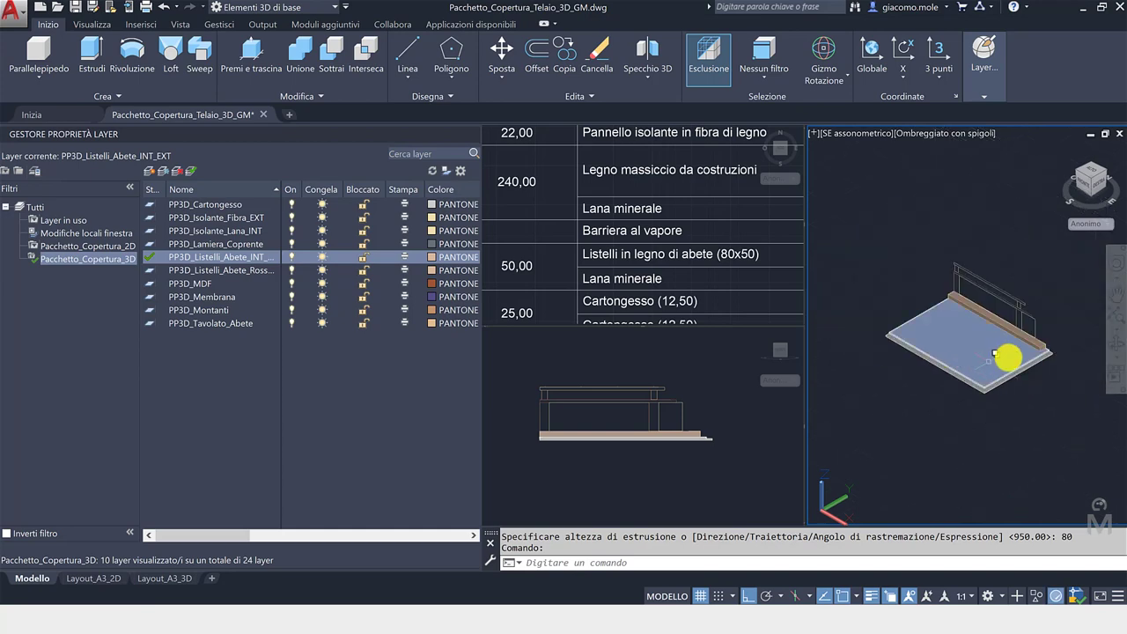
{"action": "scroll", "coordinate": [1022, 321], "scroll_direction": "up", "scroll_amount": 1}
{"action": "scroll", "coordinate": [1019, 311], "scroll_direction": "up", "scroll_amount": 1}
{"action": "key", "text": "Escape"}
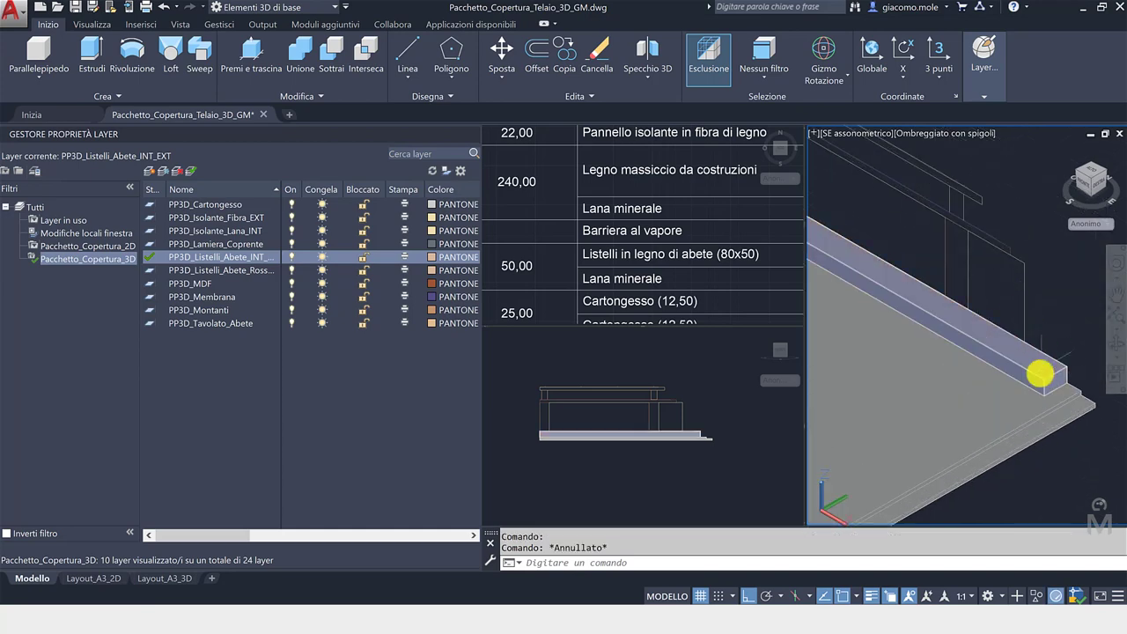
{"action": "scroll", "coordinate": [1068, 332], "scroll_direction": "down", "scroll_amount": 3}
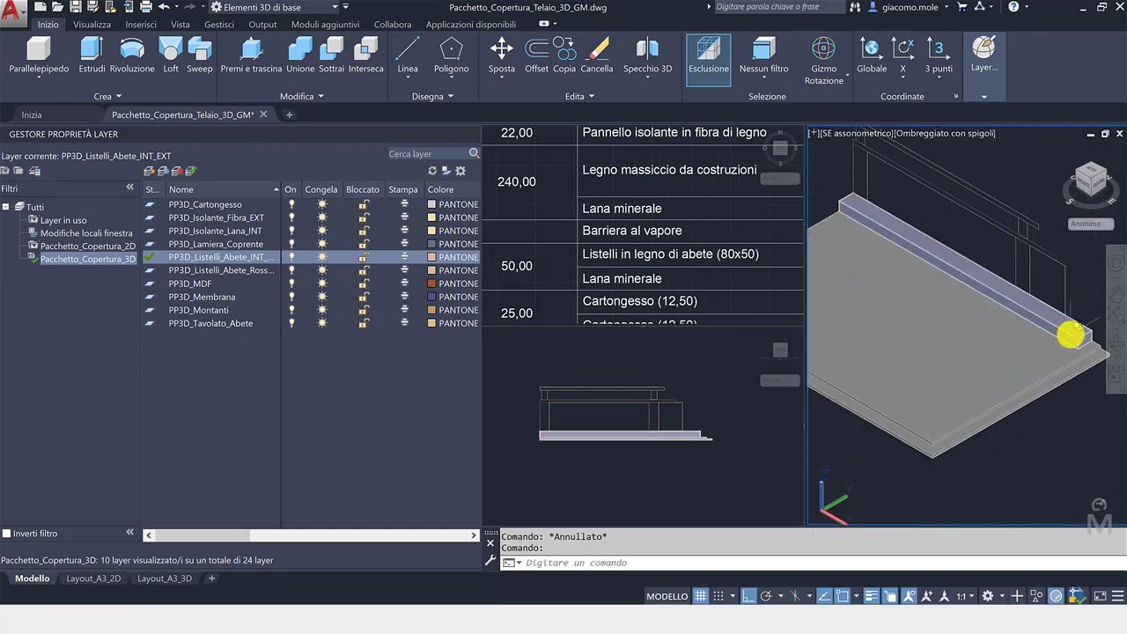
- Select the fir batten and switch the gizmo to Gizmo Spostamento
{"action": "scroll", "coordinate": [1068, 332], "scroll_direction": "down", "scroll_amount": 1}
{"action": "left_click", "coordinate": [1041, 333]}
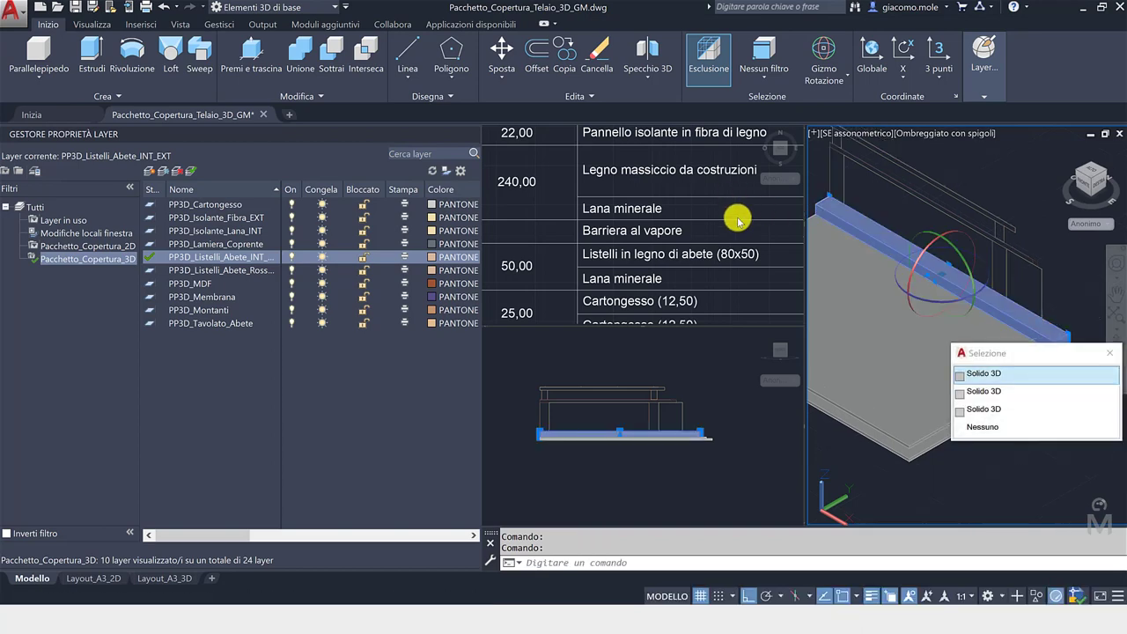
{"action": "left_click", "coordinate": [828, 84]}
{"action": "left_click", "coordinate": [827, 125]}
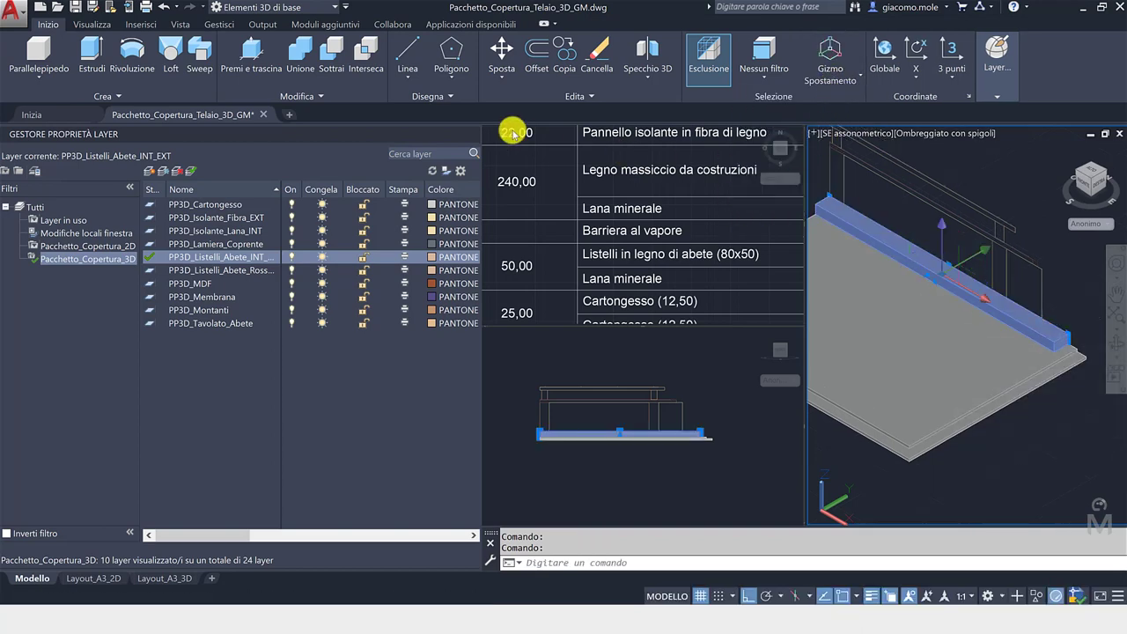
- Copy the batten 600 units at 270° from its end corner to form a parallel batten
{"action": "left_click", "coordinate": [563, 55]}
{"action": "scroll", "coordinate": [1075, 356], "scroll_direction": "up", "scroll_amount": 2}
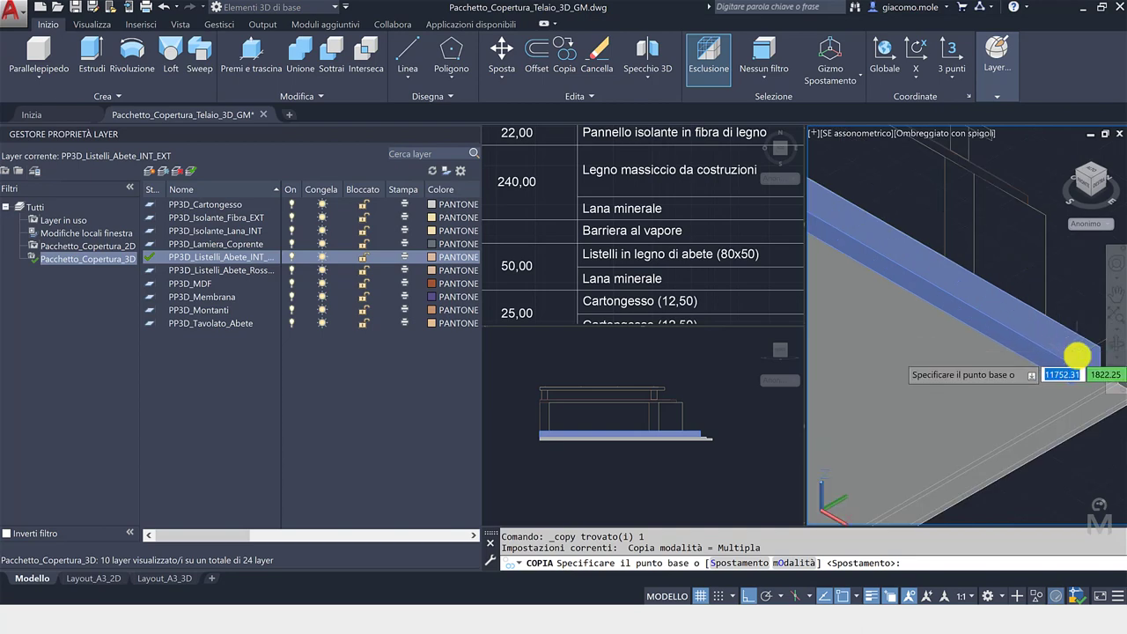
{"action": "left_click", "coordinate": [1076, 356]}
{"action": "scroll", "coordinate": [1039, 365], "scroll_direction": "down", "scroll_amount": 2}
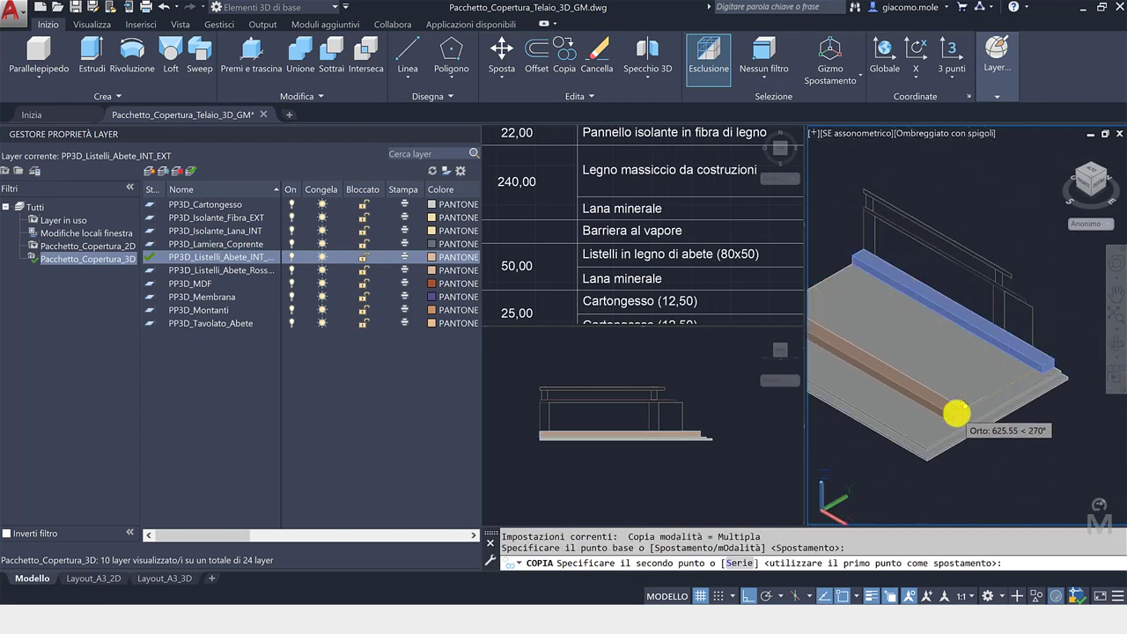
{"action": "type", "text": "600"}
{"action": "key", "text": "Return"}
{"action": "key", "text": "Escape"}
{"action": "scroll", "coordinate": [1062, 348], "scroll_direction": "up", "scroll_amount": 3}
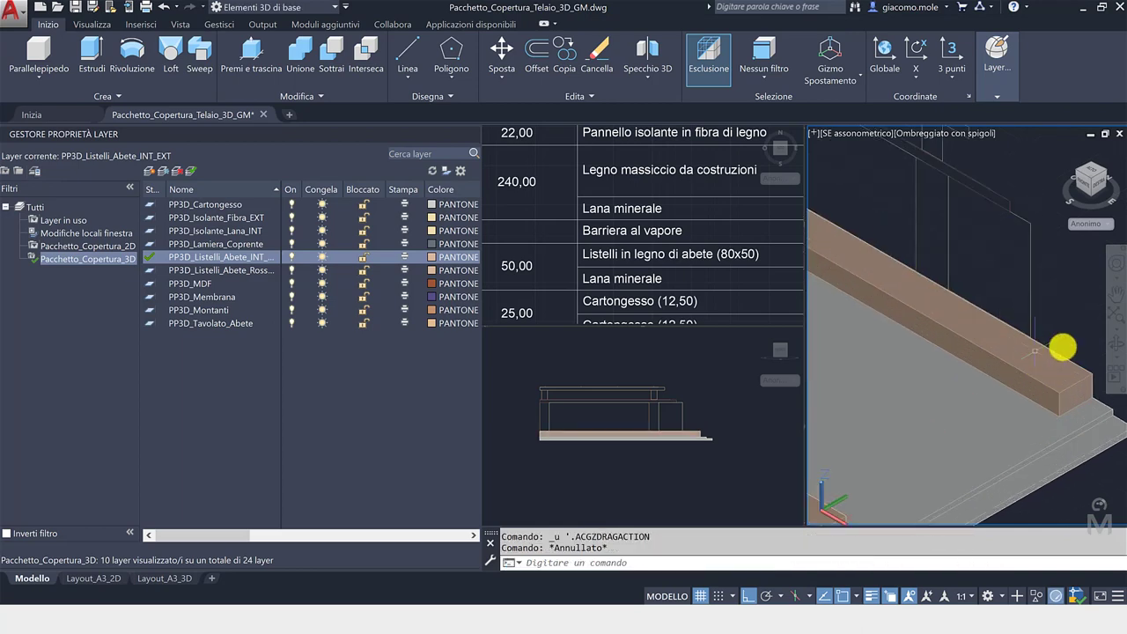
{"action": "scroll", "coordinate": [1034, 339], "scroll_direction": "down", "scroll_amount": 2}
{"action": "scroll", "coordinate": [1000, 349], "scroll_direction": "down", "scroll_amount": 2}
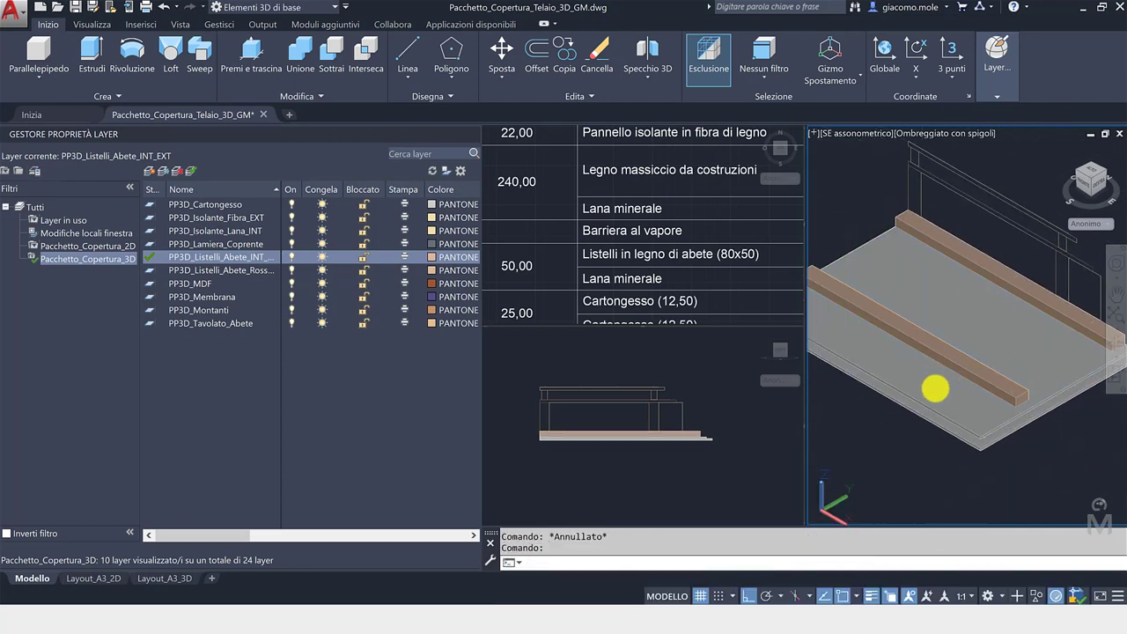
{"action": "middle_click_drag", "start_coordinate": [865, 420], "coordinate": [865, 427]}
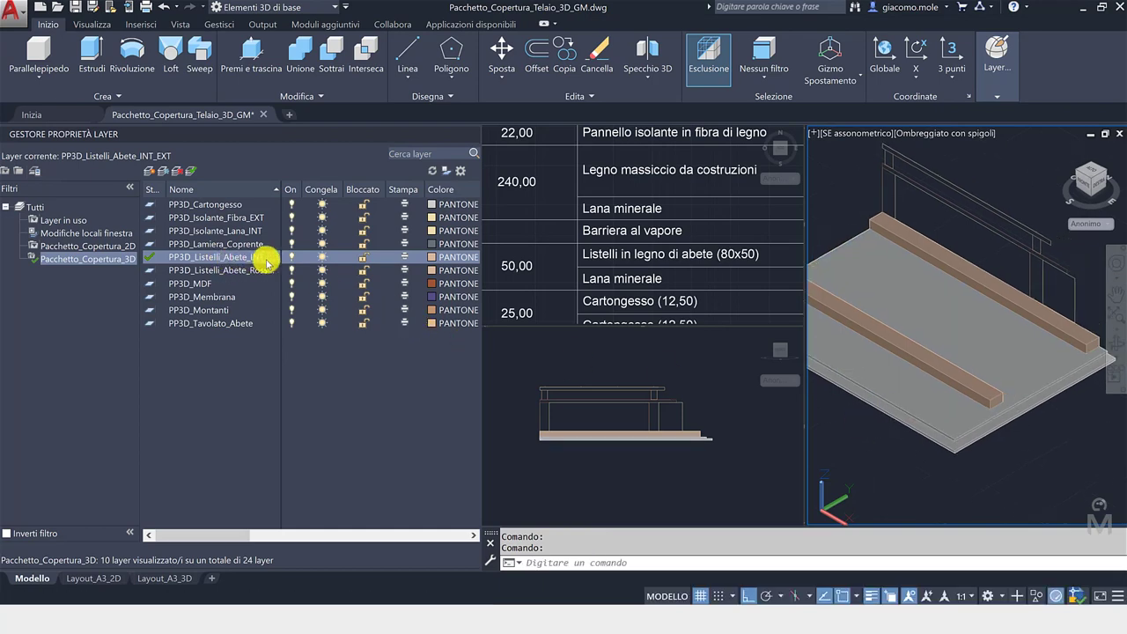
- Set PP3D_Isolante_Lana_INT current and turn off the PP3D_Listelli_Abete_INT_EXT layer
{"action": "double_click", "coordinate": [236, 231]}
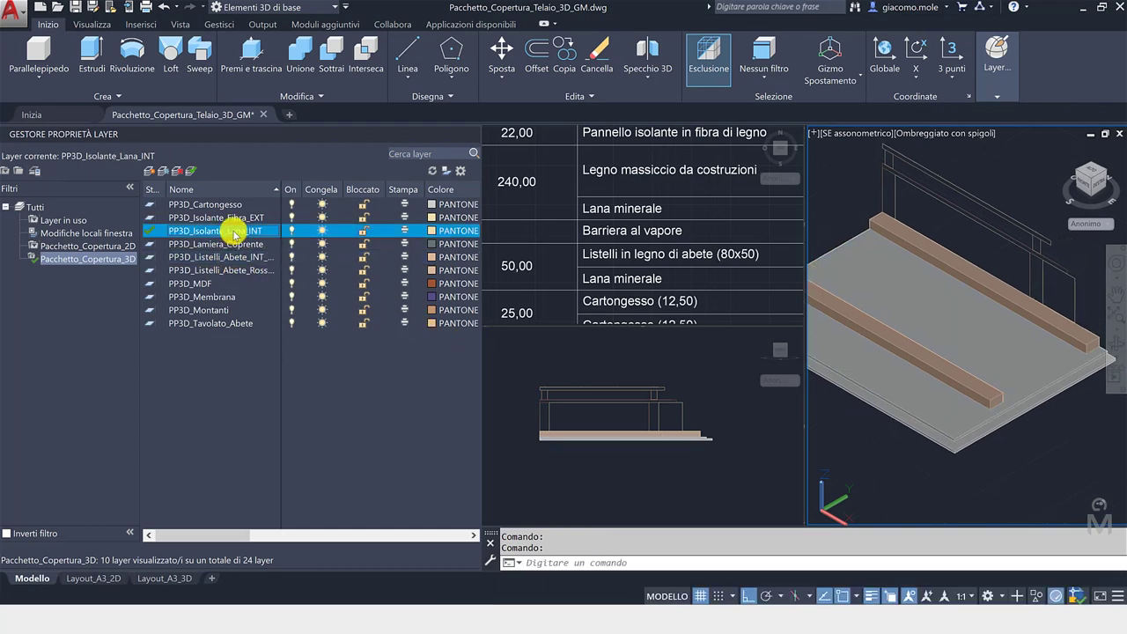
{"action": "left_click", "coordinate": [292, 257]}
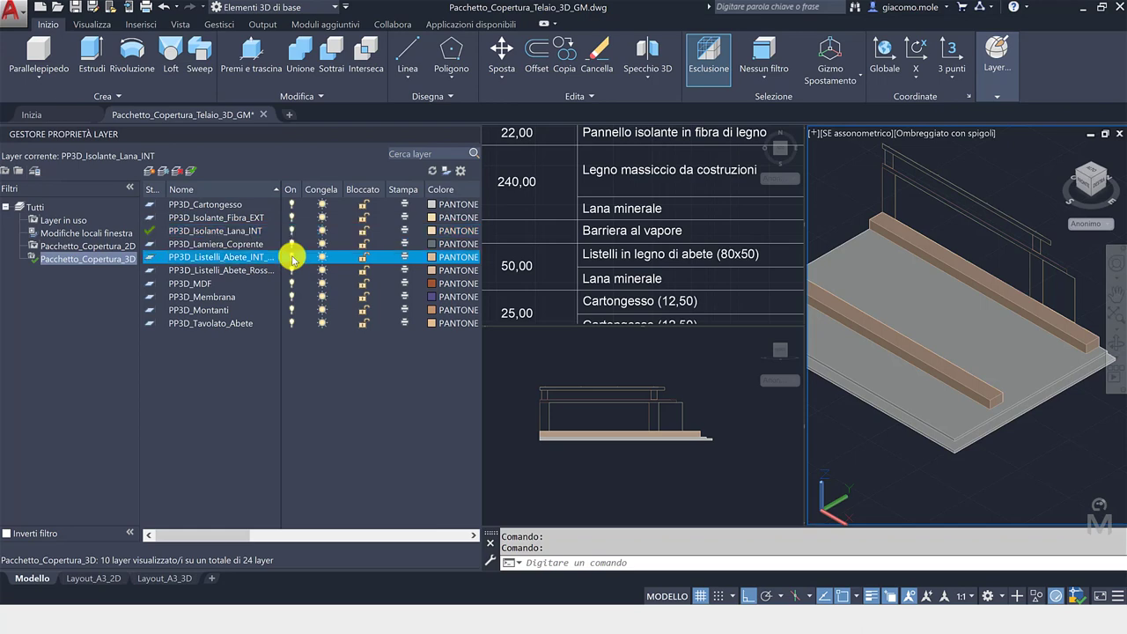
{"action": "middle_click_drag", "start_coordinate": [1043, 319], "coordinate": [931, 302]}
{"action": "scroll", "coordinate": [1053, 316], "scroll_direction": "up", "scroll_amount": 3}
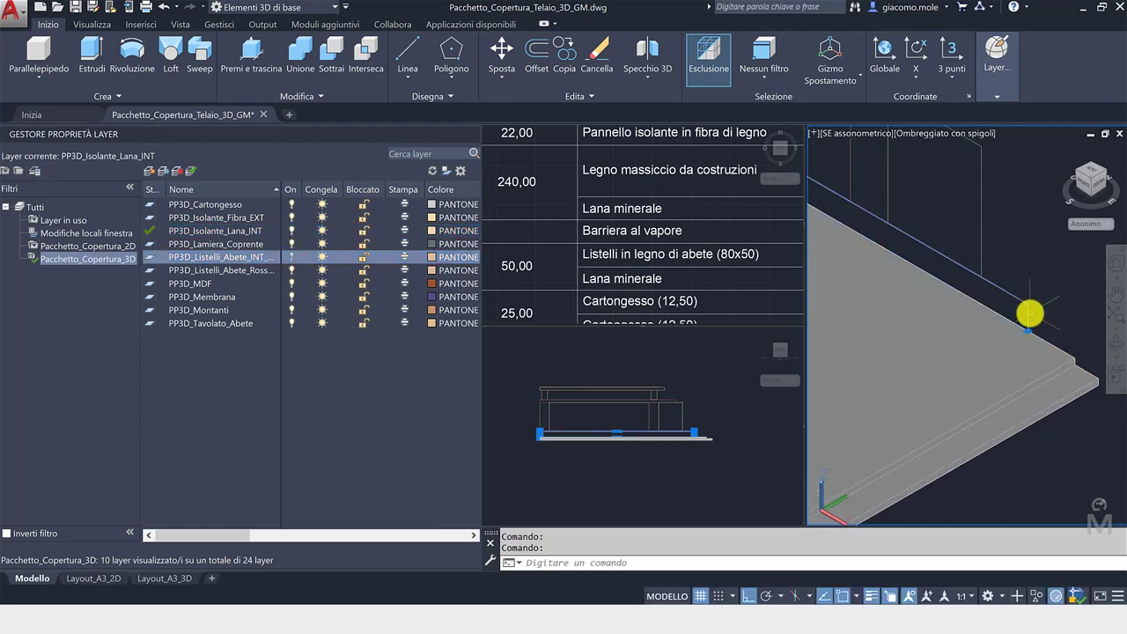
{"action": "scroll", "coordinate": [1035, 314], "scroll_direction": "down", "scroll_amount": 3}
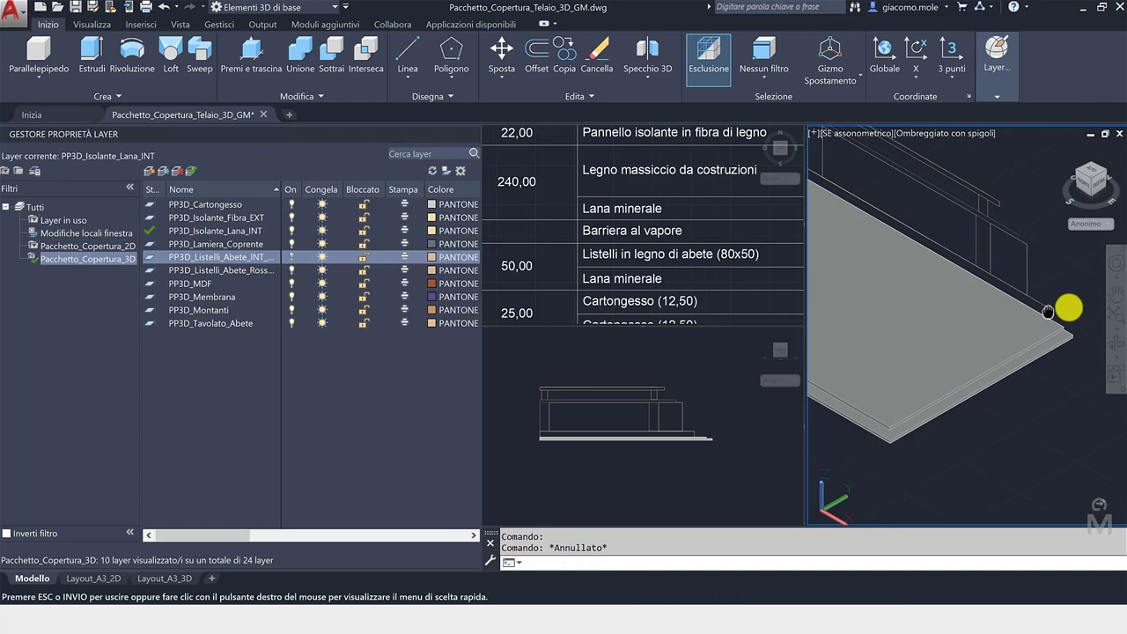
- Extrude the slab outline 900 units into a mineral wool insulation block
{"action": "left_click", "coordinate": [89, 61]}
{"action": "scroll", "coordinate": [830, 317], "scroll_direction": "up", "scroll_amount": 2}
{"action": "scroll", "coordinate": [968, 322], "scroll_direction": "up", "scroll_amount": 1}
{"action": "scroll", "coordinate": [989, 319], "scroll_direction": "up", "scroll_amount": 1}
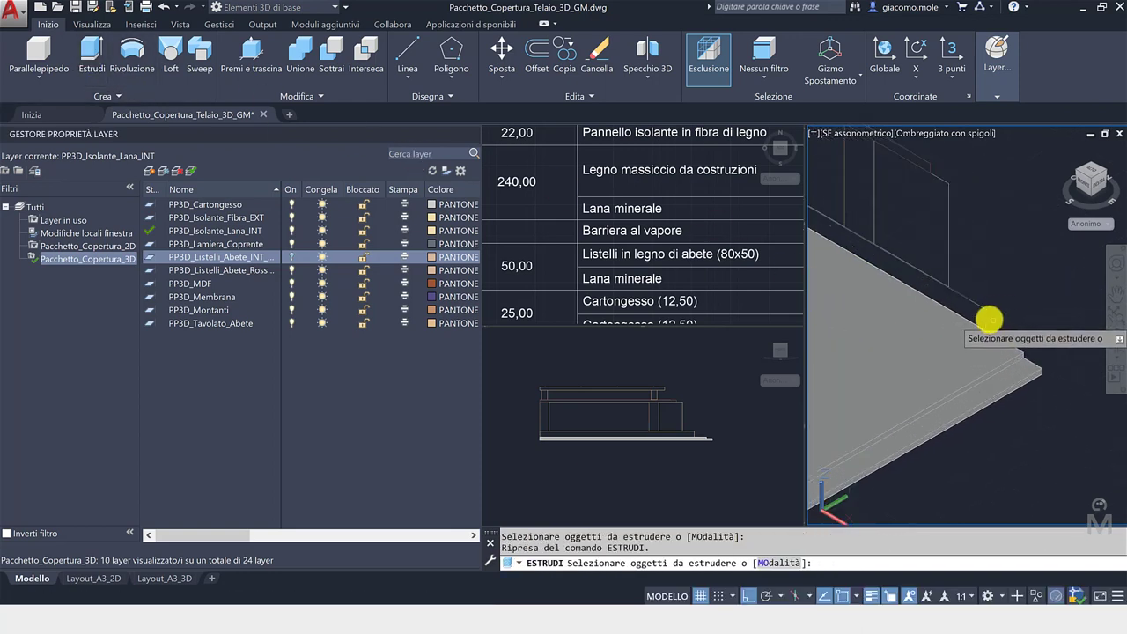
{"action": "left_click", "coordinate": [978, 320]}
{"action": "key", "text": "Return"}
{"action": "scroll", "coordinate": [987, 339], "scroll_direction": "down", "scroll_amount": 3}
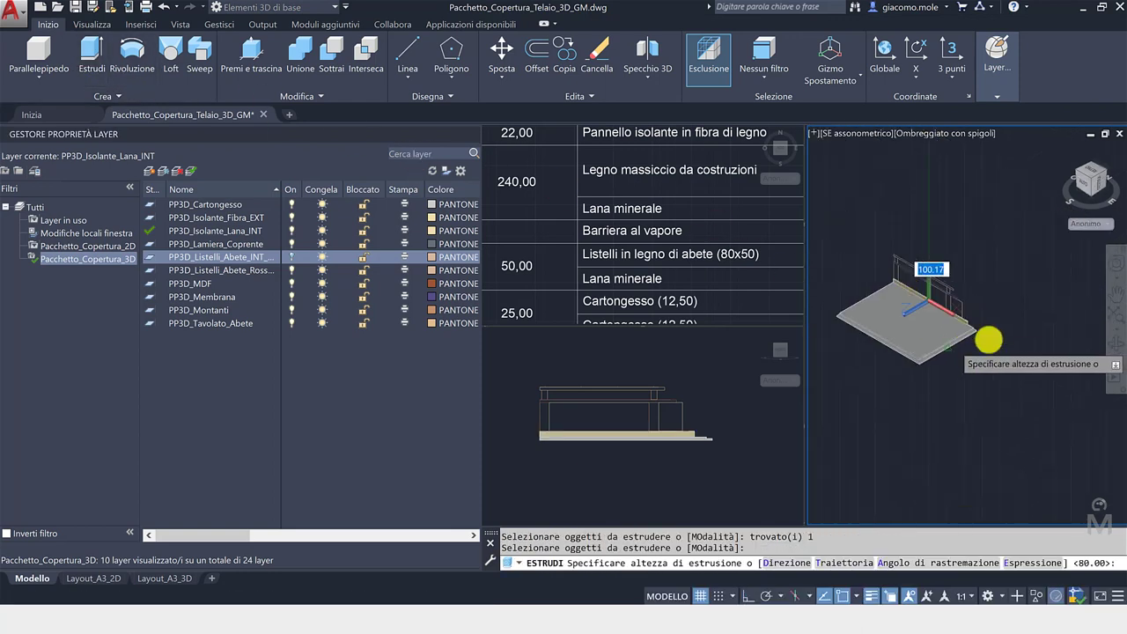
{"action": "middle_click_drag", "start_coordinate": [988, 339], "coordinate": [1036, 330]}
{"action": "key", "text": "Escape"}
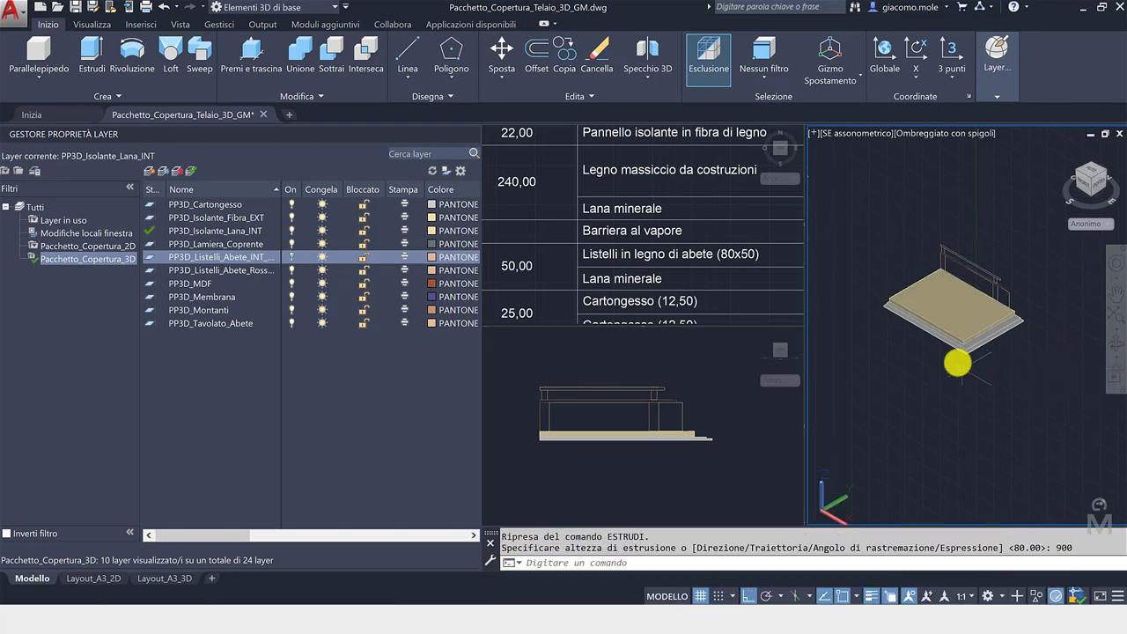
{"action": "scroll", "coordinate": [964, 335], "scroll_direction": "up", "scroll_amount": 2}
{"action": "scroll", "coordinate": [971, 296], "scroll_direction": "up", "scroll_amount": 1}
{"action": "middle_click_drag", "start_coordinate": [974, 326], "coordinate": [954, 325]}
{"action": "scroll", "coordinate": [964, 323], "scroll_direction": "up", "scroll_amount": 2}
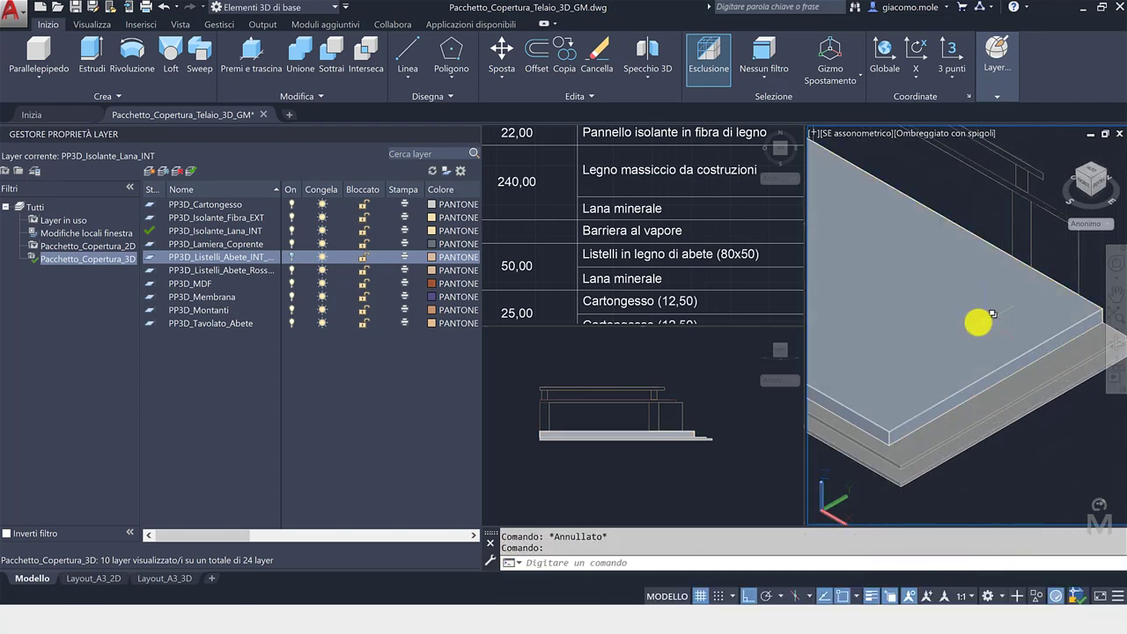
- Turn the PP3D_Listelli_Abete_INT_EXT batten layer back on
{"action": "left_click", "coordinate": [290, 272]}
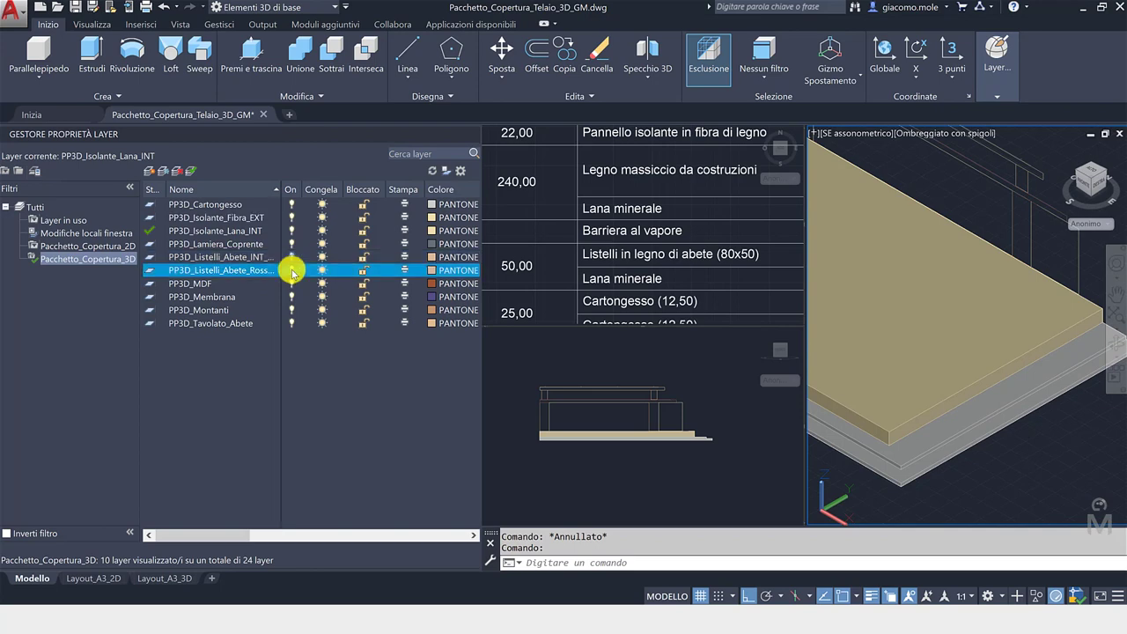
{"action": "left_click", "coordinate": [293, 256]}
{"action": "scroll", "coordinate": [969, 366], "scroll_direction": "down", "scroll_amount": 2}
{"action": "scroll", "coordinate": [999, 413], "scroll_direction": "down", "scroll_amount": 2}
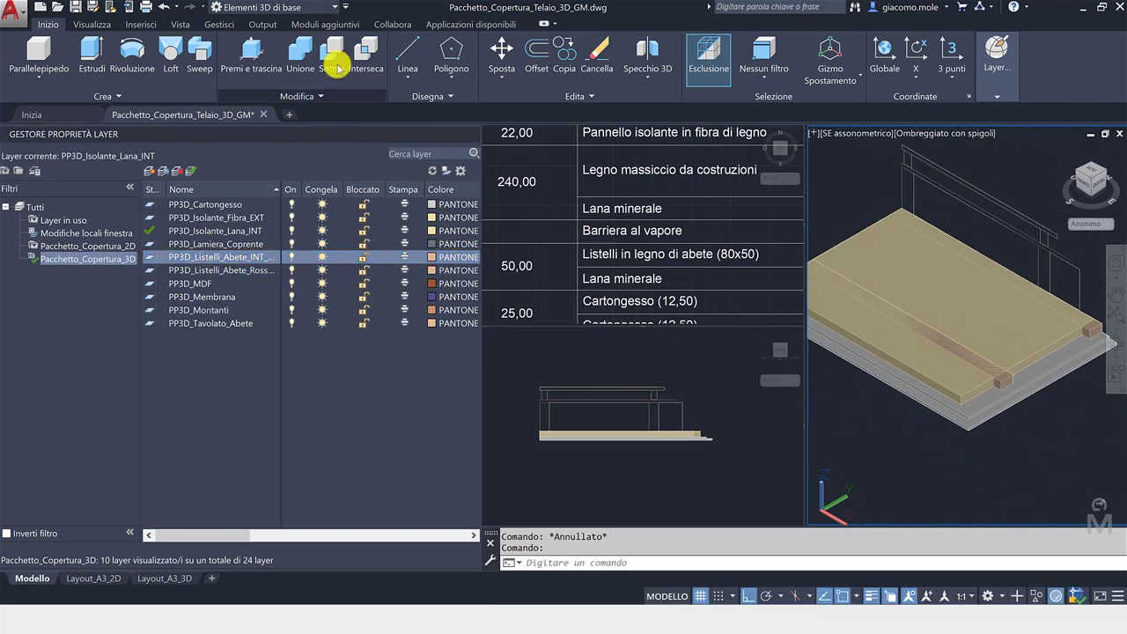
{"action": "scroll", "coordinate": [1021, 422], "scroll_direction": "up", "scroll_amount": 2}
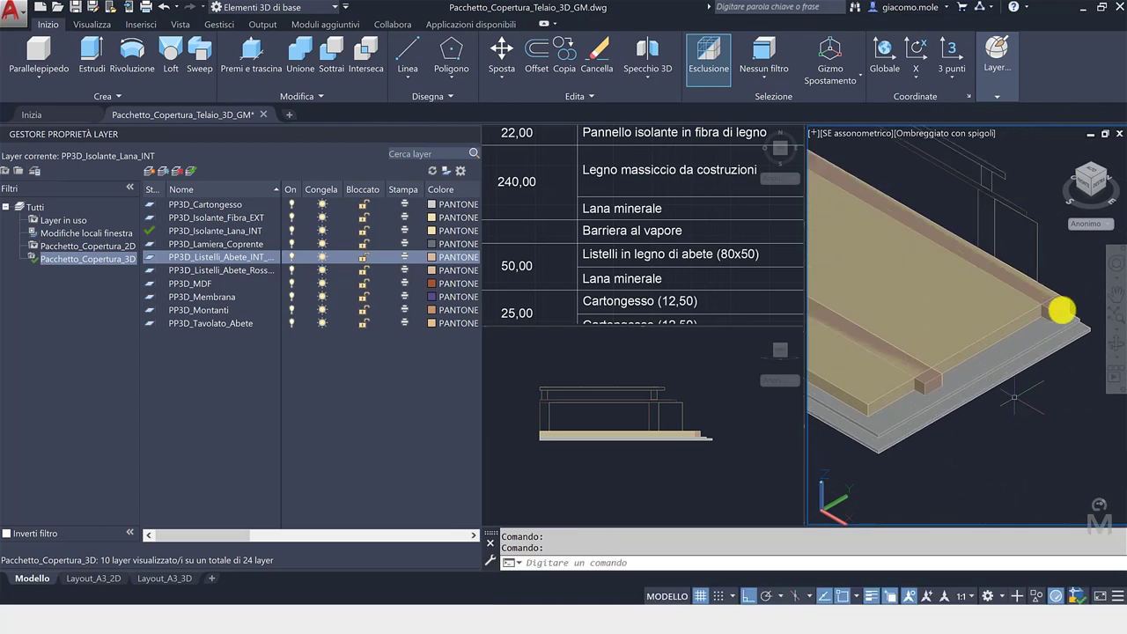
- Copy the edge batten 600 units across the slab, placing two copies
{"action": "left_click", "coordinate": [1060, 308]}
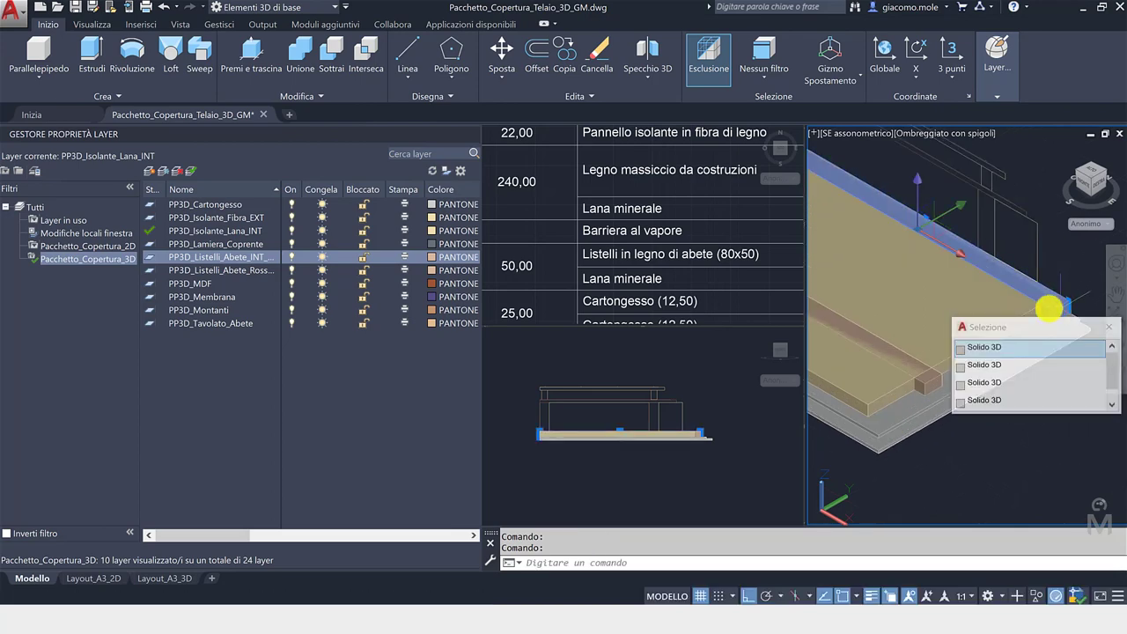
{"action": "left_click", "coordinate": [988, 348]}
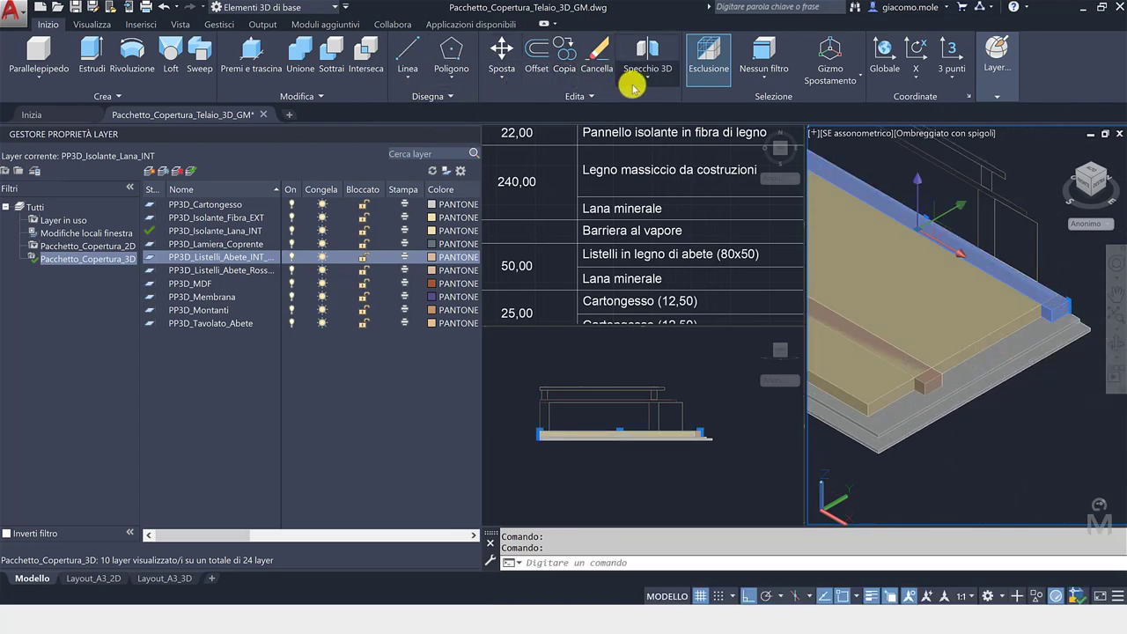
{"action": "left_click", "coordinate": [562, 53]}
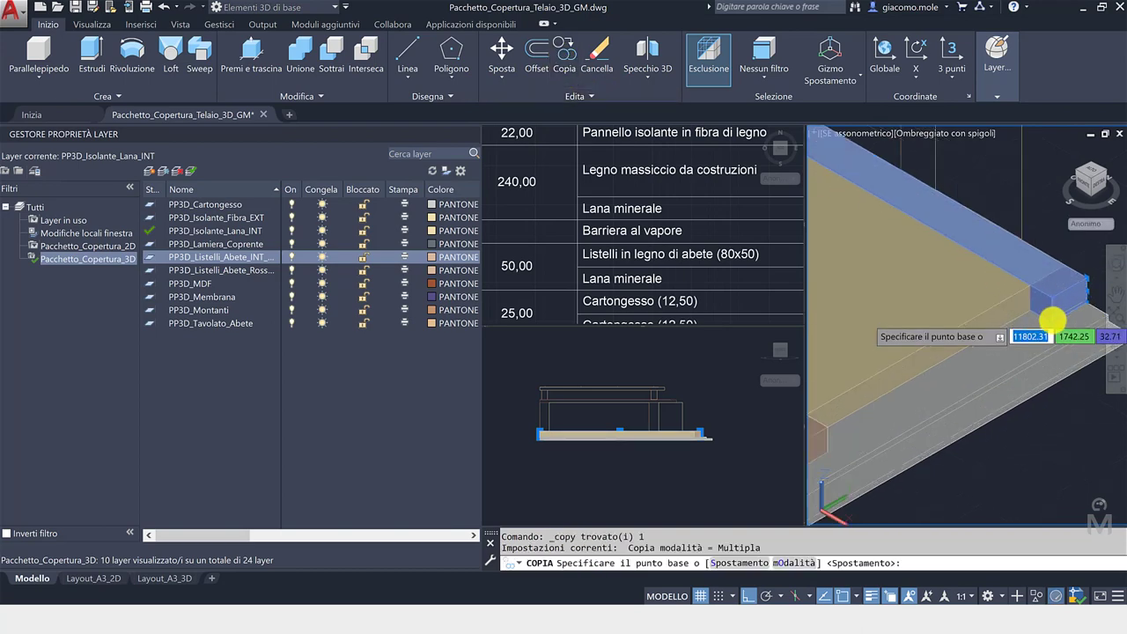
{"action": "left_click", "coordinate": [993, 329]}
{"action": "scroll", "coordinate": [993, 329], "scroll_direction": "up", "scroll_amount": 2}
{"action": "scroll", "coordinate": [863, 429], "scroll_direction": "up", "scroll_amount": 2}
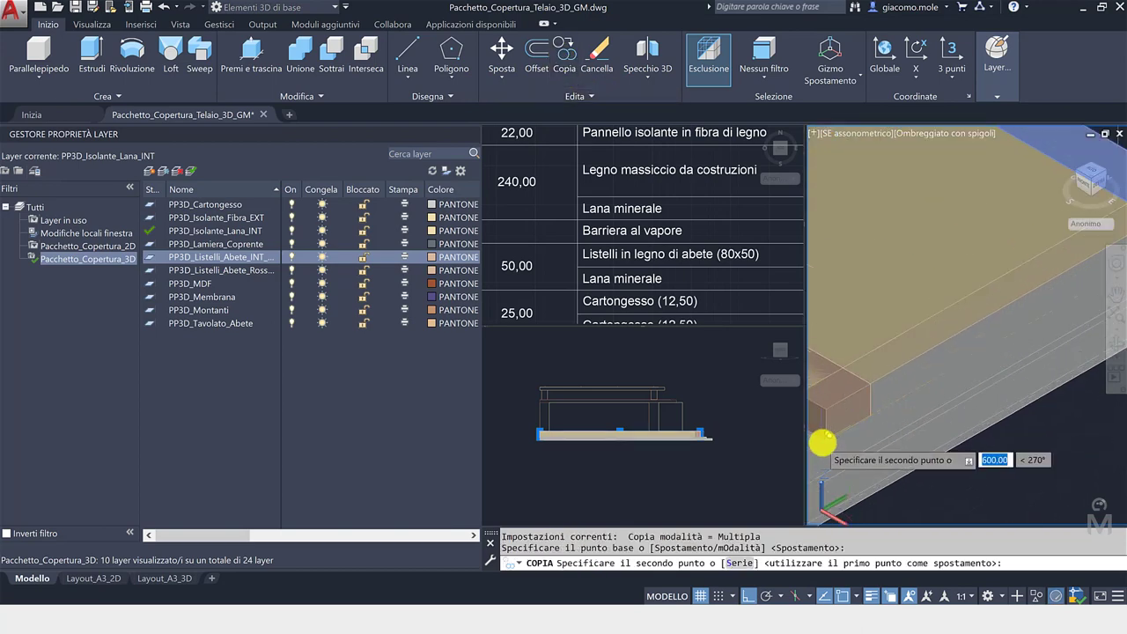
{"action": "left_click", "coordinate": [833, 434]}
{"action": "scroll", "coordinate": [923, 334], "scroll_direction": "down", "scroll_amount": 3}
{"action": "scroll", "coordinate": [1011, 297], "scroll_direction": "up", "scroll_amount": 3}
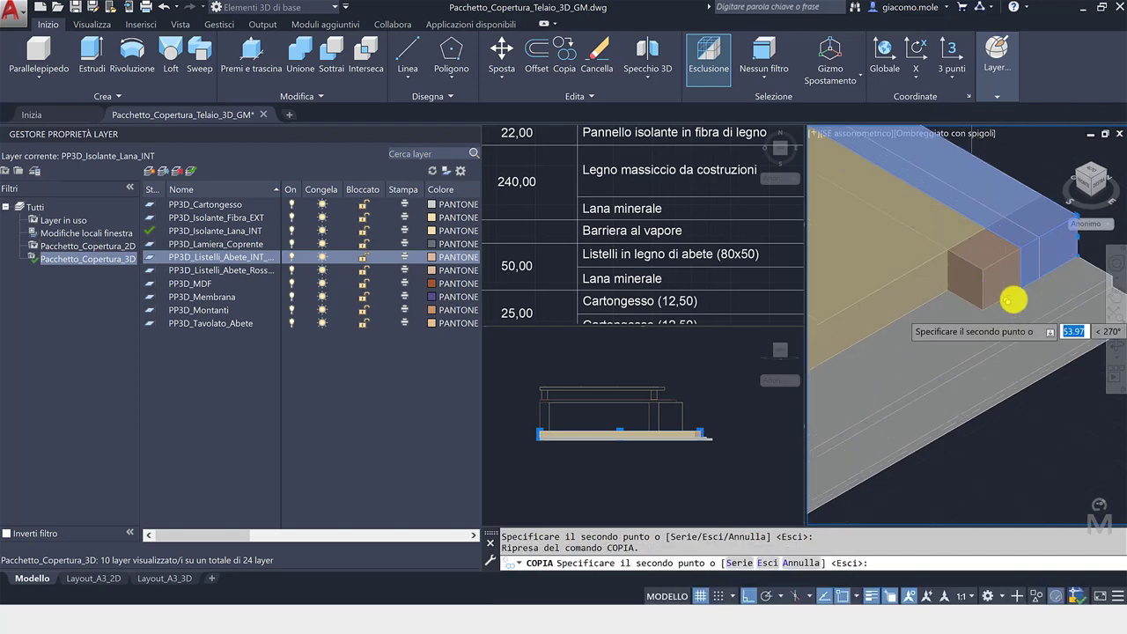
{"action": "left_click", "coordinate": [1037, 280]}
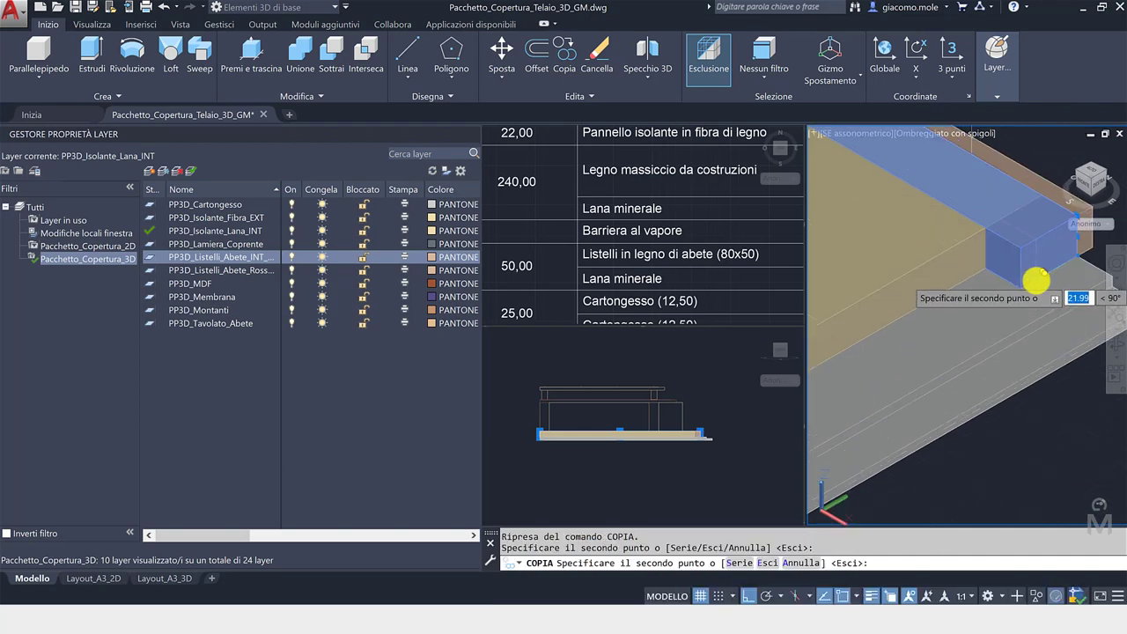
{"action": "key", "text": "Return"}
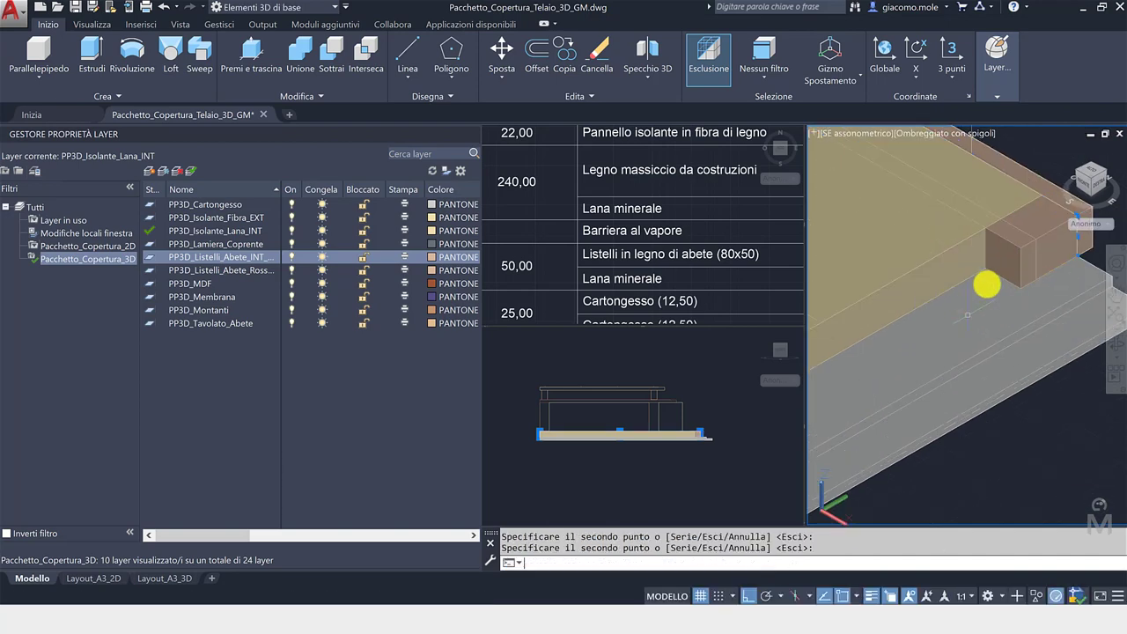
- Select the batten end block and start moving it, then cancel the move
{"action": "middle_click_drag", "start_coordinate": [936, 312], "coordinate": [992, 278], "text": "shift"}
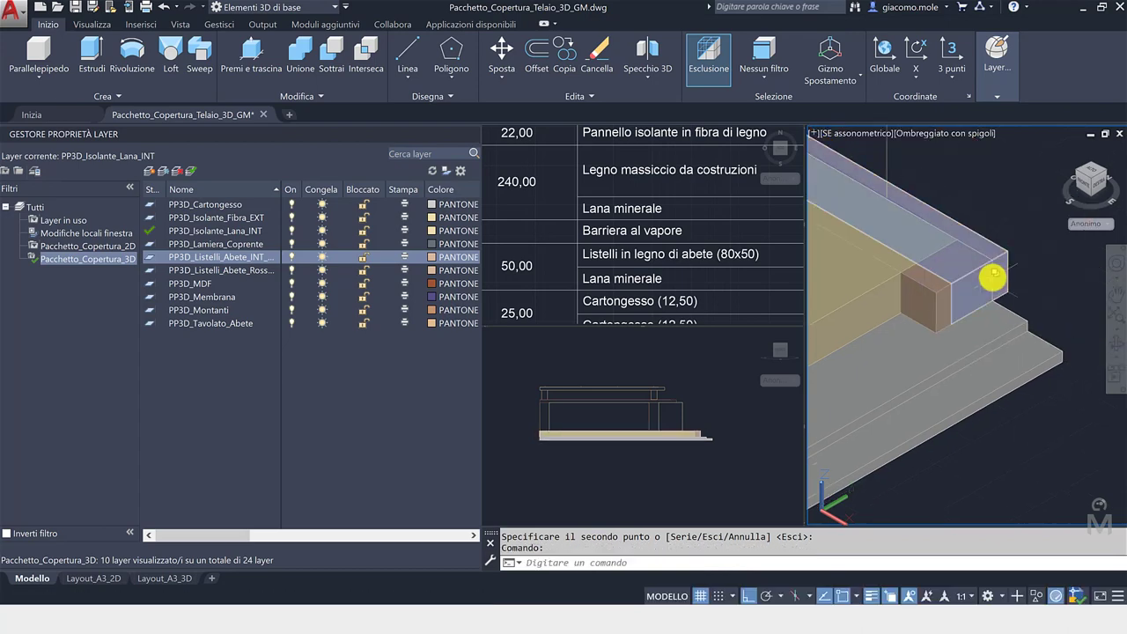
{"action": "left_click", "coordinate": [995, 277]}
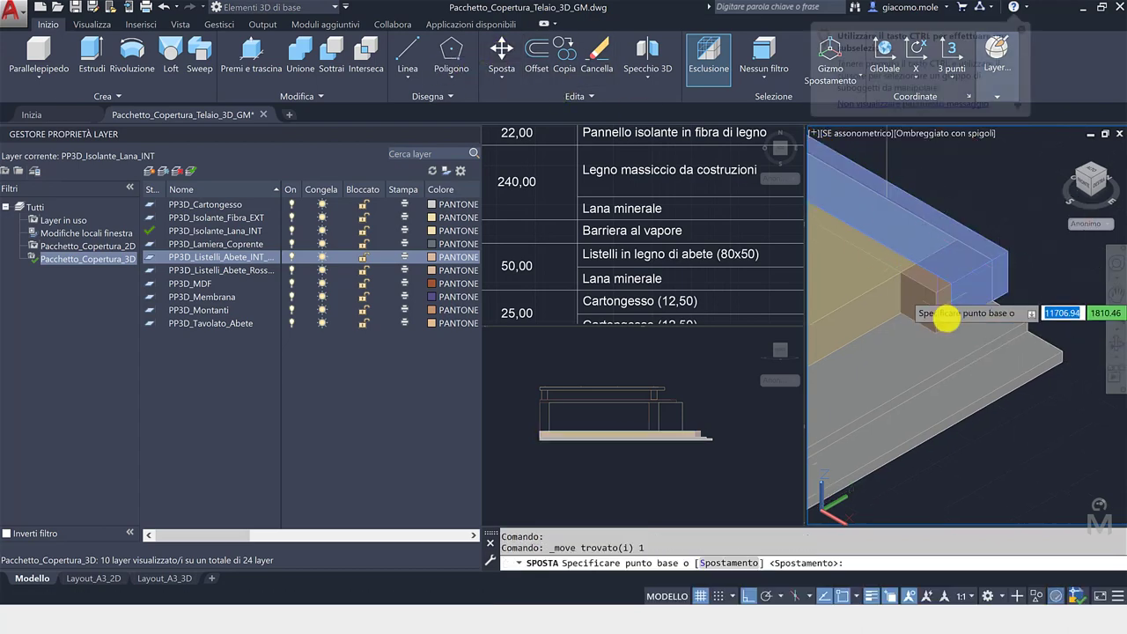
{"action": "left_click", "coordinate": [946, 318]}
{"action": "key", "text": "Escape"}
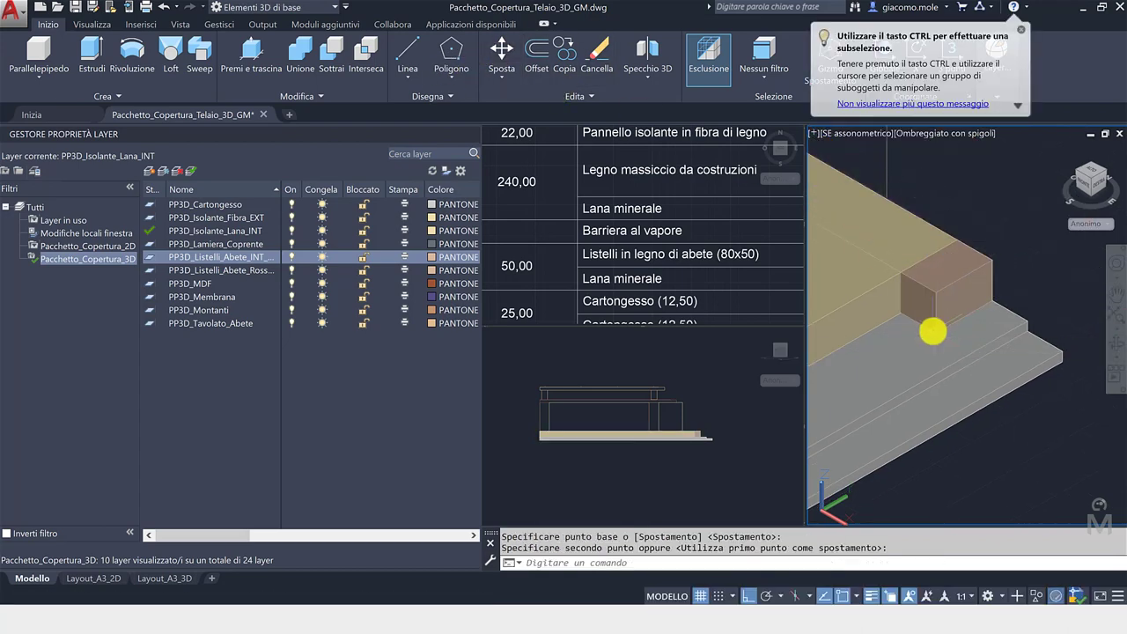
{"action": "middle_click_drag", "start_coordinate": [933, 327], "coordinate": [955, 365], "text": "shift"}
{"action": "scroll", "coordinate": [955, 366], "scroll_direction": "up", "scroll_amount": 3}
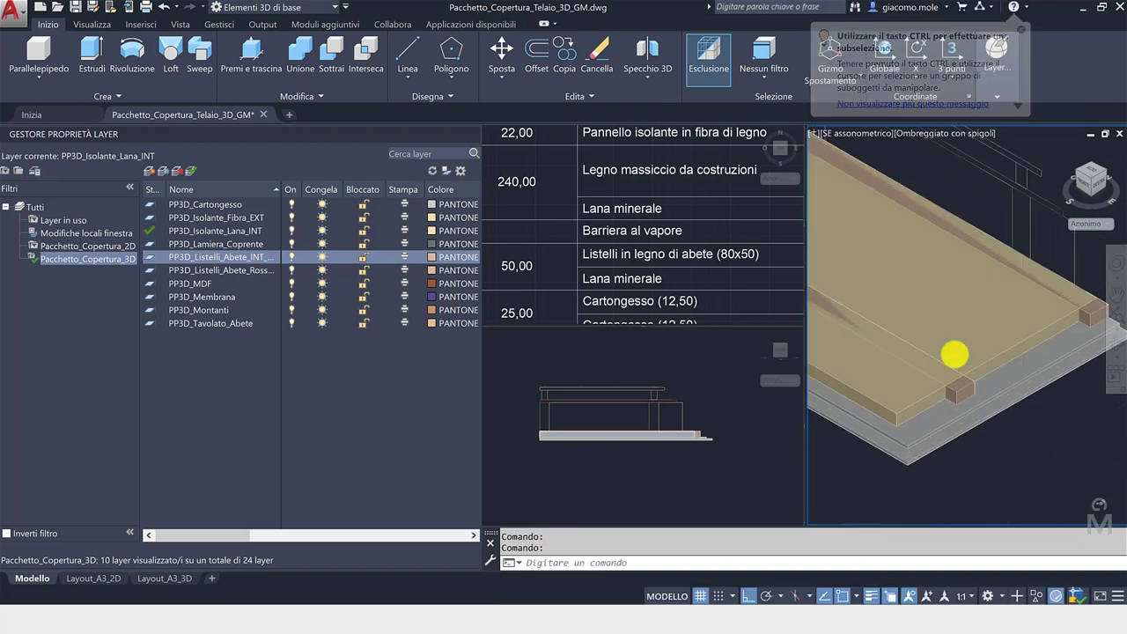
- Subtract the near and far battens from the upper panel
{"action": "left_click", "coordinate": [332, 55]}
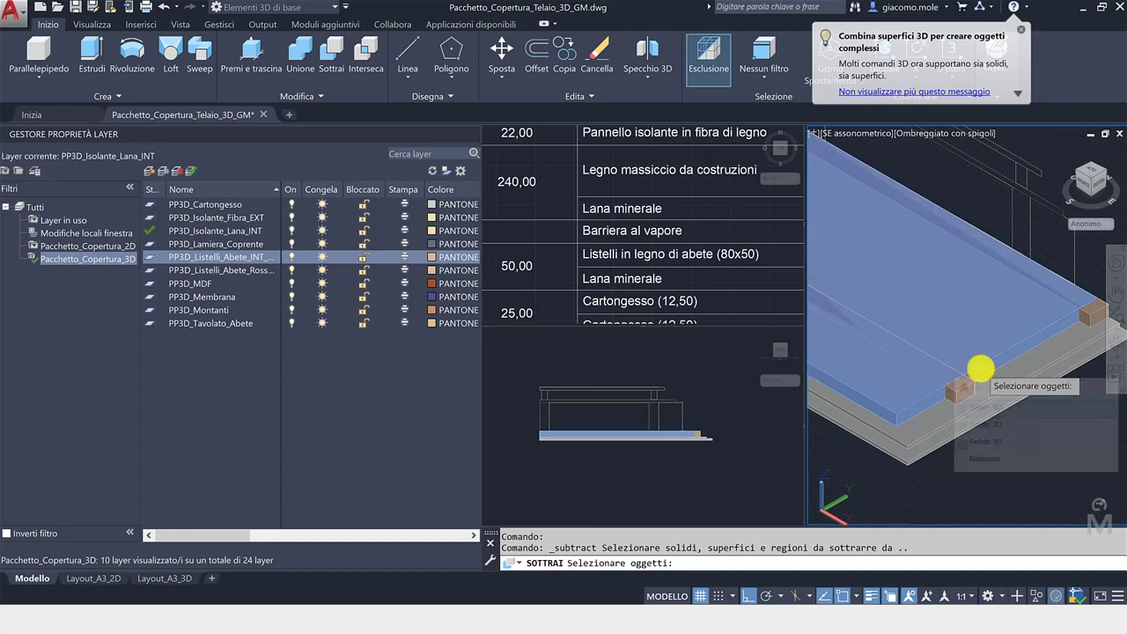
{"action": "left_click", "coordinate": [980, 369]}
{"action": "left_click", "coordinate": [990, 400]}
{"action": "key", "text": "Return"}
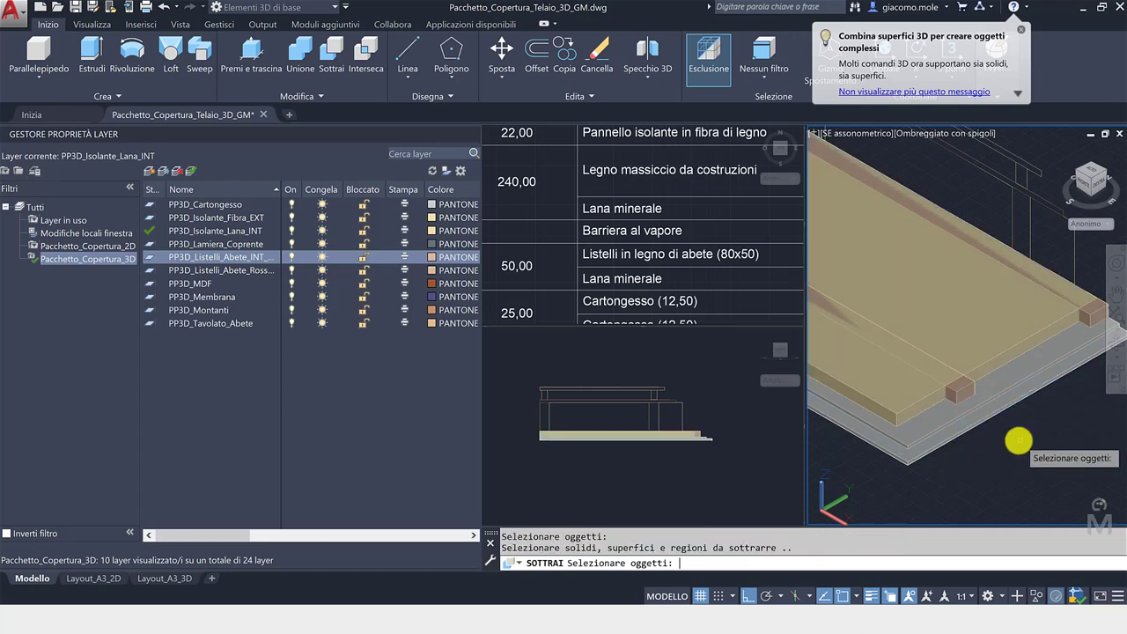
{"action": "left_click", "coordinate": [960, 393]}
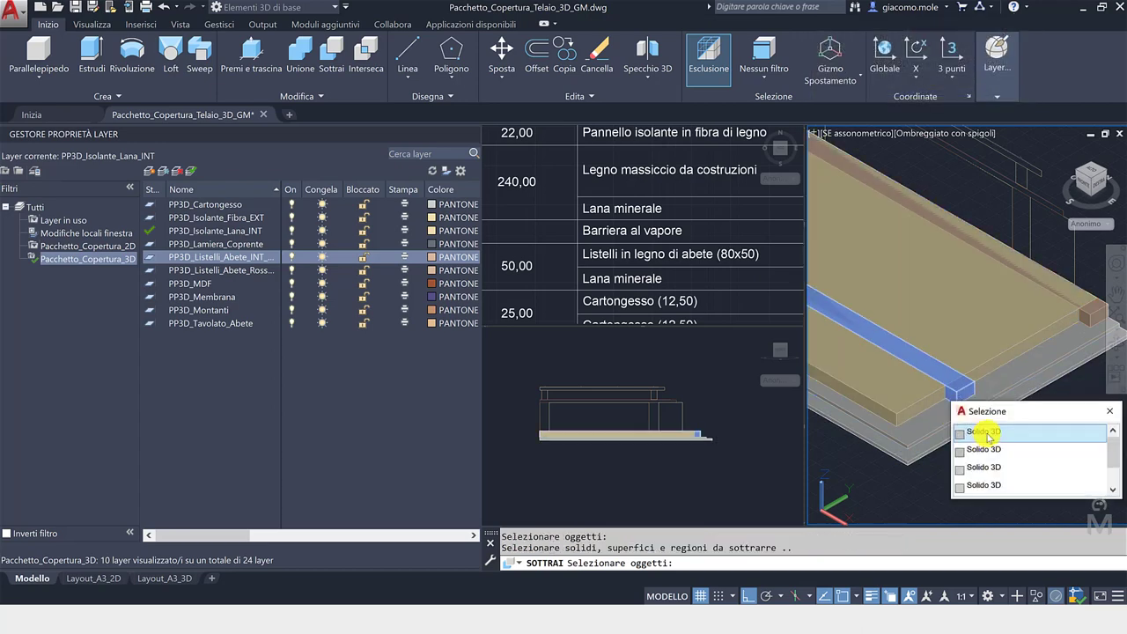
{"action": "left_click", "coordinate": [986, 431]}
{"action": "left_click", "coordinate": [1089, 312]}
{"action": "left_click", "coordinate": [1034, 345]}
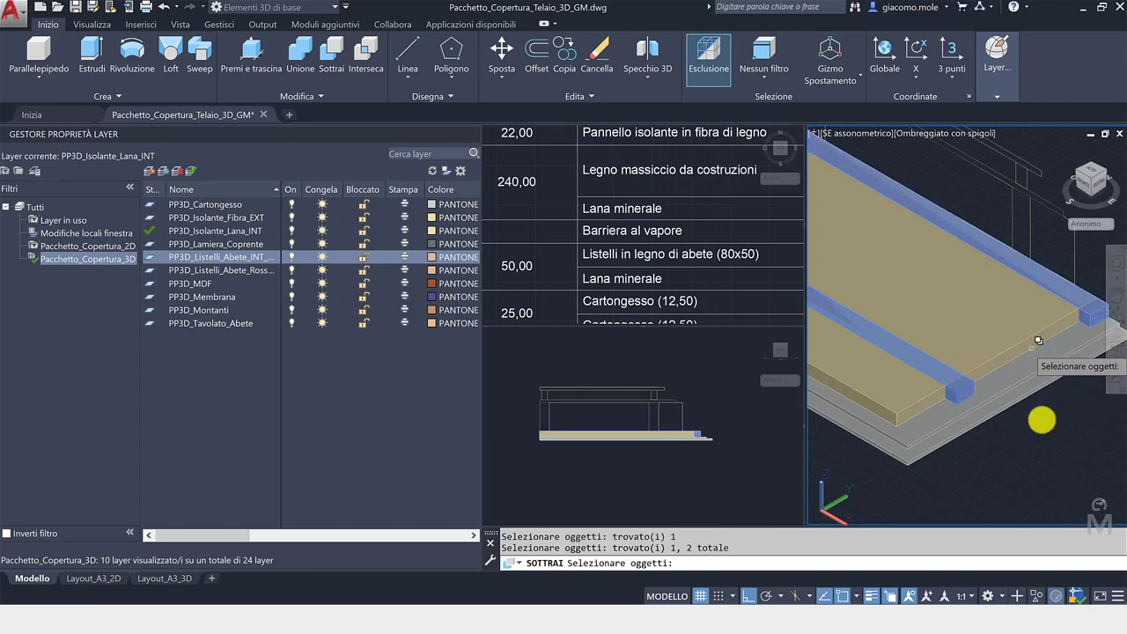
{"action": "key", "text": "Return"}
- Inspect the grooved top panel, orbiting and zooming the 3D view
{"action": "scroll", "coordinate": [1021, 418], "scroll_direction": "down", "scroll_amount": 2}
{"action": "scroll", "coordinate": [1025, 407], "scroll_direction": "down", "scroll_amount": 2}
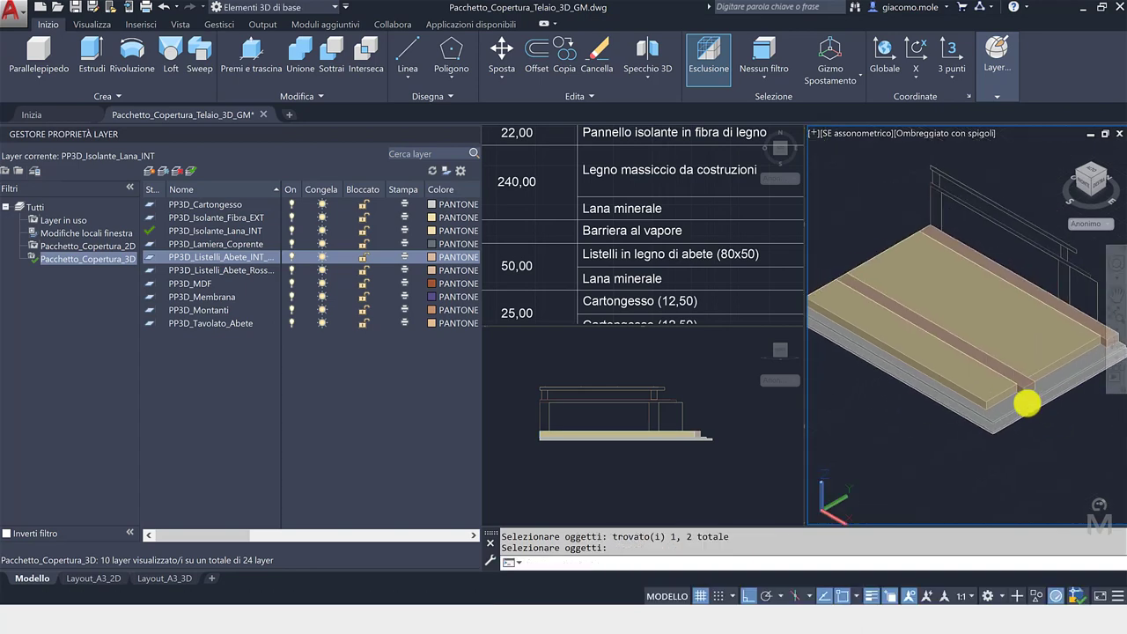
{"action": "left_click", "coordinate": [1018, 360]}
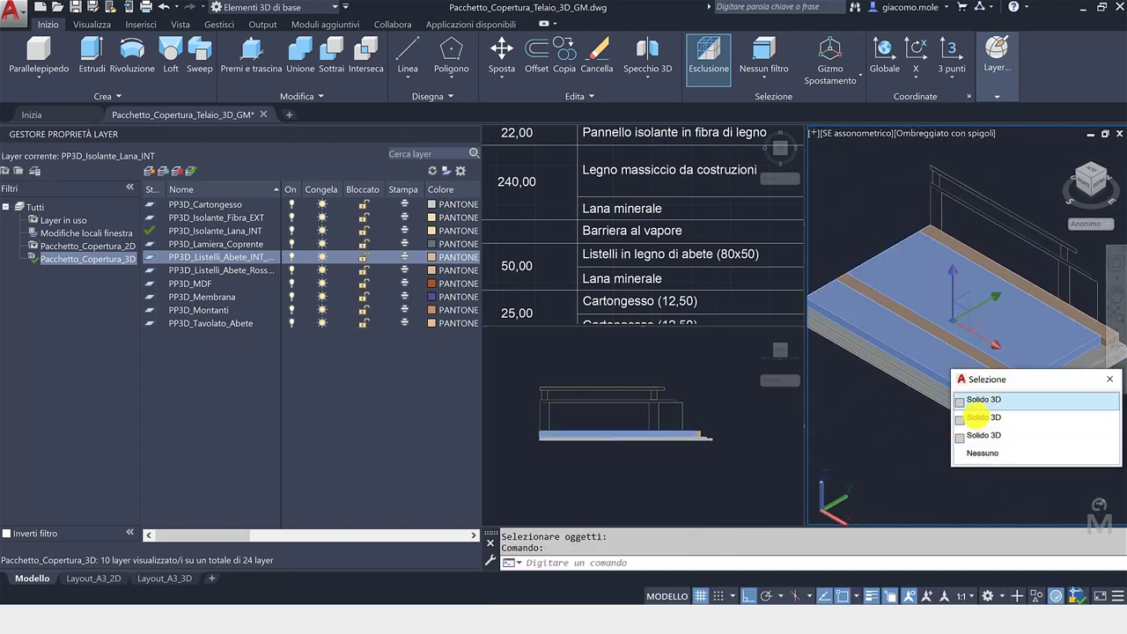
{"action": "key", "text": "Escape"}
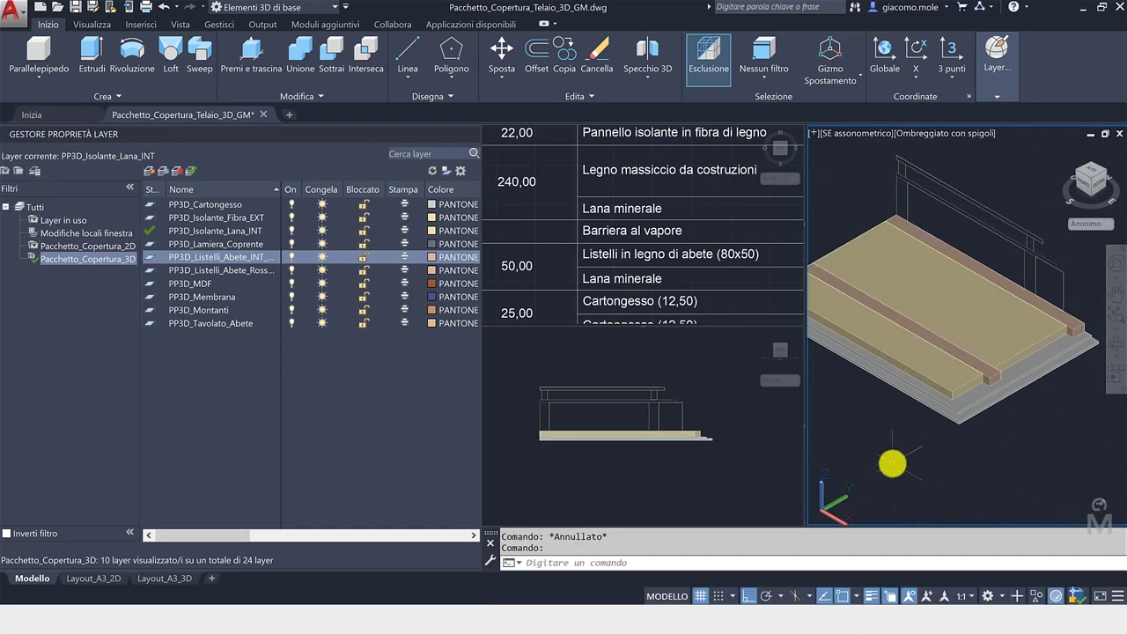
{"action": "middle_click_drag", "start_coordinate": [891, 464], "coordinate": [947, 454], "text": "shift"}
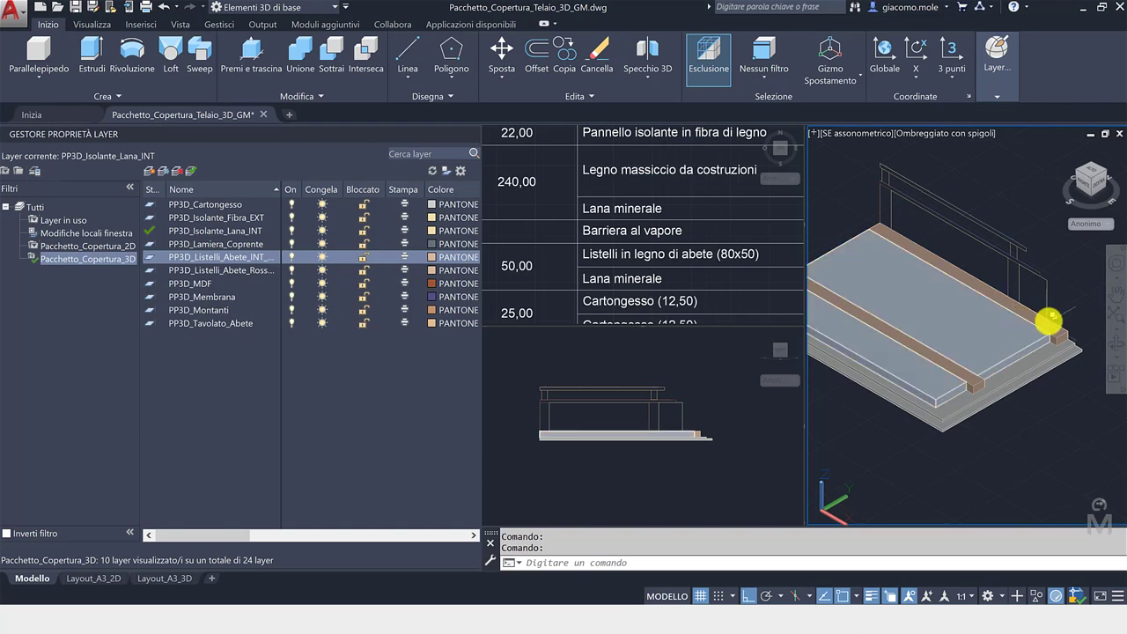
{"action": "scroll", "coordinate": [979, 317], "scroll_direction": "up", "scroll_amount": 3}
{"action": "scroll", "coordinate": [1052, 321], "scroll_direction": "up", "scroll_amount": 3}
{"action": "scroll", "coordinate": [1047, 315], "scroll_direction": "up", "scroll_amount": 2}
{"action": "scroll", "coordinate": [1003, 299], "scroll_direction": "up", "scroll_amount": 1}
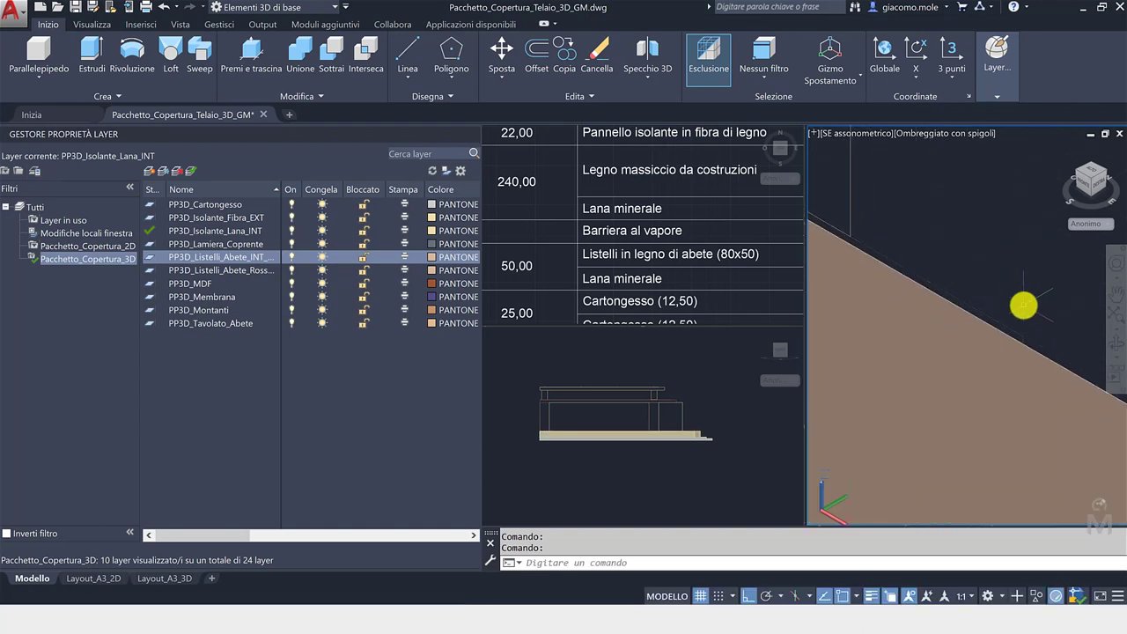
{"action": "scroll", "coordinate": [1012, 303], "scroll_direction": "down", "scroll_amount": 3}
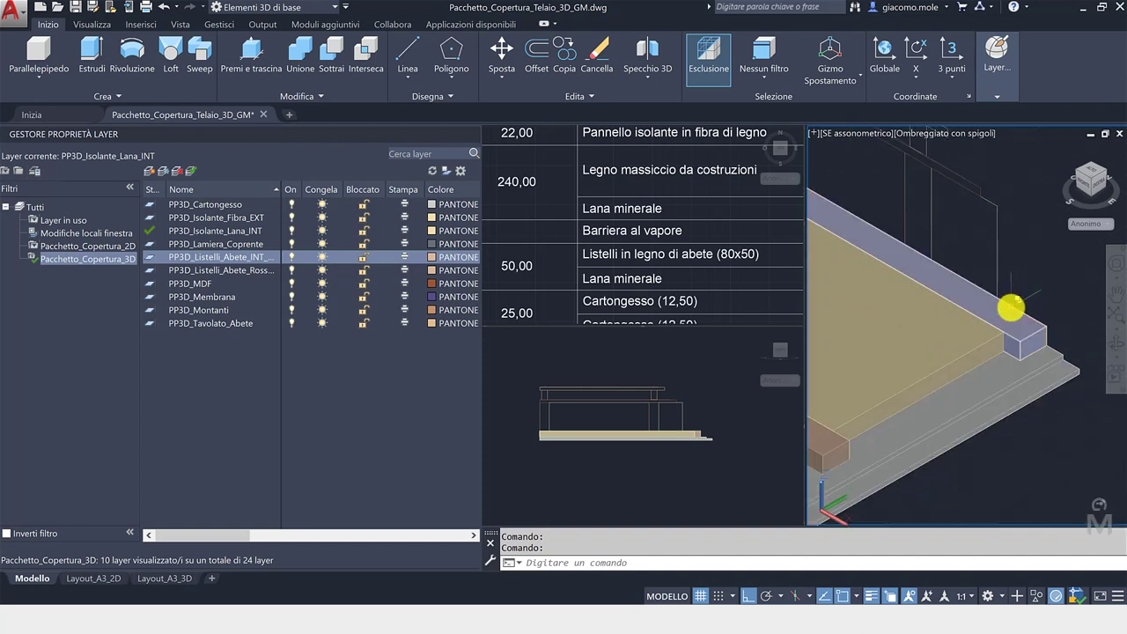
{"action": "scroll", "coordinate": [1013, 308], "scroll_direction": "up", "scroll_amount": 1}
{"action": "scroll", "coordinate": [1021, 310], "scroll_direction": "up", "scroll_amount": 1}
{"action": "scroll", "coordinate": [1003, 312], "scroll_direction": "up", "scroll_amount": 1}
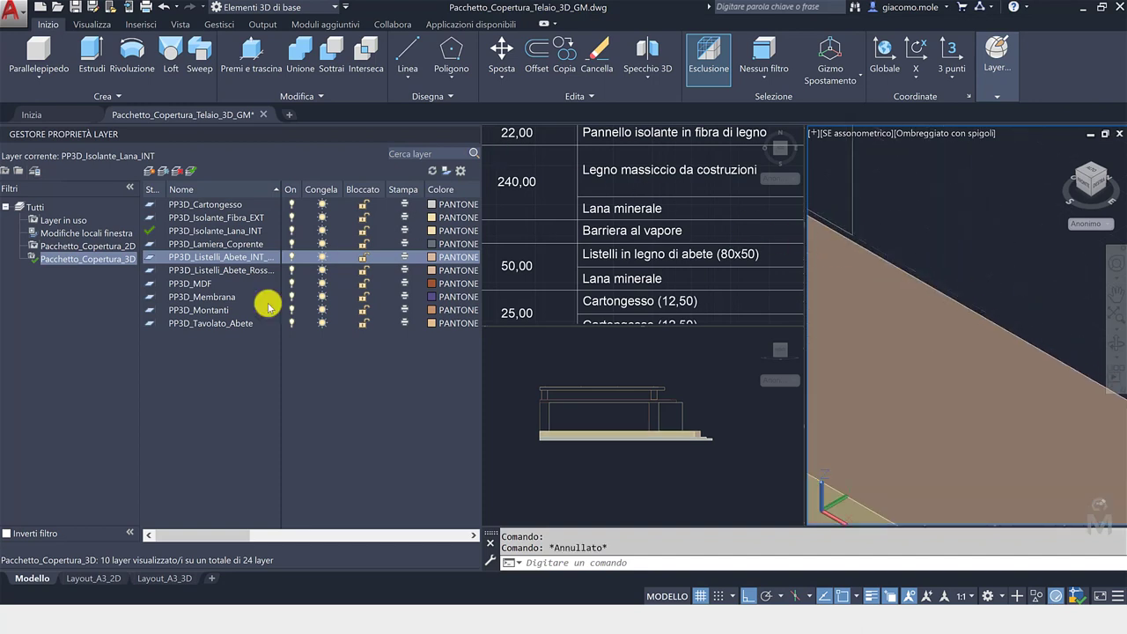
- On PP3D_Membrana, extrude the membrane outline 850 units, then make PP3D_Montanti current
{"action": "double_click", "coordinate": [222, 299]}
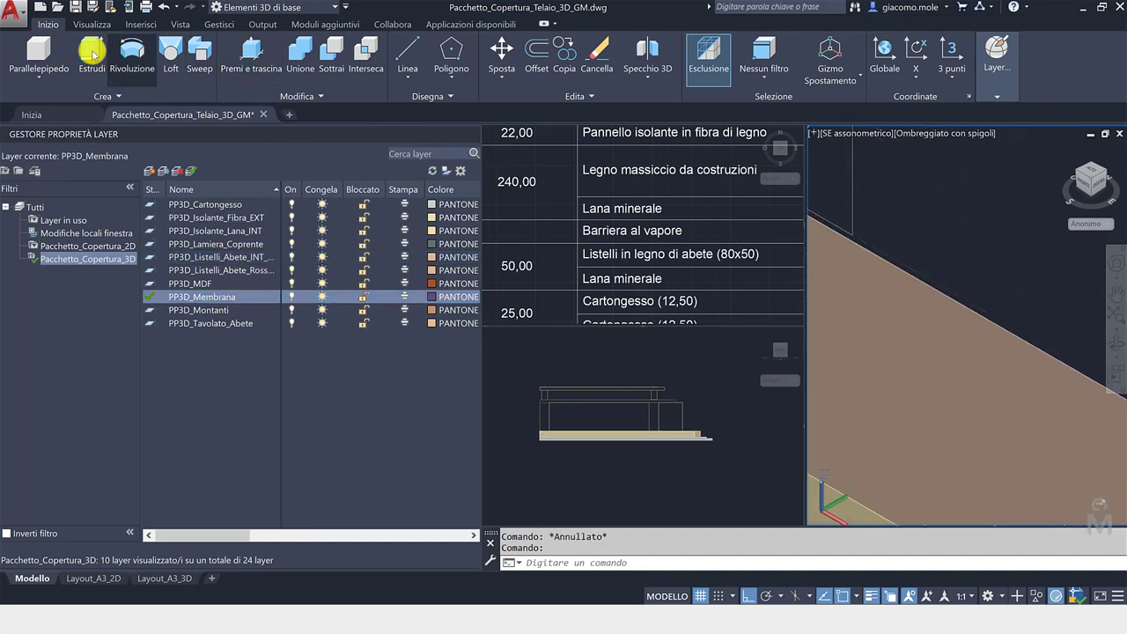
{"action": "left_click", "coordinate": [91, 53]}
{"action": "left_click", "coordinate": [936, 282]}
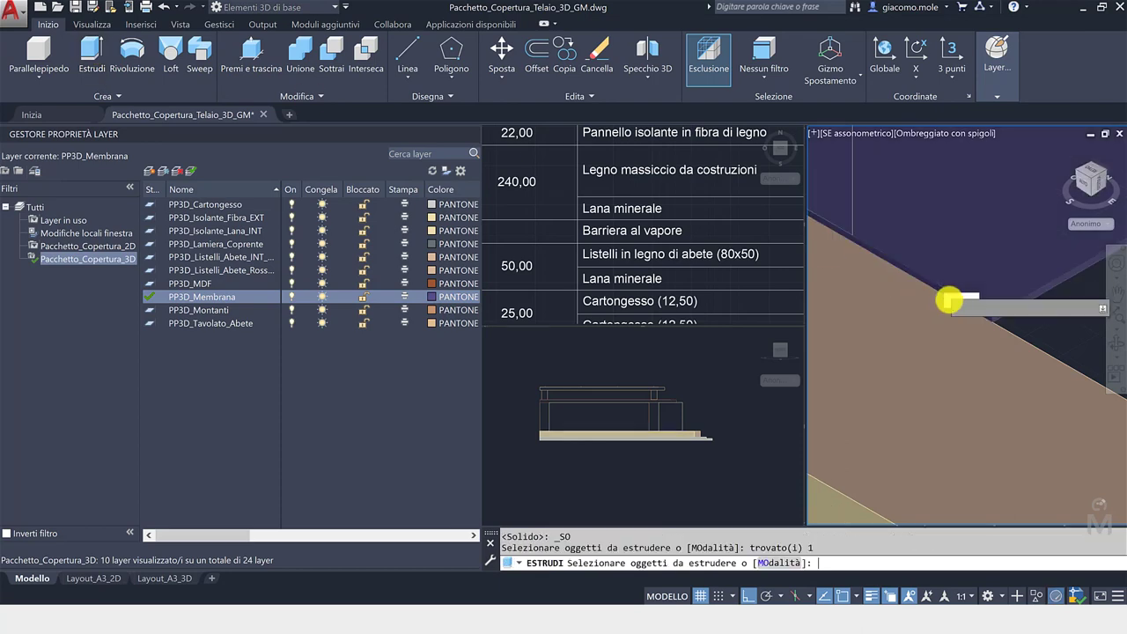
{"action": "key", "text": "Return"}
{"action": "scroll", "coordinate": [980, 303], "scroll_direction": "down", "scroll_amount": 3}
{"action": "scroll", "coordinate": [948, 355], "scroll_direction": "down", "scroll_amount": 2}
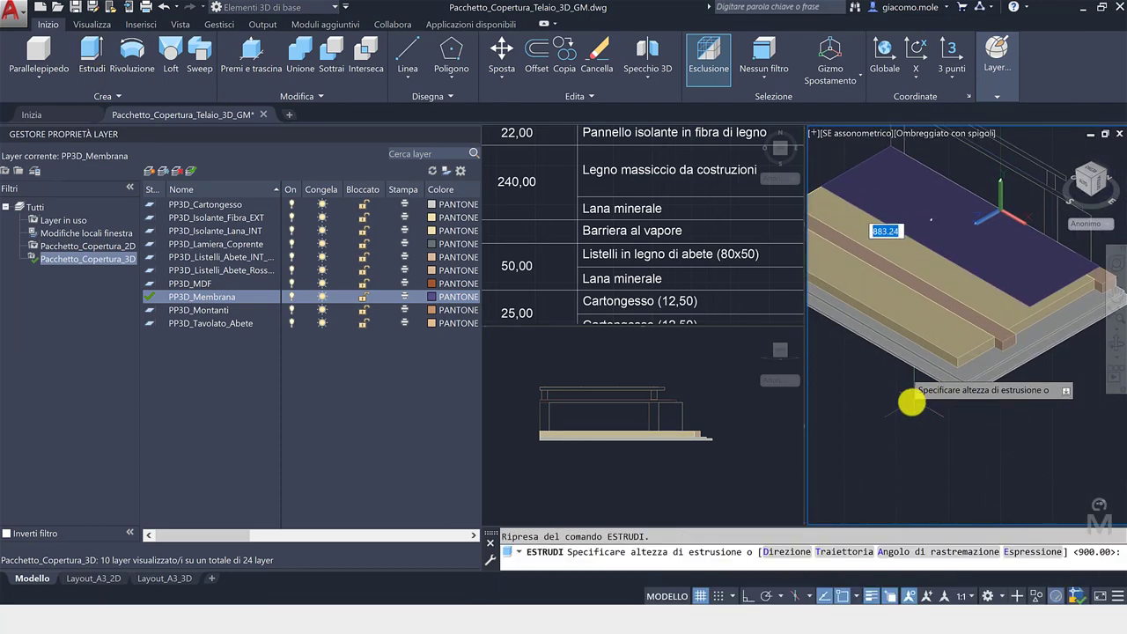
{"action": "scroll", "coordinate": [911, 399], "scroll_direction": "down", "scroll_amount": 1}
{"action": "key", "text": "Escape"}
{"action": "type", "text": "850"}
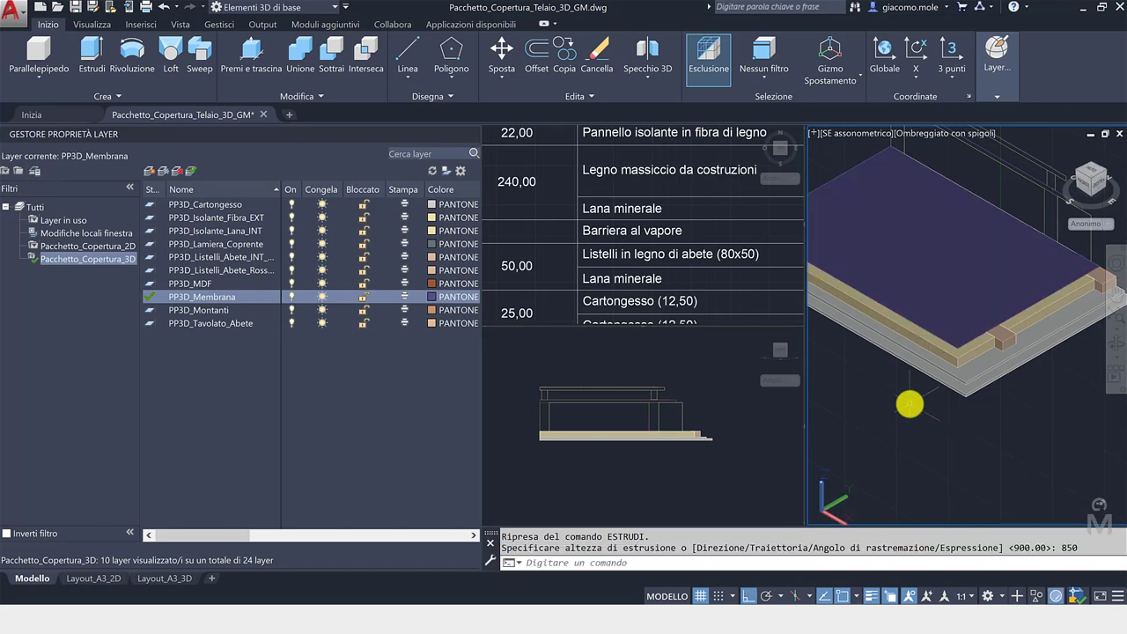
{"action": "scroll", "coordinate": [958, 384], "scroll_direction": "down", "scroll_amount": 1}
{"action": "scroll", "coordinate": [1012, 374], "scroll_direction": "down", "scroll_amount": 1}
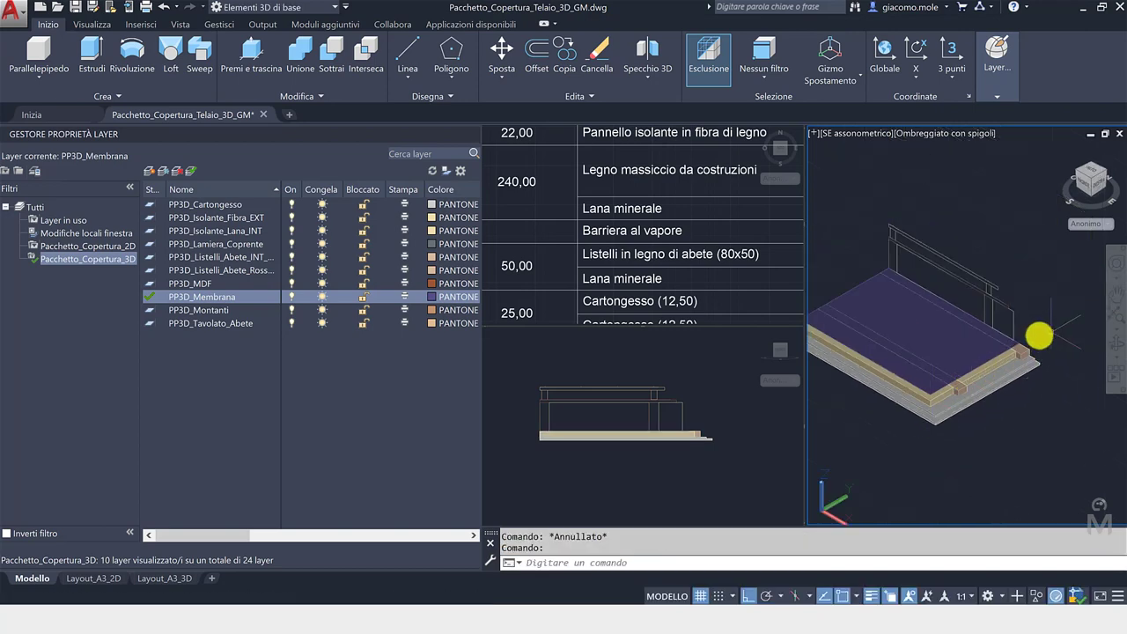
{"action": "scroll", "coordinate": [1030, 341], "scroll_direction": "up", "scroll_amount": 2}
{"action": "mouse_move", "coordinate": [978, 320]}
{"action": "middle_mouse_down"}
{"action": "mouse_move", "coordinate": [1057, 305]}
{"action": "mouse_move", "coordinate": [1061, 280]}
{"action": "mouse_move", "coordinate": [1071, 303]}
{"action": "middle_mouse_up"}
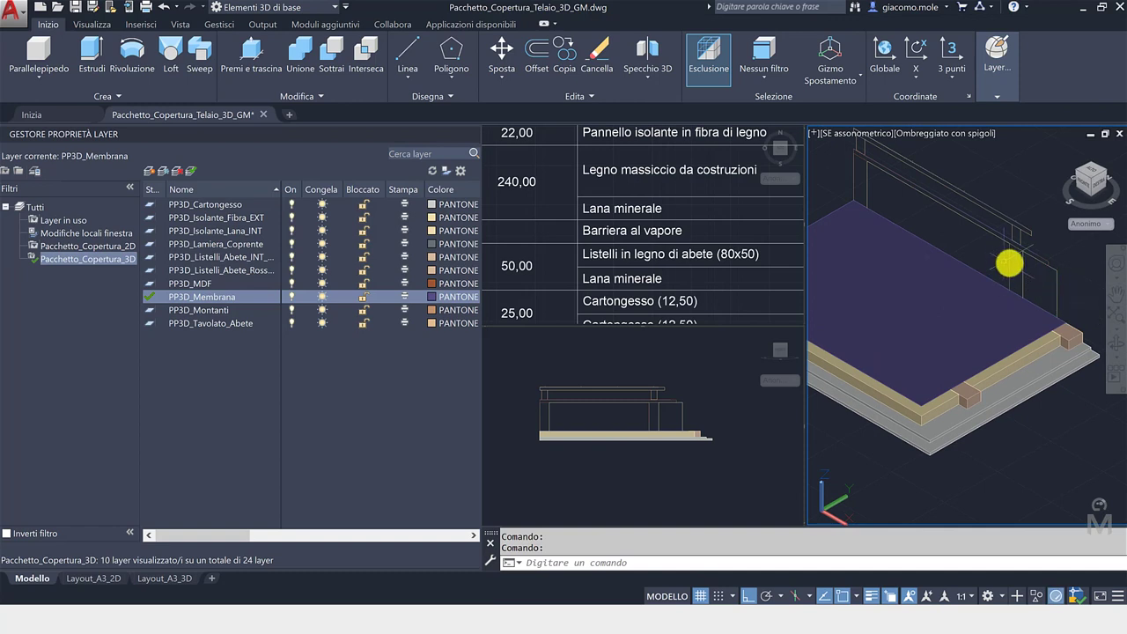
{"action": "double_click", "coordinate": [209, 311]}
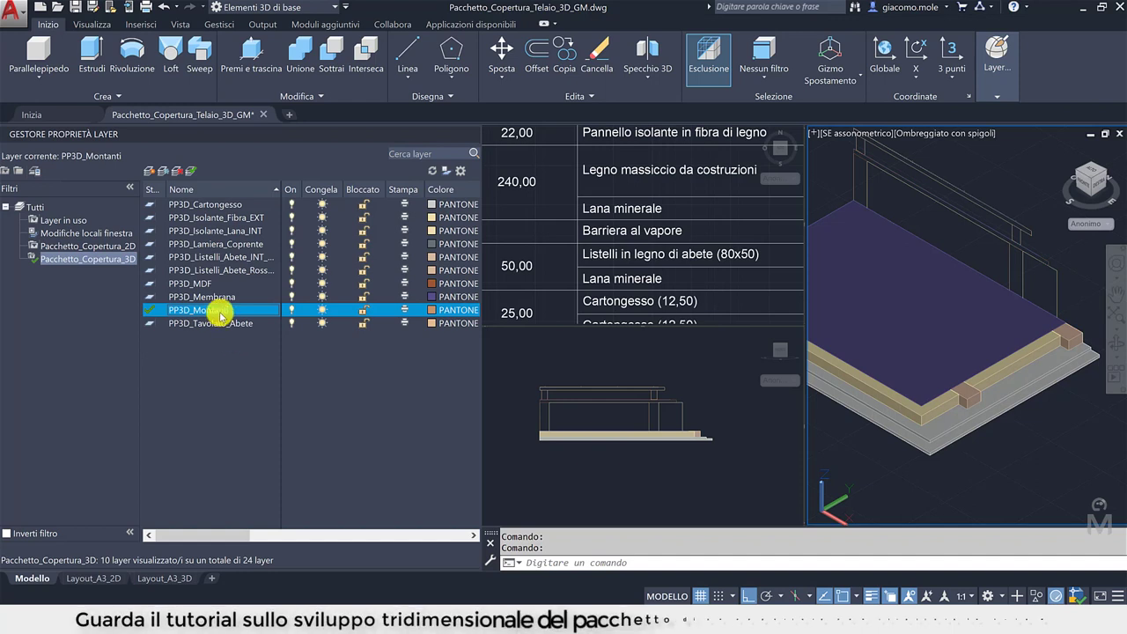
- Rename PP3D_Montanti to PP3D_Travi and extrude both beam profiles to 800
{"action": "left_click", "coordinate": [230, 310]}
{"action": "type", "text": "Trav"}
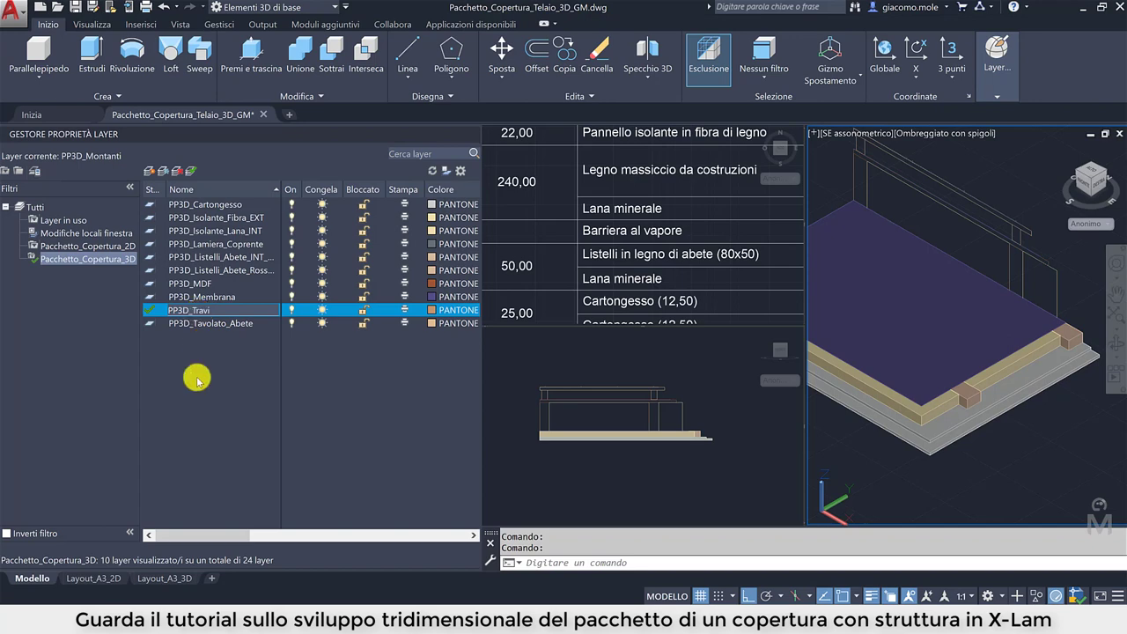
{"action": "key", "text": "Return"}
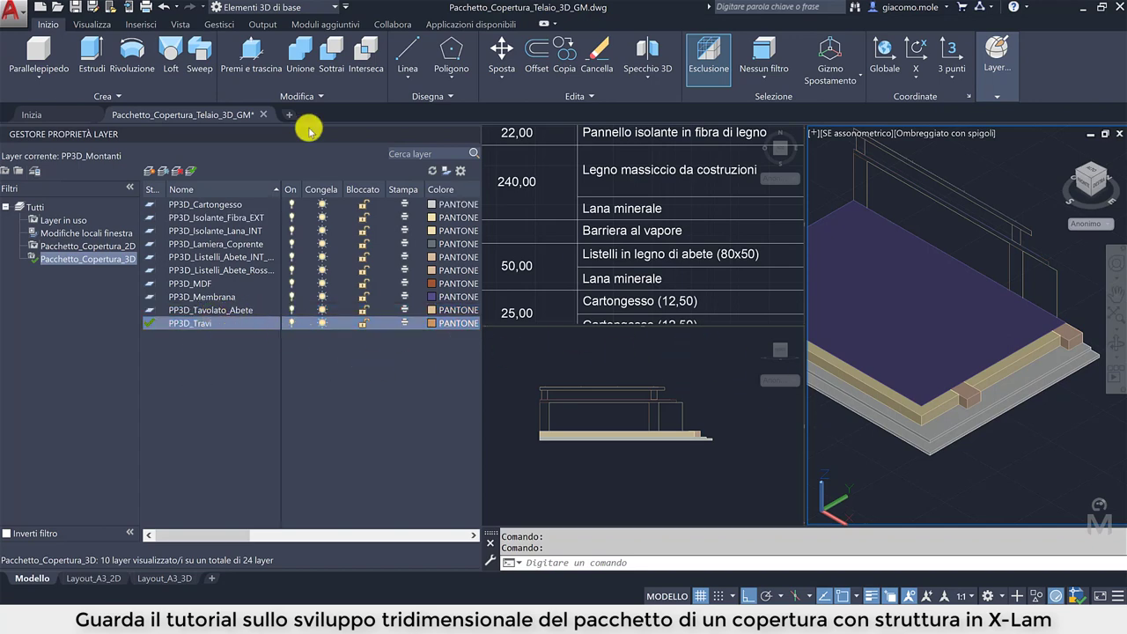
{"action": "left_click", "coordinate": [92, 53]}
{"action": "scroll", "coordinate": [1007, 273], "scroll_direction": "up", "scroll_amount": 2}
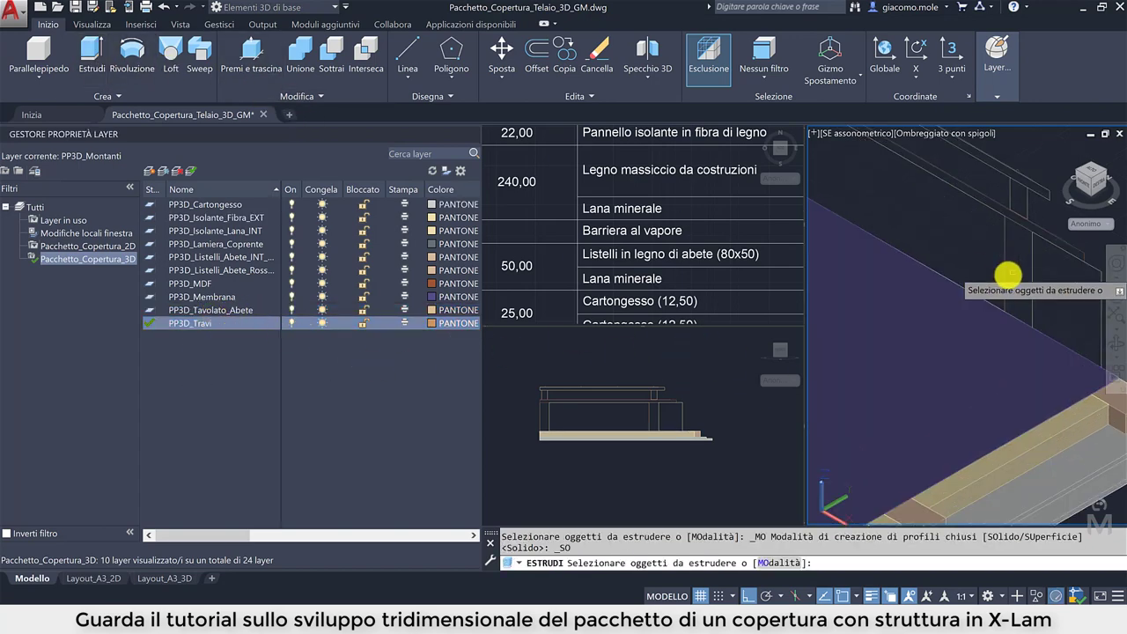
{"action": "left_click", "coordinate": [1004, 276]}
{"action": "left_click", "coordinate": [997, 315]}
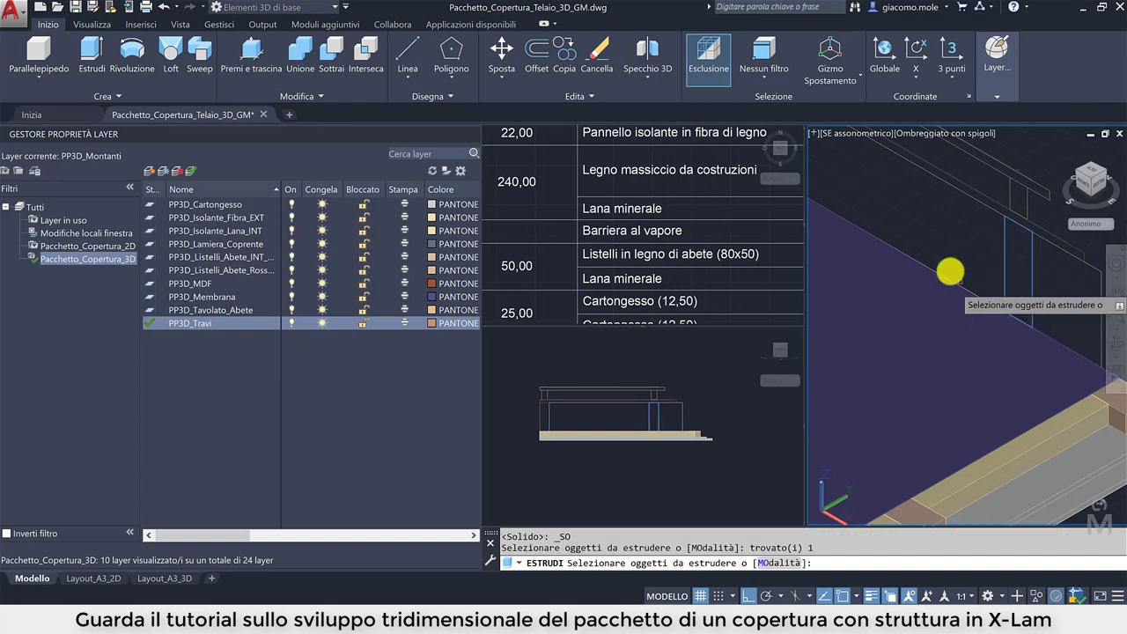
{"action": "middle_click_drag", "start_coordinate": [948, 270], "coordinate": [1008, 313]}
{"action": "scroll", "coordinate": [969, 290], "scroll_direction": "down", "scroll_amount": 2}
{"action": "left_click", "coordinate": [884, 257]}
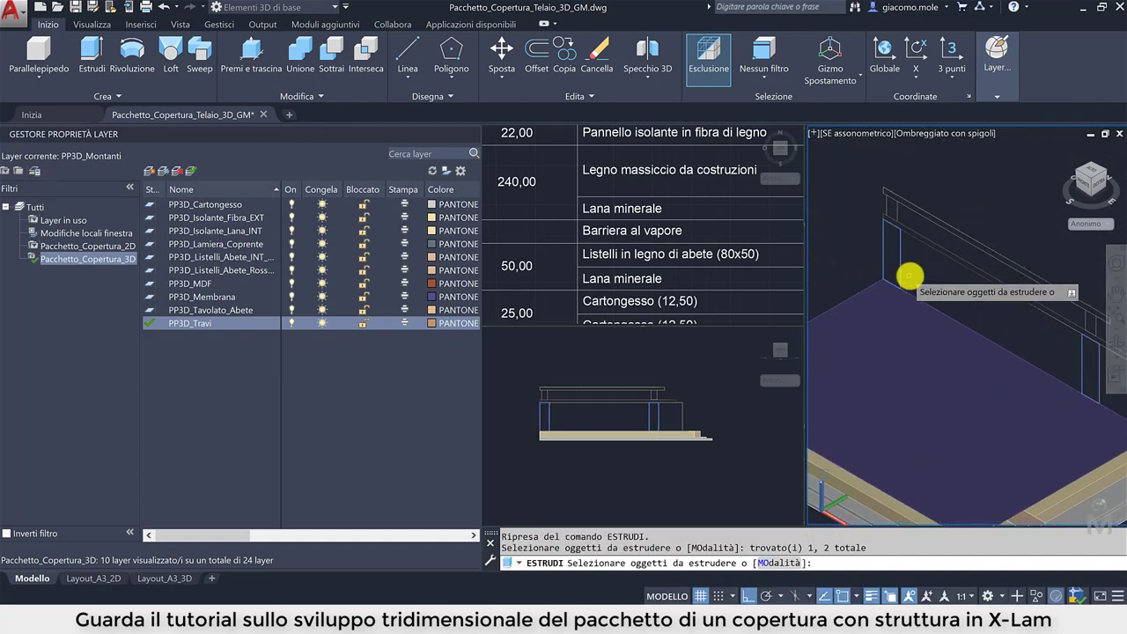
{"action": "scroll", "coordinate": [909, 277], "scroll_direction": "down", "scroll_amount": 2}
{"action": "key", "text": "Return"}
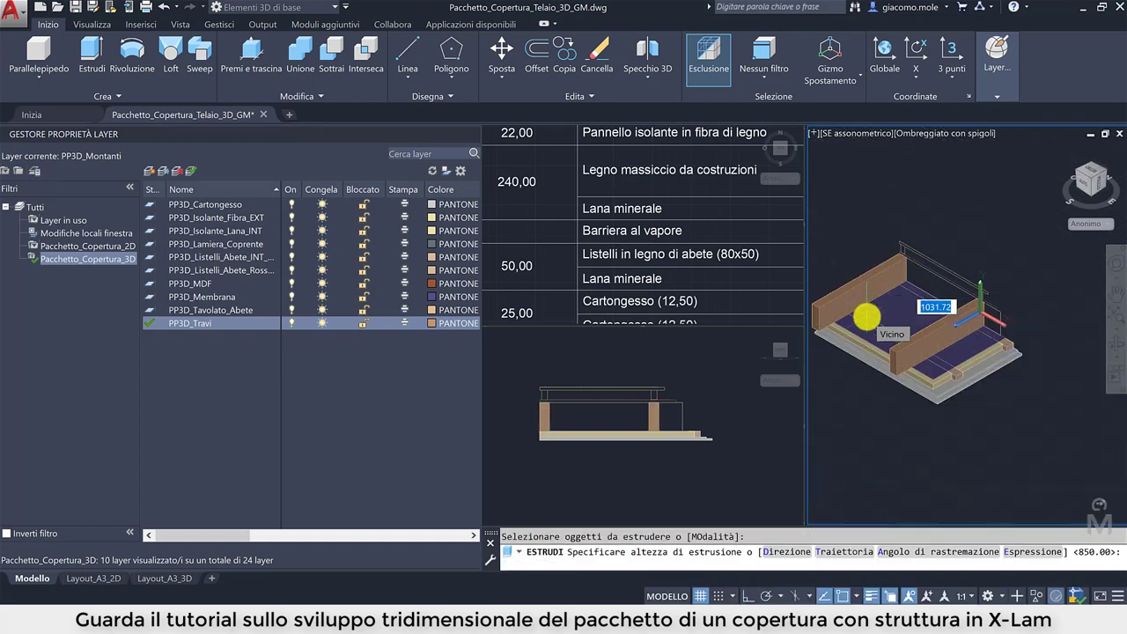
{"action": "type", "text": "800"}
{"action": "key", "text": "Return"}
{"action": "key", "text": "Escape"}
{"action": "scroll", "coordinate": [977, 332], "scroll_direction": "up", "scroll_amount": 3}
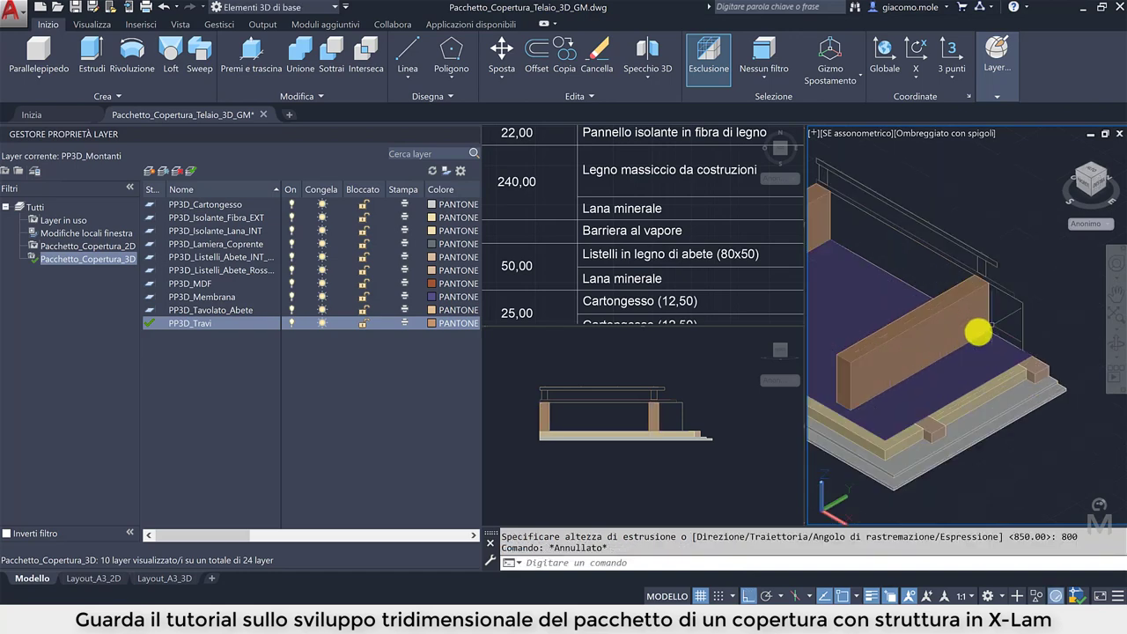
{"action": "middle_click_drag", "start_coordinate": [977, 332], "coordinate": [1024, 313], "text": "shift"}
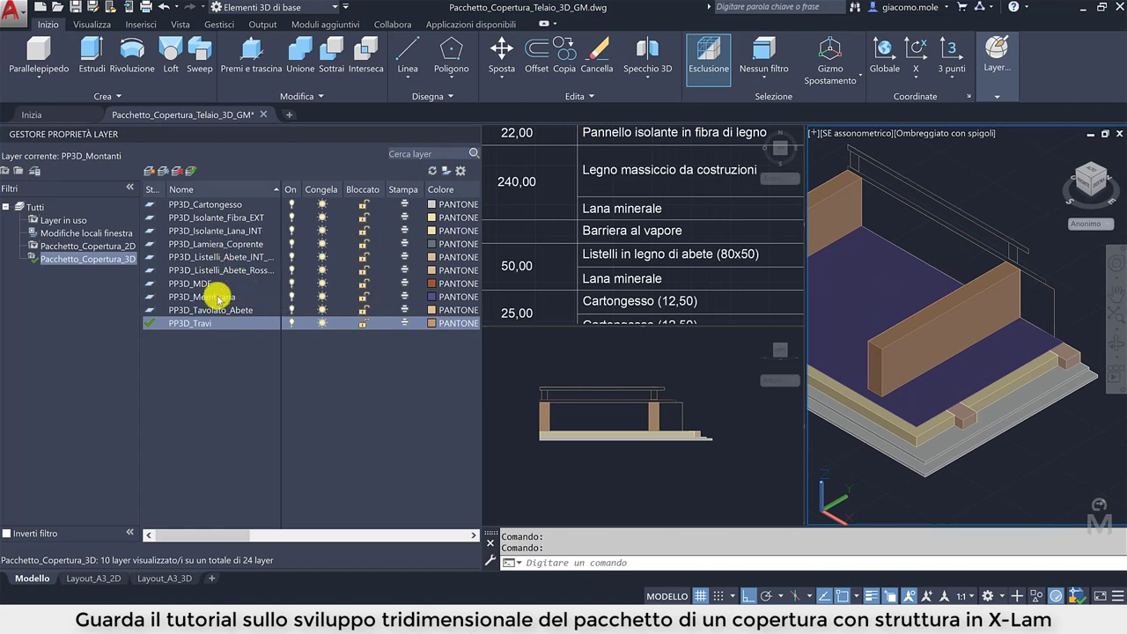
- On PP3D_Isolante_Fibra_EXT, extrude the wood-fibre insulation profile between the beams to 750
{"action": "double_click", "coordinate": [215, 217]}
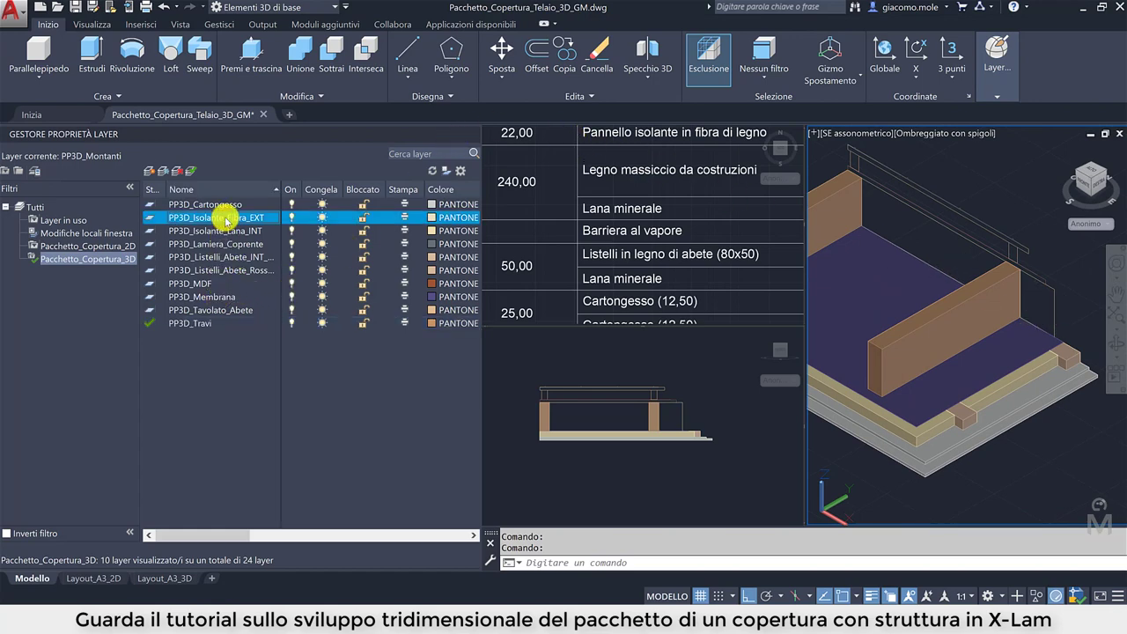
{"action": "left_click", "coordinate": [92, 53]}
{"action": "left_click", "coordinate": [1058, 319]}
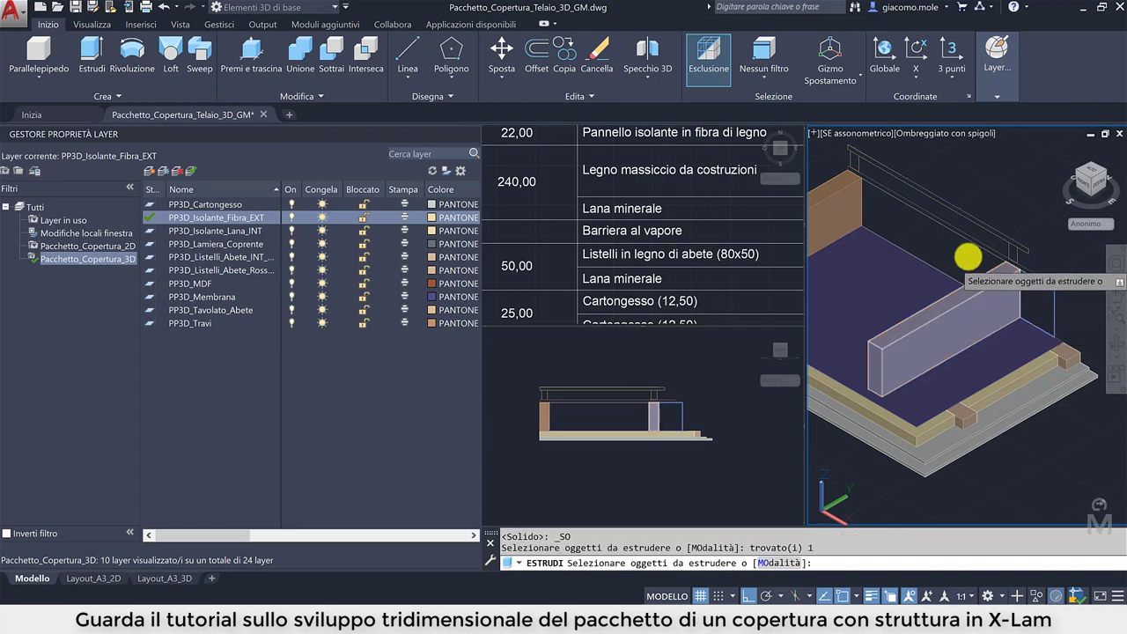
{"action": "left_click", "coordinate": [939, 268]}
{"action": "left_click", "coordinate": [968, 304]}
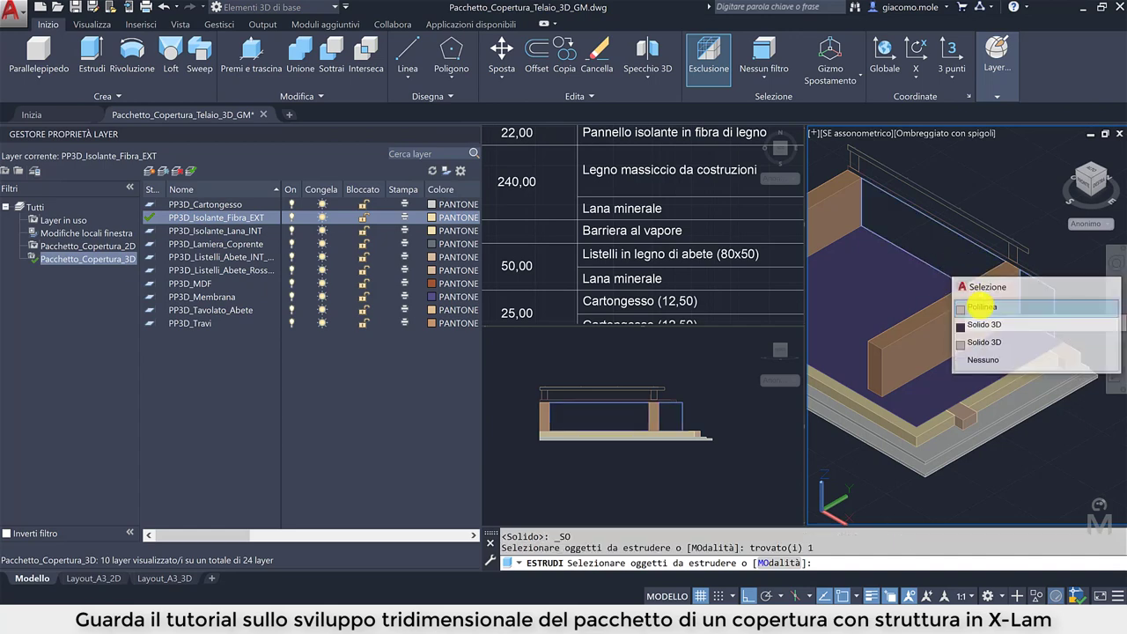
{"action": "middle_click_drag", "start_coordinate": [893, 302], "coordinate": [963, 292], "text": "shift"}
{"action": "key", "text": "Return"}
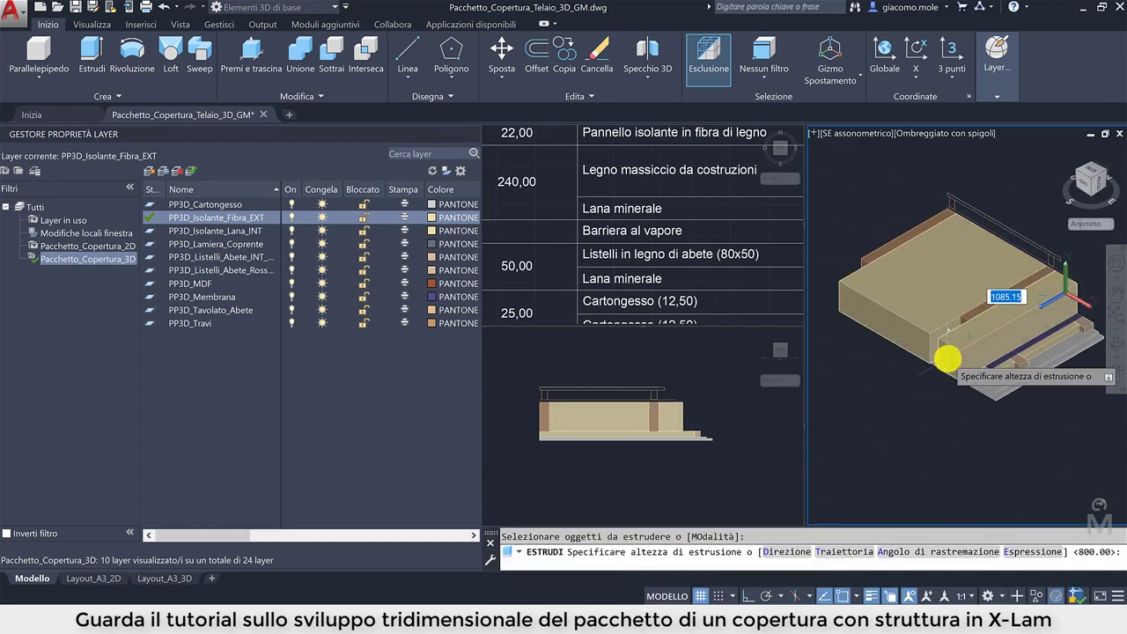
{"action": "key", "text": "Return"}
{"action": "key", "text": "Escape"}
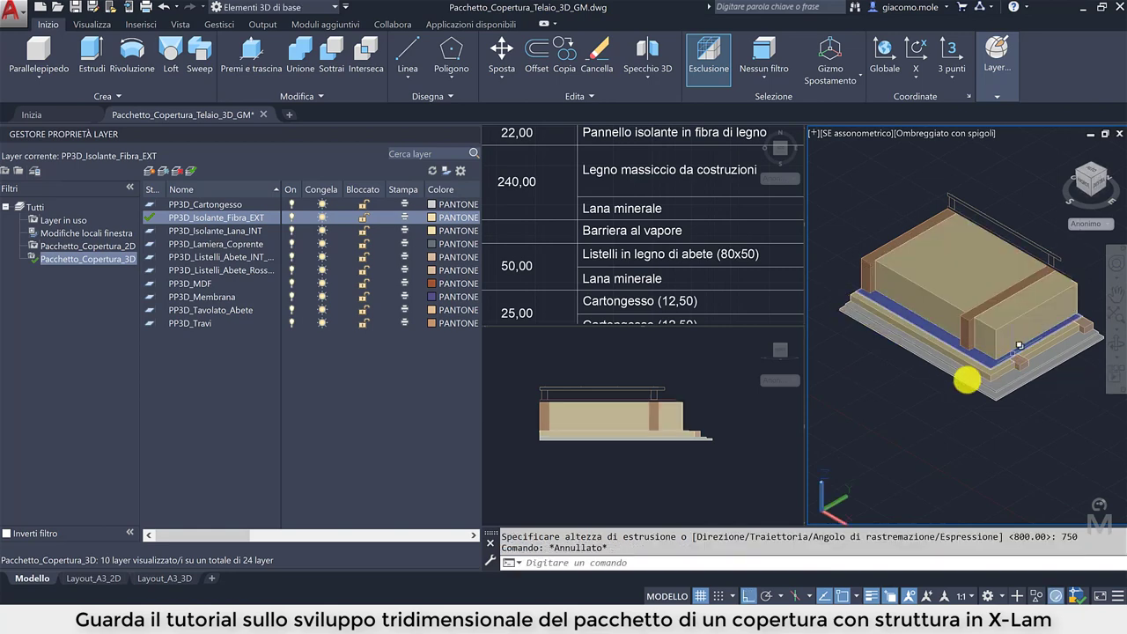
{"action": "middle_click_drag", "start_coordinate": [963, 382], "coordinate": [992, 332], "text": "shift"}
{"action": "scroll", "coordinate": [1054, 294], "scroll_direction": "up", "scroll_amount": 3}
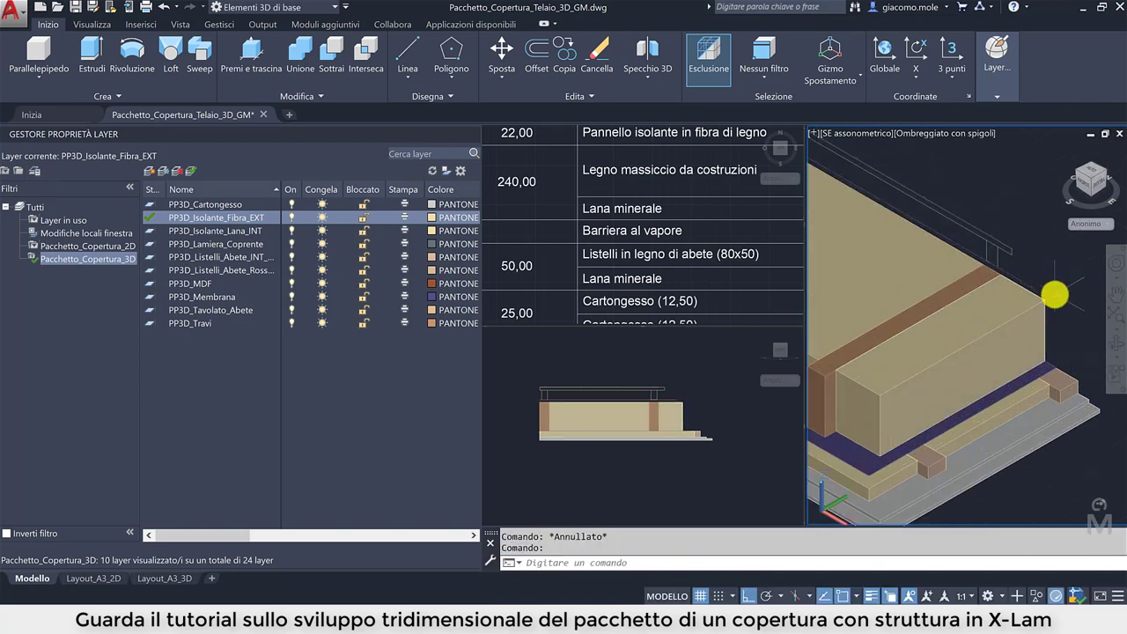
- Extrude the roof profile 700 as the brown MDF slab on layer PP3D_MDF
{"action": "double_click", "coordinate": [204, 285]}
{"action": "left_click", "coordinate": [92, 55]}
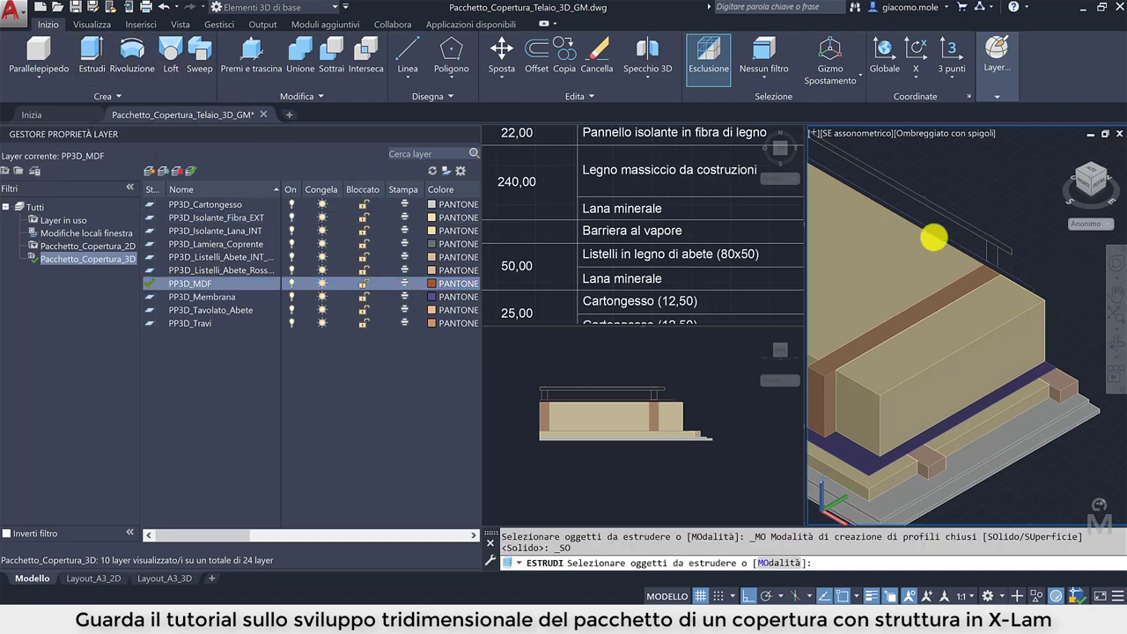
{"action": "scroll", "coordinate": [1040, 289], "scroll_direction": "up", "scroll_amount": 2}
{"action": "scroll", "coordinate": [1027, 288], "scroll_direction": "down", "scroll_amount": 2}
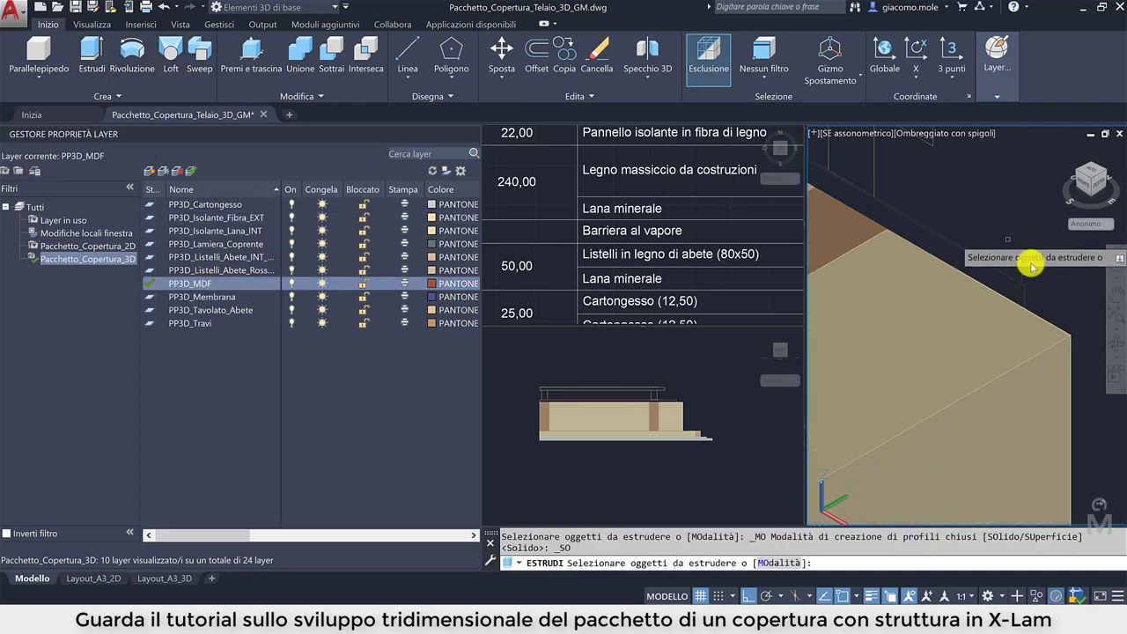
{"action": "left_click", "coordinate": [1030, 286]}
{"action": "scroll", "coordinate": [1033, 283], "scroll_direction": "down", "scroll_amount": 3}
{"action": "key", "text": "Return"}
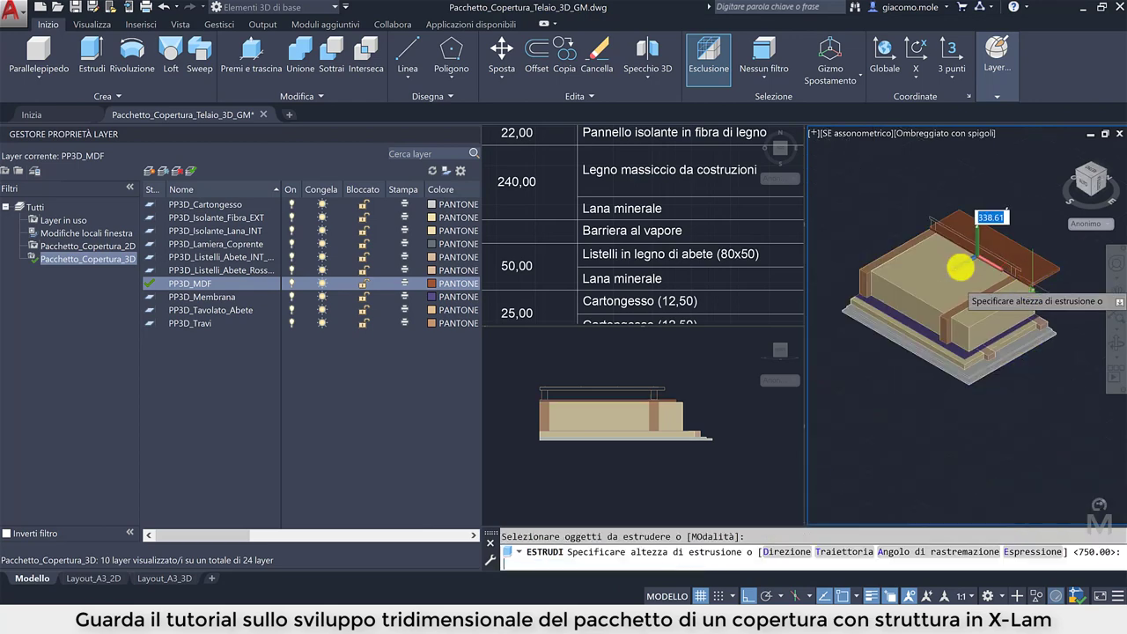
{"action": "key", "text": "Escape"}
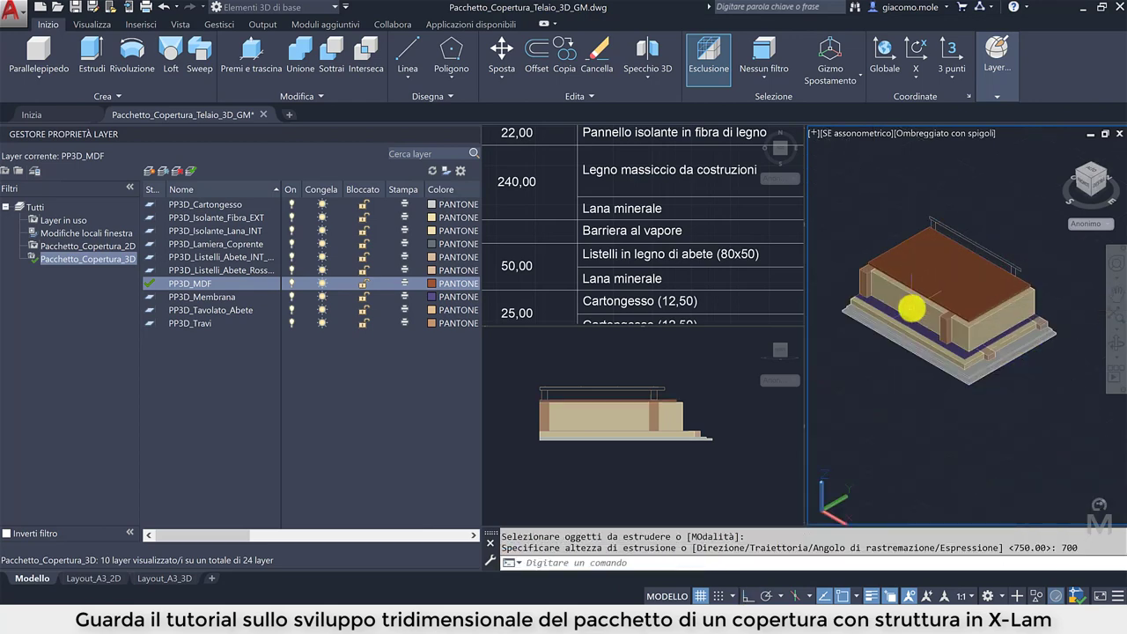
{"action": "scroll", "coordinate": [1059, 285], "scroll_direction": "up", "scroll_amount": 3}
{"action": "scroll", "coordinate": [1048, 310], "scroll_direction": "up", "scroll_amount": 3}
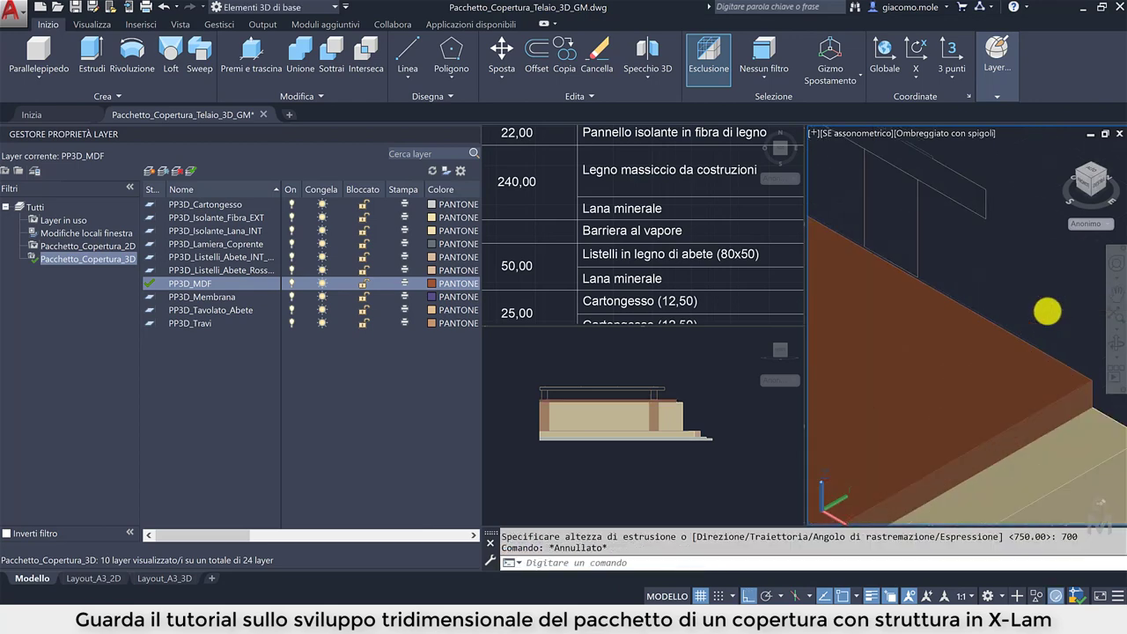
- Extrude the roof outline 650 as the membrane on layer PP3D_Membrana
{"action": "double_click", "coordinate": [234, 305]}
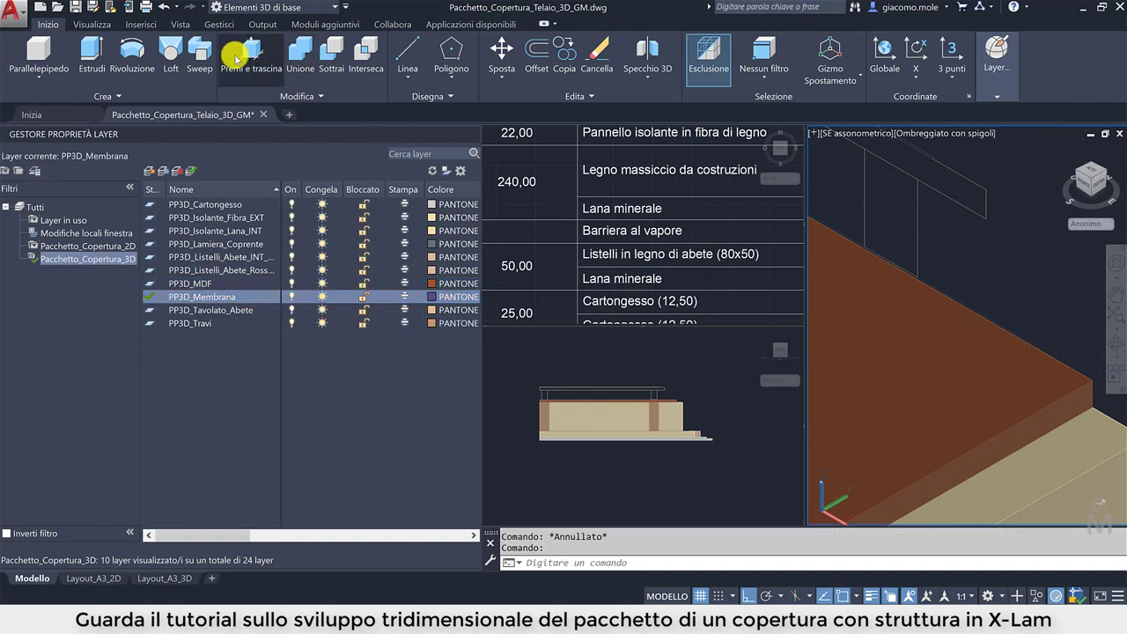
{"action": "left_click", "coordinate": [104, 53]}
{"action": "left_click", "coordinate": [1066, 339]}
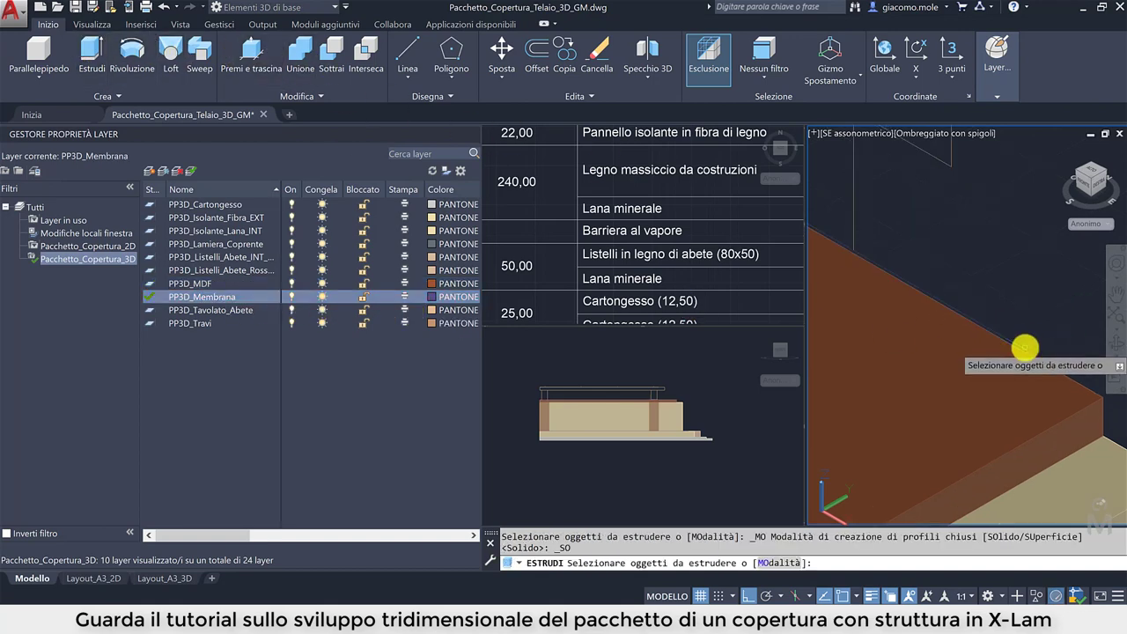
{"action": "key", "text": "Return"}
{"action": "scroll", "coordinate": [997, 361], "scroll_direction": "down", "scroll_amount": 5}
{"action": "scroll", "coordinate": [1027, 359], "scroll_direction": "down", "scroll_amount": 2}
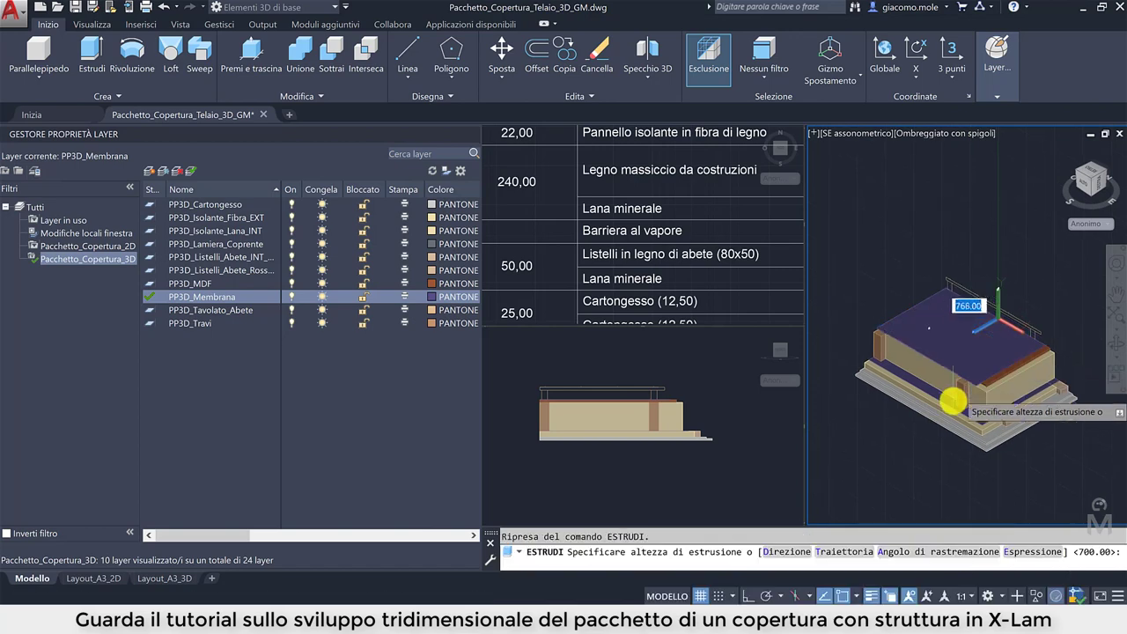
{"action": "key", "text": "Escape"}
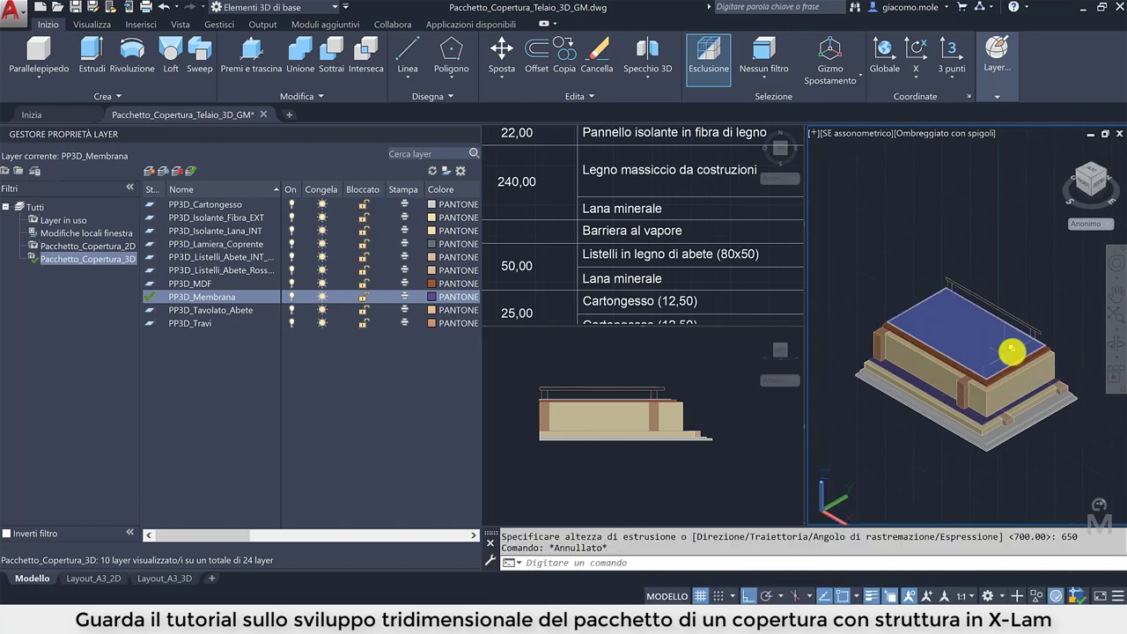
{"action": "scroll", "coordinate": [1019, 344], "scroll_direction": "up", "scroll_amount": 2}
{"action": "scroll", "coordinate": [1030, 330], "scroll_direction": "up", "scroll_amount": 2}
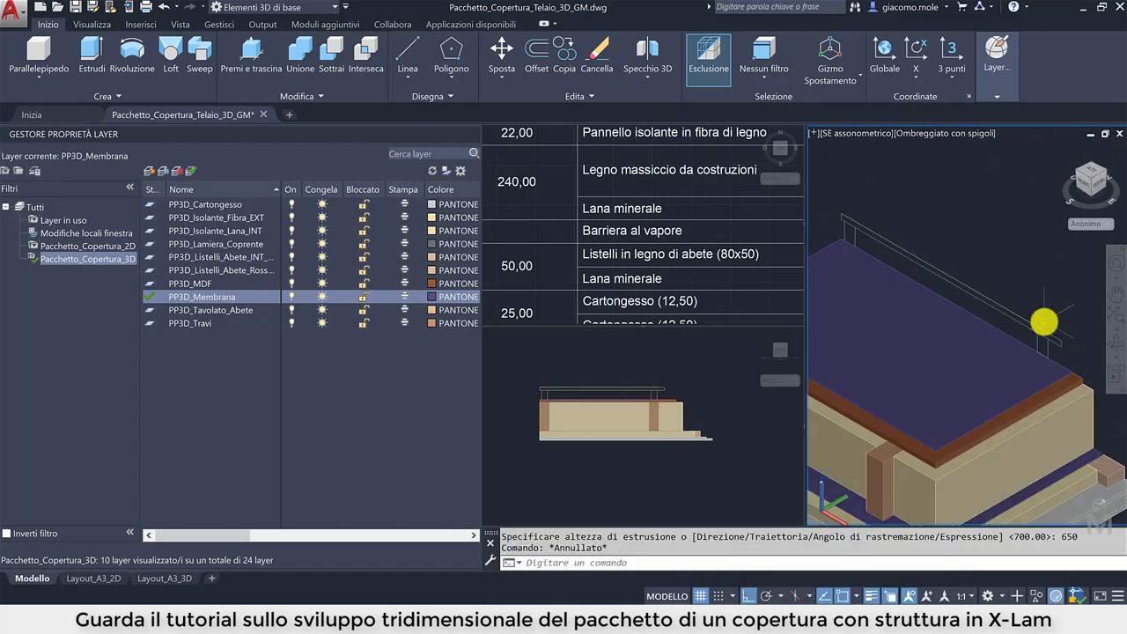
{"action": "scroll", "coordinate": [1037, 309], "scroll_direction": "up", "scroll_amount": 2}
{"action": "scroll", "coordinate": [1036, 303], "scroll_direction": "up", "scroll_amount": 2}
{"action": "scroll", "coordinate": [1043, 302], "scroll_direction": "up", "scroll_amount": 1}
{"action": "scroll", "coordinate": [1048, 300], "scroll_direction": "up", "scroll_amount": 1}
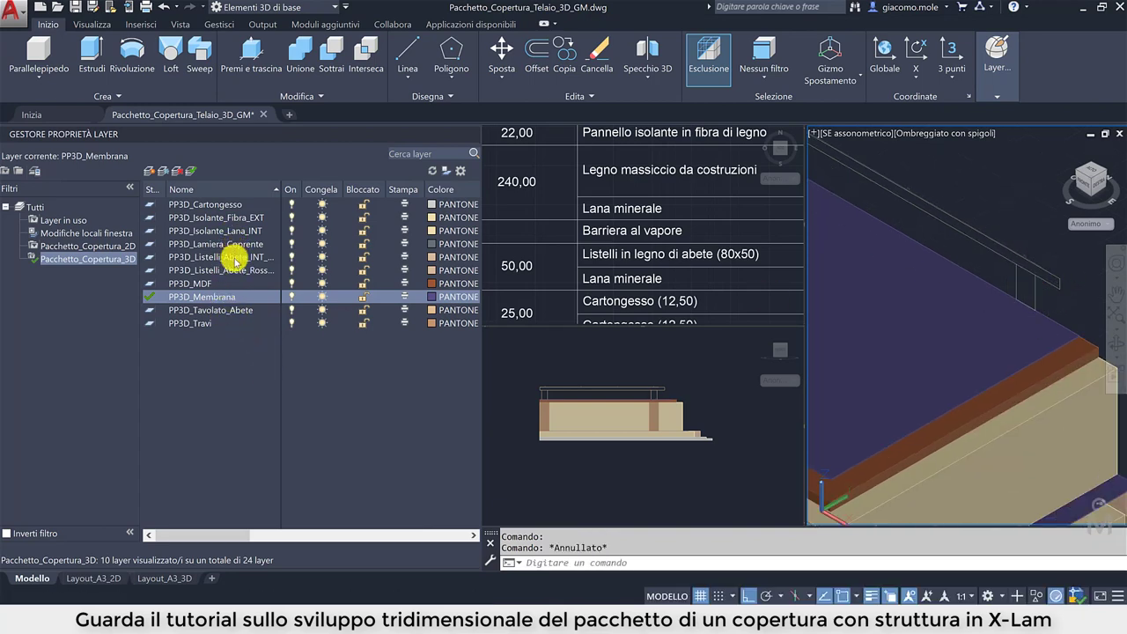
- Extrude the two fir batten profiles to 600 on PP3D_Listelli_Abete_Rosso_EXT
{"action": "left_click", "coordinate": [234, 270]}
{"action": "left_click", "coordinate": [38, 52]}
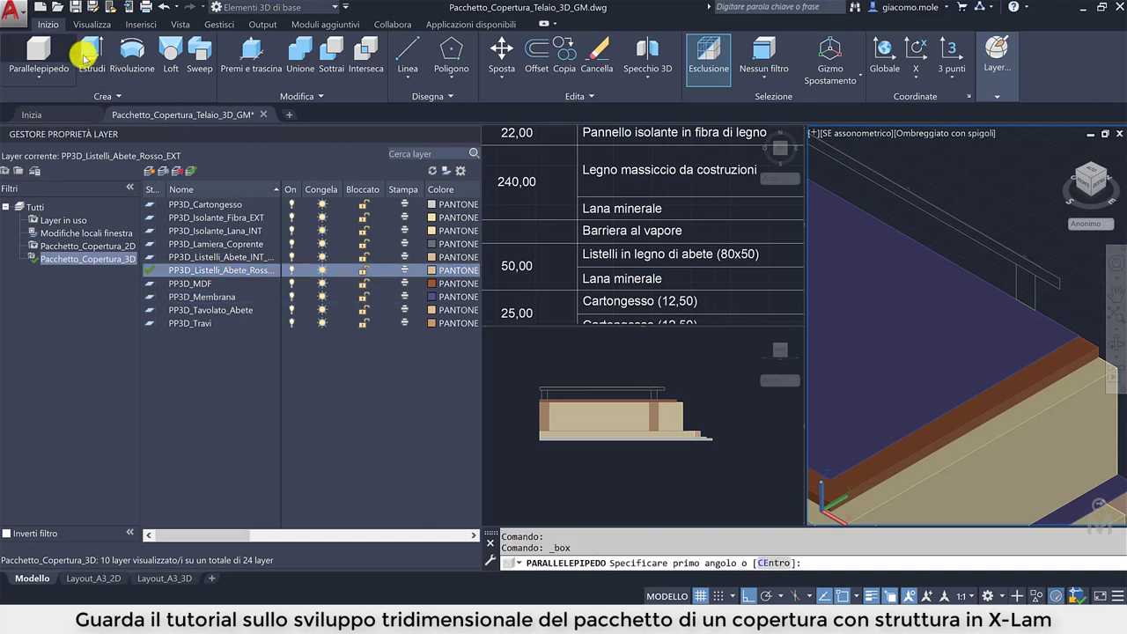
{"action": "left_click", "coordinate": [91, 53]}
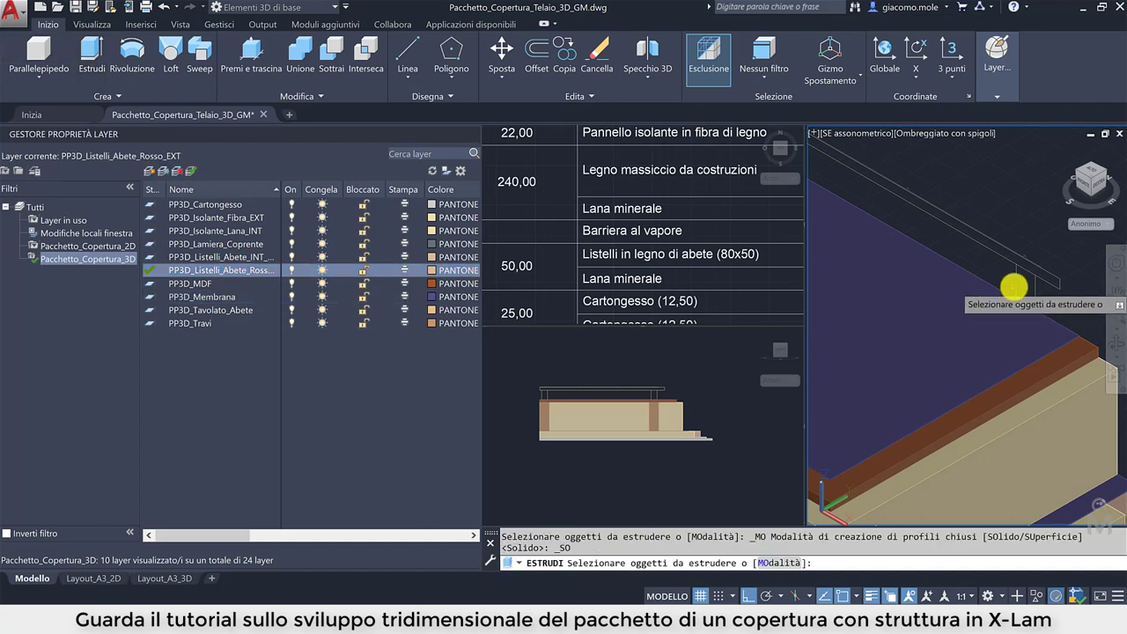
{"action": "left_click", "coordinate": [1018, 283]}
{"action": "scroll", "coordinate": [1012, 287], "scroll_direction": "down", "scroll_amount": 2}
{"action": "scroll", "coordinate": [960, 299], "scroll_direction": "down", "scroll_amount": 2}
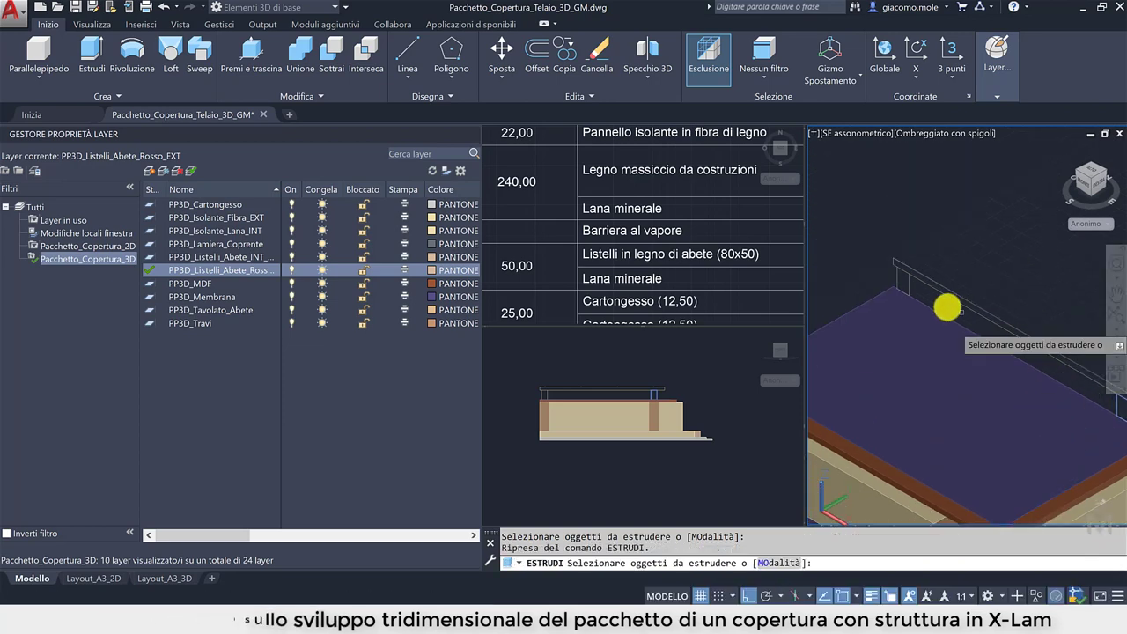
{"action": "left_click", "coordinate": [912, 290]}
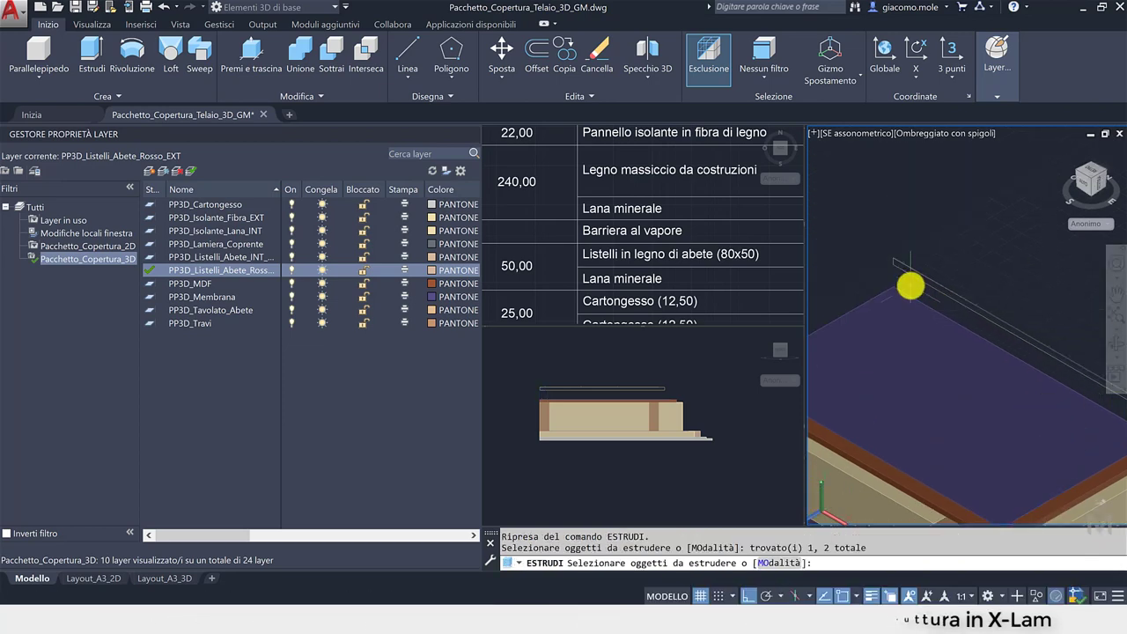
{"action": "key", "text": "Return"}
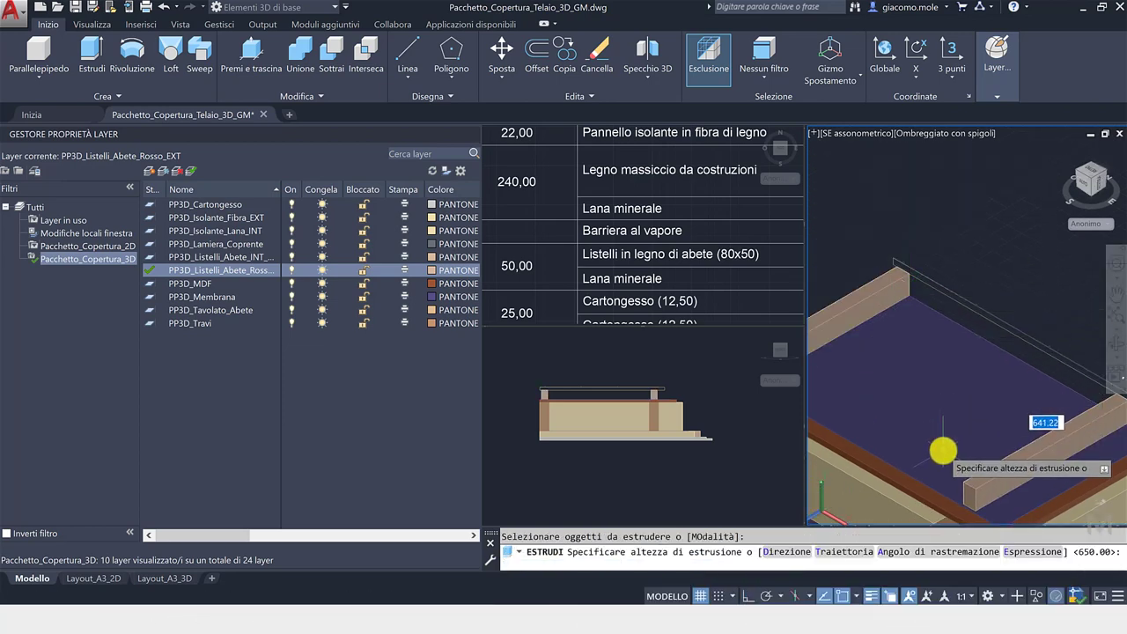
{"action": "key", "text": "Return"}
{"action": "scroll", "coordinate": [936, 370], "scroll_direction": "down", "scroll_amount": 3}
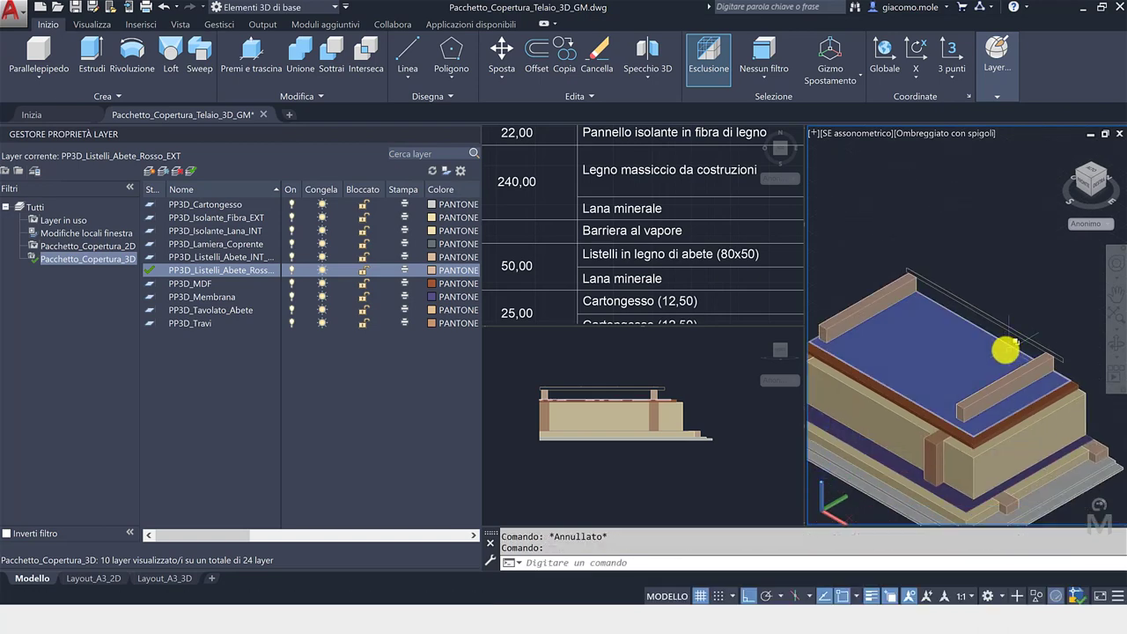
{"action": "scroll", "coordinate": [995, 315], "scroll_direction": "up", "scroll_amount": 1}
{"action": "scroll", "coordinate": [997, 315], "scroll_direction": "up", "scroll_amount": 2}
{"action": "scroll", "coordinate": [1012, 339], "scroll_direction": "up", "scroll_amount": 2}
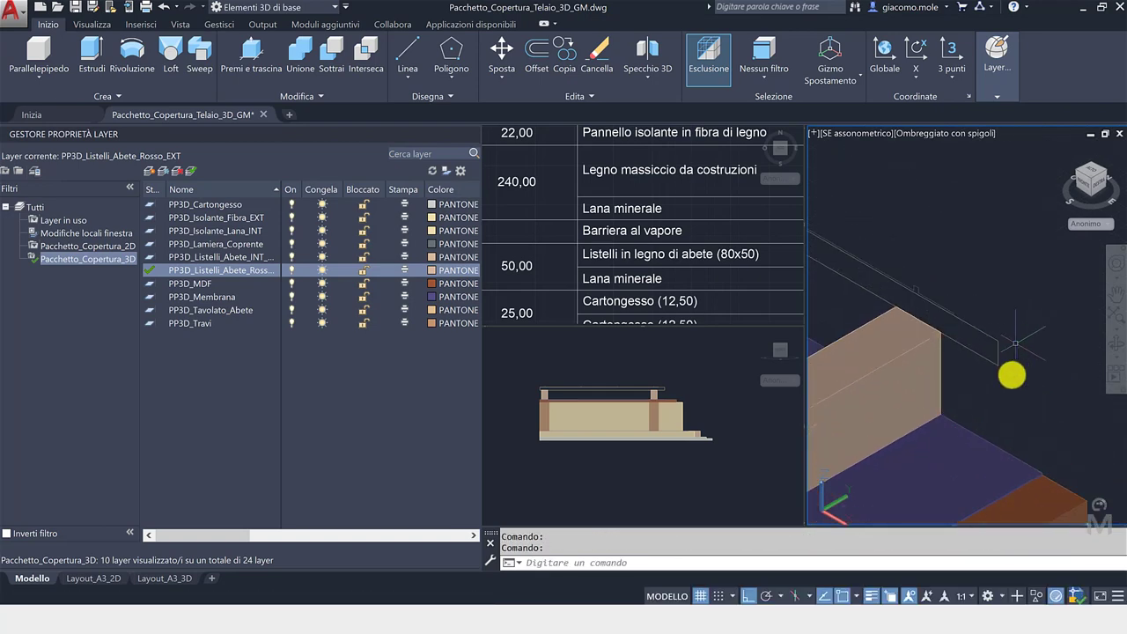
- Check the materials table viewport, then make PP3D_Tavolato_Abete the current layer
{"action": "left_click", "coordinate": [627, 254]}
{"action": "scroll", "coordinate": [625, 264], "scroll_direction": "down", "scroll_amount": 2}
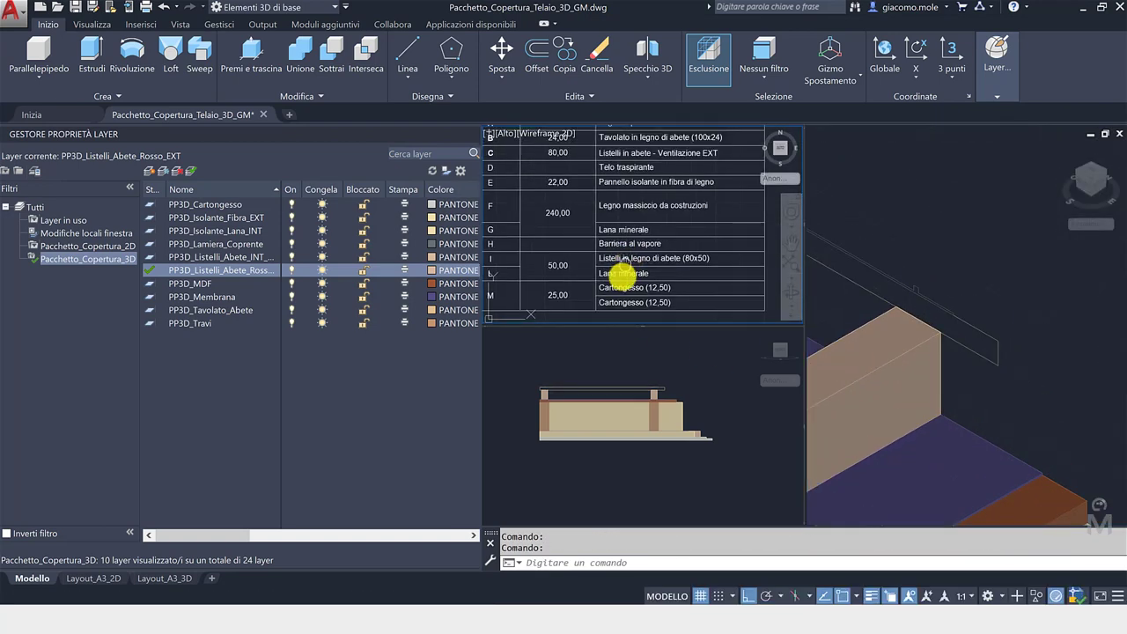
{"action": "scroll", "coordinate": [642, 229], "scroll_direction": "down", "scroll_amount": 1}
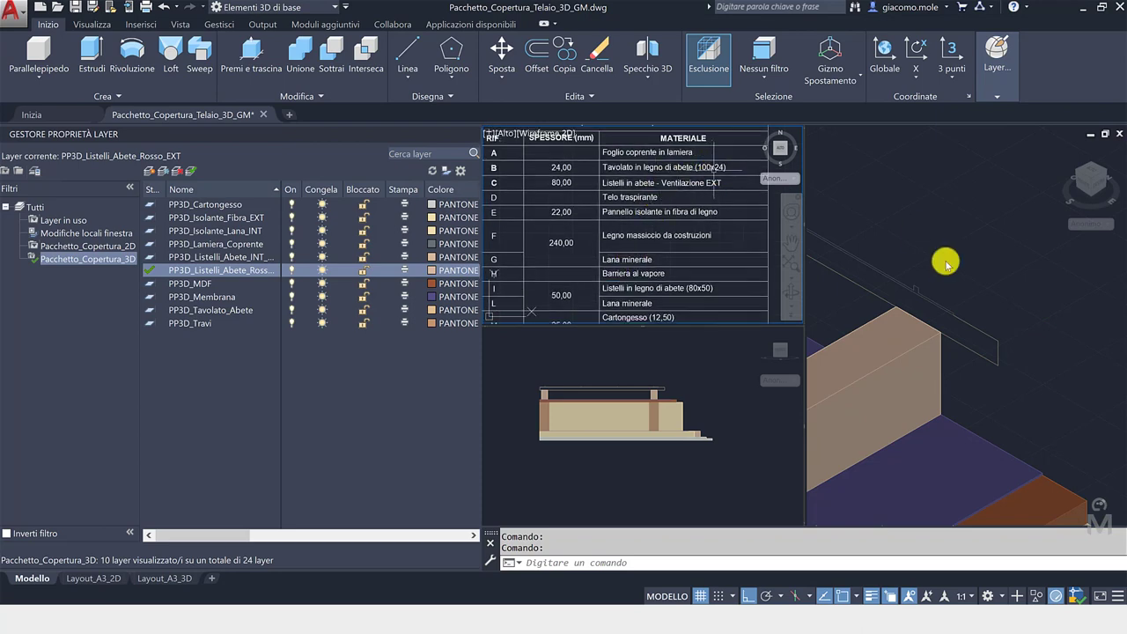
{"action": "left_click", "coordinate": [1036, 332]}
{"action": "scroll", "coordinate": [1036, 332], "scroll_direction": "up", "scroll_amount": 2}
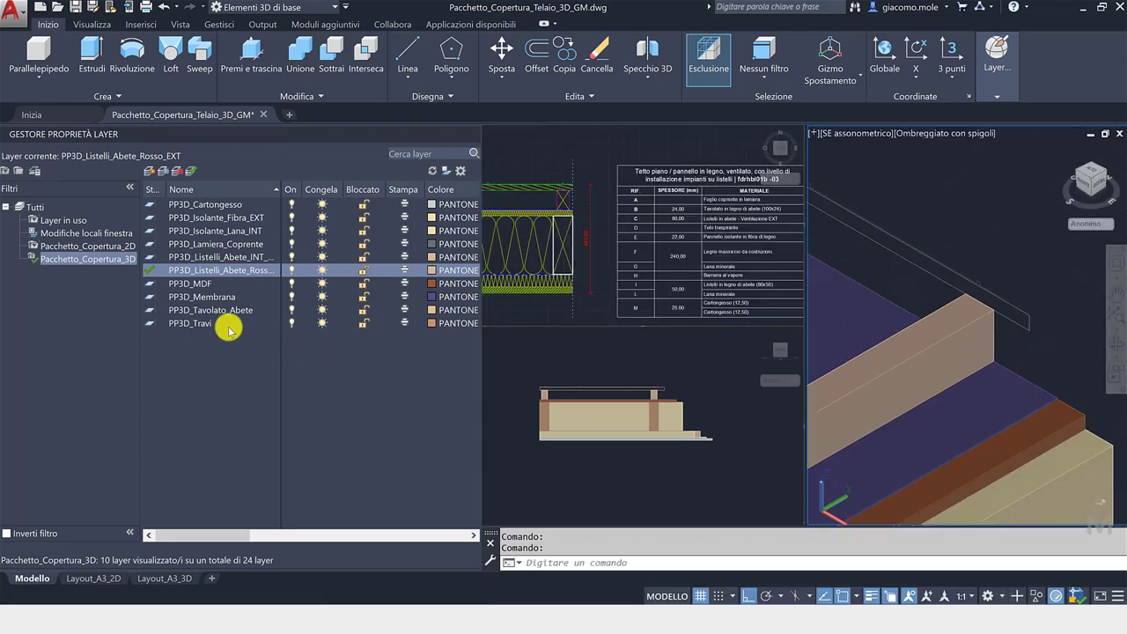
{"action": "left_click", "coordinate": [229, 312]}
- Extrude the thin top spruce board profile into a solid plank
{"action": "left_click", "coordinate": [89, 48]}
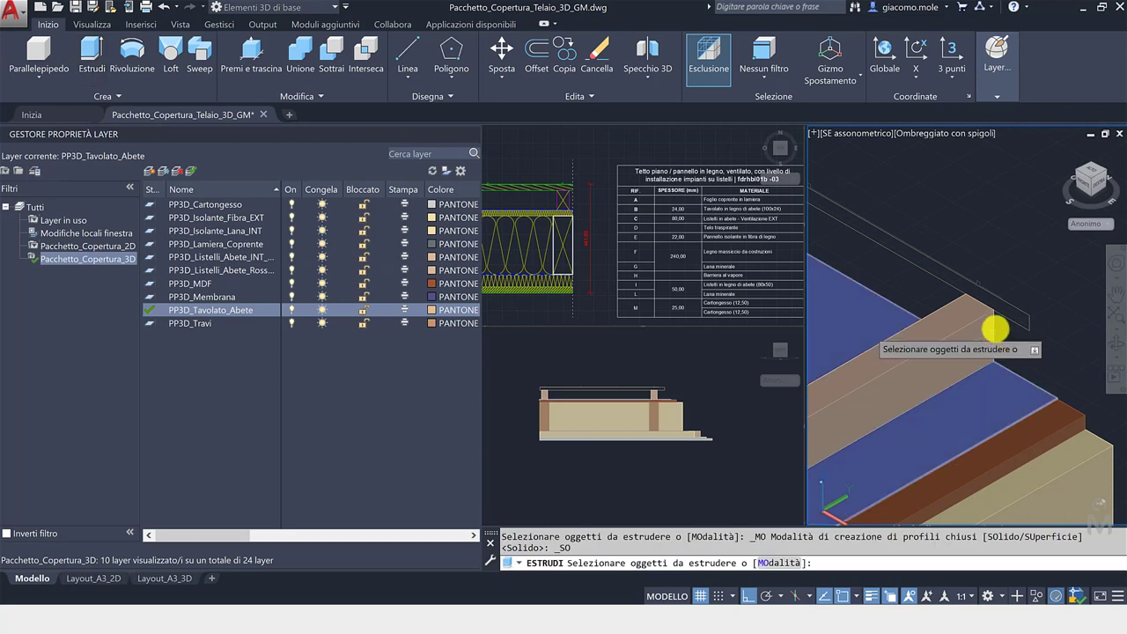
{"action": "left_click", "coordinate": [1012, 327]}
{"action": "key", "text": "Return"}
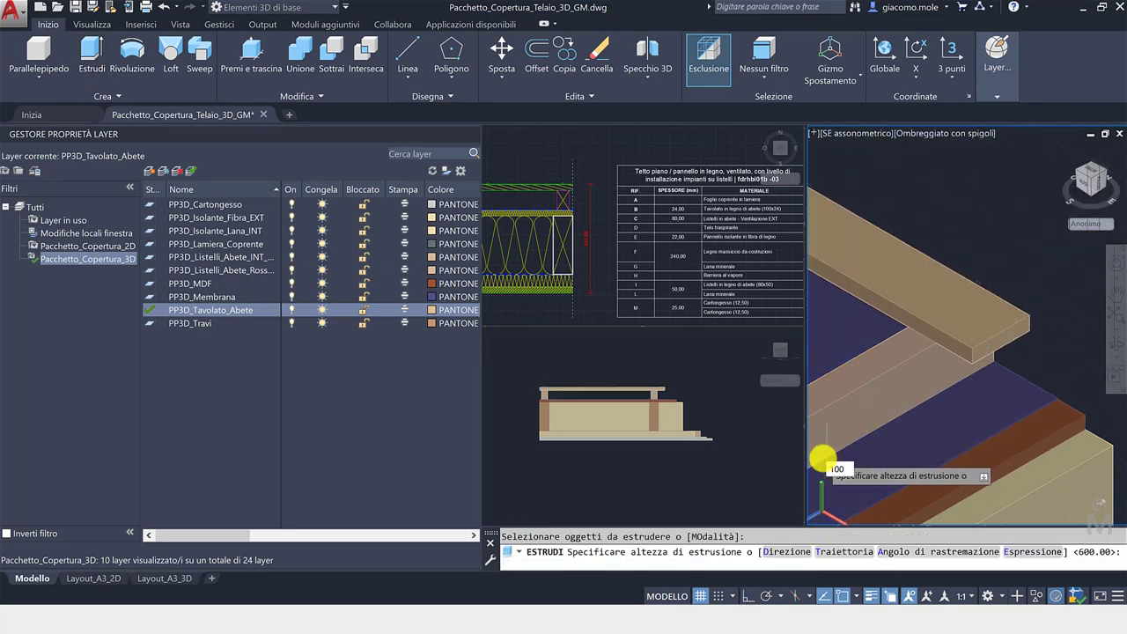
{"action": "key", "text": "Escape"}
{"action": "scroll", "coordinate": [1012, 326], "scroll_direction": "down", "scroll_amount": 2}
- Copy the plank repeatedly, about 400 apart, side by side across the battens
{"action": "left_click", "coordinate": [1058, 315]}
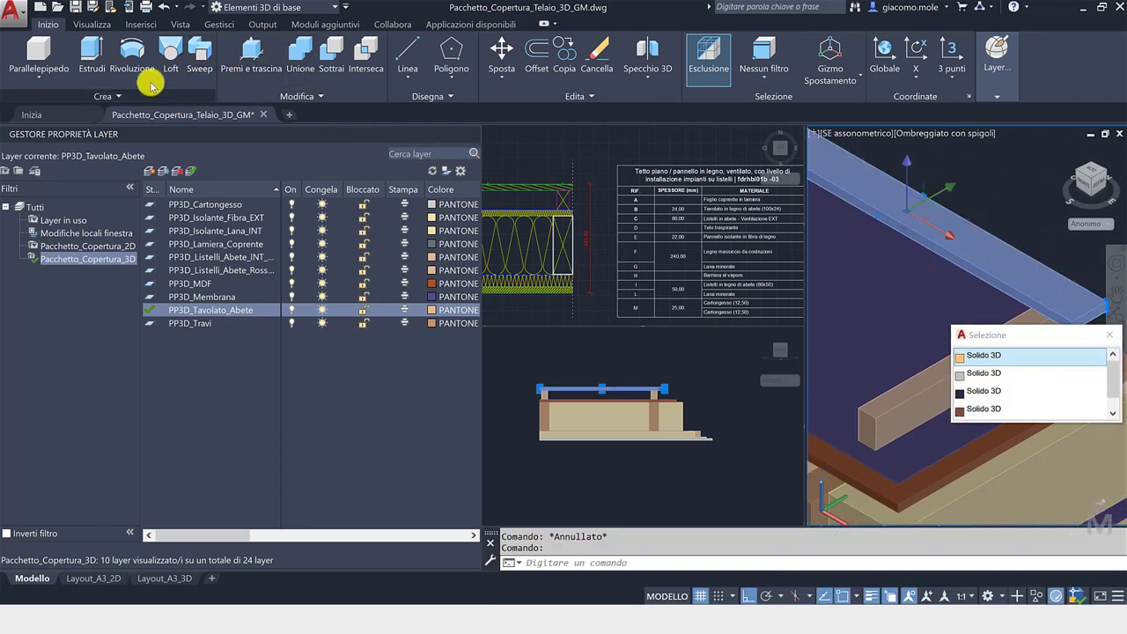
{"action": "left_click", "coordinate": [563, 53]}
{"action": "scroll", "coordinate": [911, 268], "scroll_direction": "up", "scroll_amount": 2}
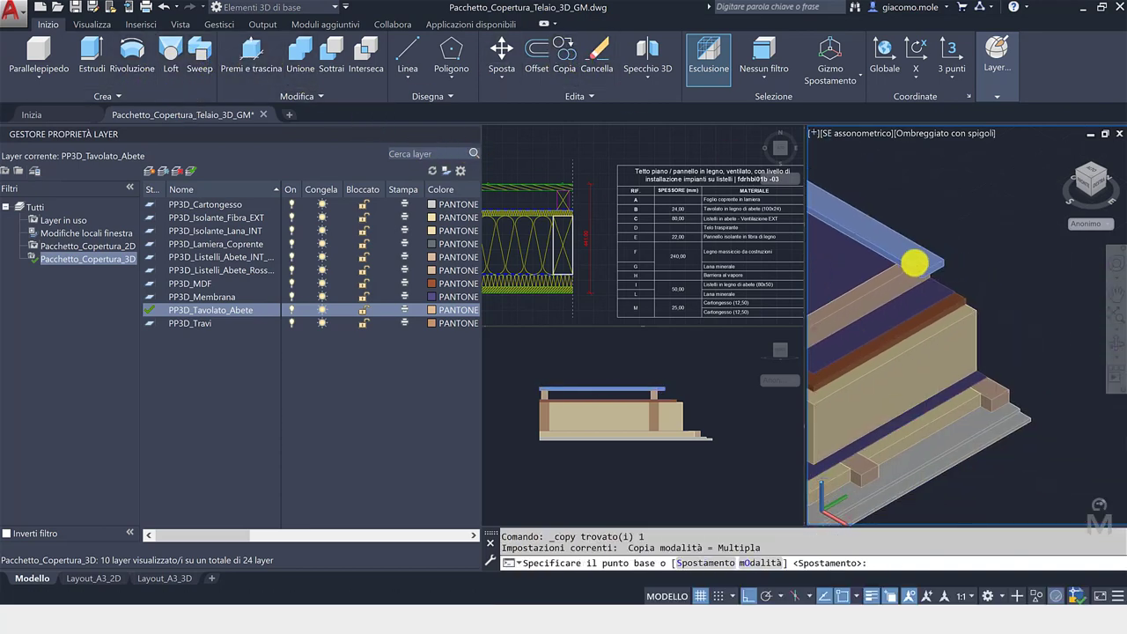
{"action": "scroll", "coordinate": [913, 262], "scroll_direction": "up", "scroll_amount": 1}
{"action": "left_click", "coordinate": [992, 269]}
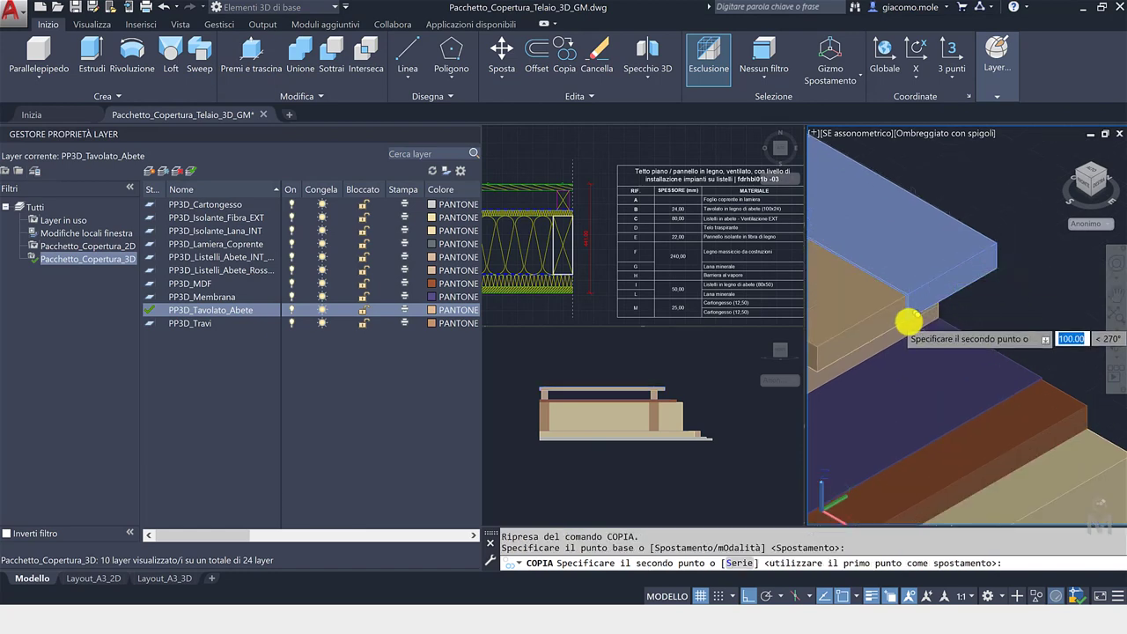
{"action": "left_click", "coordinate": [909, 323]}
{"action": "scroll", "coordinate": [1056, 247], "scroll_direction": "up", "scroll_amount": 2}
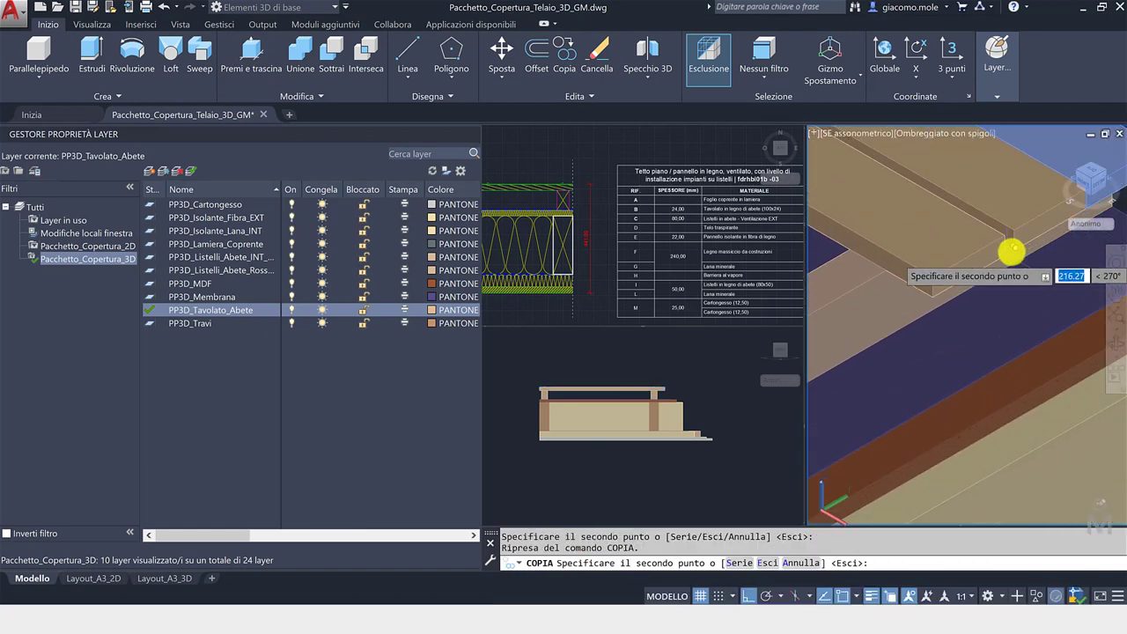
{"action": "left_click", "coordinate": [943, 294]}
{"action": "scroll", "coordinate": [933, 299], "scroll_direction": "down", "scroll_amount": 2}
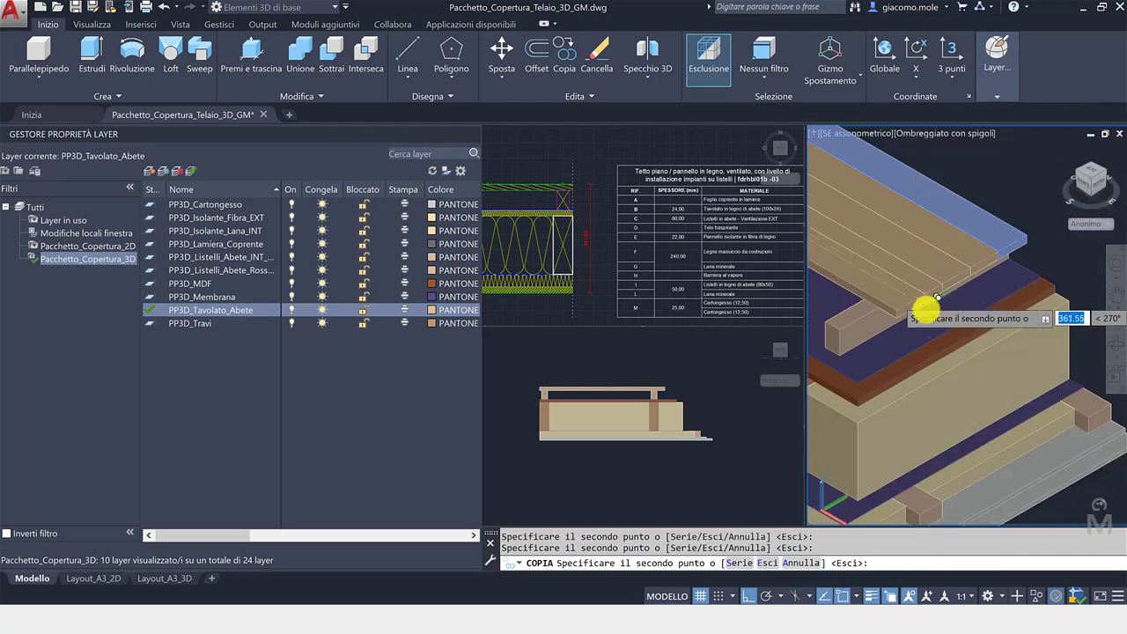
{"action": "scroll", "coordinate": [914, 310], "scroll_direction": "down", "scroll_amount": 1}
{"action": "scroll", "coordinate": [917, 308], "scroll_direction": "up", "scroll_amount": 1}
{"action": "scroll", "coordinate": [915, 306], "scroll_direction": "down", "scroll_amount": 2}
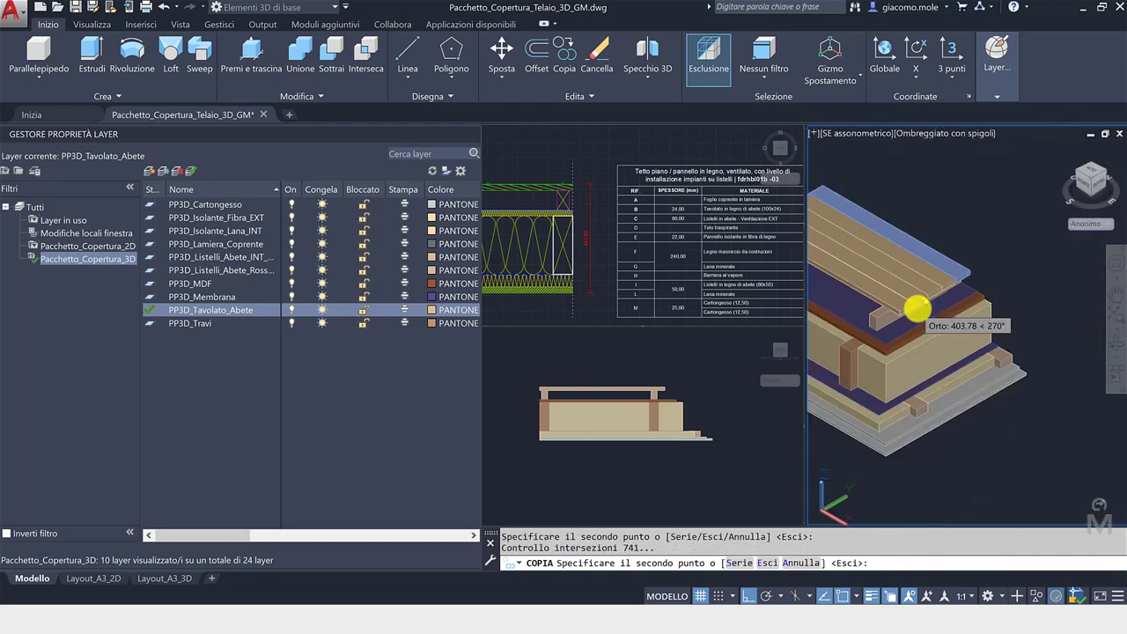
{"action": "scroll", "coordinate": [916, 307], "scroll_direction": "down", "scroll_amount": 1}
{"action": "key", "text": "Return"}
{"action": "scroll", "coordinate": [952, 271], "scroll_direction": "down", "scroll_amount": 2}
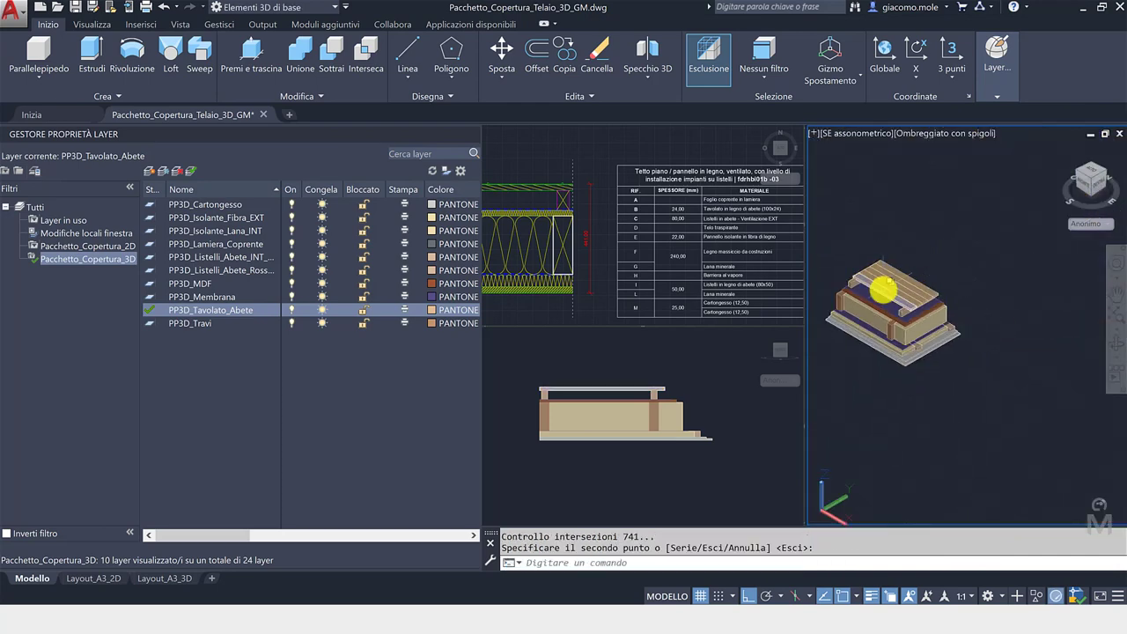
{"action": "scroll", "coordinate": [881, 288], "scroll_direction": "up", "scroll_amount": 1}
{"action": "scroll", "coordinate": [933, 296], "scroll_direction": "up", "scroll_amount": 2}
{"action": "scroll", "coordinate": [911, 289], "scroll_direction": "down", "scroll_amount": 1}
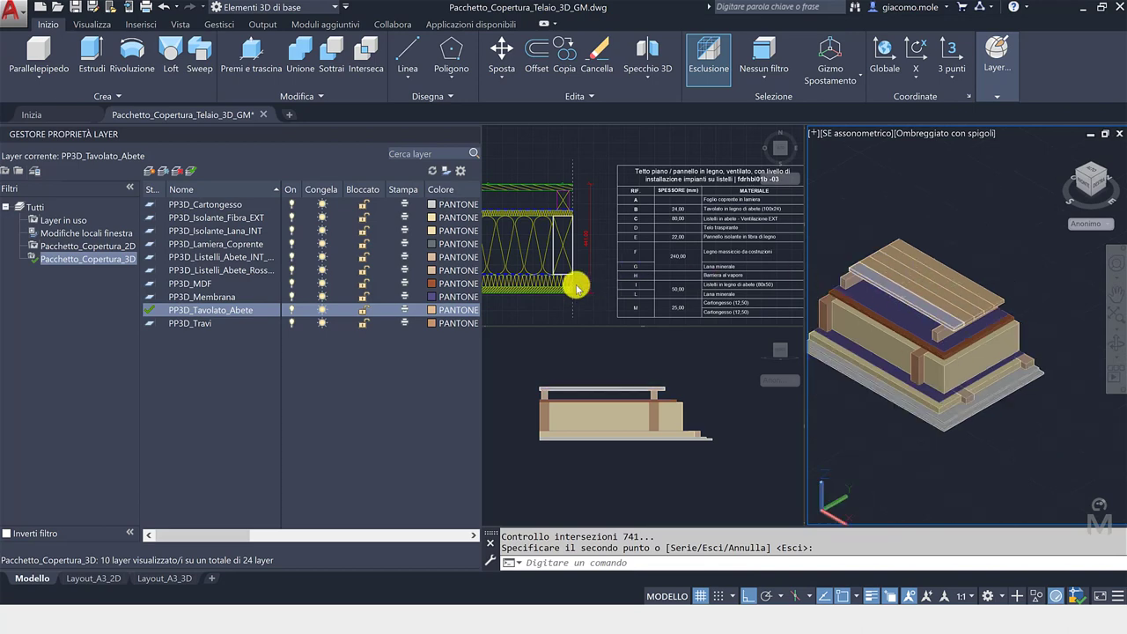
- Extrude the top outline 450 on PP3D_Lamiera_Coprente as the metal covering sheet
{"action": "double_click", "coordinate": [229, 244]}
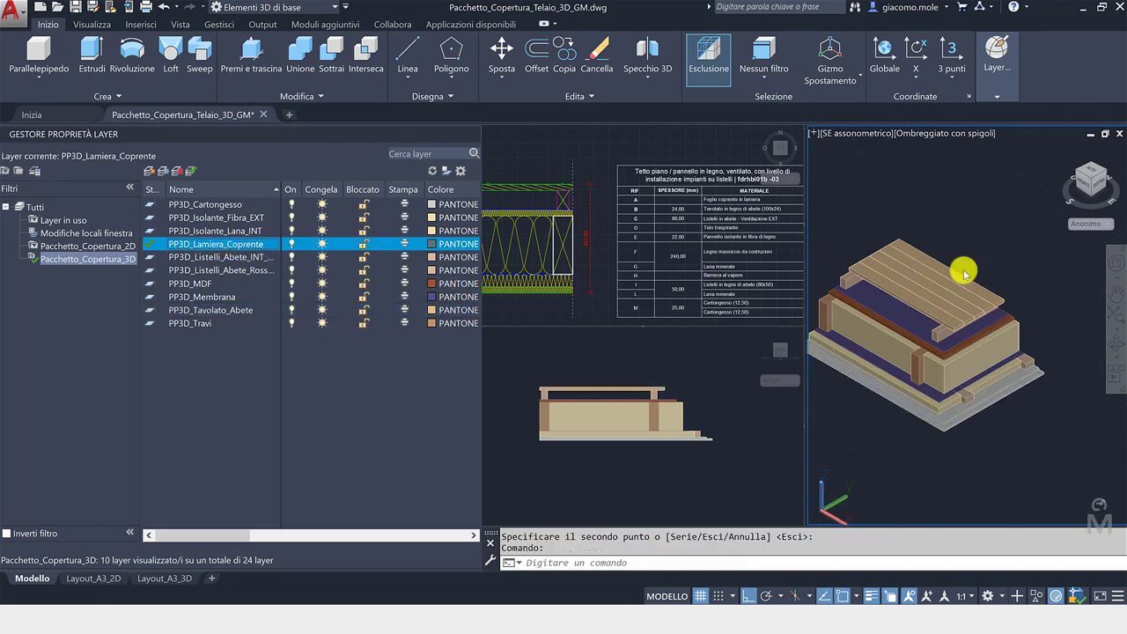
{"action": "scroll", "coordinate": [1003, 282], "scroll_direction": "up", "scroll_amount": 2}
{"action": "scroll", "coordinate": [977, 313], "scroll_direction": "up", "scroll_amount": 2}
{"action": "scroll", "coordinate": [950, 316], "scroll_direction": "up", "scroll_amount": 2}
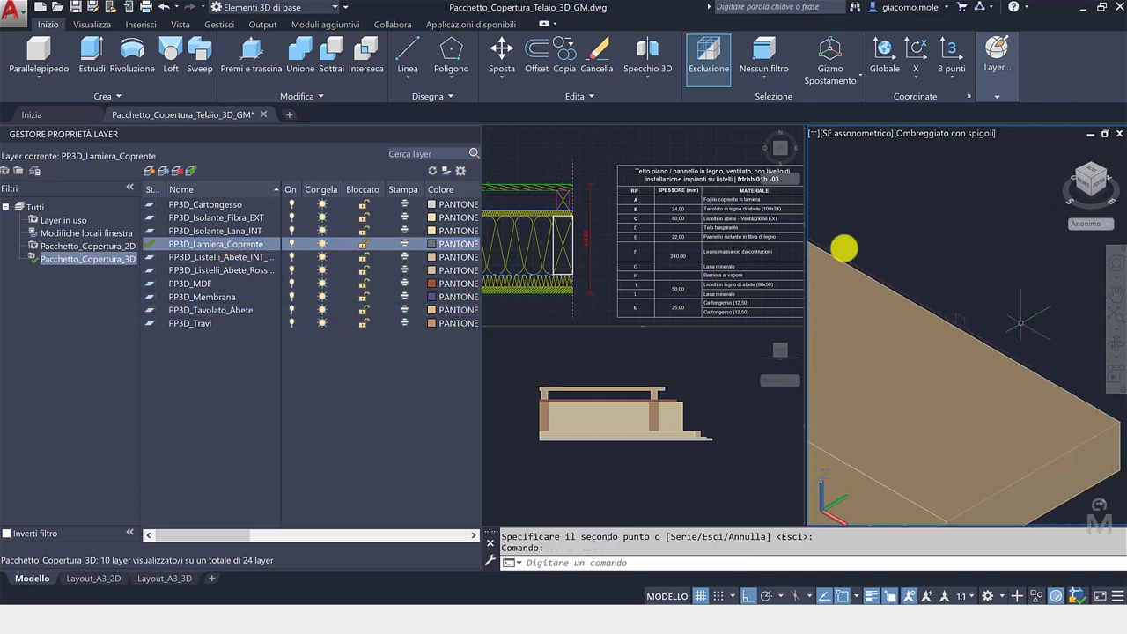
{"action": "left_click", "coordinate": [90, 48]}
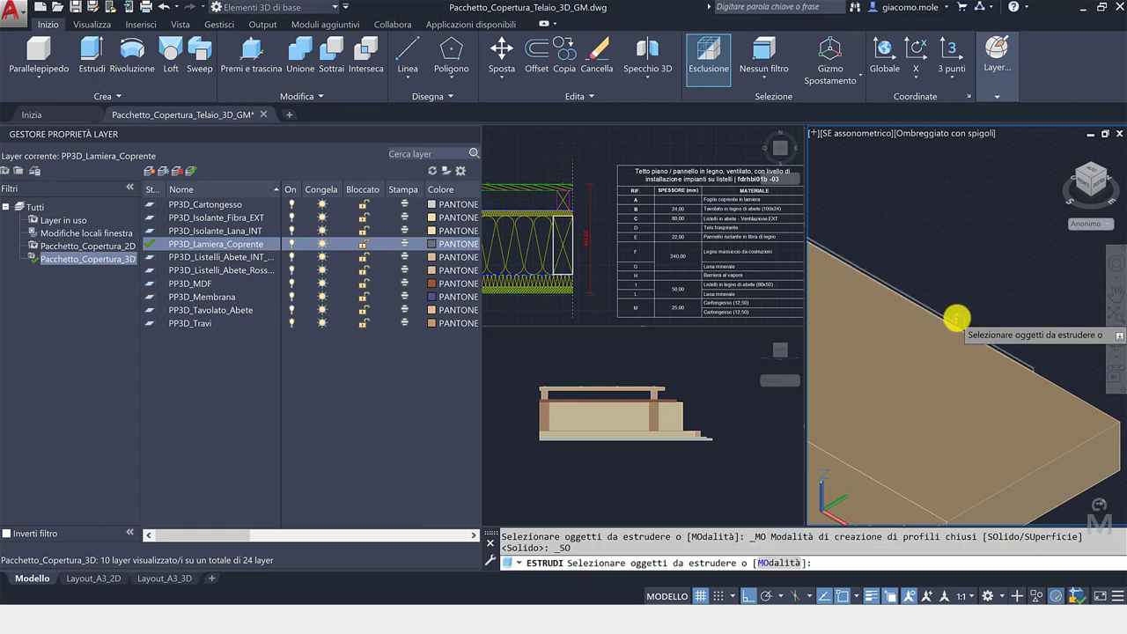
{"action": "left_click", "coordinate": [956, 319]}
{"action": "key", "text": "Return"}
{"action": "scroll", "coordinate": [951, 352], "scroll_direction": "down", "scroll_amount": 2}
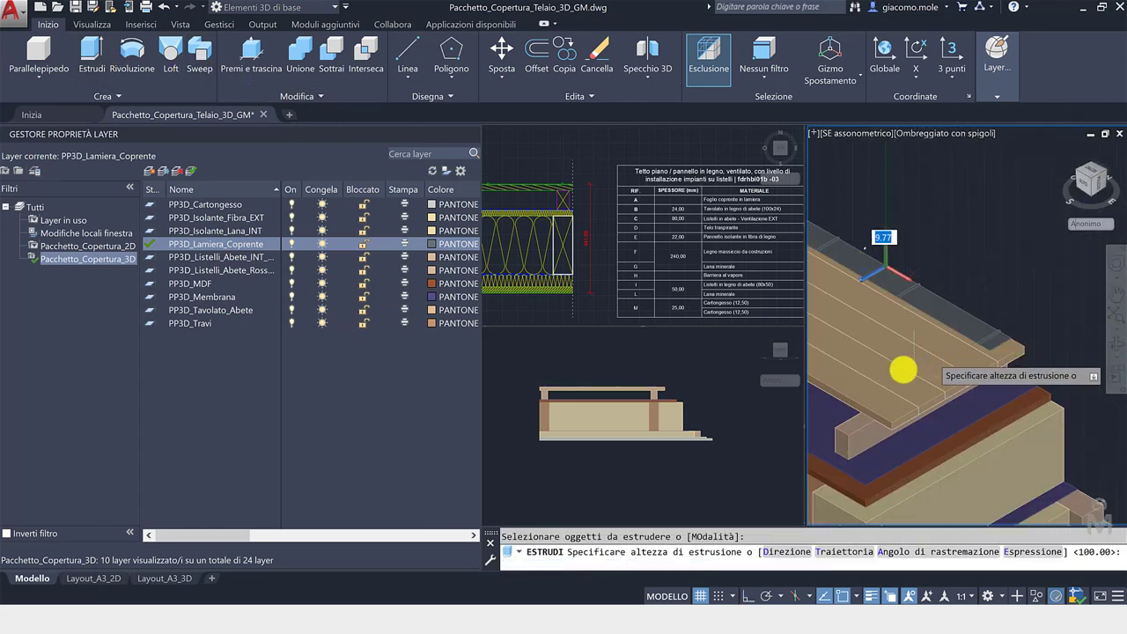
{"action": "scroll", "coordinate": [916, 375], "scroll_direction": "down", "scroll_amount": 2}
{"action": "type", "text": "4"}
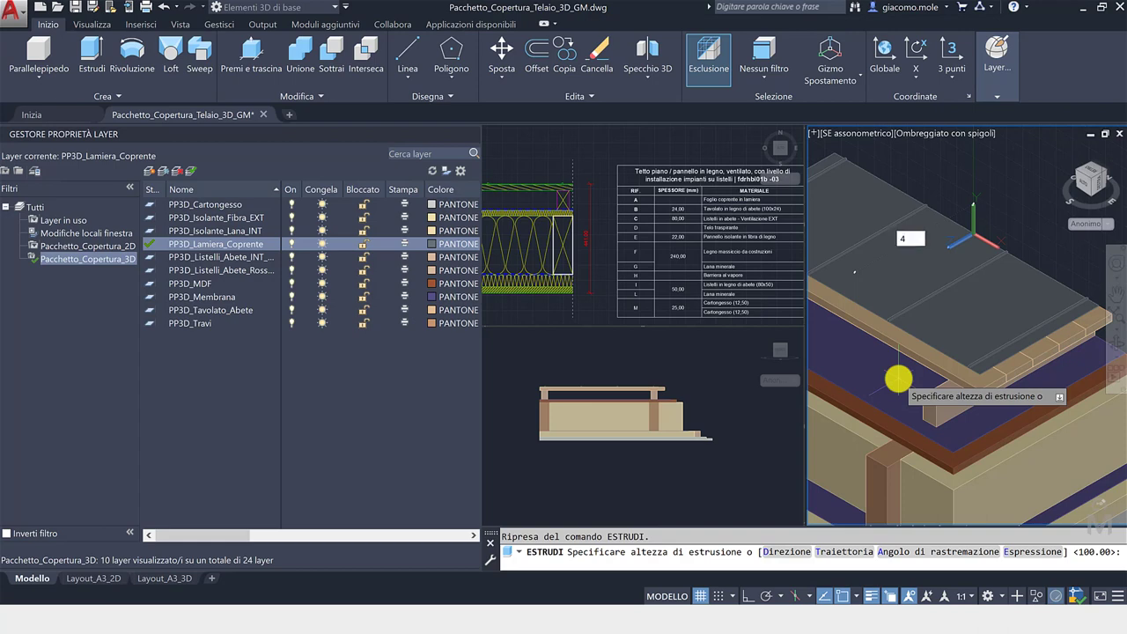
{"action": "type", "text": "50"}
{"action": "key", "text": "Return"}
- Orbit the model to inspect the new covering sheet
{"action": "scroll", "coordinate": [1015, 360], "scroll_direction": "down", "scroll_amount": 5}
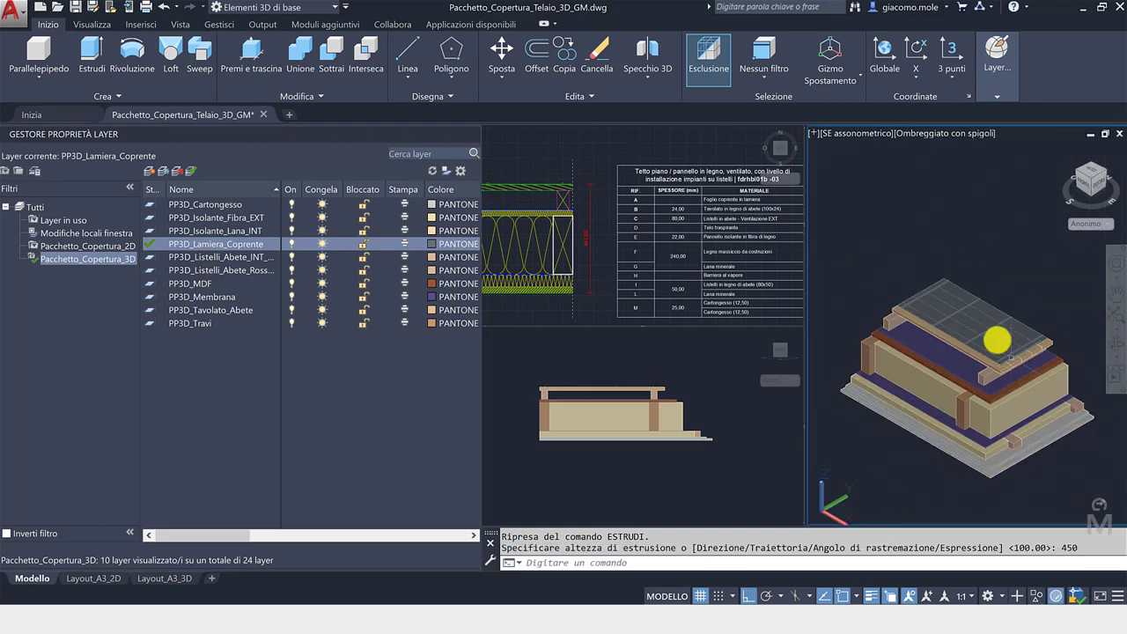
{"action": "middle_click_drag", "start_coordinate": [862, 418], "coordinate": [914, 430], "text": "shift"}
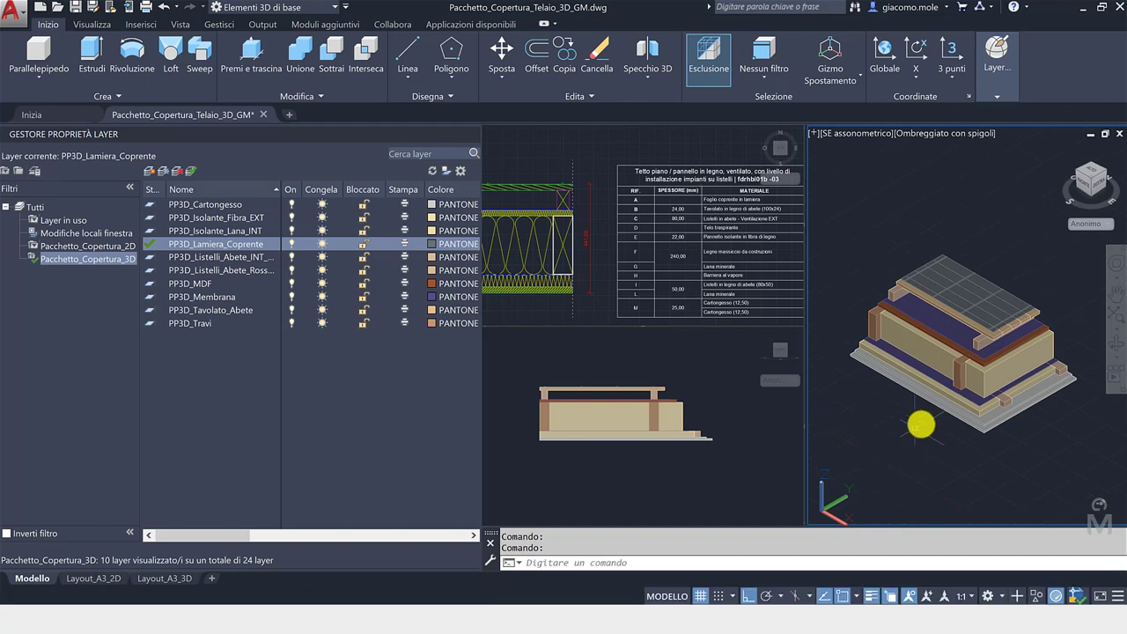
{"action": "scroll", "coordinate": [935, 431], "scroll_direction": "up", "scroll_amount": 2}
{"action": "middle_click_drag", "start_coordinate": [951, 435], "coordinate": [956, 454], "text": "shift"}
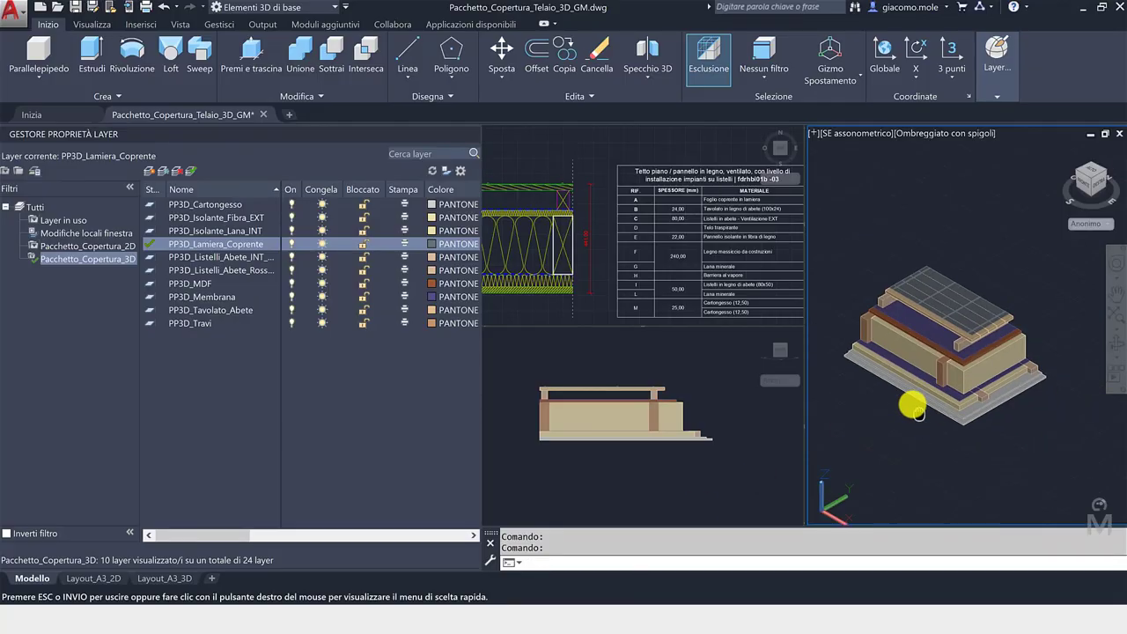
- Collapse the Layer Properties palette so the viewports get wider
{"action": "scroll", "coordinate": [910, 402], "scroll_direction": "down", "scroll_amount": 3}
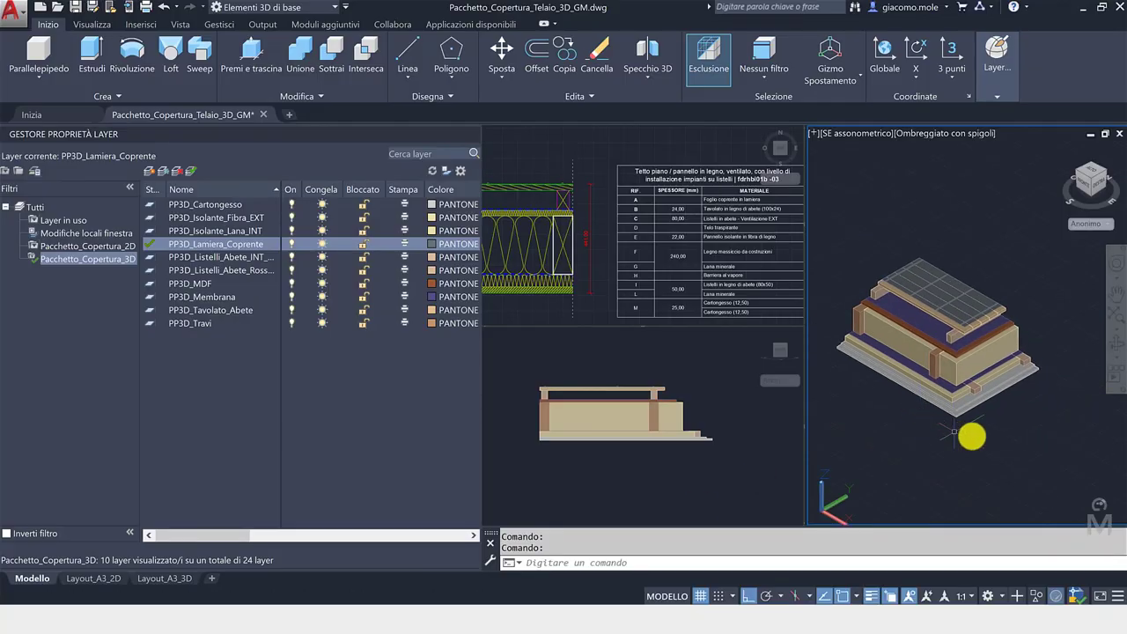
{"action": "mouse_move", "coordinate": [969, 432]}
{"action": "middle_mouse_down"}
{"action": "mouse_move", "coordinate": [931, 455]}
{"action": "mouse_move", "coordinate": [1008, 414]}
{"action": "middle_mouse_up"}
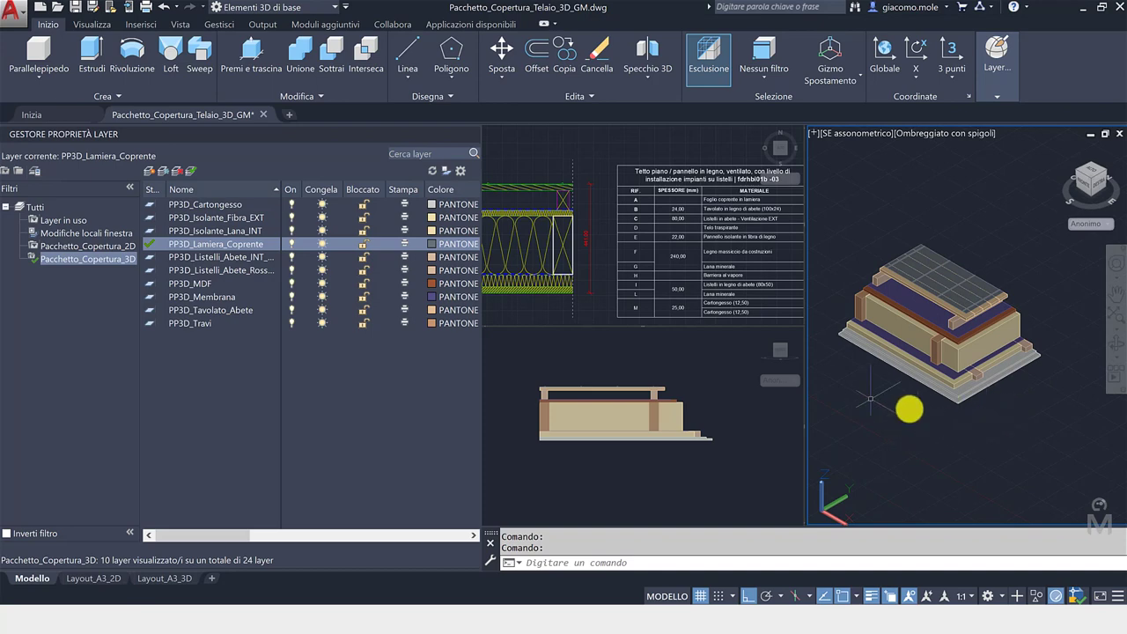
{"action": "left_click", "coordinate": [458, 134]}
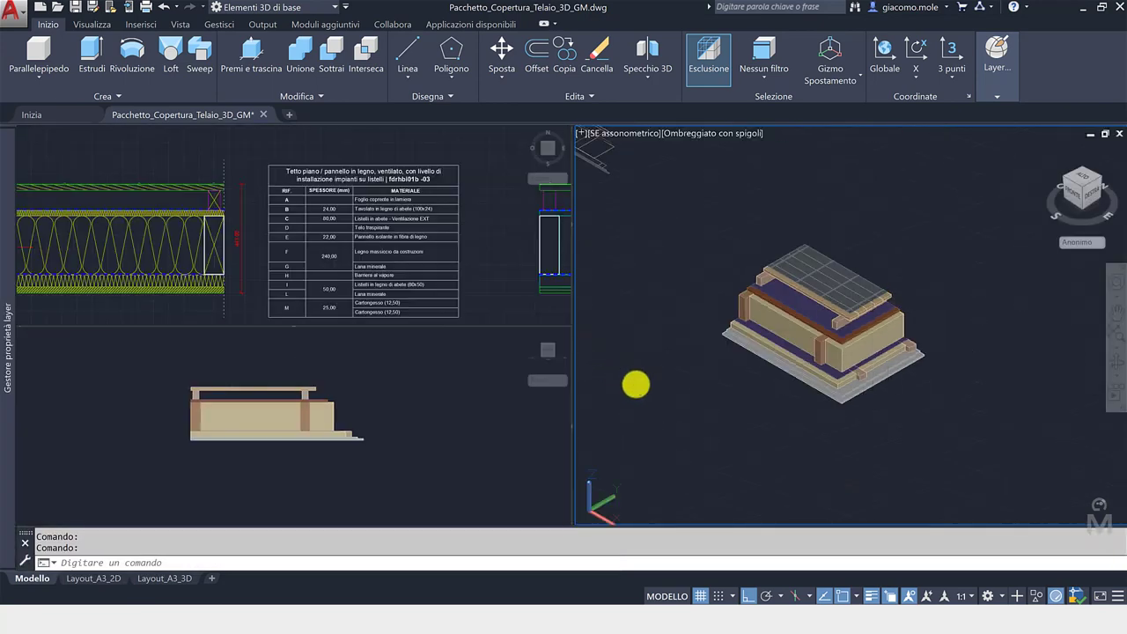
- Zoom and pan the plan view, then window-select the entire roof package model
{"action": "scroll", "coordinate": [716, 344], "scroll_direction": "down", "scroll_amount": 3}
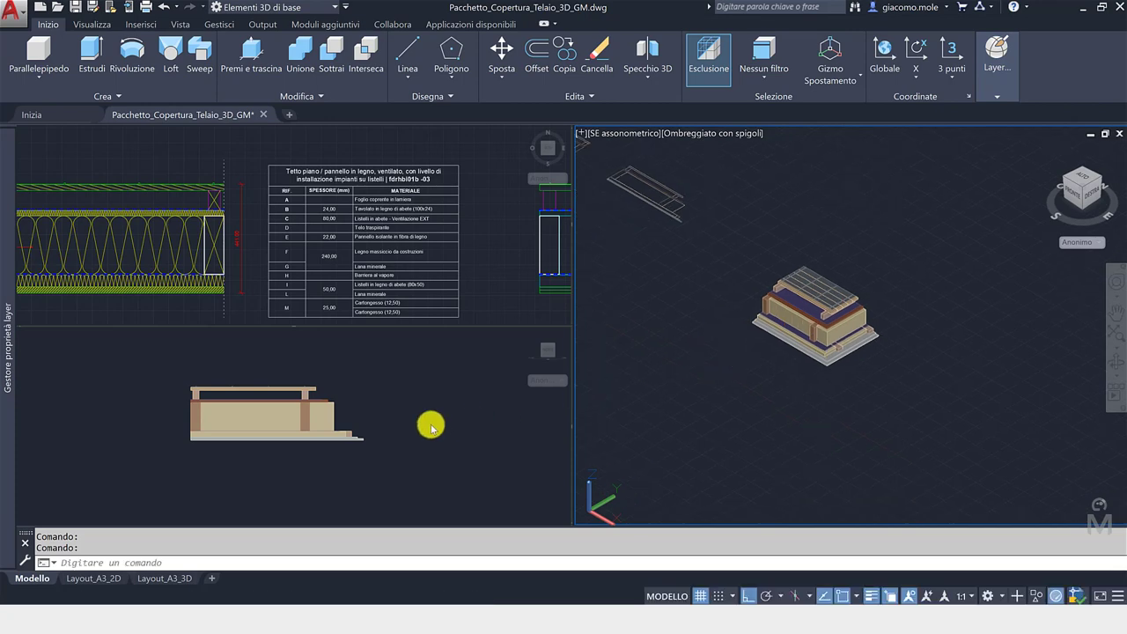
{"action": "left_click", "coordinate": [394, 417]}
{"action": "scroll", "coordinate": [296, 397], "scroll_direction": "up", "scroll_amount": 2}
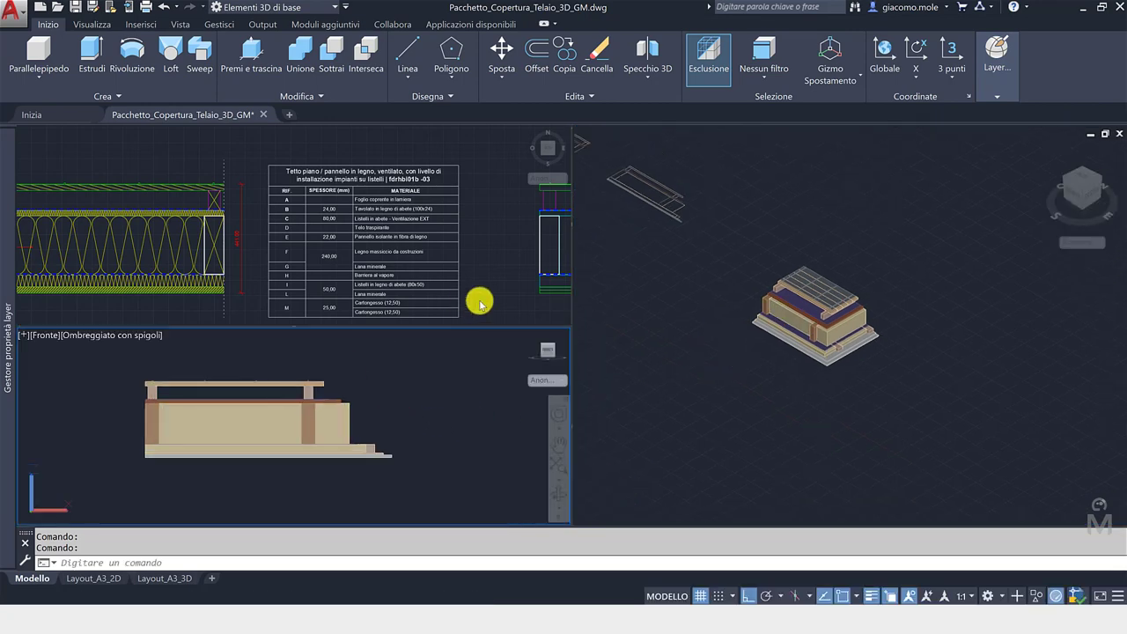
{"action": "scroll", "coordinate": [435, 269], "scroll_direction": "down", "scroll_amount": 1}
{"action": "scroll", "coordinate": [440, 278], "scroll_direction": "down", "scroll_amount": 1}
{"action": "scroll", "coordinate": [352, 280], "scroll_direction": "down", "scroll_amount": 2}
{"action": "scroll", "coordinate": [246, 259], "scroll_direction": "down", "scroll_amount": 2}
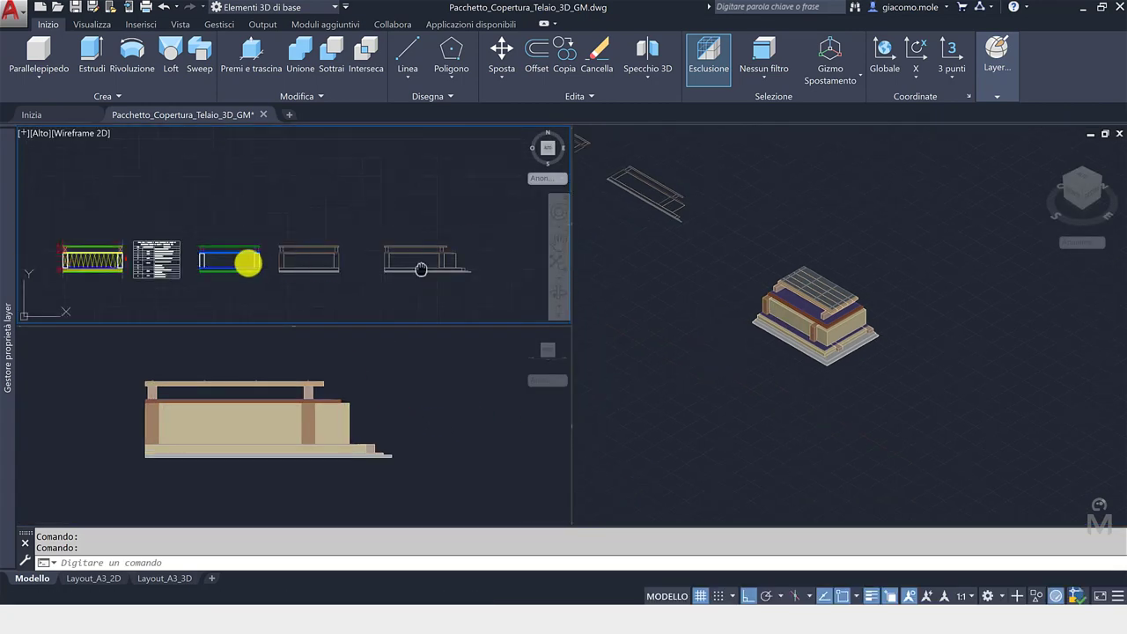
{"action": "middle_click_drag", "start_coordinate": [247, 258], "coordinate": [403, 254]}
{"action": "scroll", "coordinate": [449, 264], "scroll_direction": "up", "scroll_amount": 2}
{"action": "scroll", "coordinate": [476, 281], "scroll_direction": "down", "scroll_amount": 1}
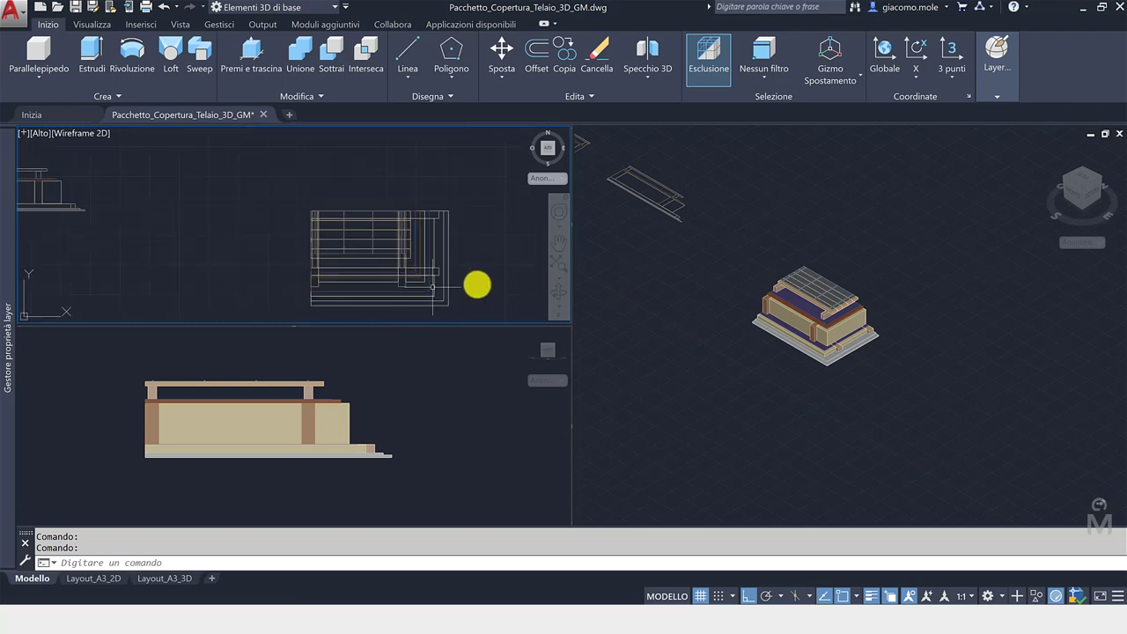
{"action": "mouse_move", "coordinate": [478, 284]}
{"action": "middle_mouse_down"}
{"action": "mouse_move", "coordinate": [390, 261]}
{"action": "mouse_move", "coordinate": [313, 264]}
{"action": "middle_mouse_up"}
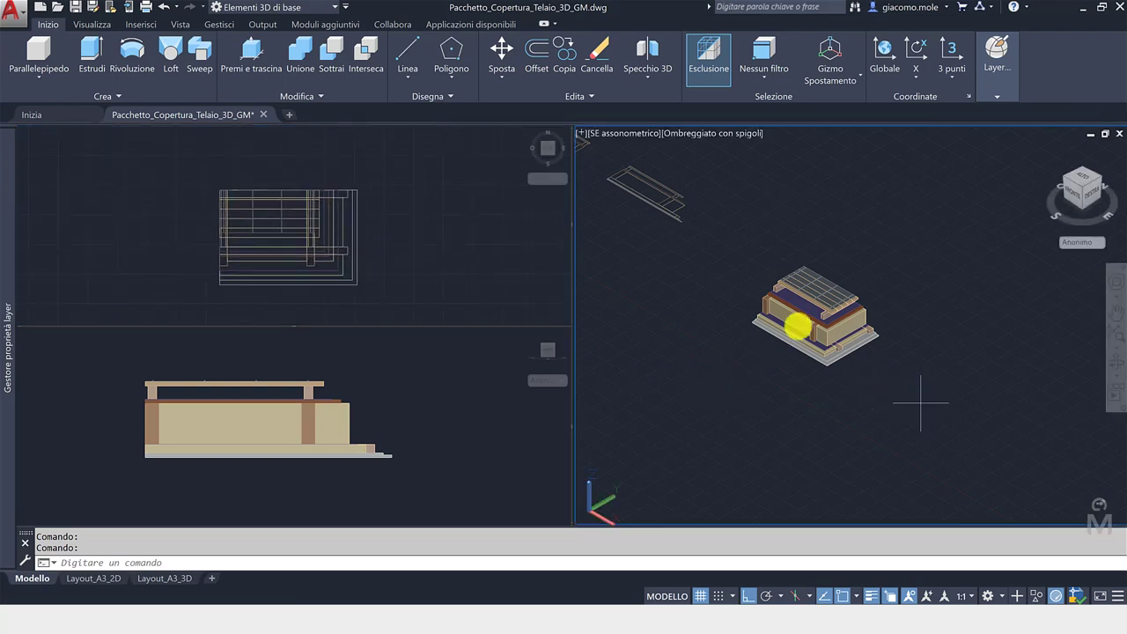
{"action": "left_click", "coordinate": [920, 402]}
{"action": "left_click", "coordinate": [737, 251]}
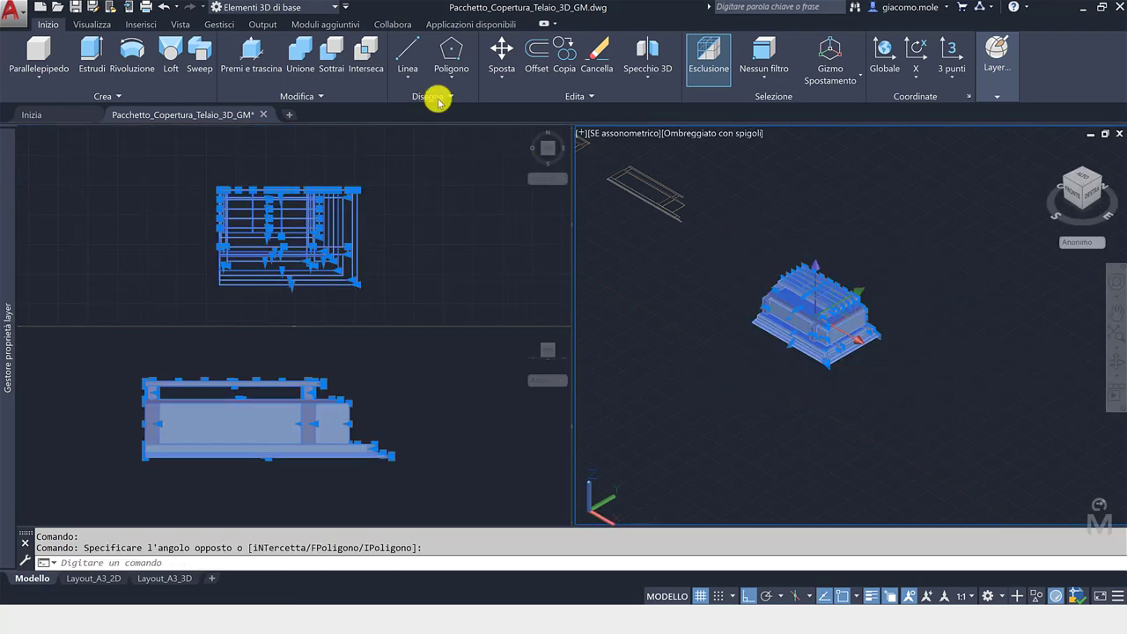
- Copy the whole selected 20-object roof package to a spot beside the original
{"action": "left_click", "coordinate": [564, 53]}
{"action": "scroll", "coordinate": [745, 377], "scroll_direction": "down", "scroll_amount": 2}
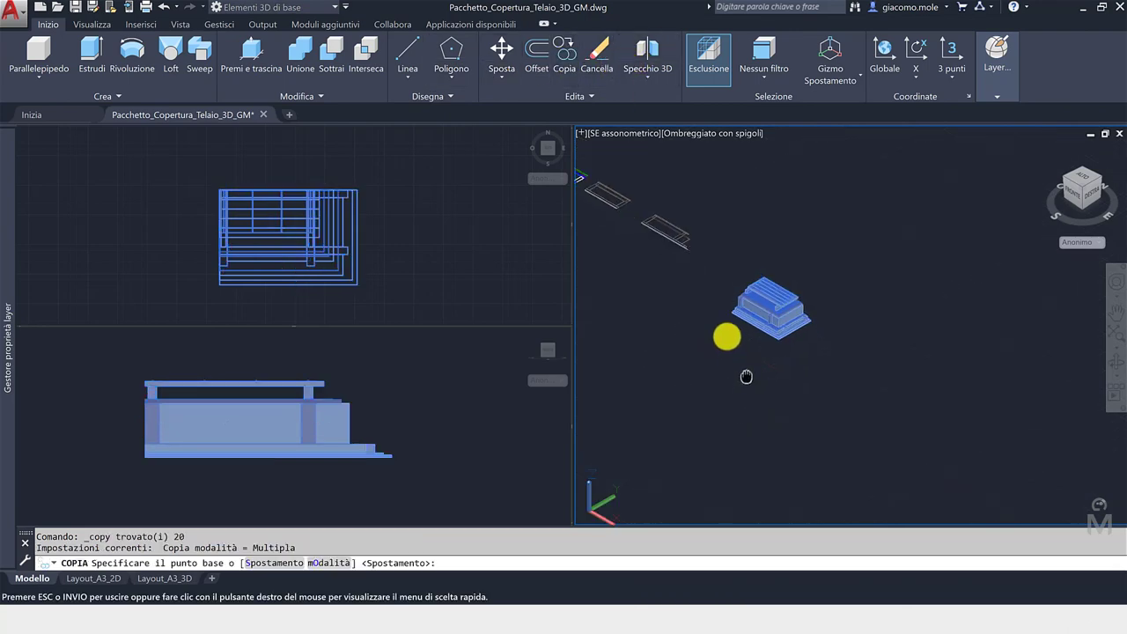
{"action": "left_click", "coordinate": [779, 352]}
{"action": "middle_click_drag", "start_coordinate": [928, 457], "coordinate": [801, 370]}
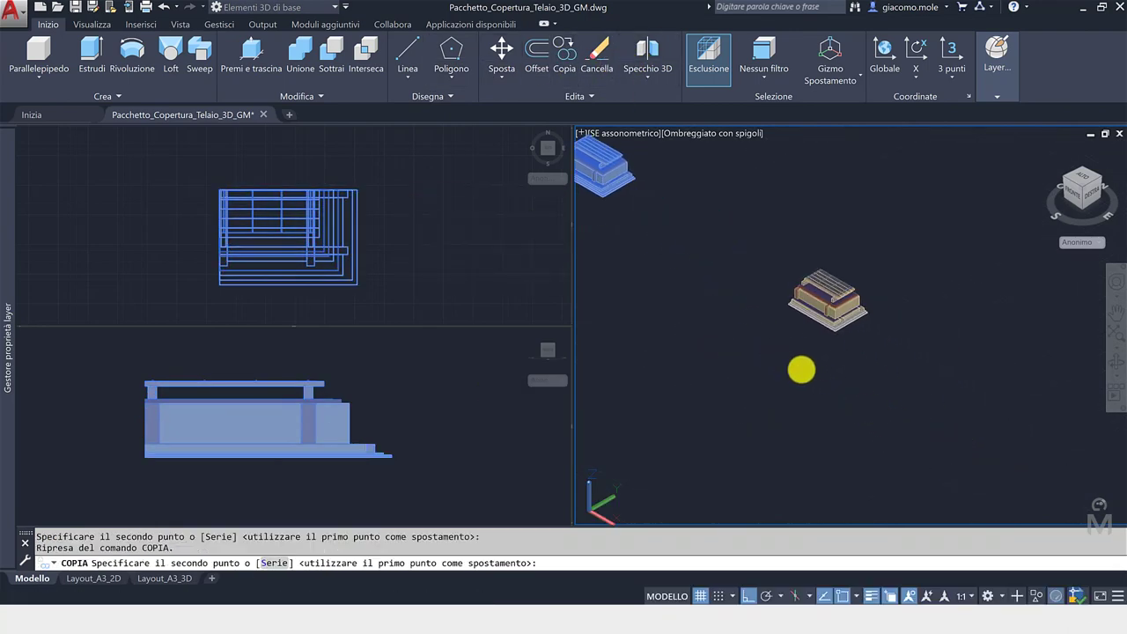
{"action": "left_click", "coordinate": [808, 375]}
{"action": "key", "text": "Return"}
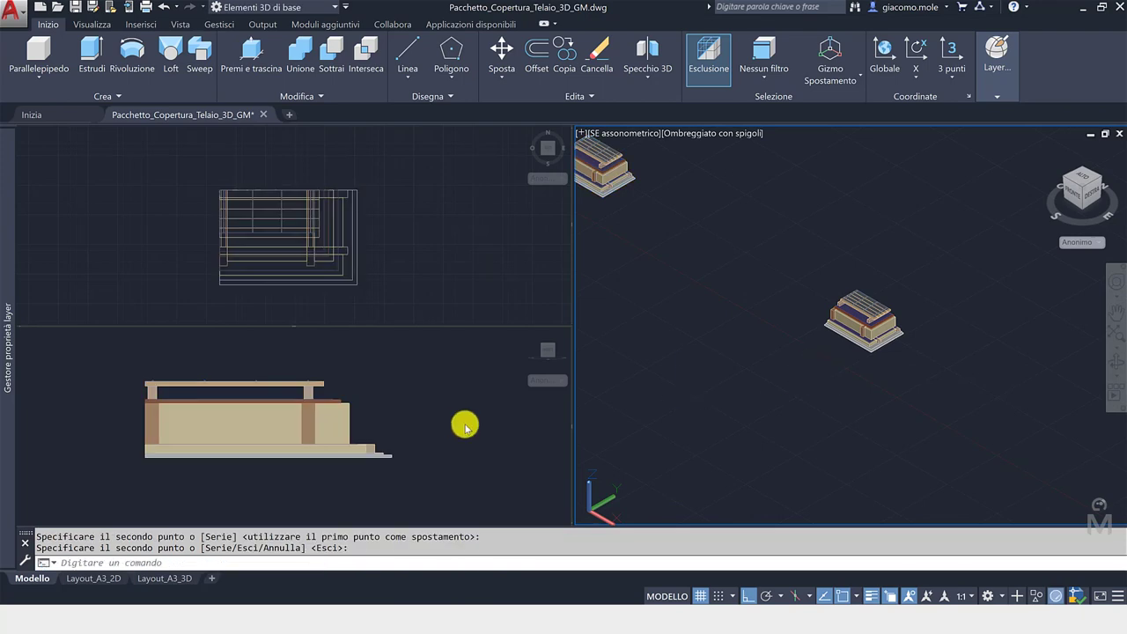
{"action": "left_click", "coordinate": [455, 417]}
{"action": "scroll", "coordinate": [440, 410], "scroll_direction": "down", "scroll_amount": 2}
{"action": "mouse_move", "coordinate": [440, 410]}
{"action": "middle_mouse_down"}
{"action": "mouse_move", "coordinate": [447, 437]}
{"action": "mouse_move", "coordinate": [402, 450]}
{"action": "middle_mouse_up"}
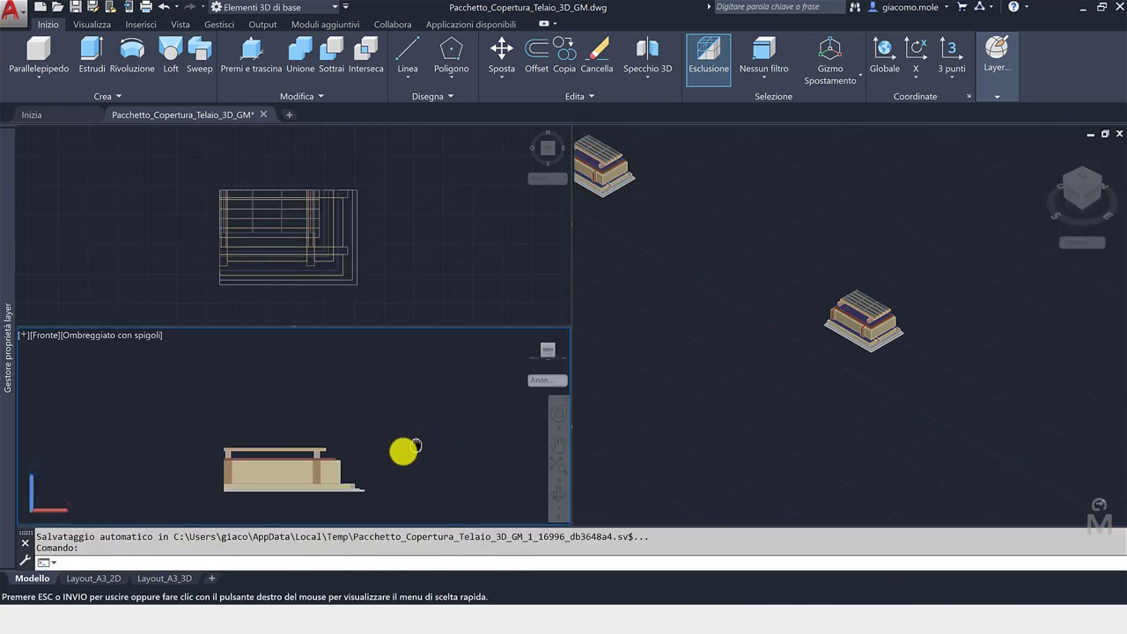
{"action": "left_click", "coordinate": [819, 365]}
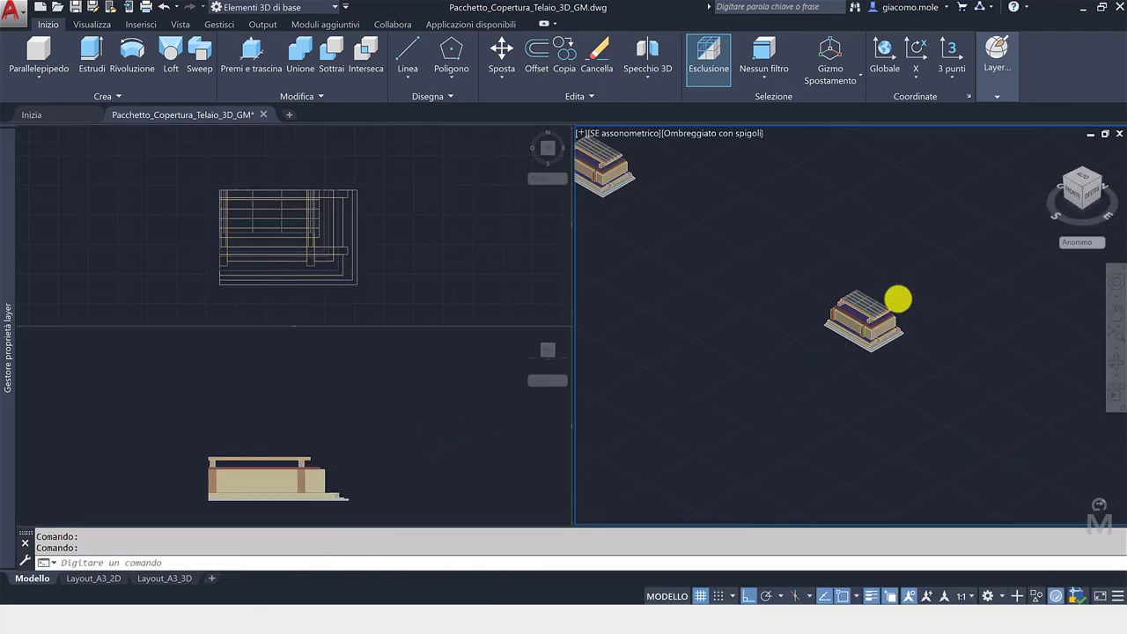
- Select the top covering sheet, lift it 100 in the Front view, then undo
{"action": "scroll", "coordinate": [898, 299], "scroll_direction": "up", "scroll_amount": 3}
{"action": "scroll", "coordinate": [892, 269], "scroll_direction": "up", "scroll_amount": 3}
{"action": "scroll", "coordinate": [973, 287], "scroll_direction": "up", "scroll_amount": 1}
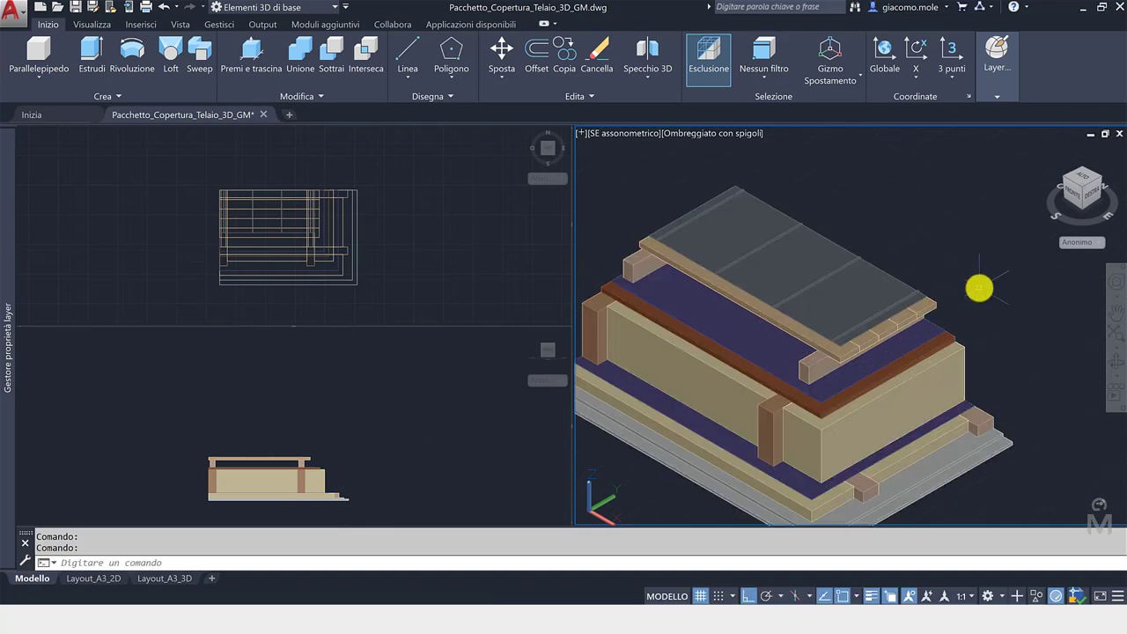
{"action": "left_click", "coordinate": [882, 278]}
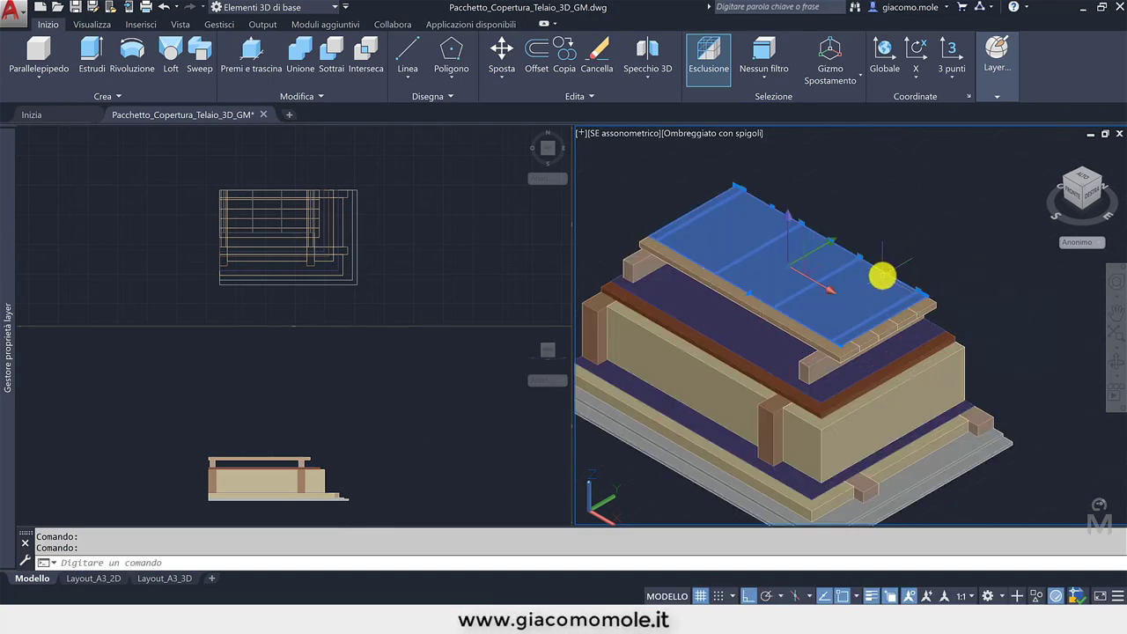
{"action": "scroll", "coordinate": [867, 231], "scroll_direction": "down", "scroll_amount": 2}
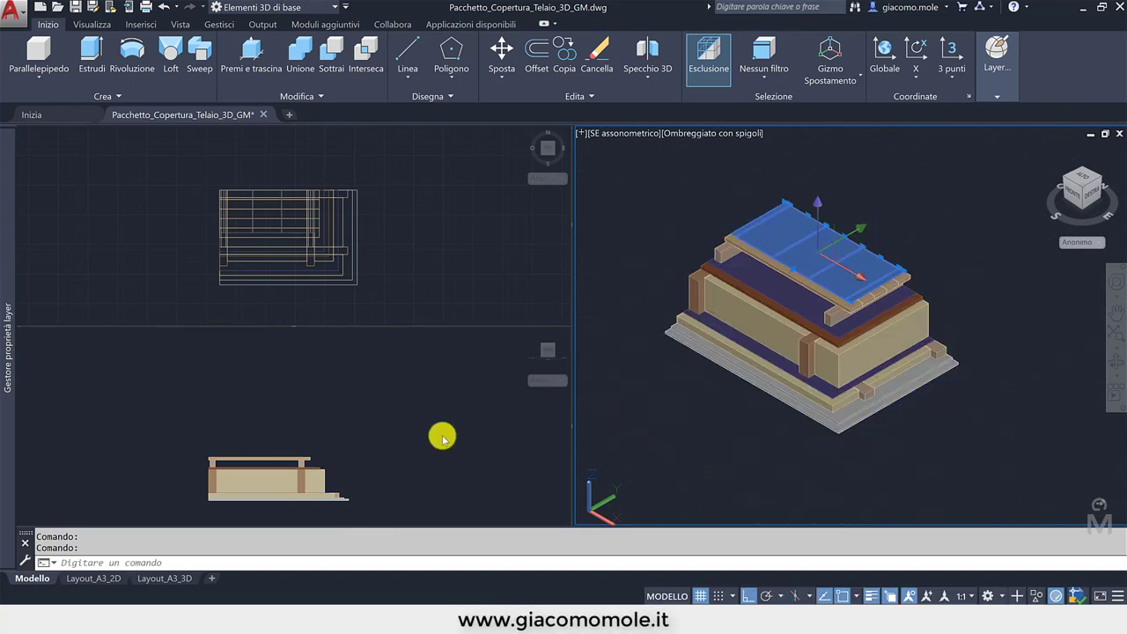
{"action": "left_click", "coordinate": [442, 437]}
{"action": "scroll", "coordinate": [373, 423], "scroll_direction": "down", "scroll_amount": 2}
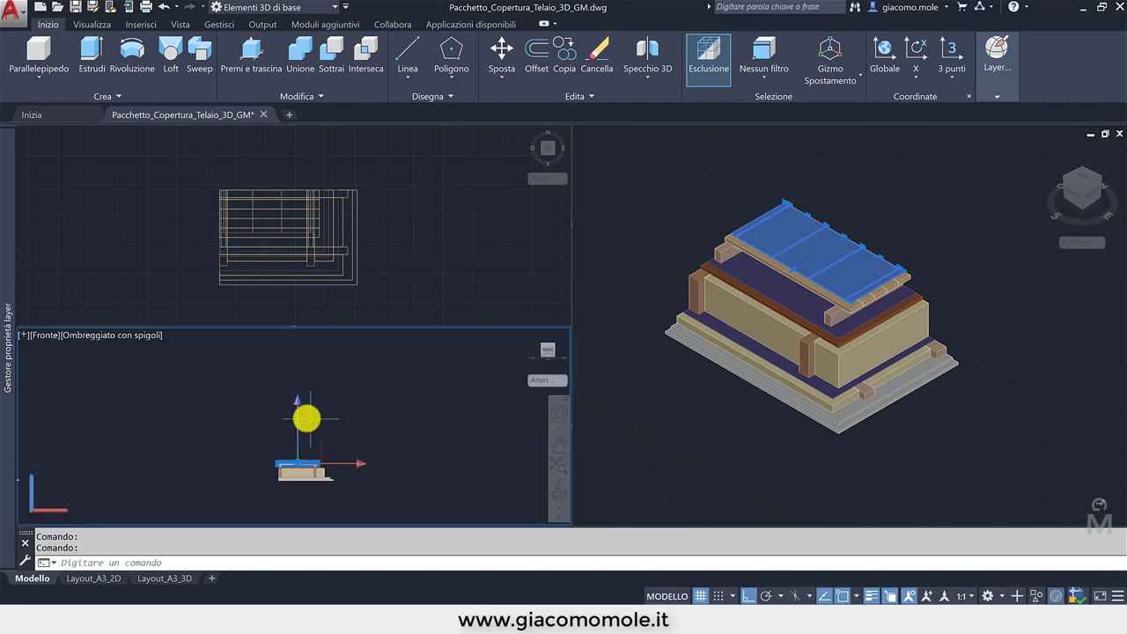
{"action": "left_click", "coordinate": [300, 398]}
{"action": "type", "text": "00"}
{"action": "key", "text": "Return"}
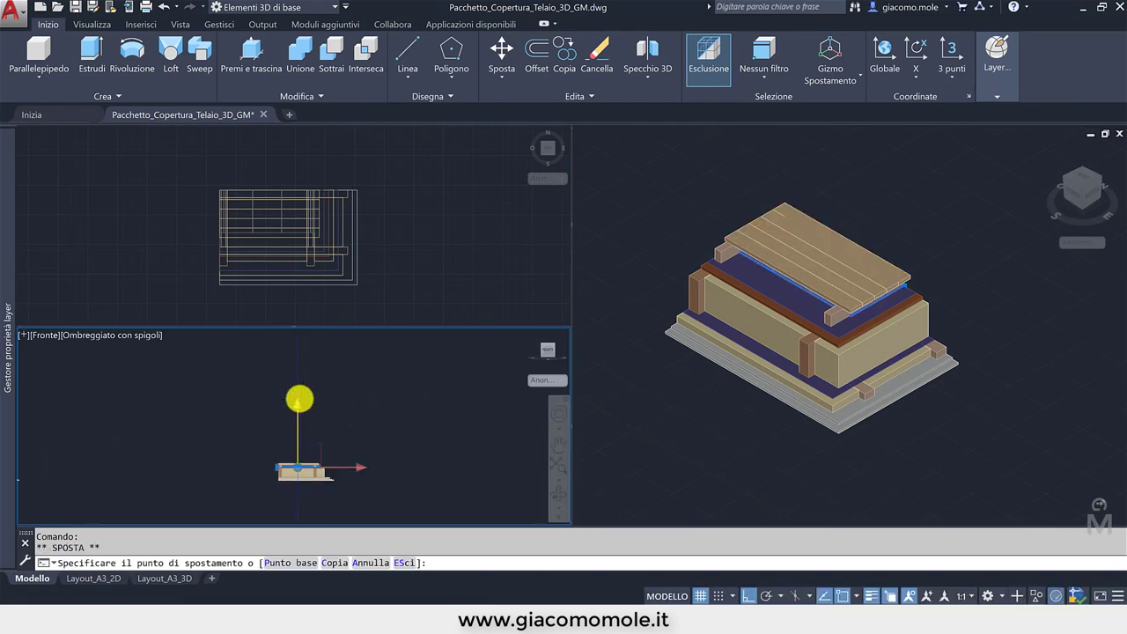
{"action": "key", "text": "ctrl+z"}
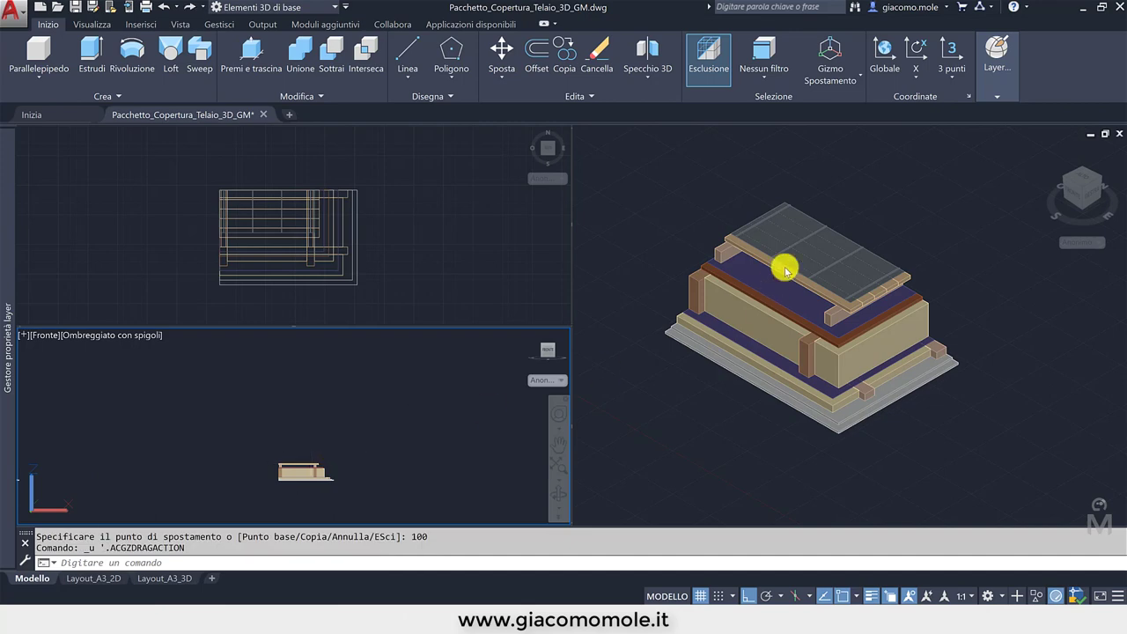
- Reselect the top metal sheet and lift it 1000 straight up along Z
{"action": "left_click", "coordinate": [801, 261]}
{"action": "left_click", "coordinate": [801, 260]}
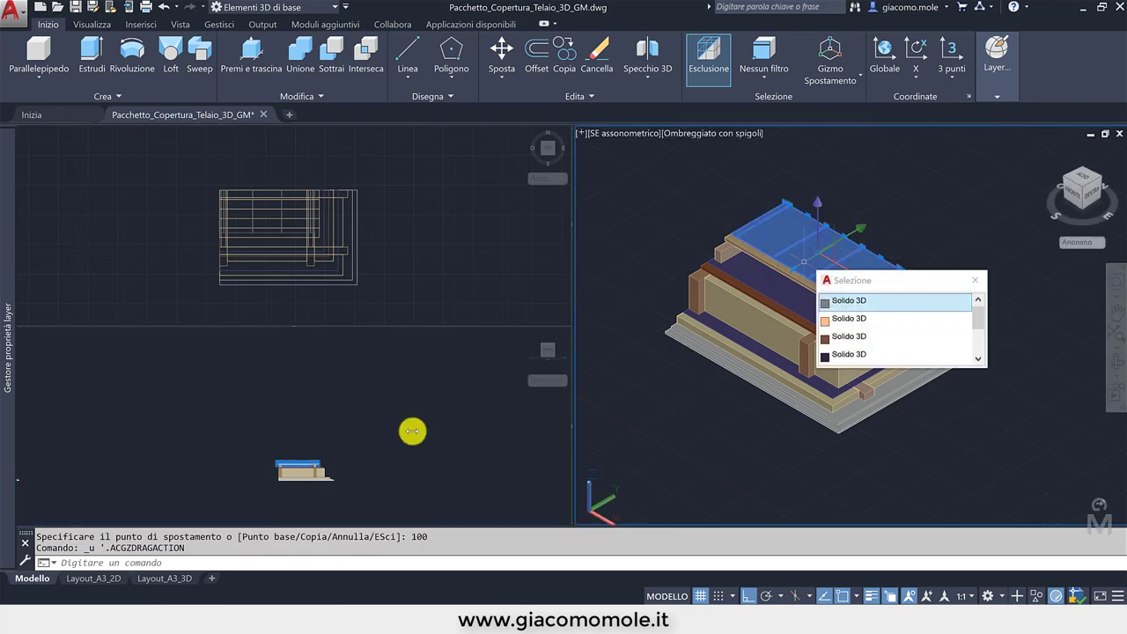
{"action": "left_click", "coordinate": [845, 298]}
{"action": "left_click", "coordinate": [297, 407]}
{"action": "left_click", "coordinate": [297, 407]}
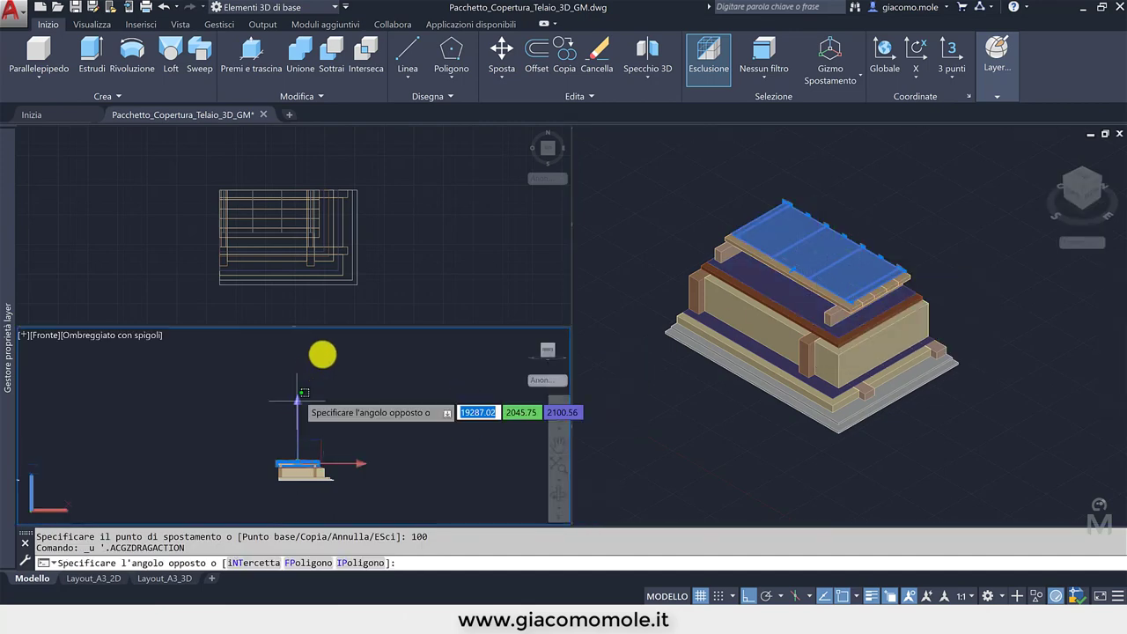
{"action": "left_click", "coordinate": [302, 440]}
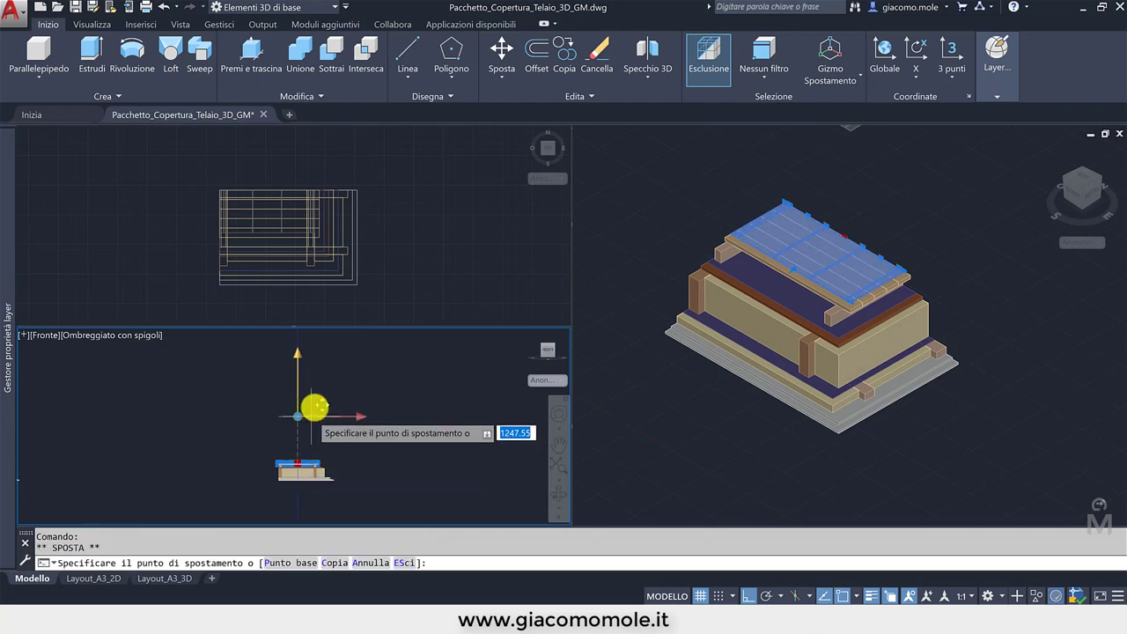
{"action": "type", "text": "1000"}
{"action": "key", "text": "Return"}
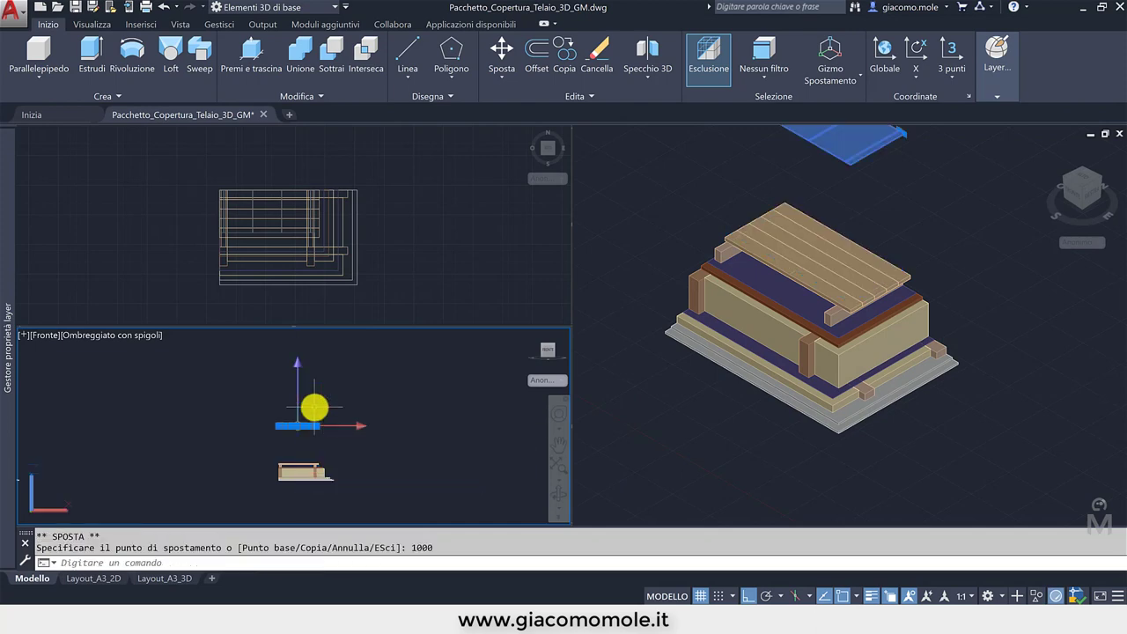
{"action": "key", "text": "Escape"}
{"action": "left_click", "coordinate": [751, 429]}
{"action": "scroll", "coordinate": [740, 426], "scroll_direction": "down", "scroll_amount": 1}
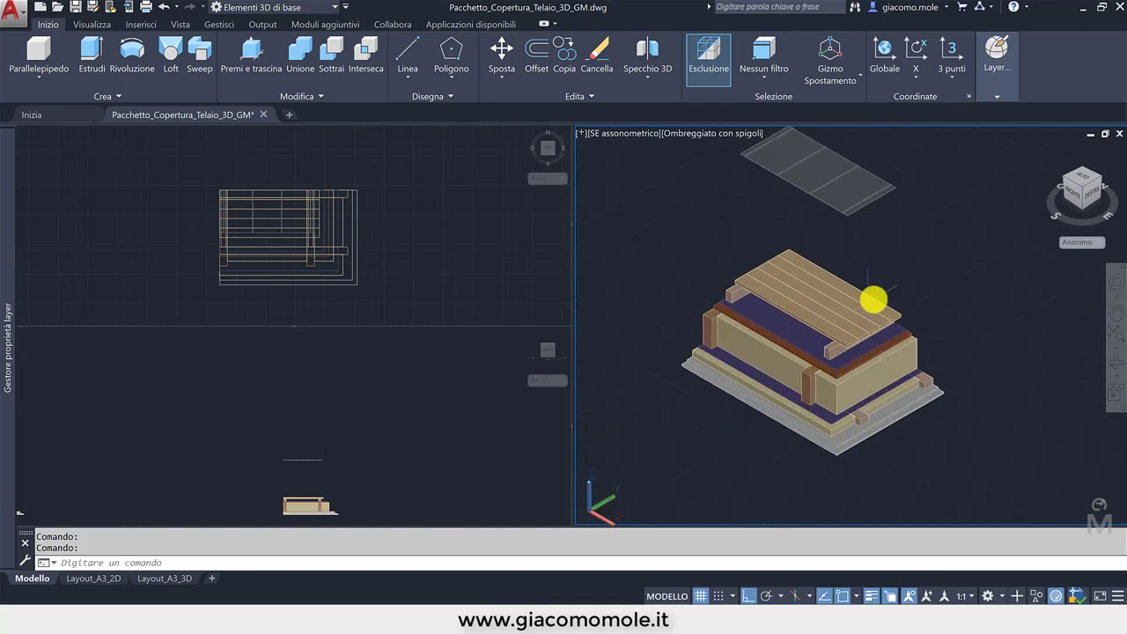
- Lift the top planks 900 units straight up
{"action": "left_click", "coordinate": [869, 301]}
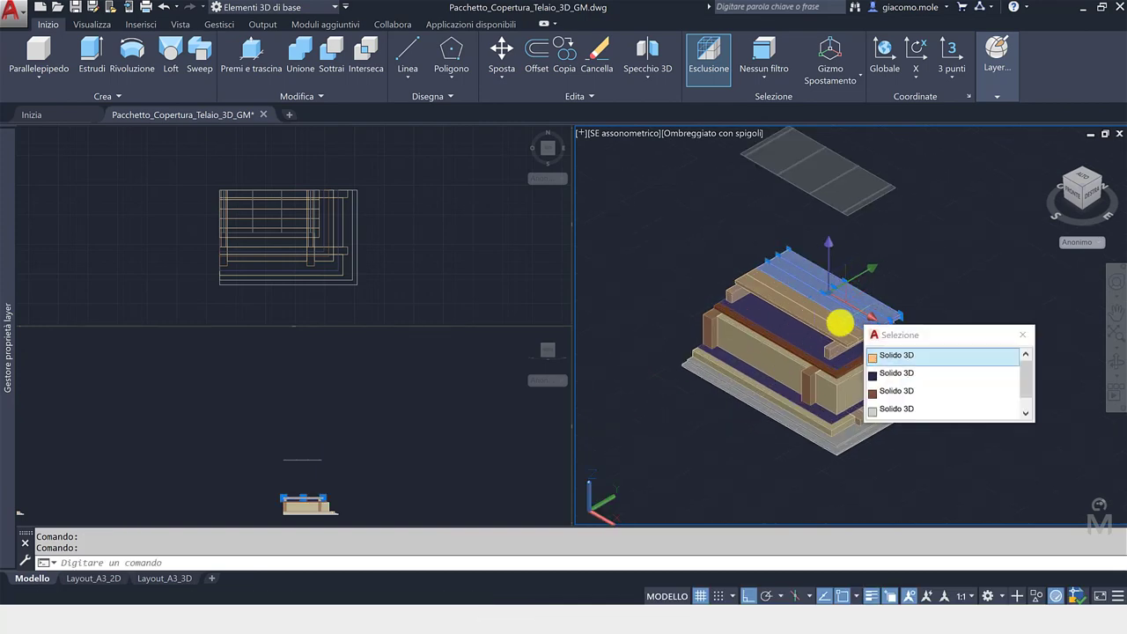
{"action": "left_click", "coordinate": [354, 468]}
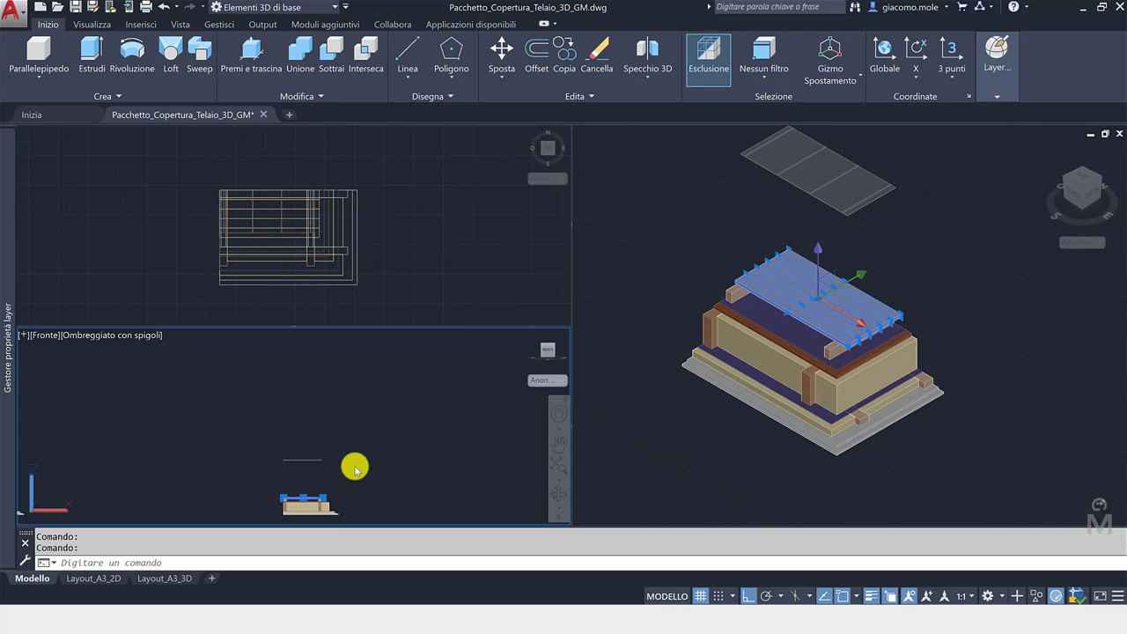
{"action": "left_click", "coordinate": [305, 432]}
{"action": "type", "text": "900"}
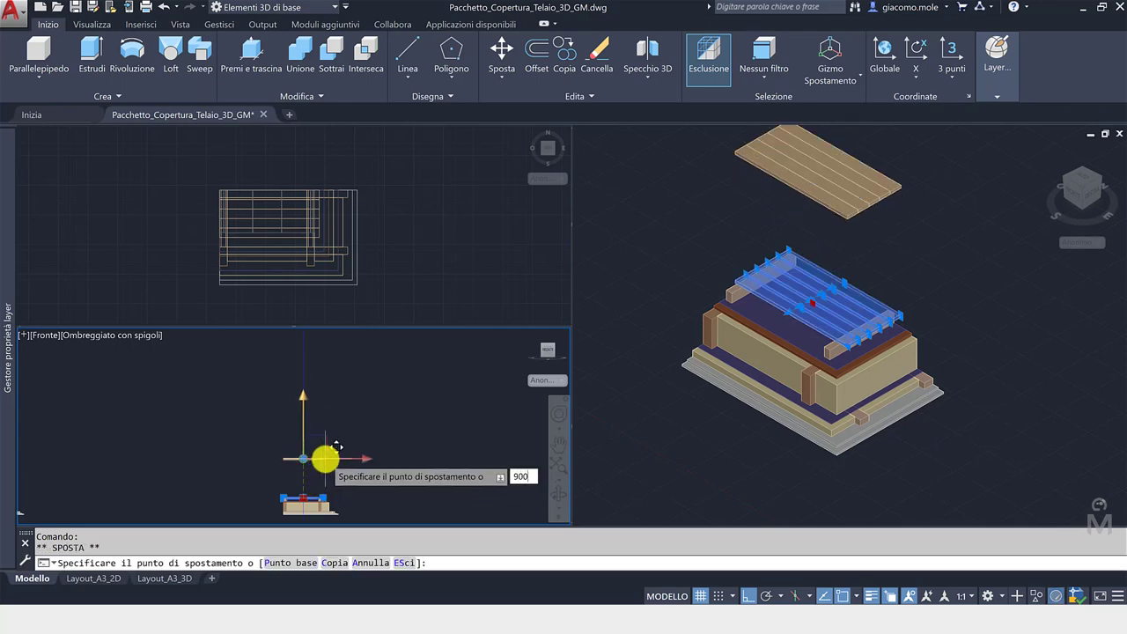
{"action": "key", "text": "Return"}
{"action": "key", "text": "Escape"}
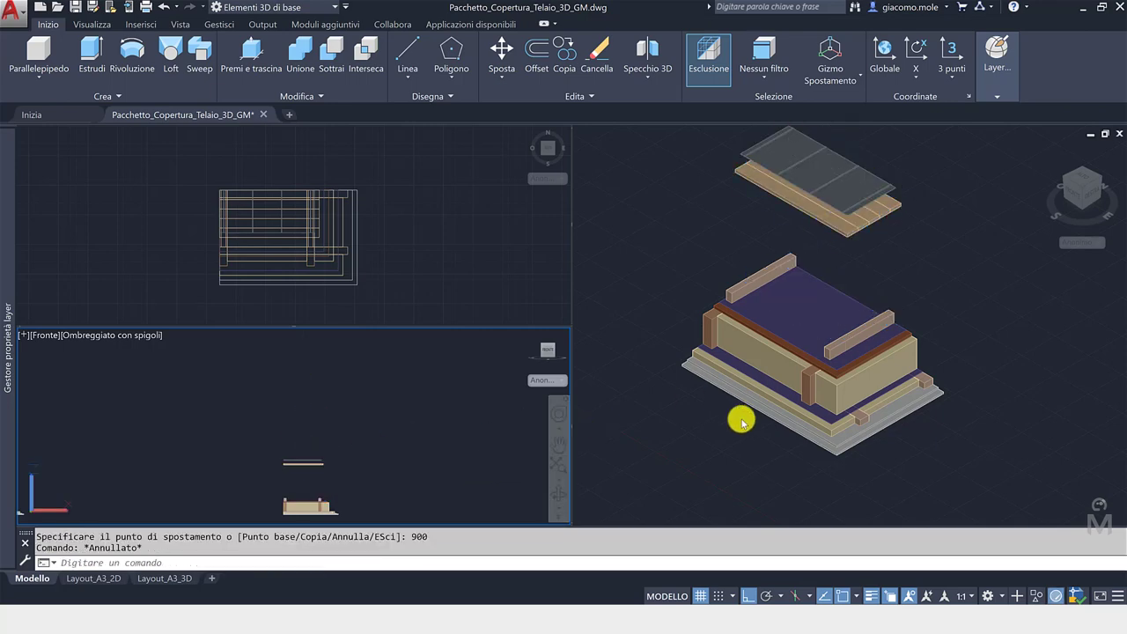
- Lift both cross battens 850 units straight up
{"action": "left_click", "coordinate": [752, 287]}
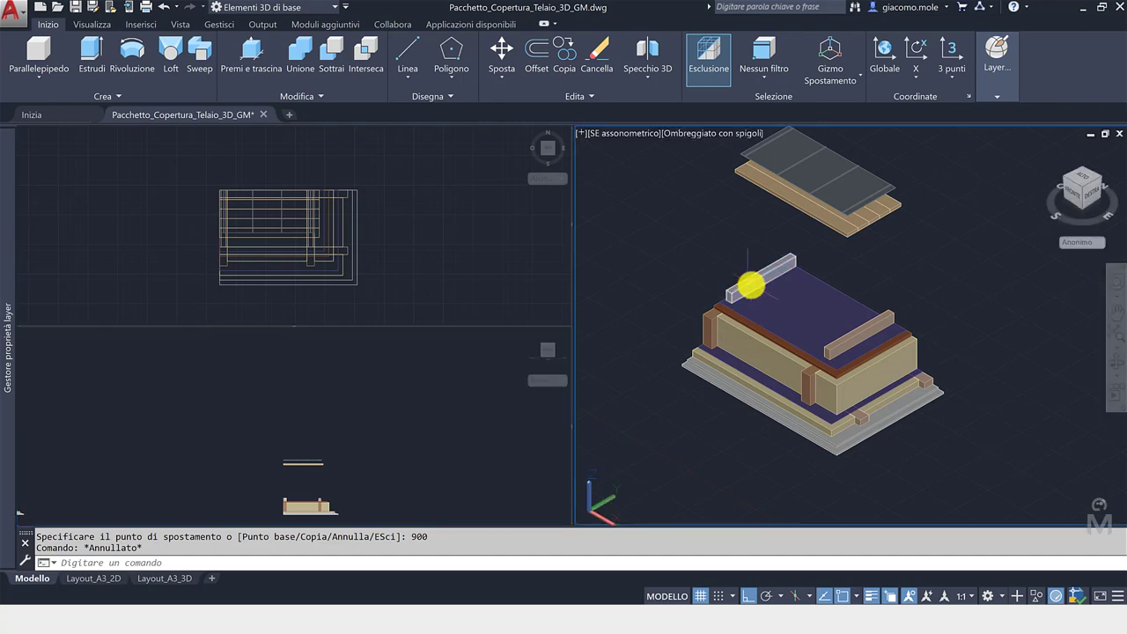
{"action": "left_click", "coordinate": [750, 285]}
{"action": "left_click", "coordinate": [843, 344]}
{"action": "left_click", "coordinate": [406, 435]}
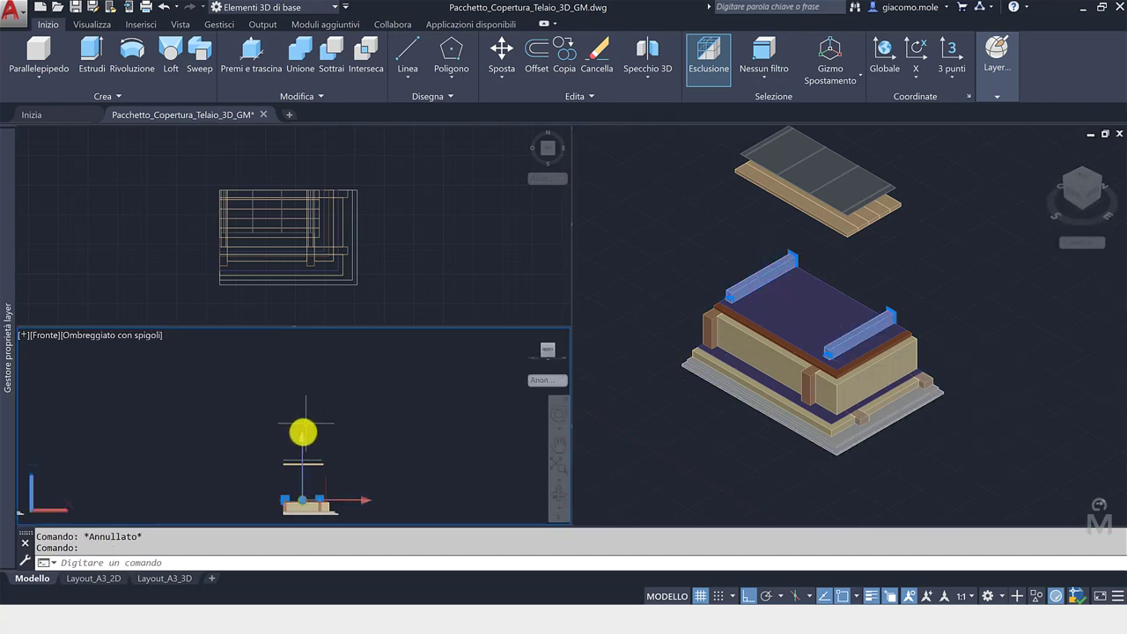
{"action": "left_click", "coordinate": [301, 437]}
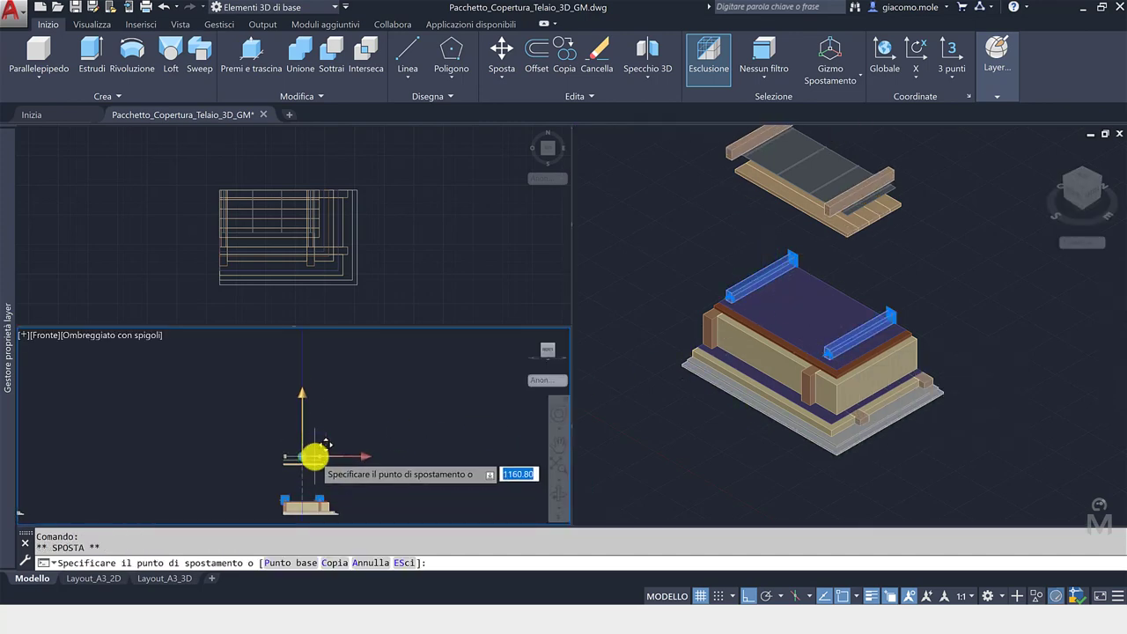
{"action": "type", "text": "0"}
{"action": "key", "text": "Return"}
{"action": "key", "text": "Escape"}
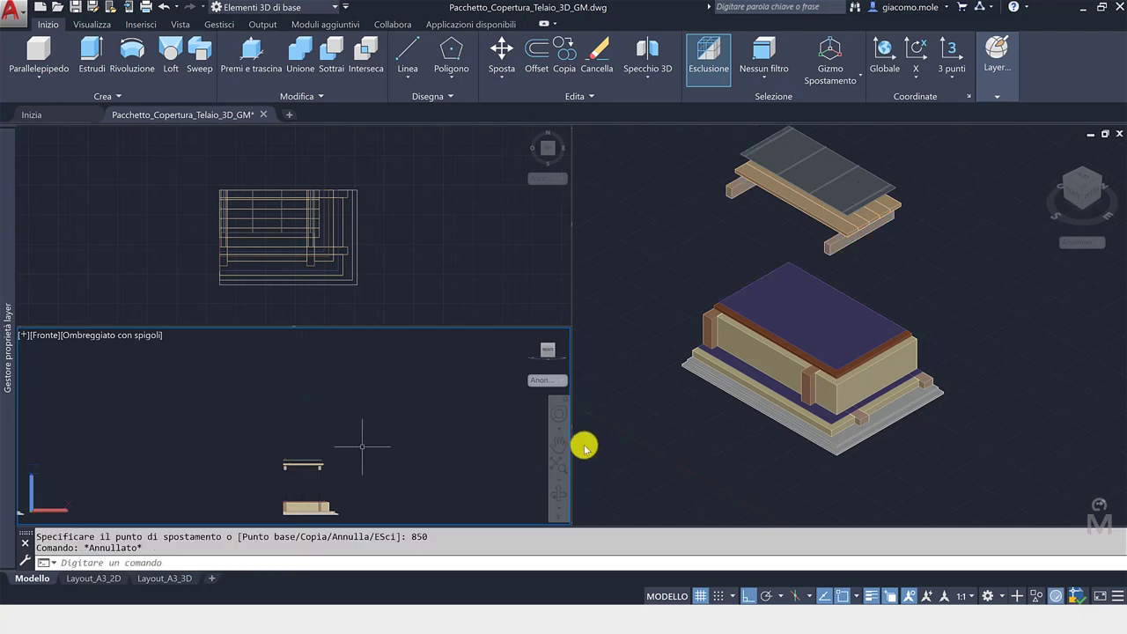
- Lift the dark membrane layer 800 units straight up
{"action": "left_click", "coordinate": [428, 475]}
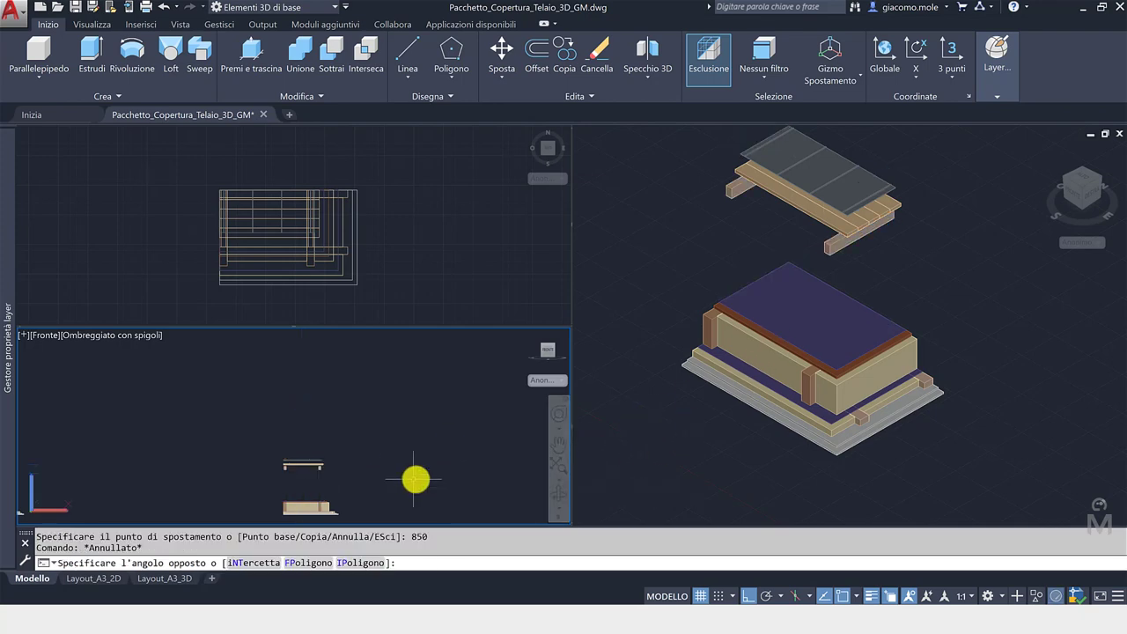
{"action": "key", "text": "Escape"}
{"action": "left_click", "coordinate": [775, 326]}
{"action": "left_click", "coordinate": [792, 322]}
{"action": "left_click", "coordinate": [315, 466]}
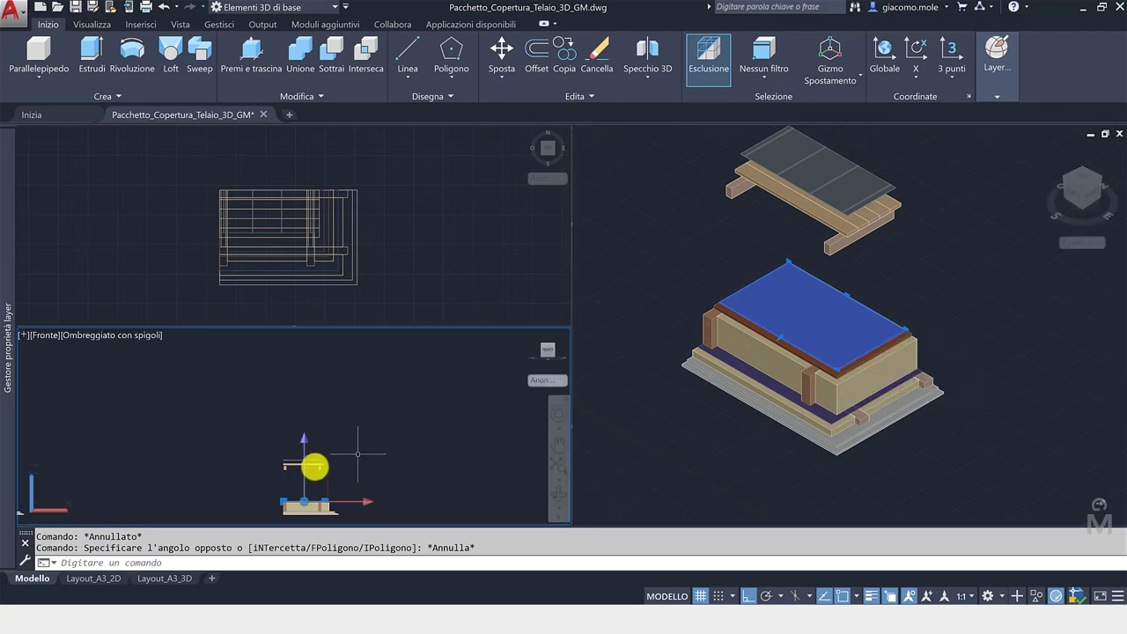
{"action": "left_click", "coordinate": [306, 445]}
{"action": "type", "text": "800"}
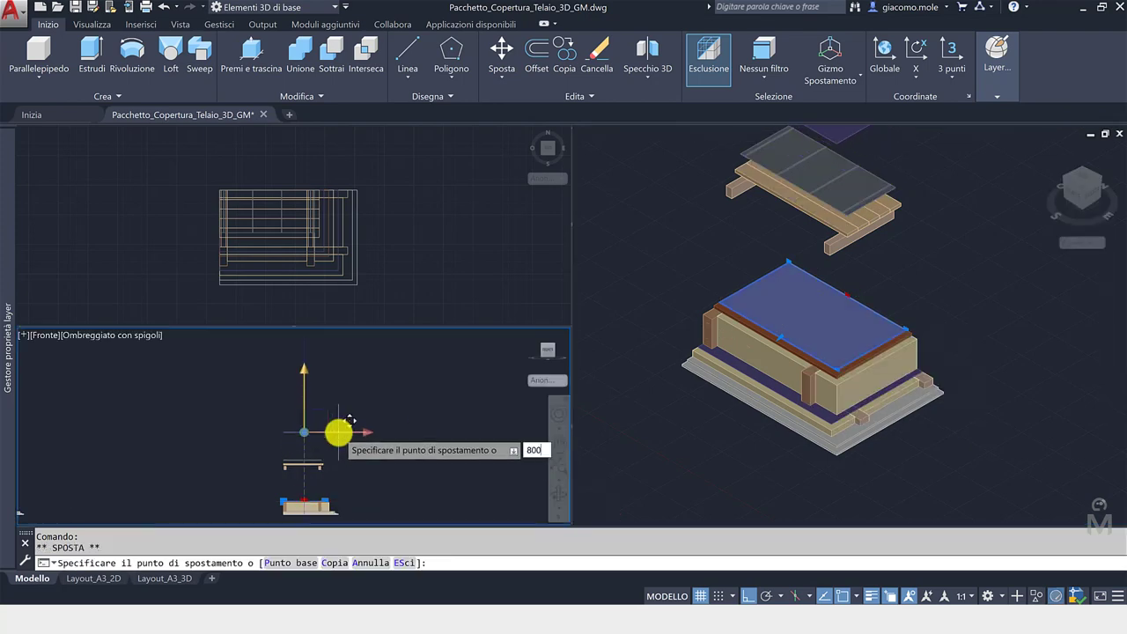
{"action": "key", "text": "Return"}
{"action": "key", "text": "Escape"}
- Lift the brown board 750 units straight up
{"action": "left_click", "coordinate": [797, 349]}
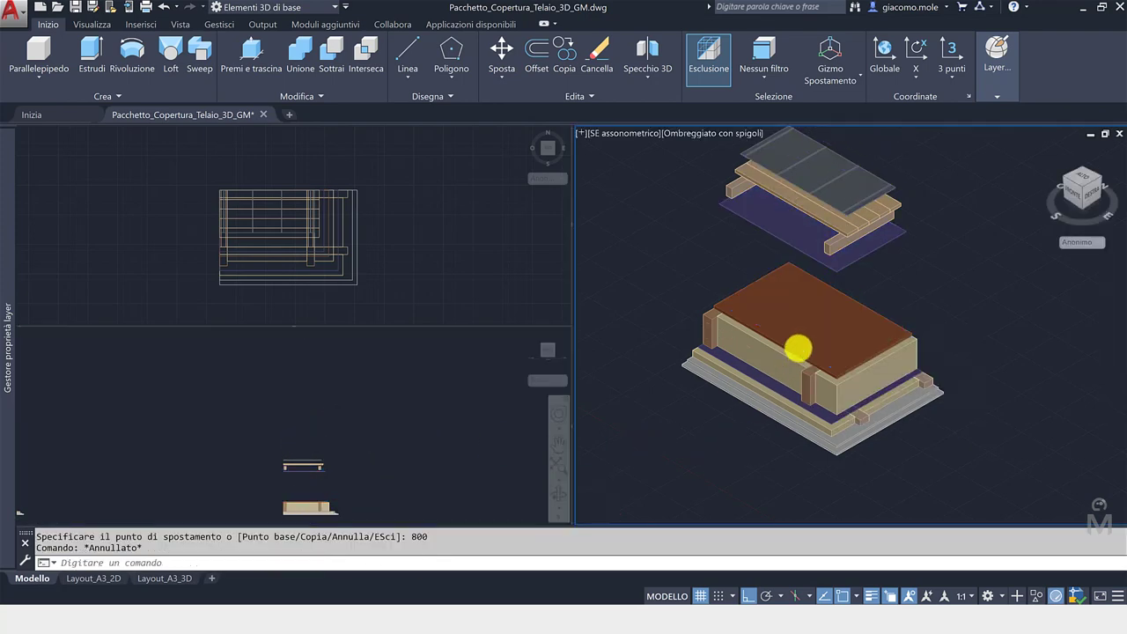
{"action": "left_click", "coordinate": [754, 356]}
{"action": "left_click", "coordinate": [333, 435]}
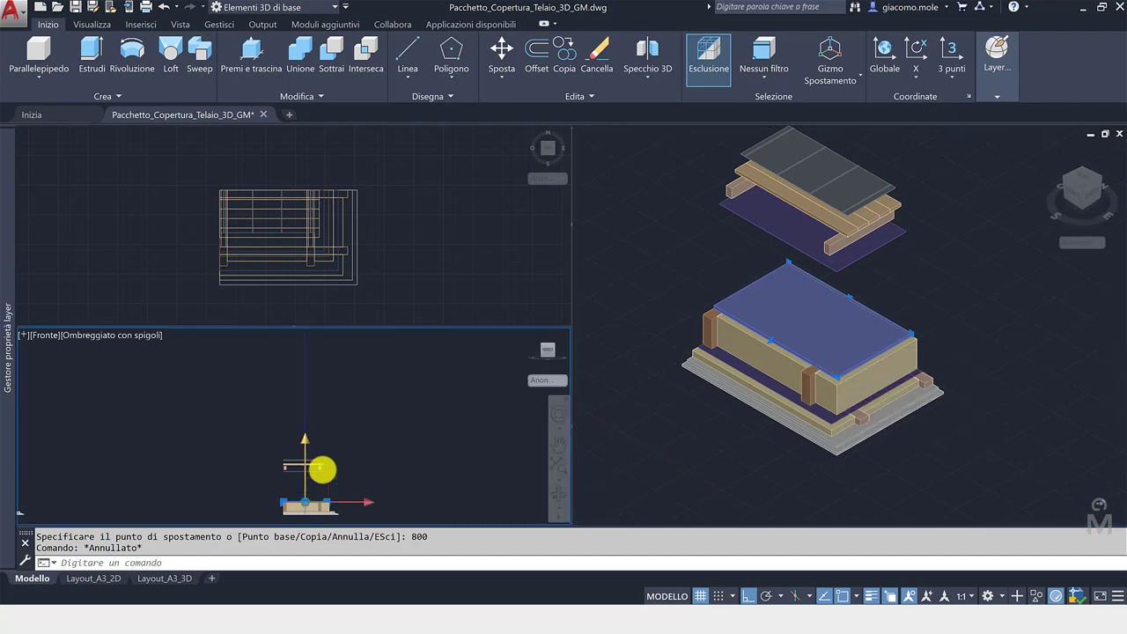
{"action": "left_click", "coordinate": [335, 450]}
{"action": "key", "text": "Return"}
{"action": "type", "text": "750"}
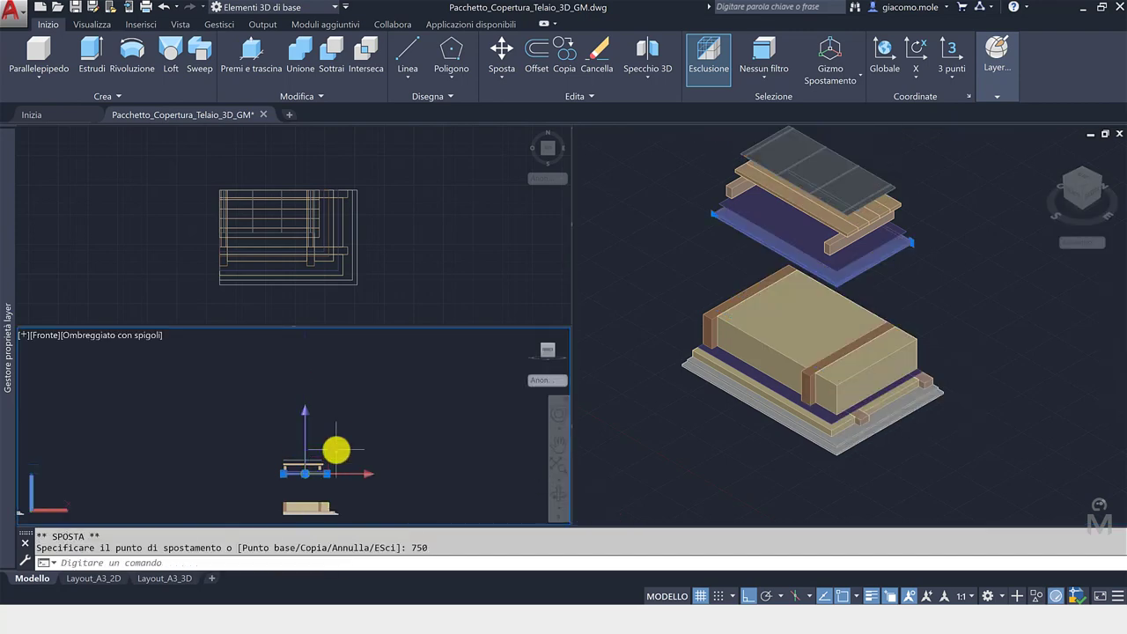
{"action": "key", "text": "Escape"}
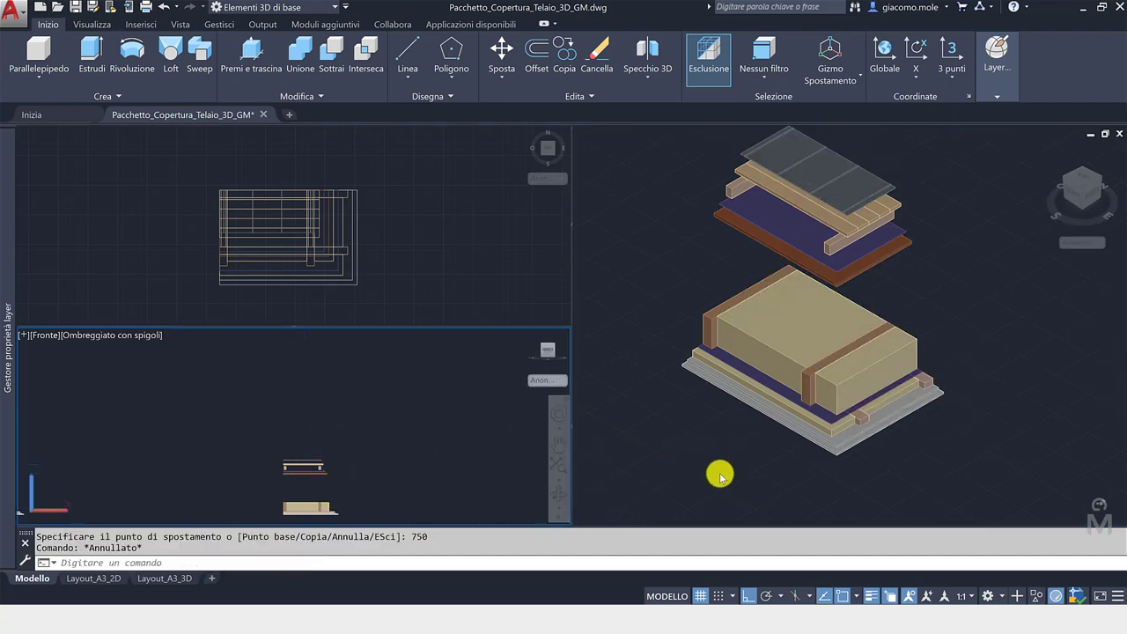
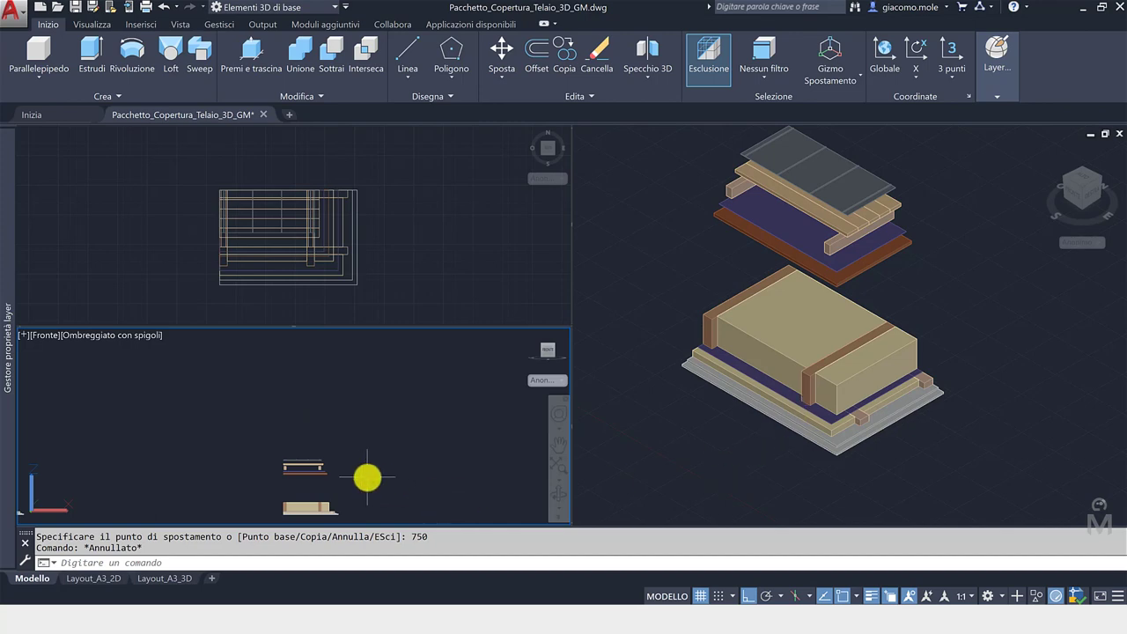
- Raise both vertical straps 700 units along Z
{"action": "left_click", "coordinate": [804, 396]}
{"action": "left_click", "coordinate": [801, 395]}
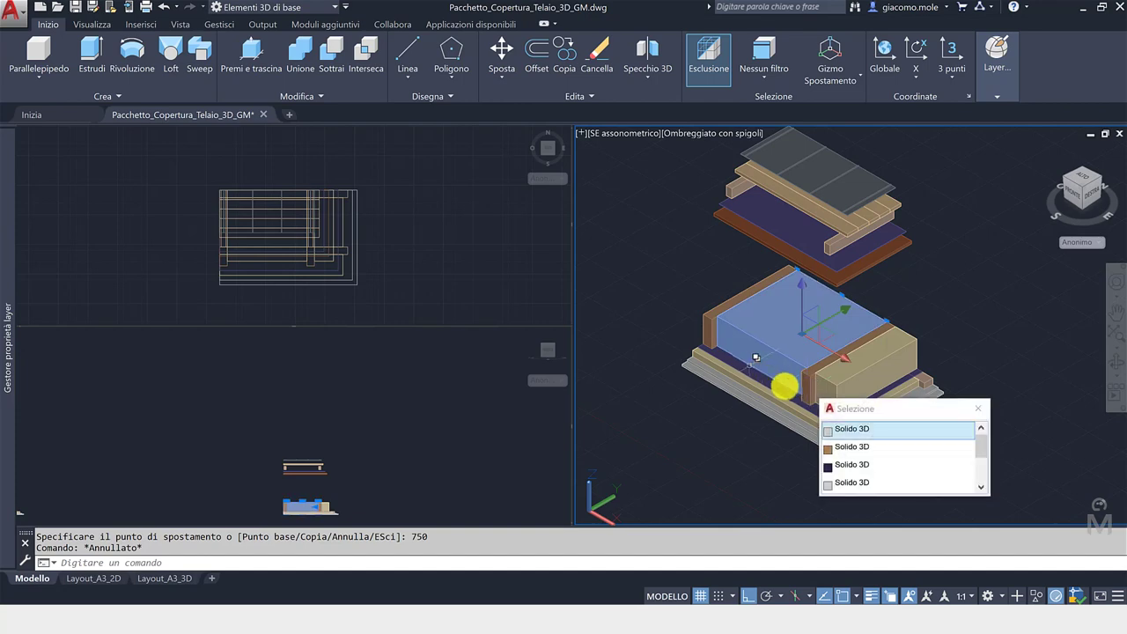
{"action": "key", "text": "Escape"}
{"action": "left_click", "coordinate": [810, 387]}
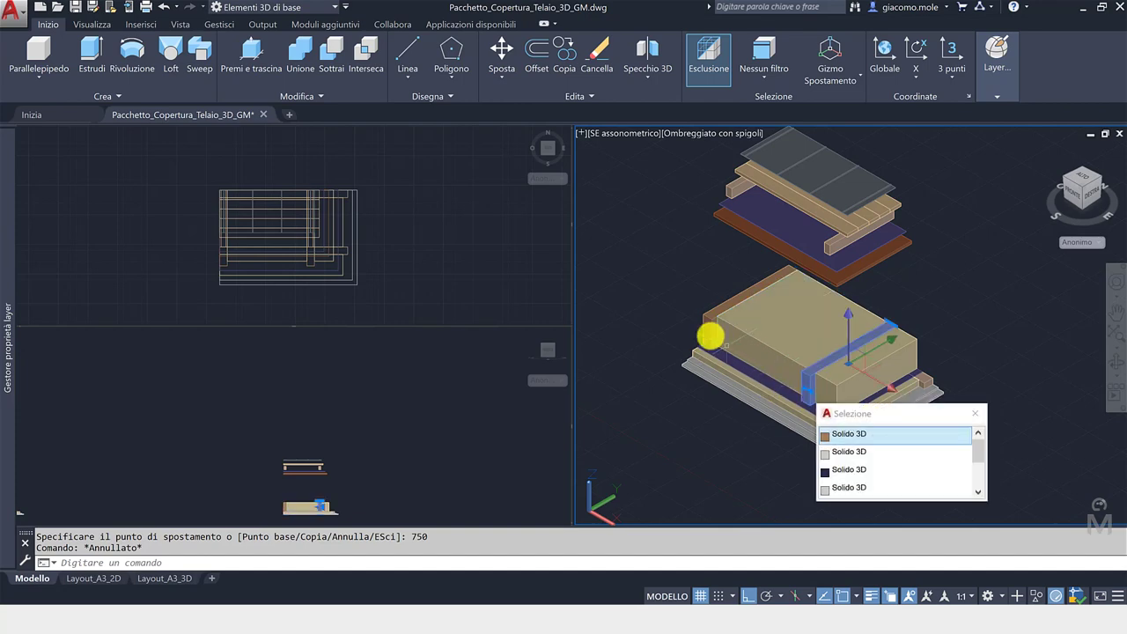
{"action": "left_click", "coordinate": [712, 332]}
{"action": "left_click", "coordinate": [316, 454]}
{"action": "left_click", "coordinate": [313, 493]}
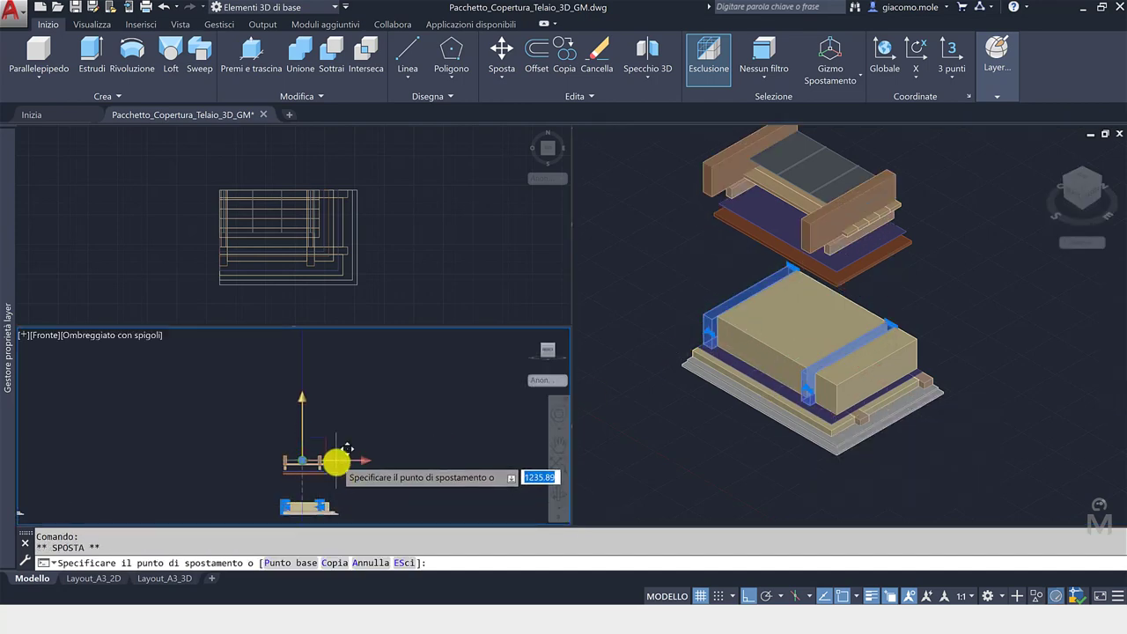
{"action": "type", "text": "700"}
{"action": "key", "text": "Return"}
{"action": "key", "text": "Escape"}
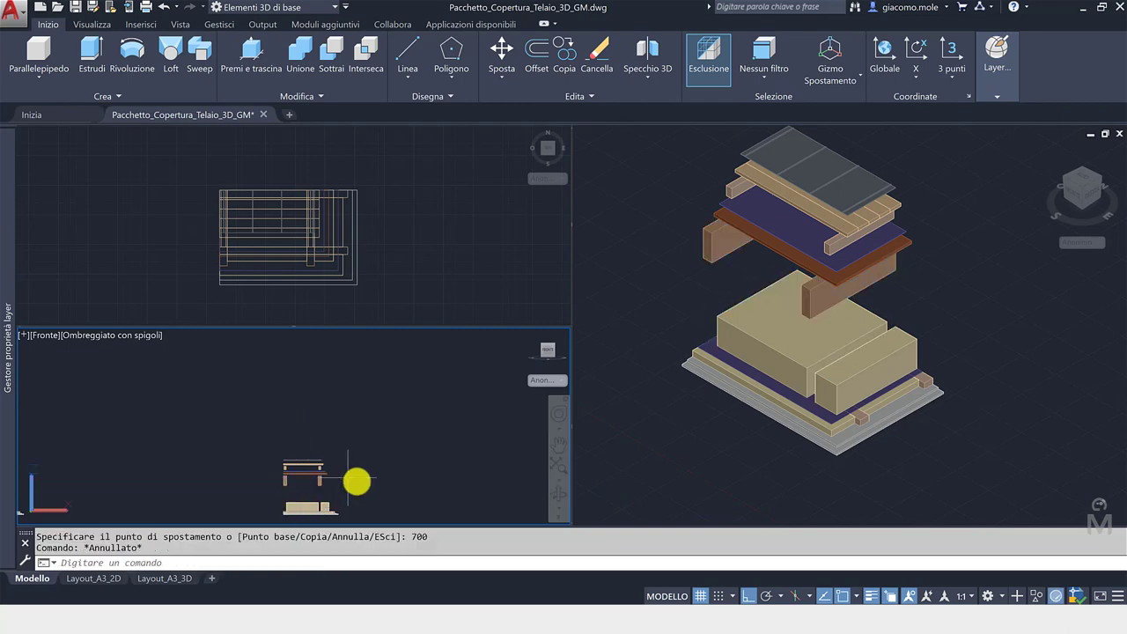
- Raise the large tan boxes 400 units along Z
{"action": "scroll", "coordinate": [322, 485], "scroll_direction": "up", "scroll_amount": 3}
{"action": "left_click", "coordinate": [370, 470]}
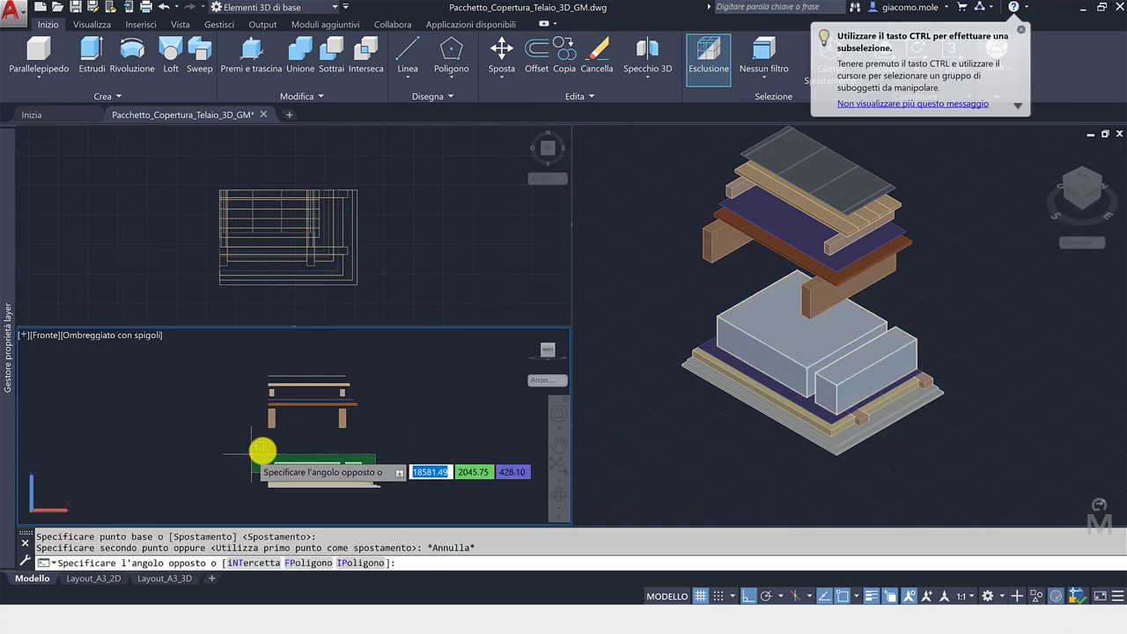
{"action": "left_click", "coordinate": [258, 452]}
{"action": "left_click", "coordinate": [318, 412]}
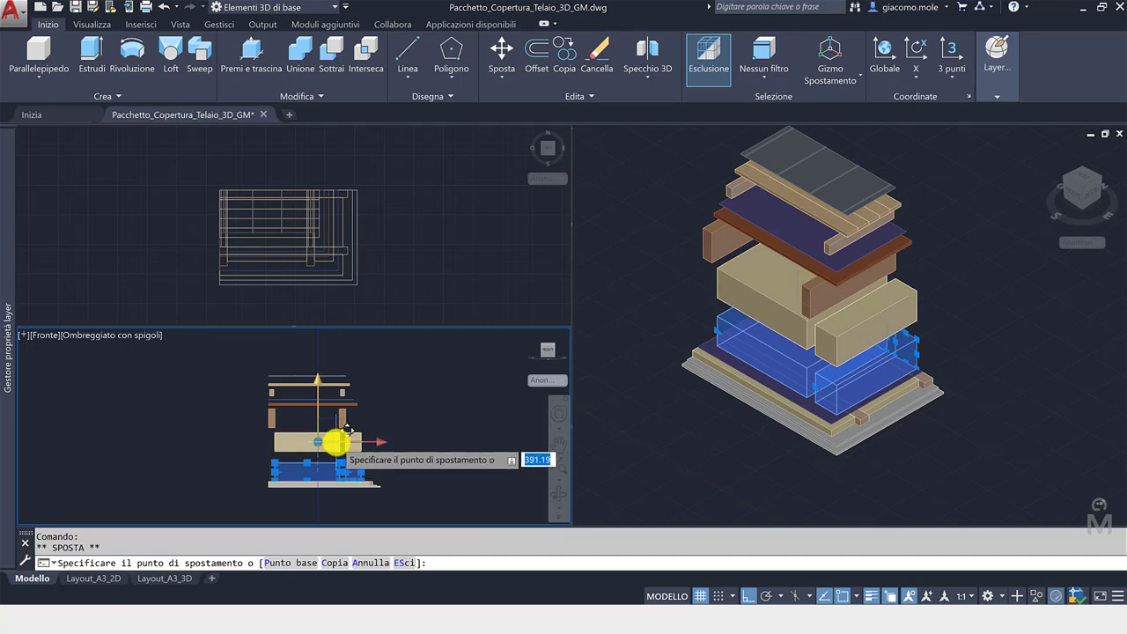
{"action": "type", "text": "400"}
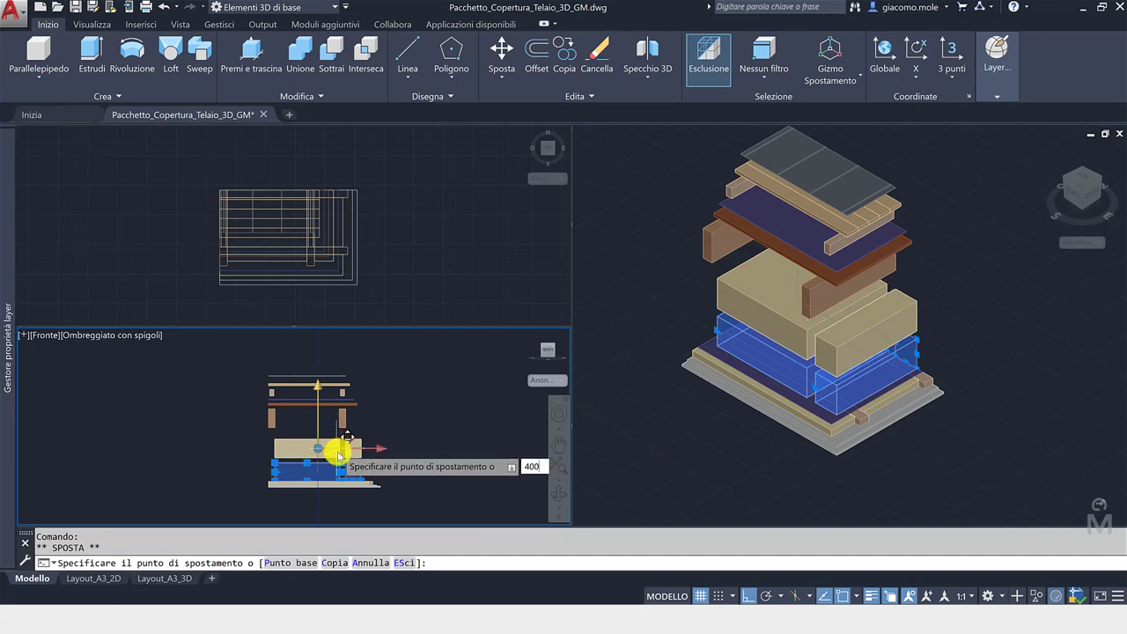
{"action": "key", "text": "Return"}
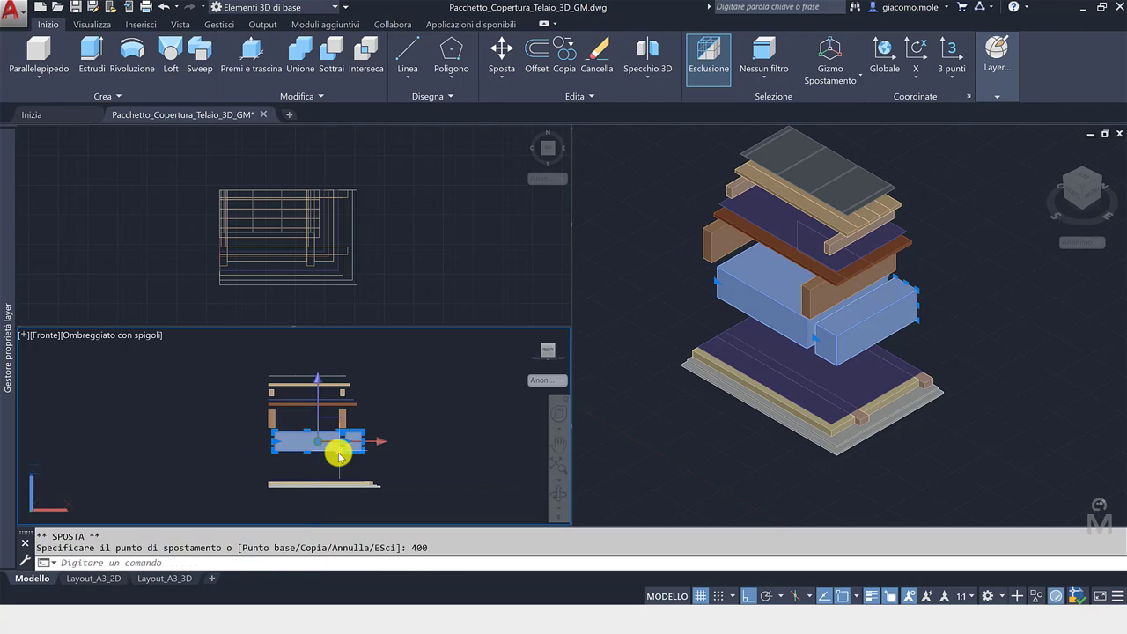
{"action": "key", "text": "Escape"}
{"action": "key", "text": "Escape"}
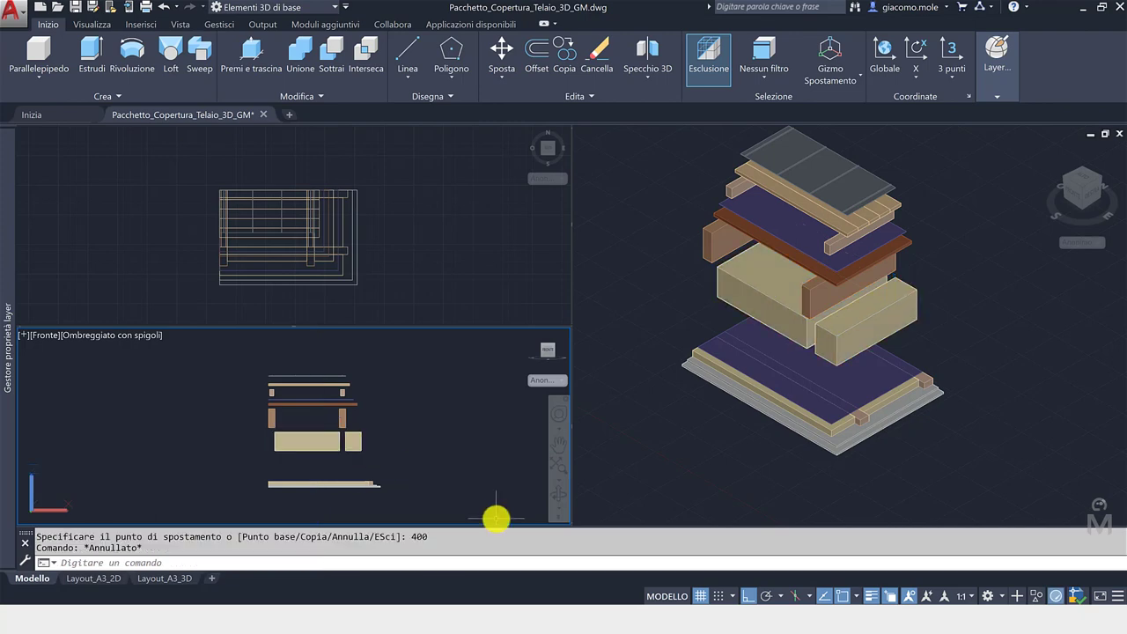
- Lift the purple membrane 300 units in the front view
{"action": "left_click", "coordinate": [765, 426]}
{"action": "left_click", "coordinate": [763, 379]}
{"action": "left_click", "coordinate": [792, 414]}
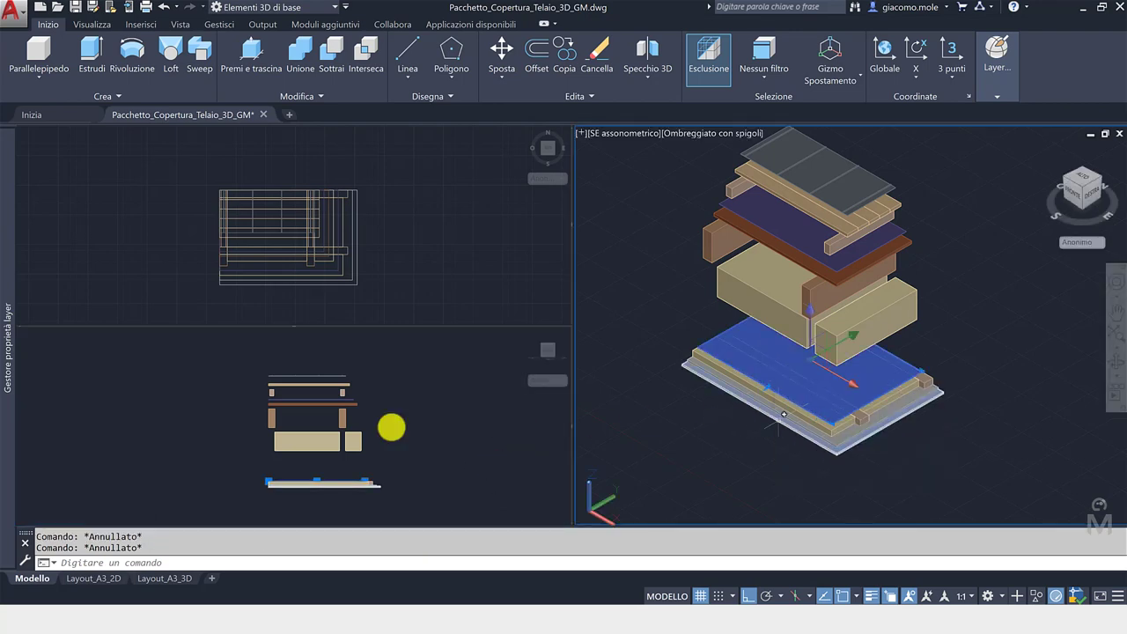
{"action": "left_click", "coordinate": [392, 440]}
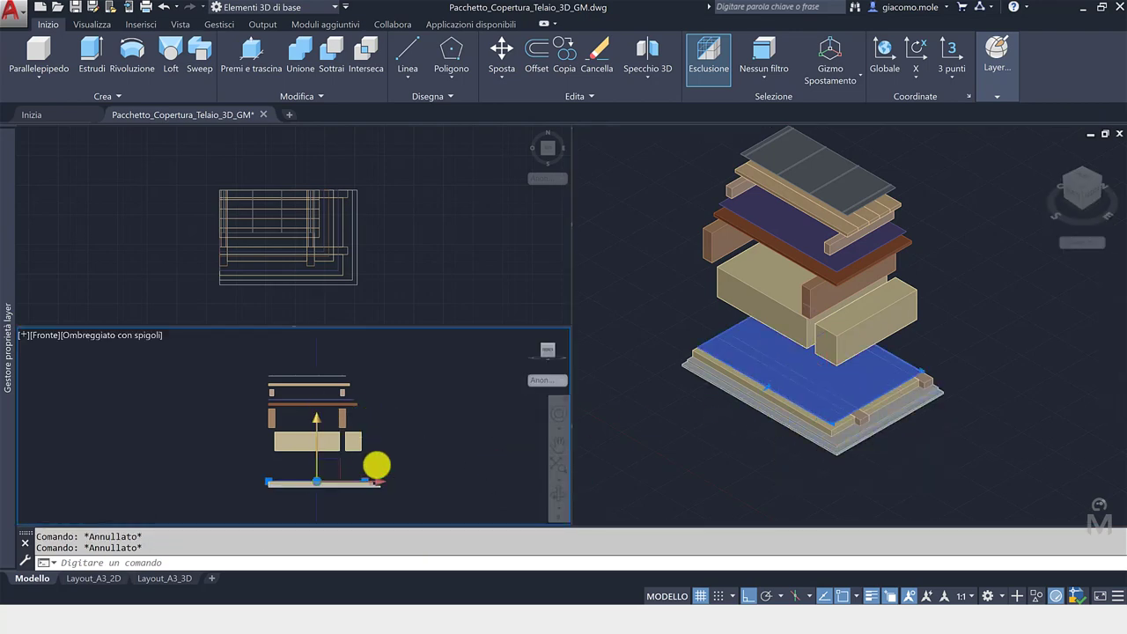
{"action": "left_click", "coordinate": [376, 463]}
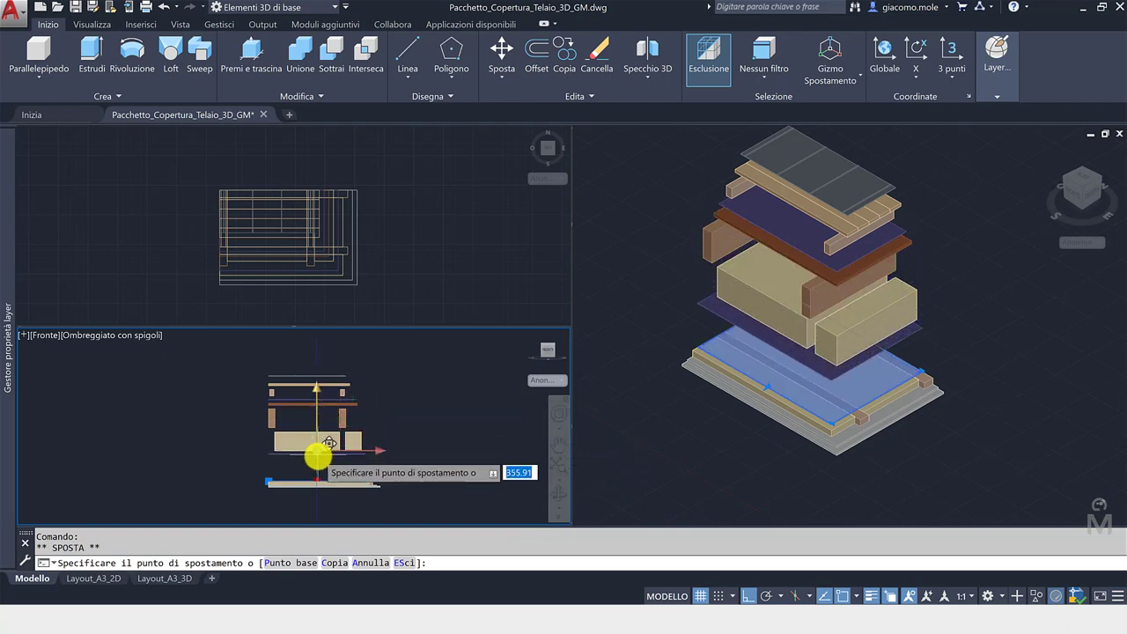
{"action": "type", "text": "300"}
{"action": "key", "text": "Return"}
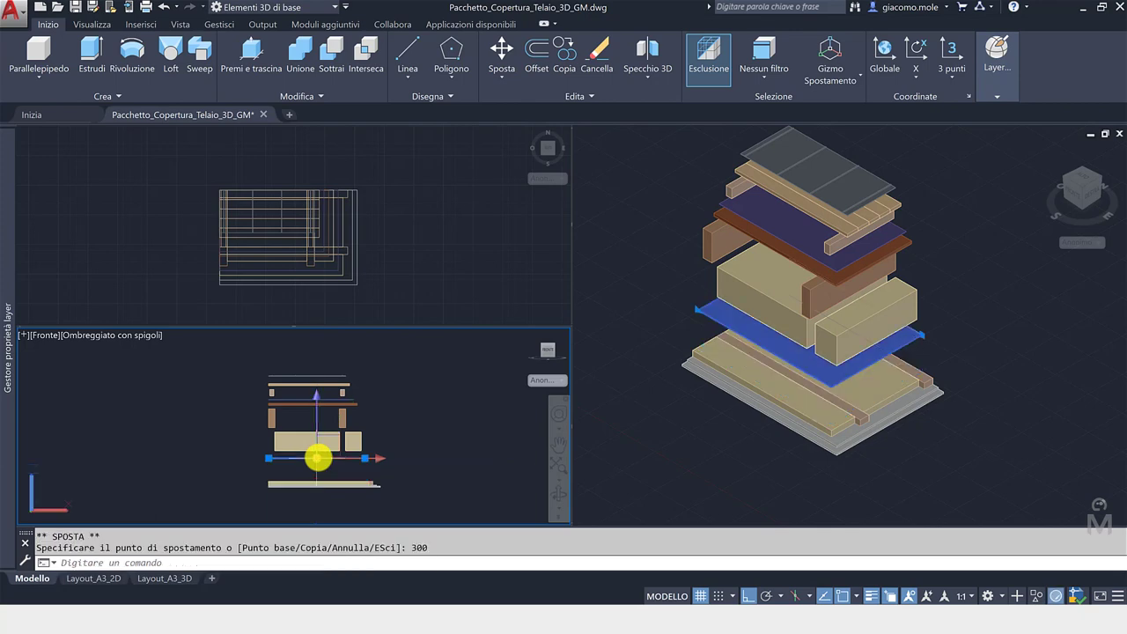
- Lift the wooden board layer 200 units
{"action": "left_click", "coordinate": [608, 437]}
{"action": "left_click", "coordinate": [928, 379]}
{"action": "left_click", "coordinate": [637, 461]}
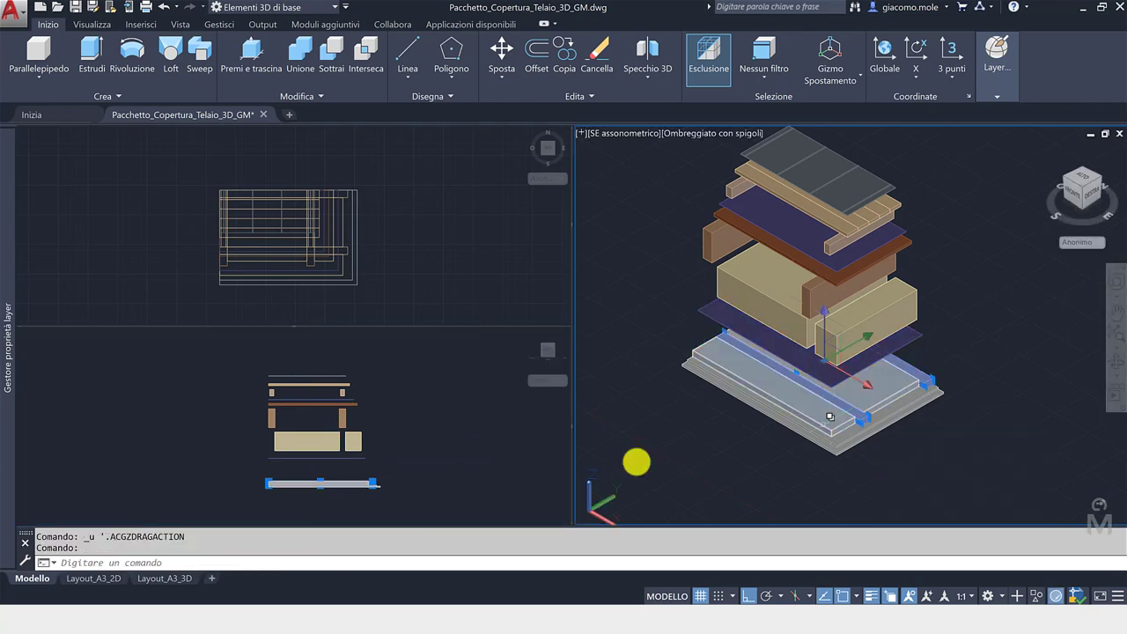
{"action": "left_click", "coordinate": [341, 420]}
{"action": "left_click", "coordinate": [322, 450]}
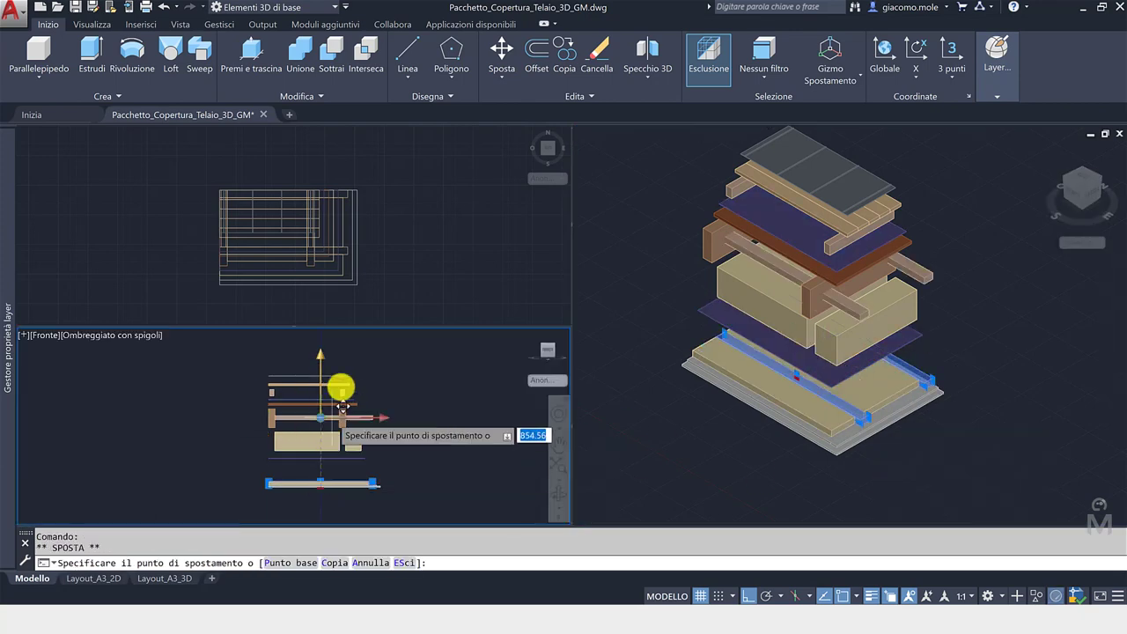
{"action": "type", "text": "200"}
{"action": "key", "text": "Return"}
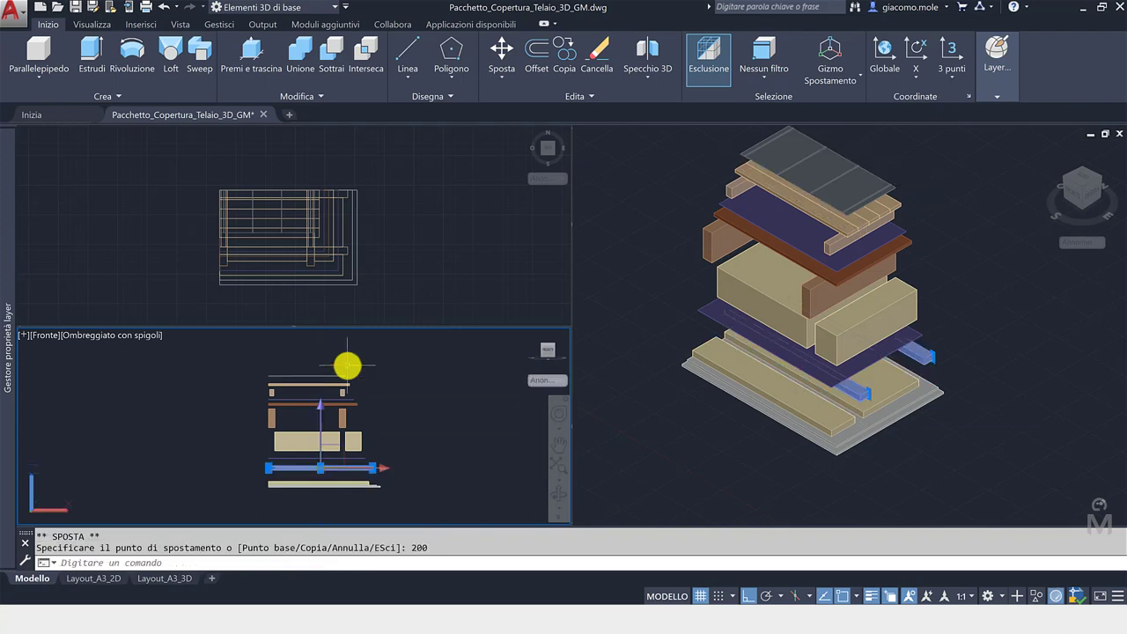
{"action": "key", "text": "Escape"}
- Lift the pale slab beneath the boards 100 units
{"action": "scroll", "coordinate": [360, 489], "scroll_direction": "up", "scroll_amount": 2}
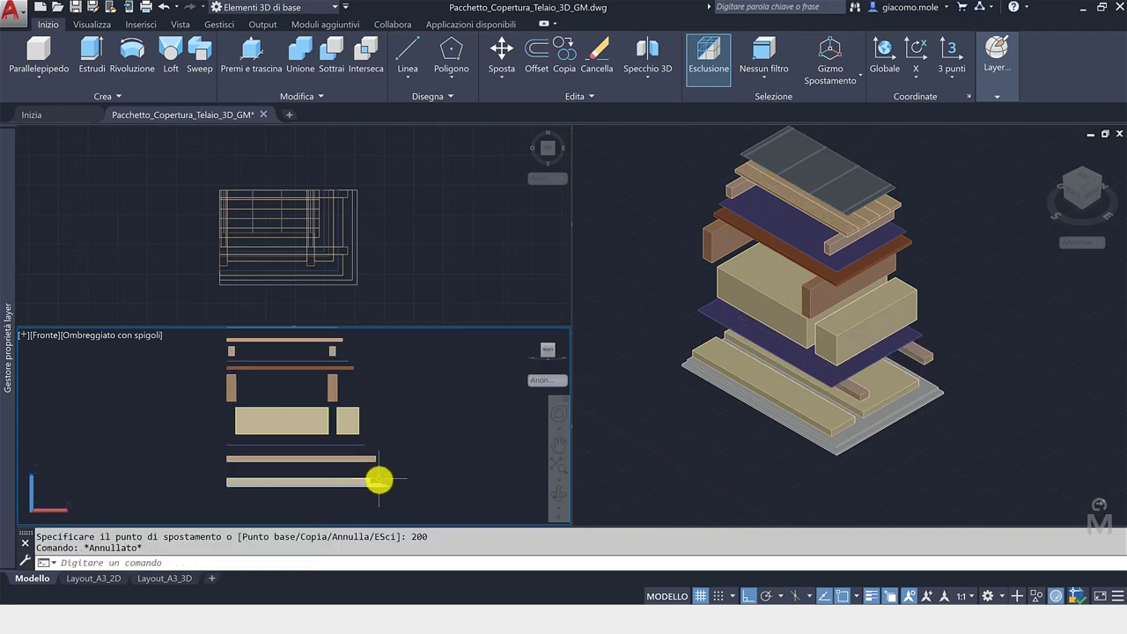
{"action": "left_click", "coordinate": [379, 480]}
{"action": "left_click", "coordinate": [299, 421]}
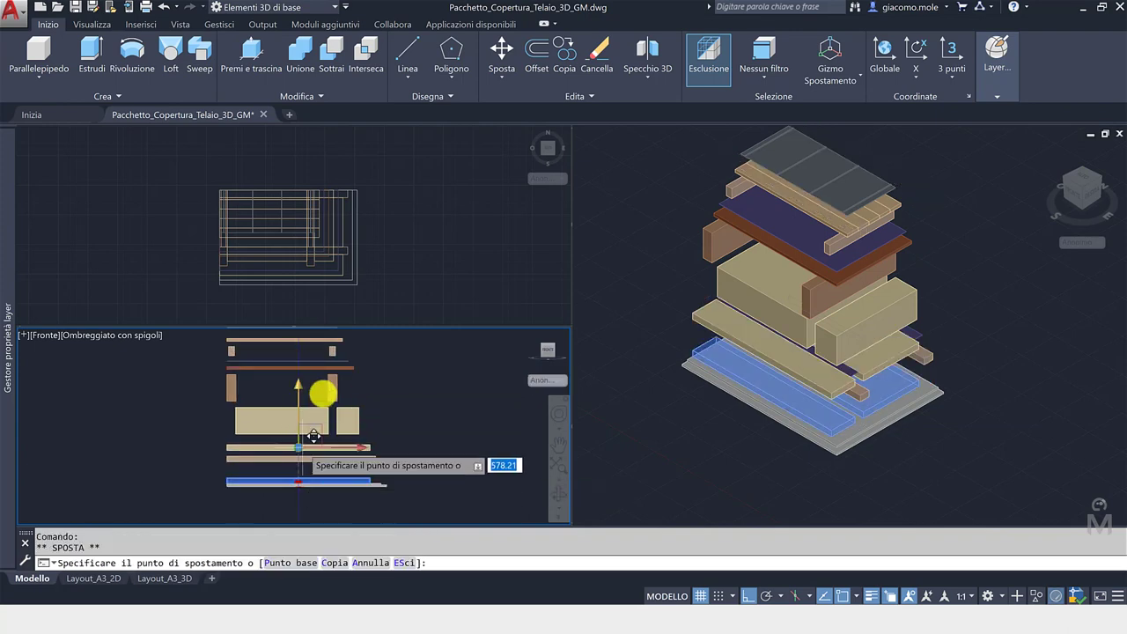
{"action": "type", "text": "100"}
{"action": "key", "text": "Return"}
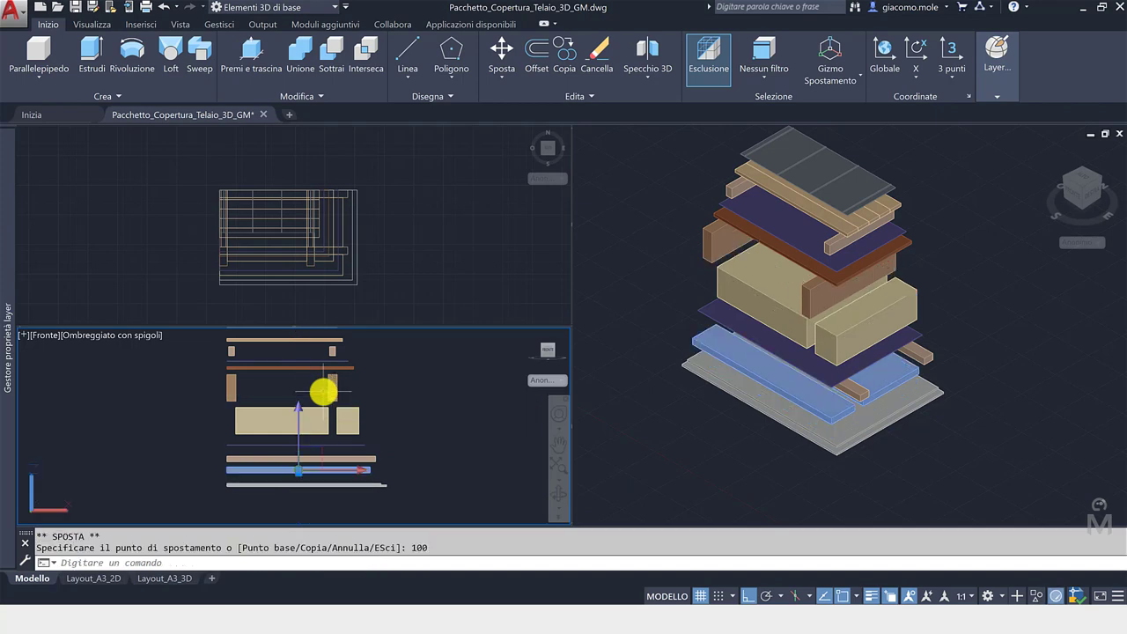
{"action": "key", "text": "Escape"}
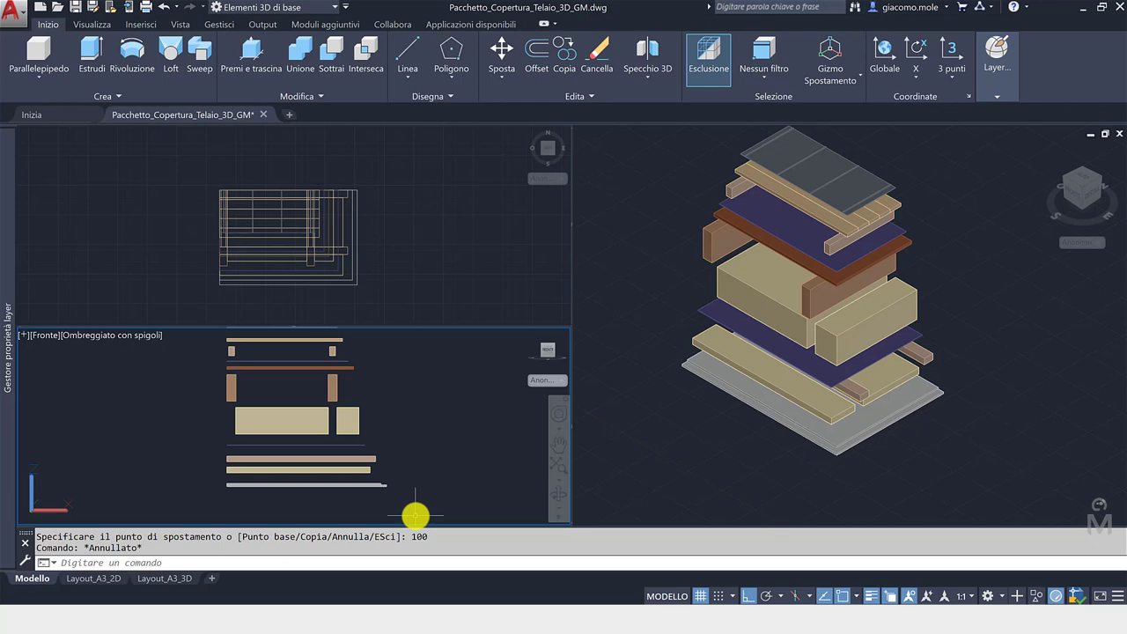
{"action": "scroll", "coordinate": [387, 490], "scroll_direction": "up", "scroll_amount": 2}
- Select the bottom base slab and move it up 50 units
{"action": "scroll", "coordinate": [387, 488], "scroll_direction": "up", "scroll_amount": 2}
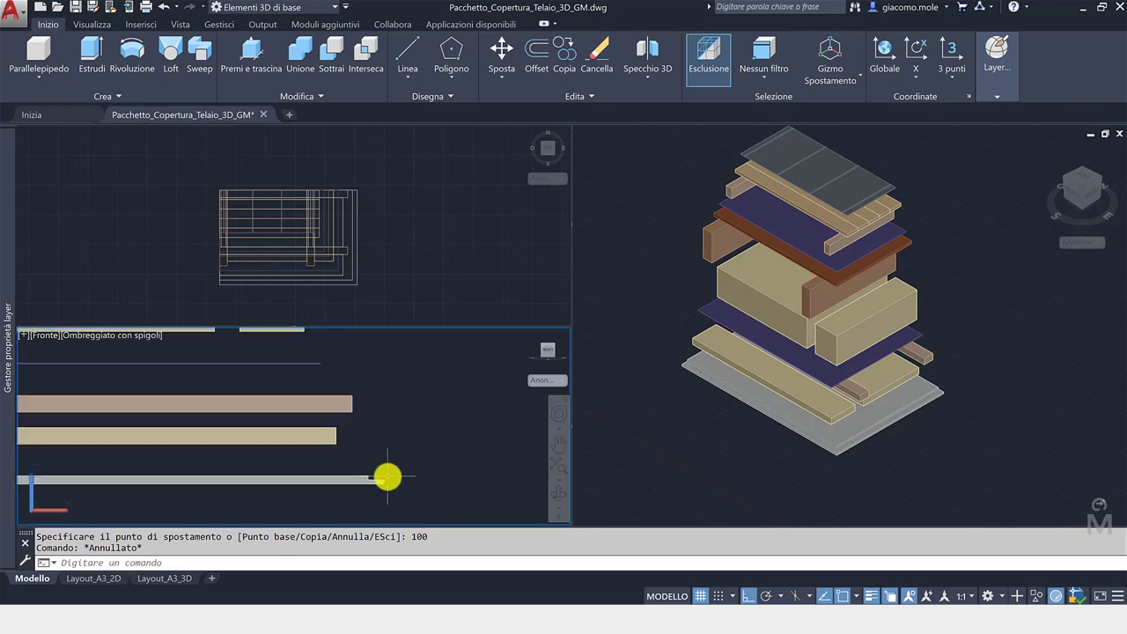
{"action": "scroll", "coordinate": [378, 480], "scroll_direction": "up", "scroll_amount": 2}
{"action": "left_click", "coordinate": [376, 478]}
{"action": "left_click", "coordinate": [349, 458]}
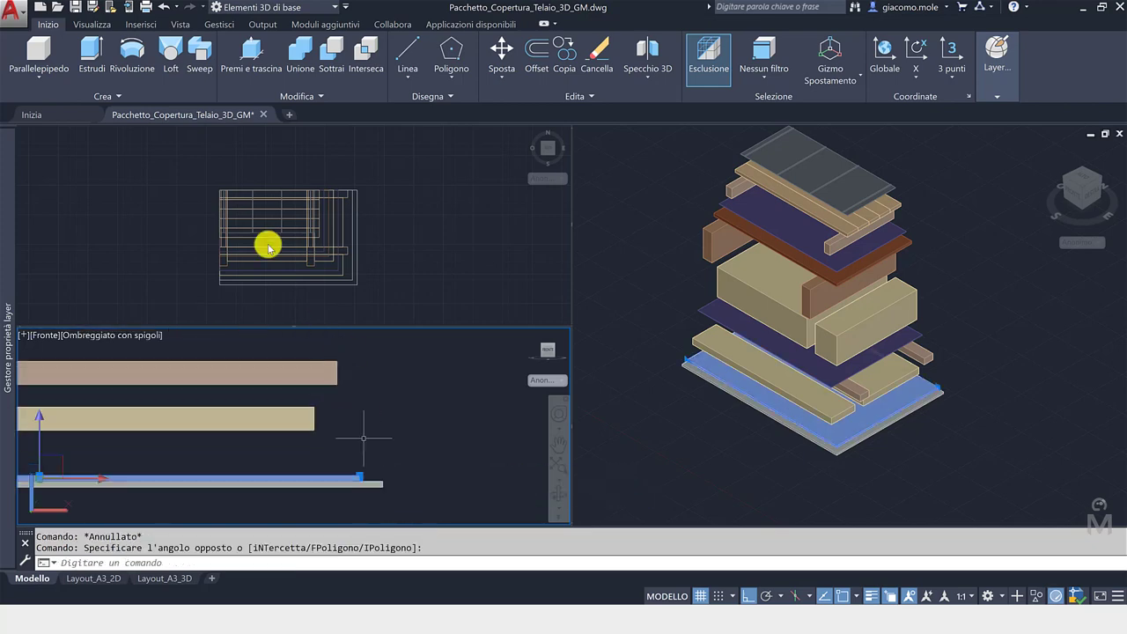
{"action": "scroll", "coordinate": [405, 372], "scroll_direction": "down", "scroll_amount": 2}
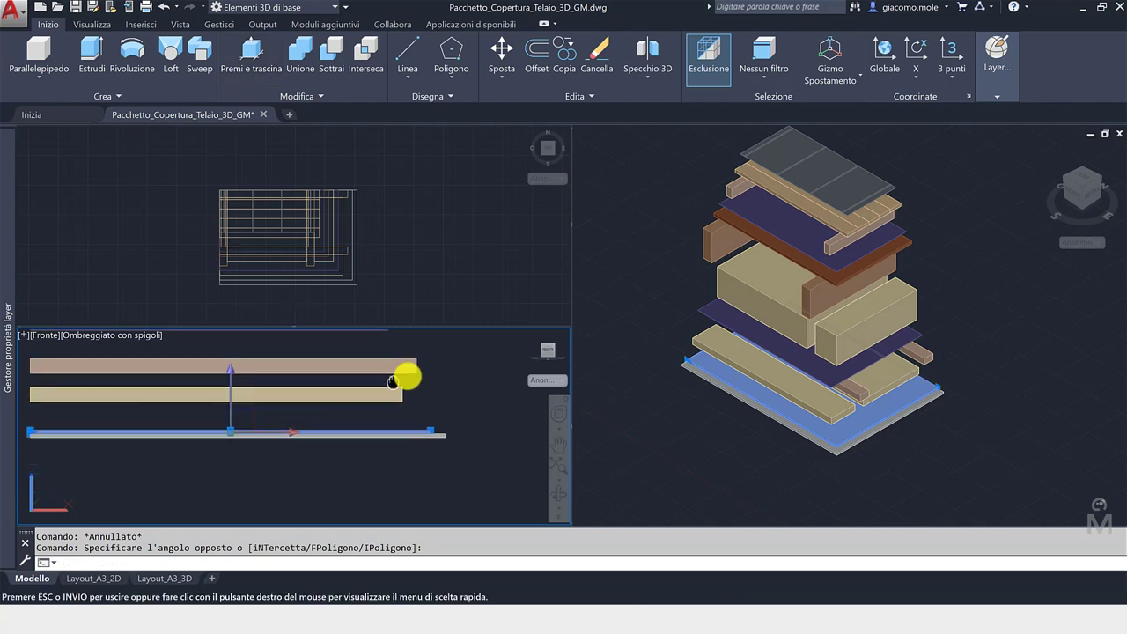
{"action": "left_click", "coordinate": [234, 369]}
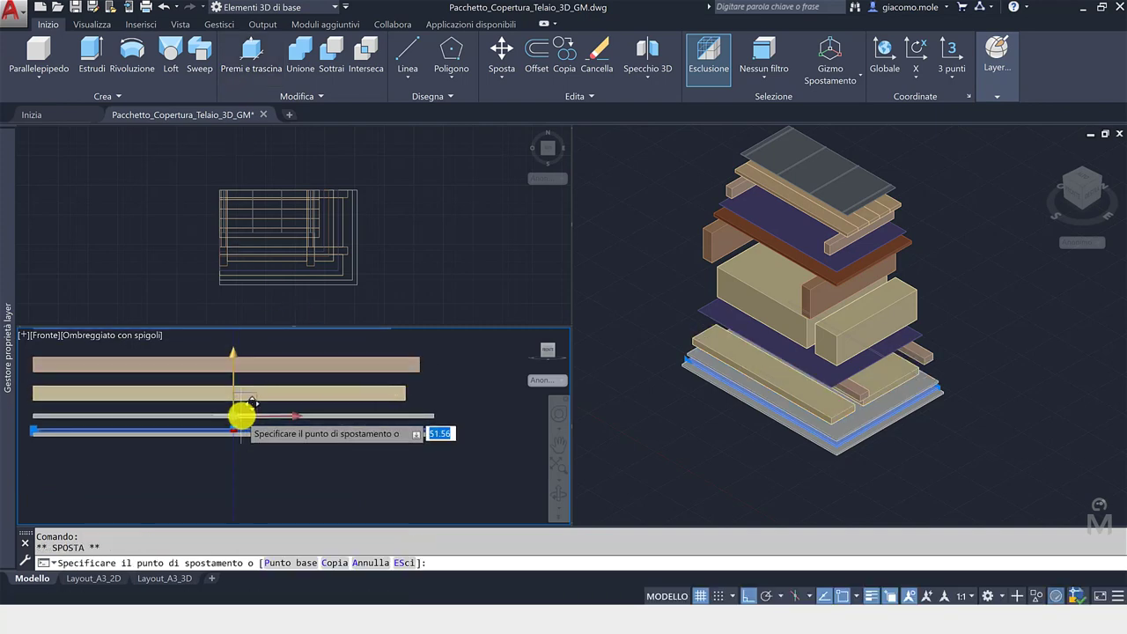
{"action": "type", "text": "50"}
{"action": "key", "text": "Escape"}
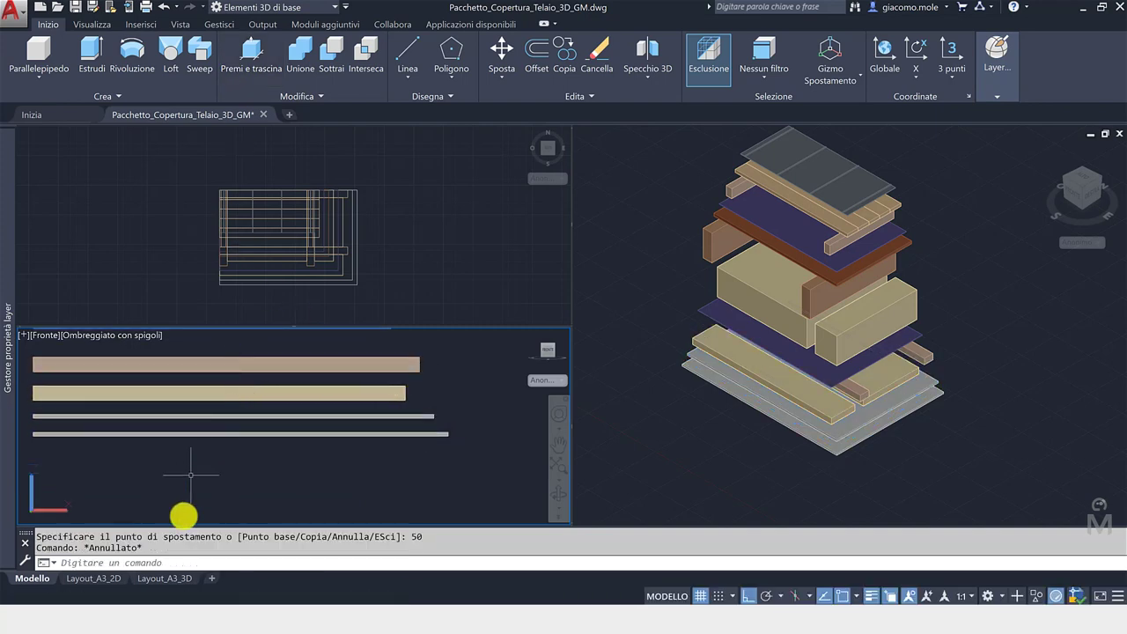
- Pan the 3D view and zoom the front view to fit the whole stacked assembly
{"action": "left_click", "coordinate": [725, 433]}
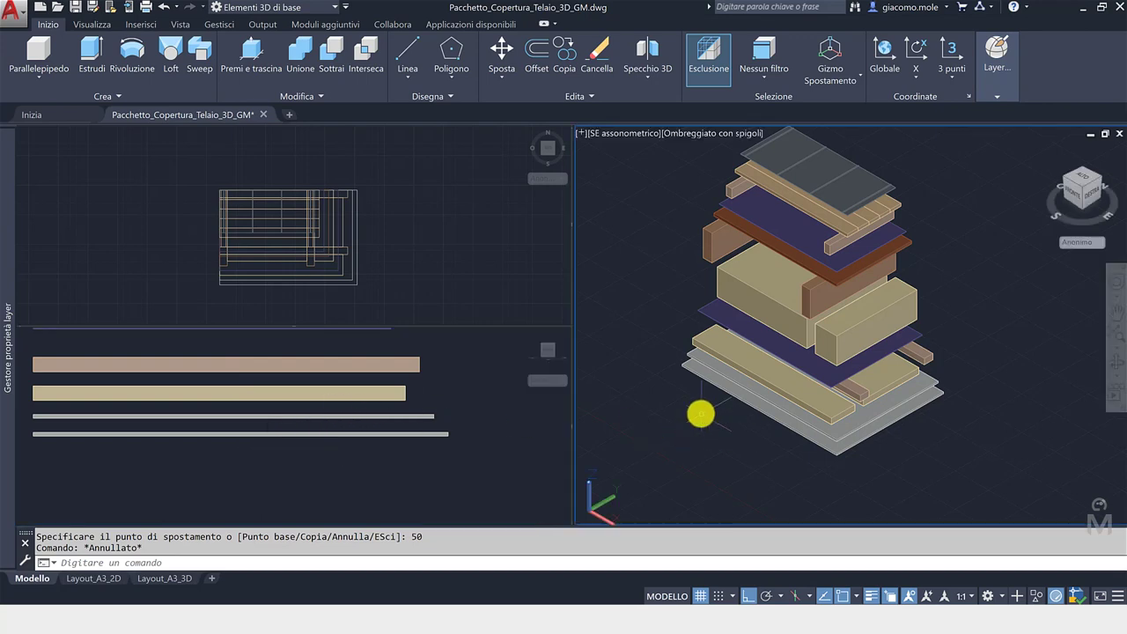
{"action": "middle_click_drag", "start_coordinate": [698, 412], "coordinate": [696, 429]}
{"action": "key", "text": "Escape"}
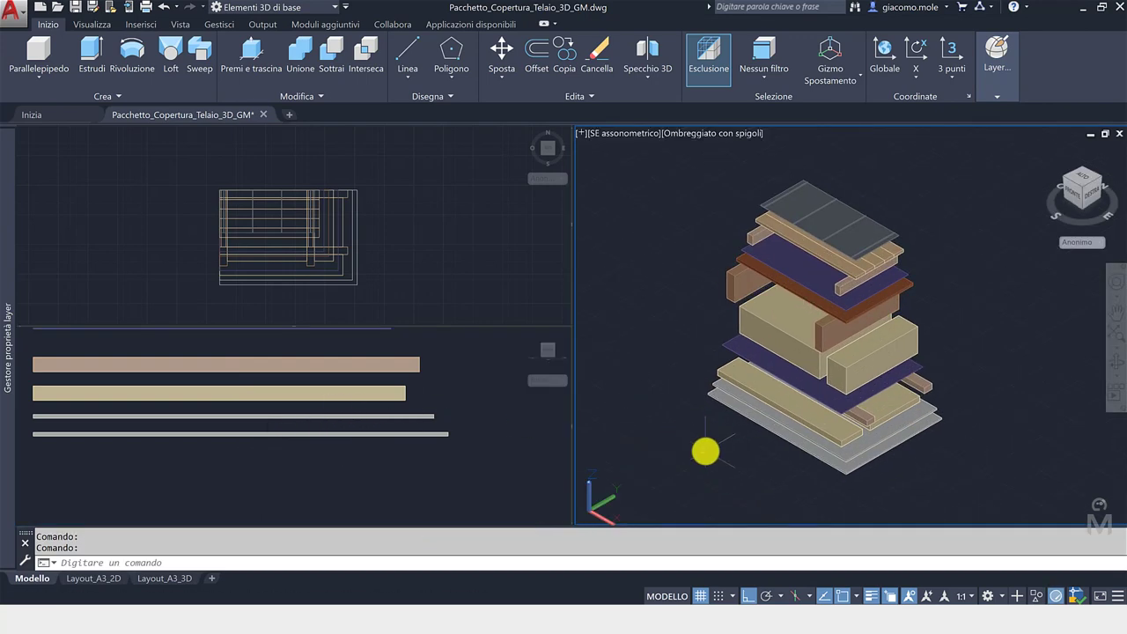
{"action": "left_click", "coordinate": [499, 433]}
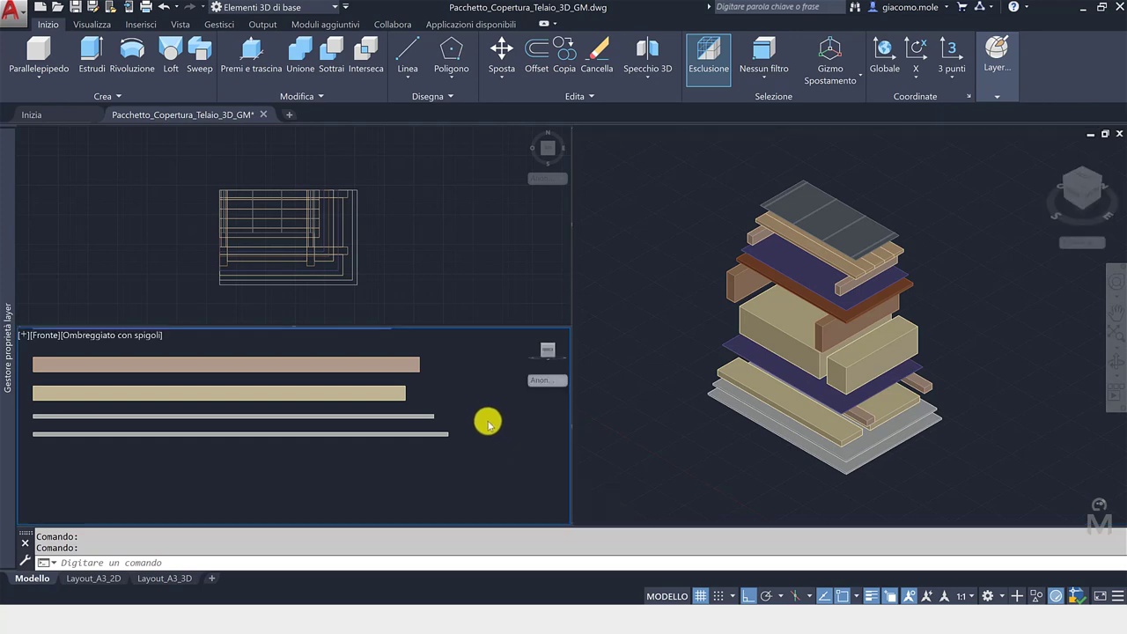
{"action": "scroll", "coordinate": [476, 440], "scroll_direction": "down", "scroll_amount": 4}
{"action": "scroll", "coordinate": [432, 451], "scroll_direction": "down", "scroll_amount": 2}
{"action": "scroll", "coordinate": [413, 458], "scroll_direction": "up", "scroll_amount": 2}
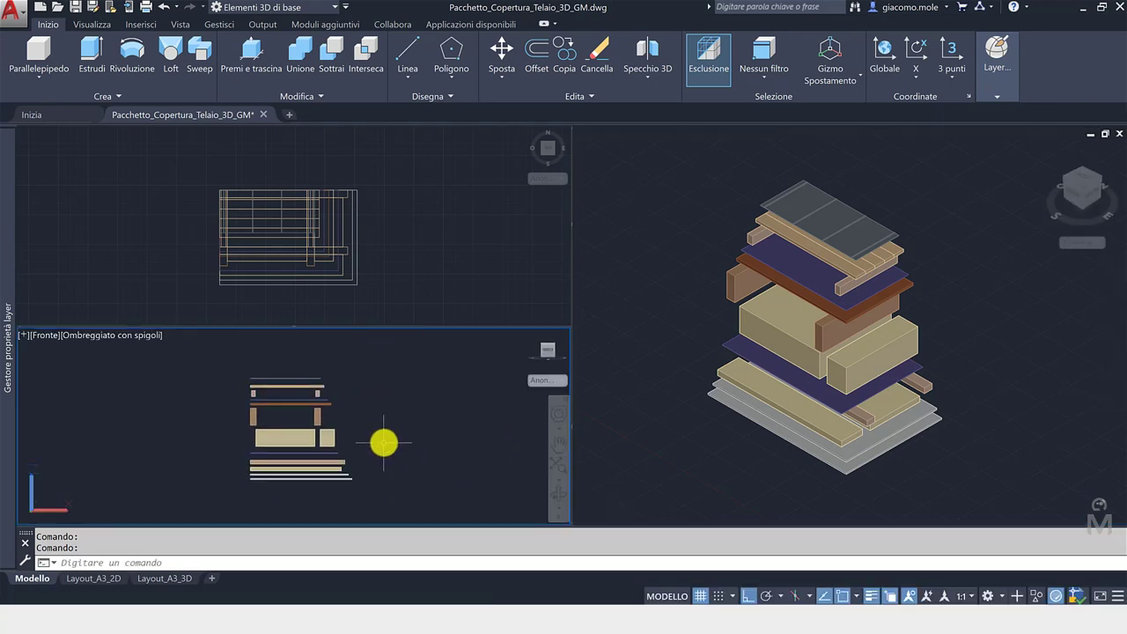
{"action": "scroll", "coordinate": [382, 443], "scroll_direction": "up", "scroll_amount": 1}
{"action": "left_click", "coordinate": [278, 290]}
- Pan and zoom the top view onto the roof section and material table
{"action": "scroll", "coordinate": [243, 286], "scroll_direction": "down", "scroll_amount": 2}
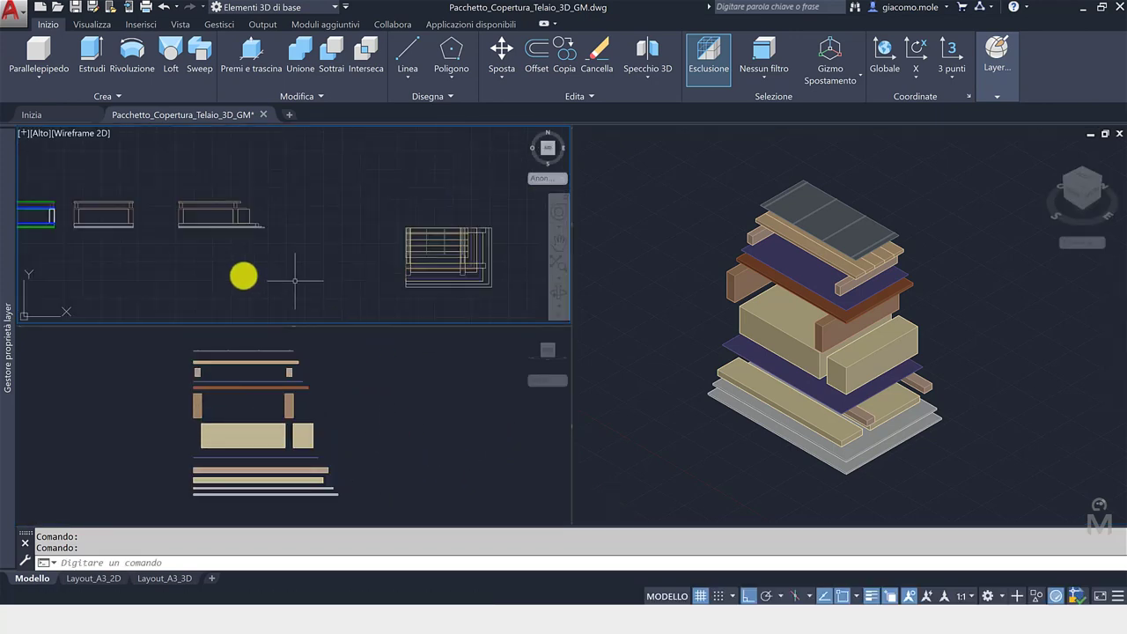
{"action": "scroll", "coordinate": [297, 279], "scroll_direction": "up", "scroll_amount": 2}
{"action": "scroll", "coordinate": [282, 270], "scroll_direction": "up", "scroll_amount": 2}
{"action": "middle_click_drag", "start_coordinate": [282, 269], "coordinate": [294, 286]}
{"action": "scroll", "coordinate": [291, 264], "scroll_direction": "up", "scroll_amount": 1}
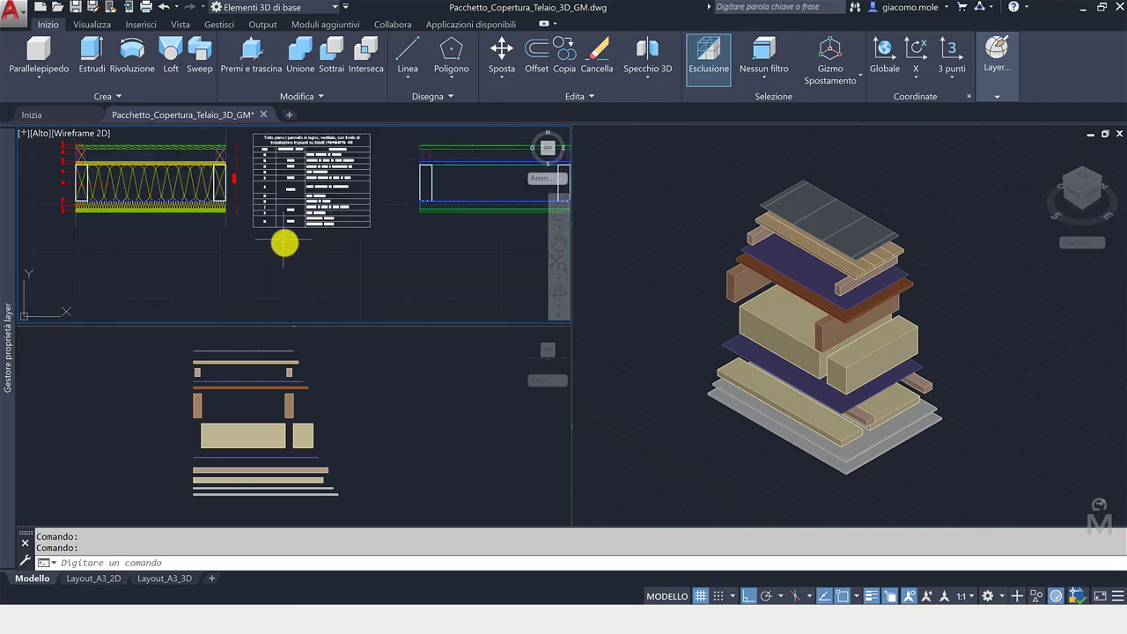
{"action": "middle_click_drag", "start_coordinate": [284, 241], "coordinate": [325, 279]}
- Fine-tune the top-view zoom, then switch to the Layout_A3_2D sheet
{"action": "scroll", "coordinate": [352, 290], "scroll_direction": "up", "scroll_amount": 2}
{"action": "scroll", "coordinate": [373, 299], "scroll_direction": "up", "scroll_amount": 1}
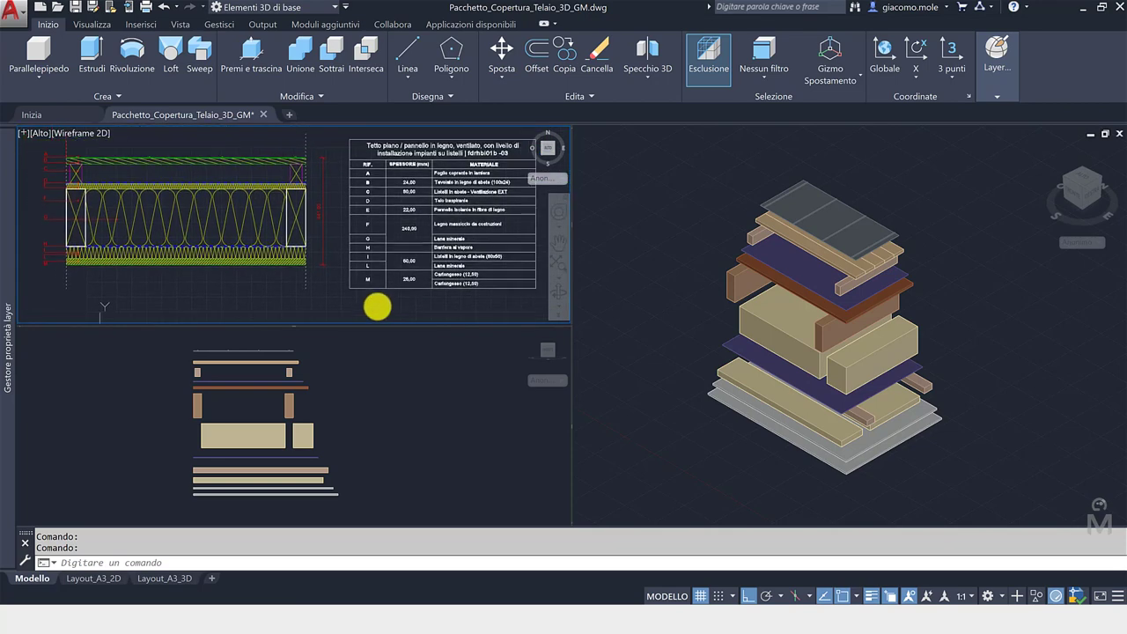
{"action": "scroll", "coordinate": [373, 304], "scroll_direction": "down", "scroll_amount": 1}
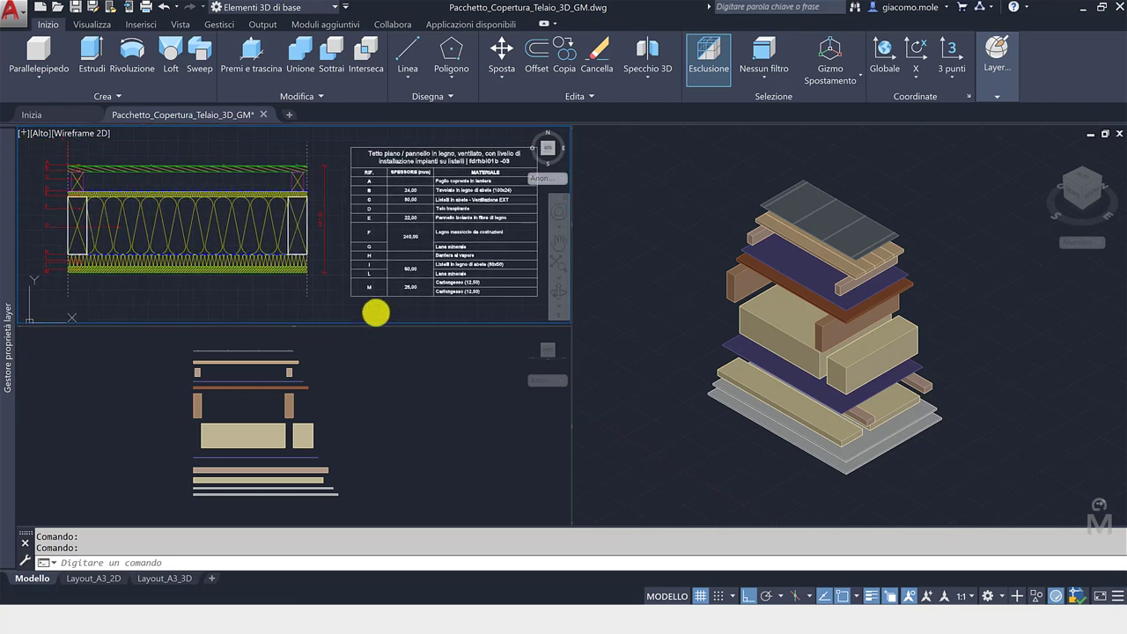
{"action": "left_click", "coordinate": [581, 473]}
{"action": "left_click", "coordinate": [108, 580]}
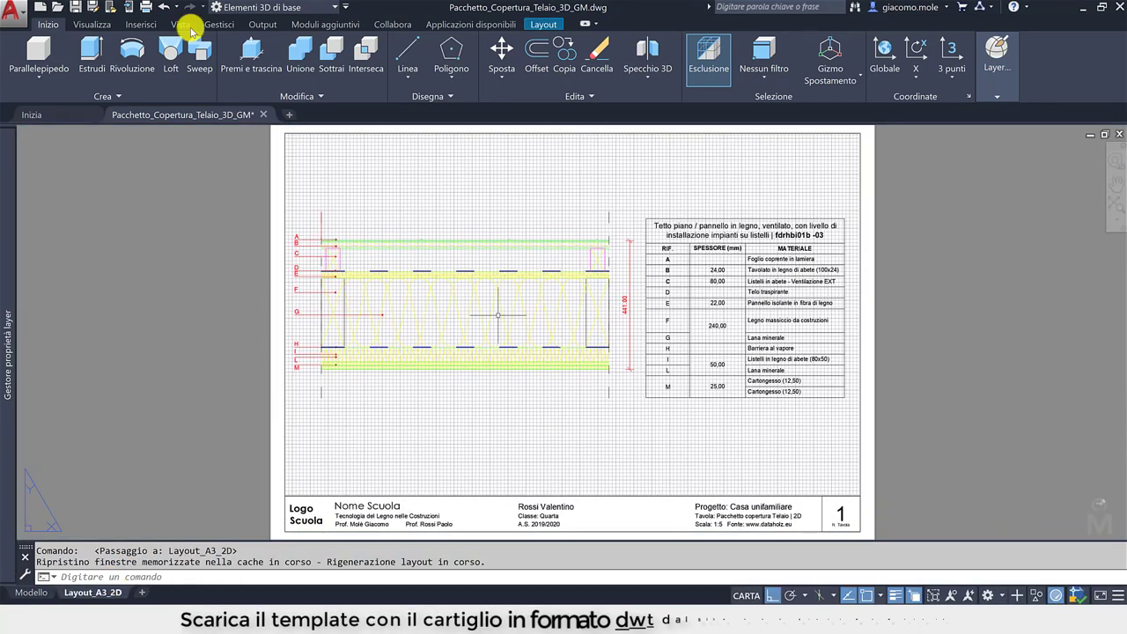
{"action": "left_click", "coordinate": [147, 7]}
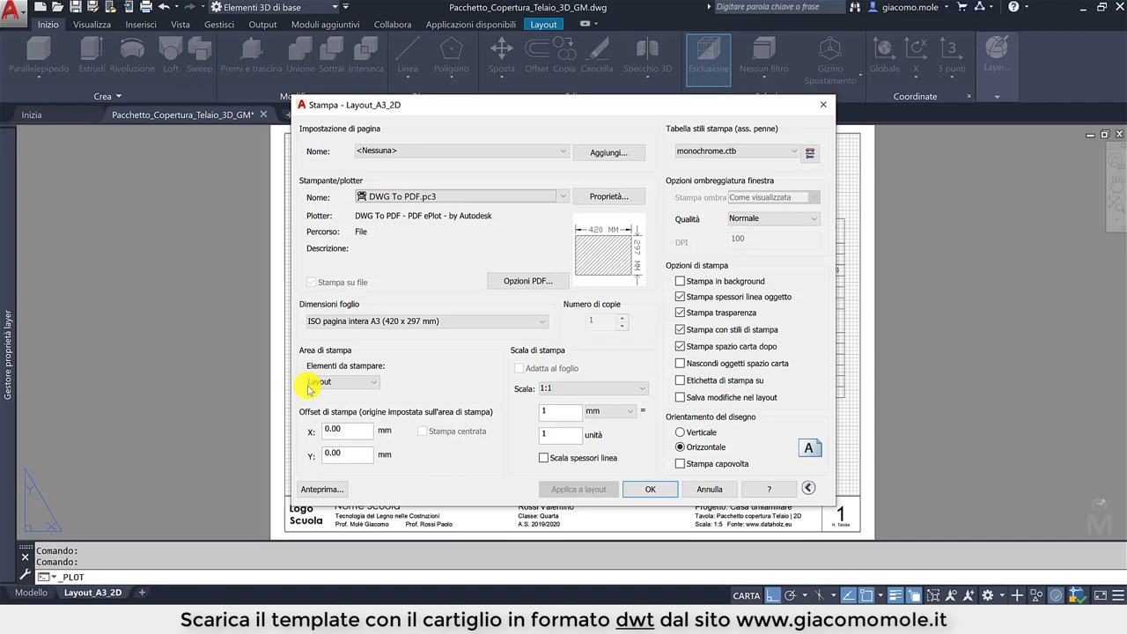
{"action": "left_click", "coordinate": [321, 489]}
{"action": "scroll", "coordinate": [446, 257], "scroll_direction": "down", "scroll_amount": 1}
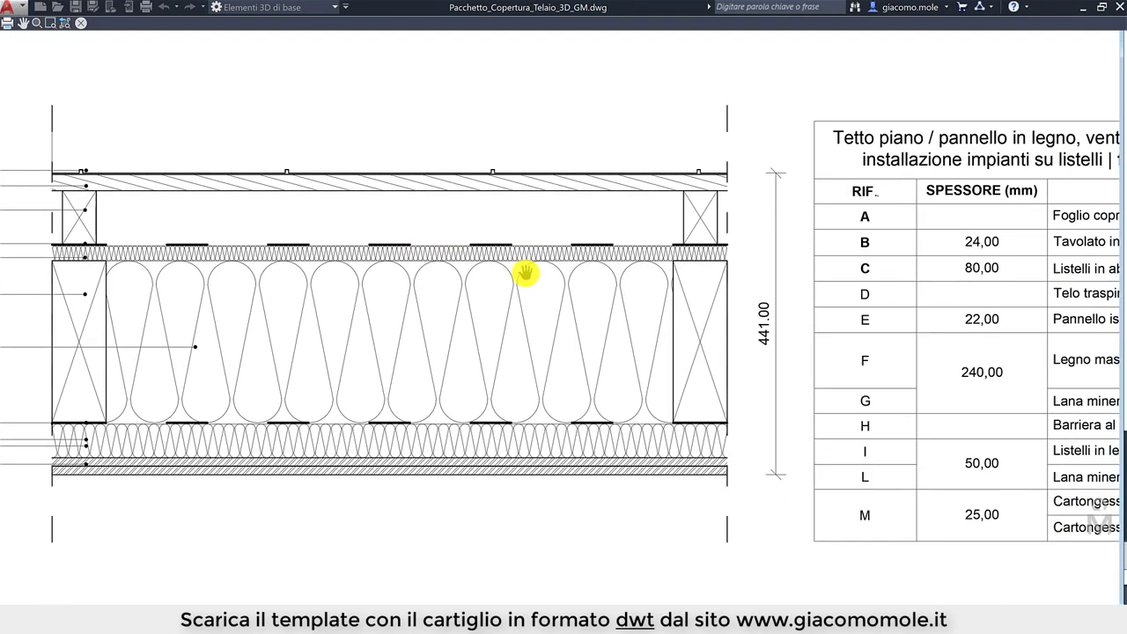
{"action": "scroll", "coordinate": [528, 264], "scroll_direction": "down", "scroll_amount": 1}
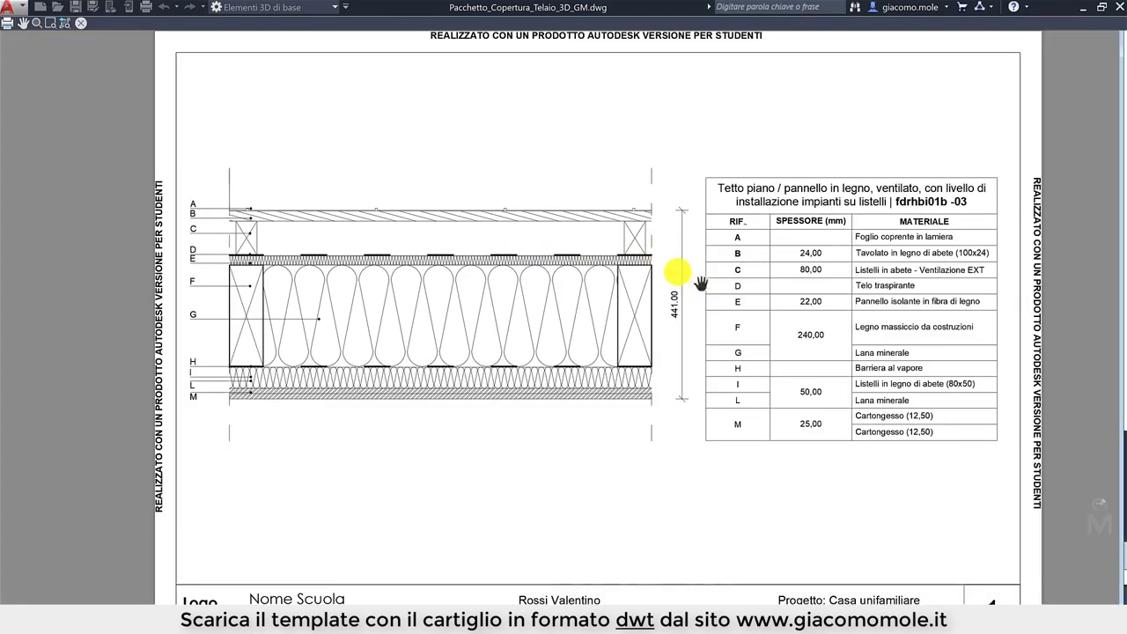
{"action": "scroll", "coordinate": [568, 325], "scroll_direction": "down", "scroll_amount": 1}
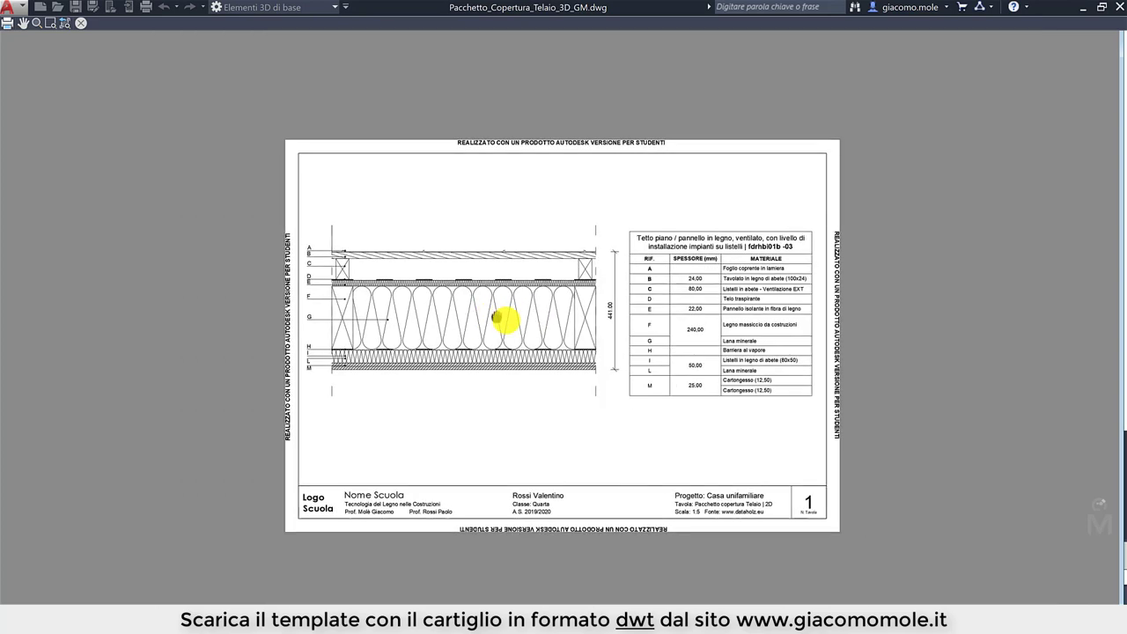
{"action": "scroll", "coordinate": [560, 318], "scroll_direction": "up", "scroll_amount": 1}
{"action": "left_click_drag", "start_coordinate": [556, 313], "coordinate": [546, 281]}
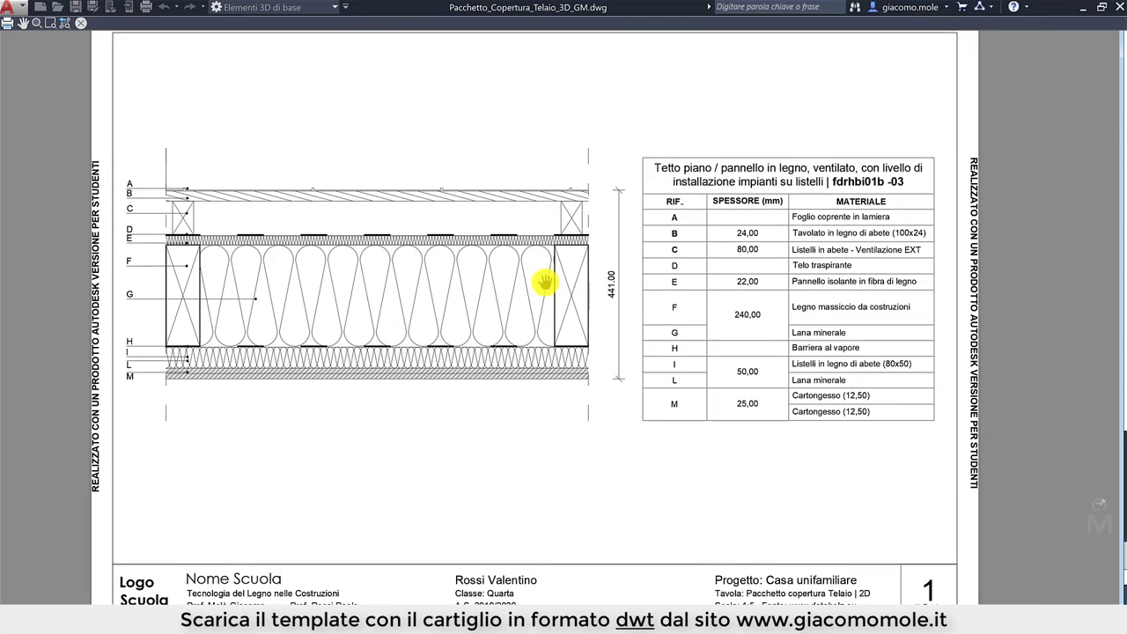
{"action": "left_click", "coordinate": [80, 22]}
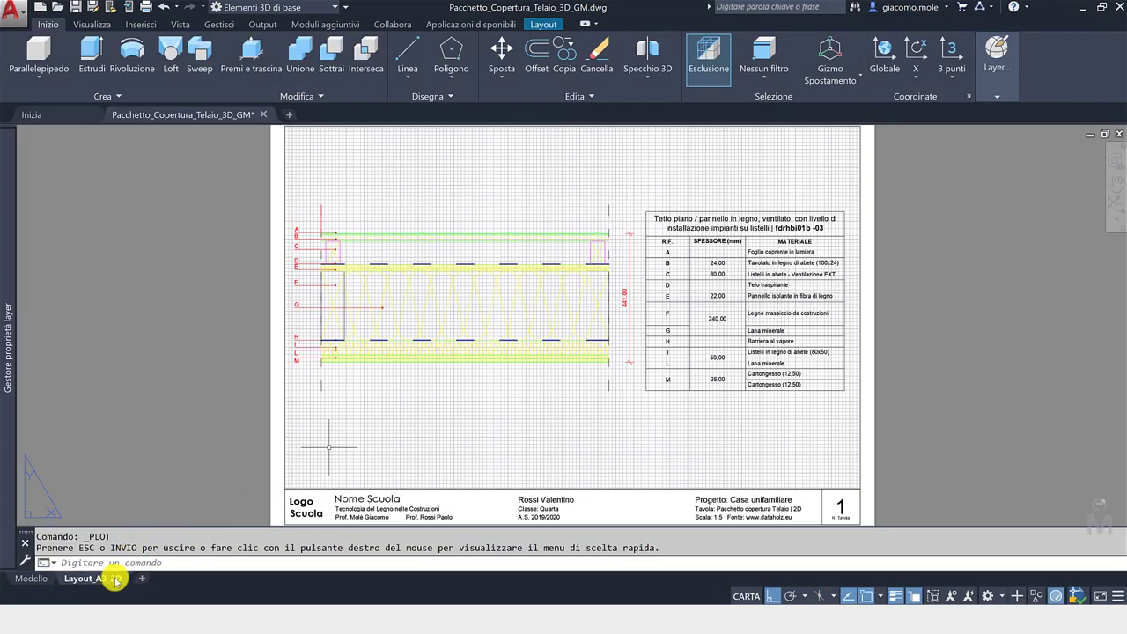
- Copy Layout_A3_2D via Sposta o copia with Crea una copia and open Layout_A3_2D (2)
{"action": "right_click", "coordinate": [114, 578]}
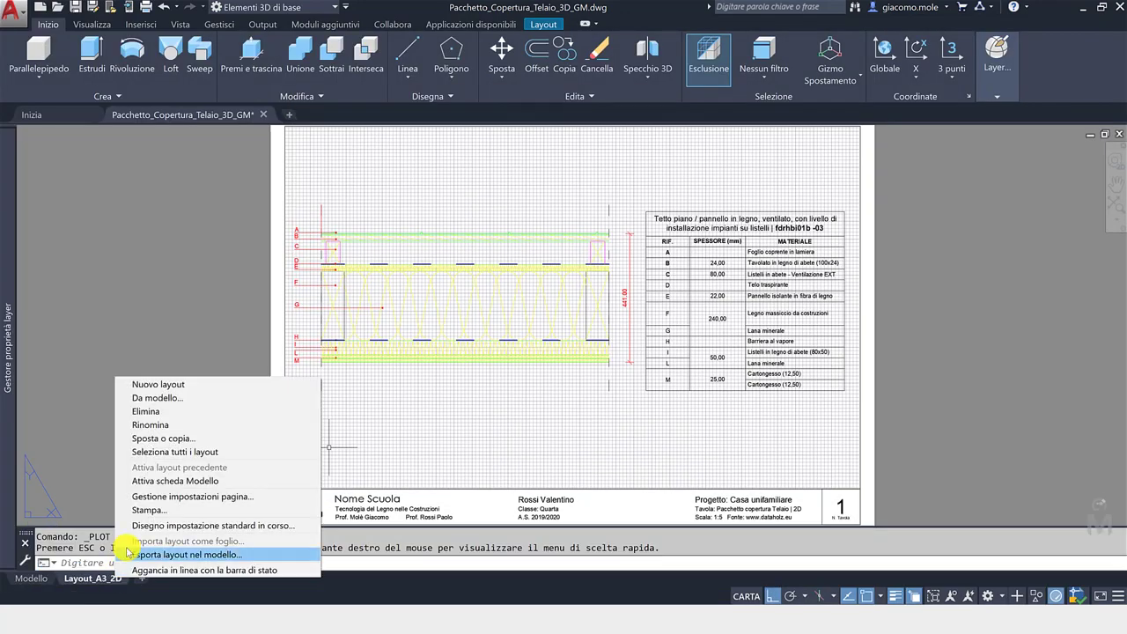
{"action": "left_click", "coordinate": [162, 440]}
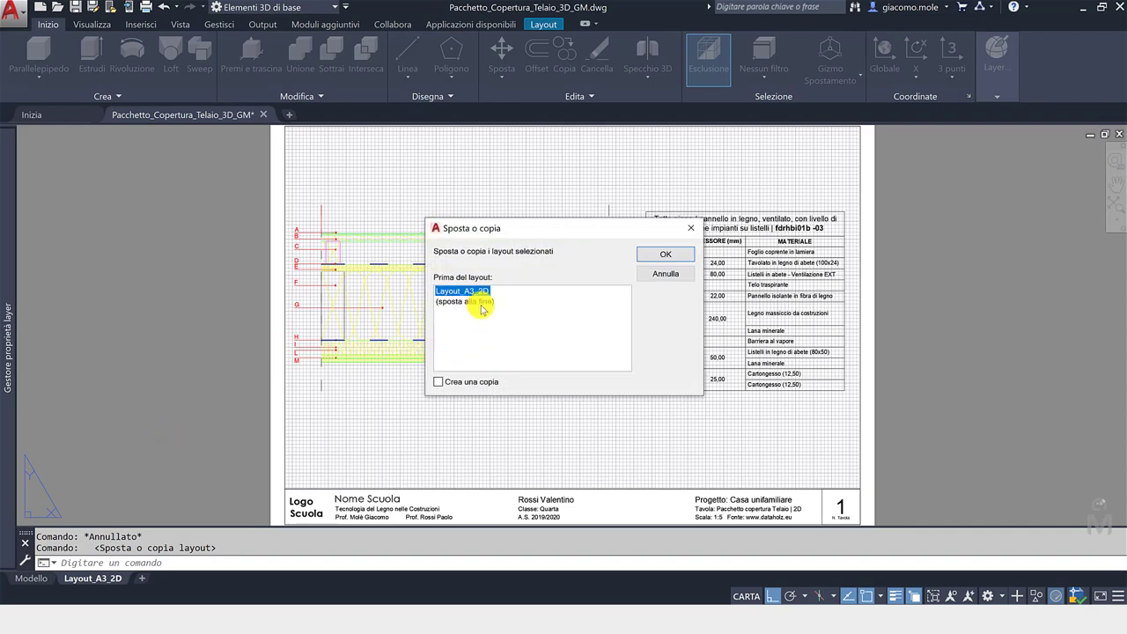
{"action": "left_click", "coordinate": [440, 383]}
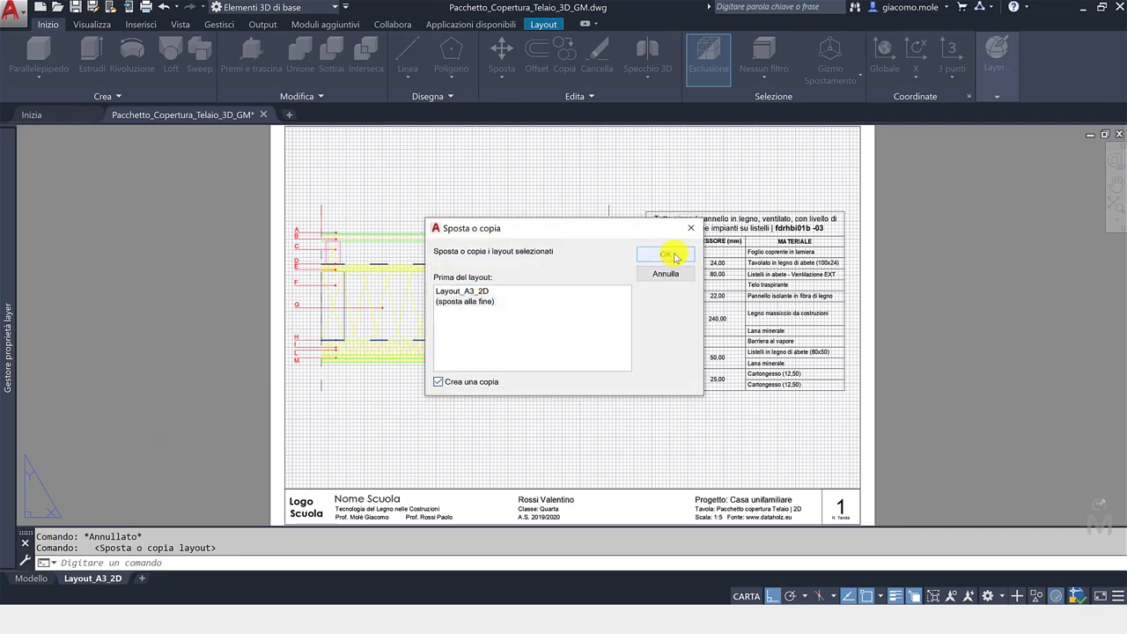
{"action": "left_click", "coordinate": [665, 254]}
{"action": "left_click", "coordinate": [186, 583]}
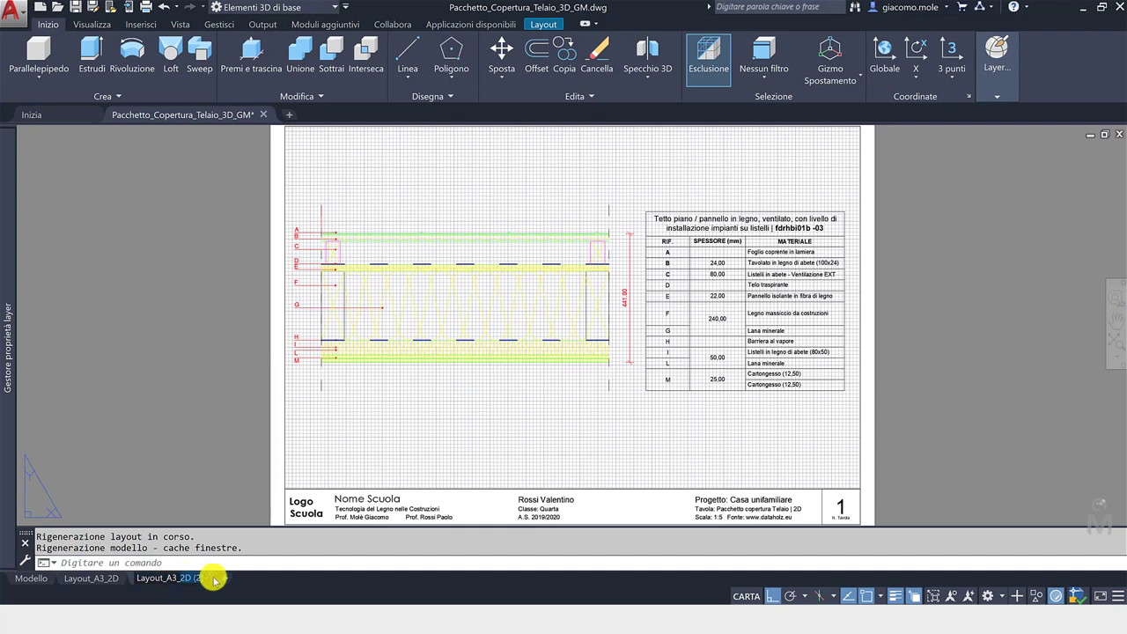
- Rename the copied sheet Layout_A3_3D and switch to the Disegno e annotazione workspace
{"action": "type", "text": "D"}
{"action": "left_click", "coordinate": [203, 487]}
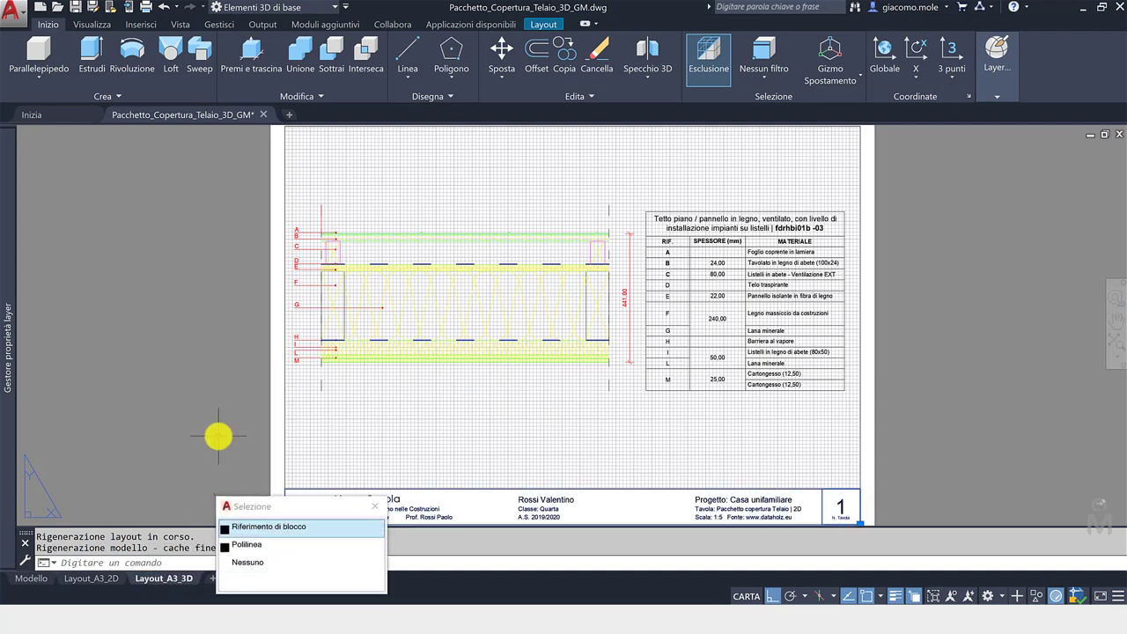
{"action": "key", "text": "Escape"}
{"action": "left_click", "coordinate": [304, 9]}
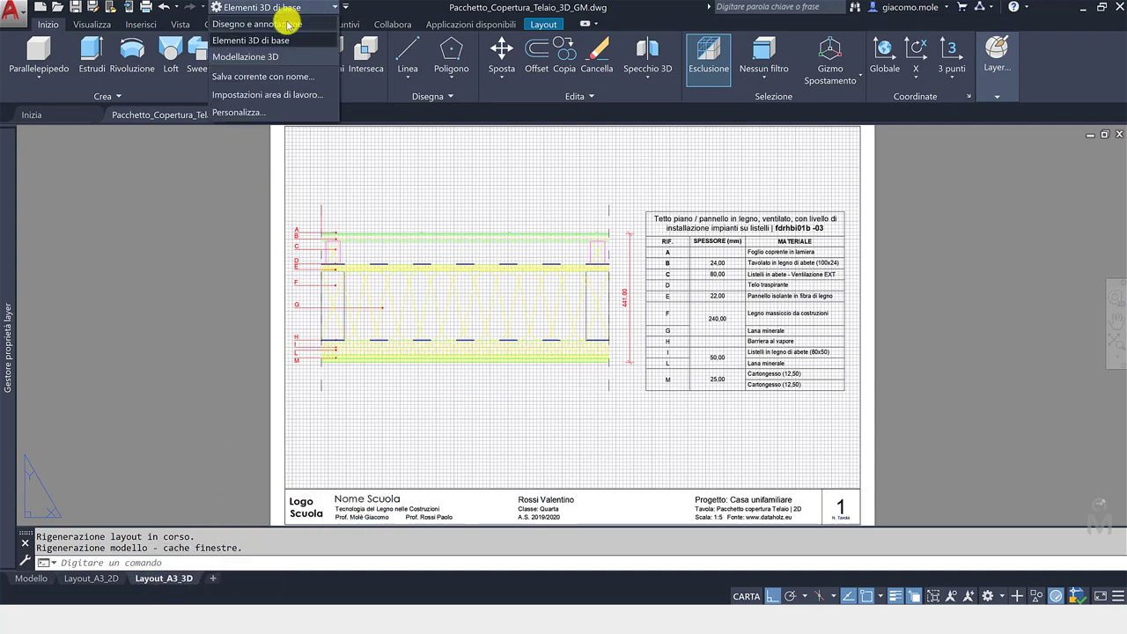
{"action": "left_click", "coordinate": [255, 23]}
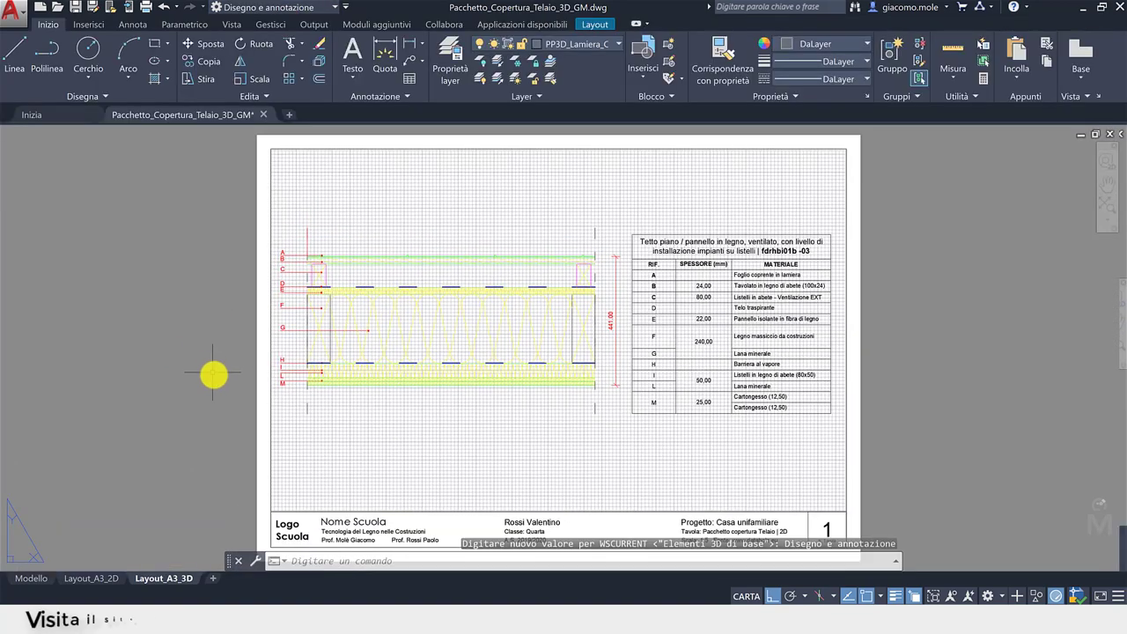
- Erase the sheet's section viewport, leaving only the title block
{"action": "scroll", "coordinate": [213, 369], "scroll_direction": "down", "scroll_amount": 1}
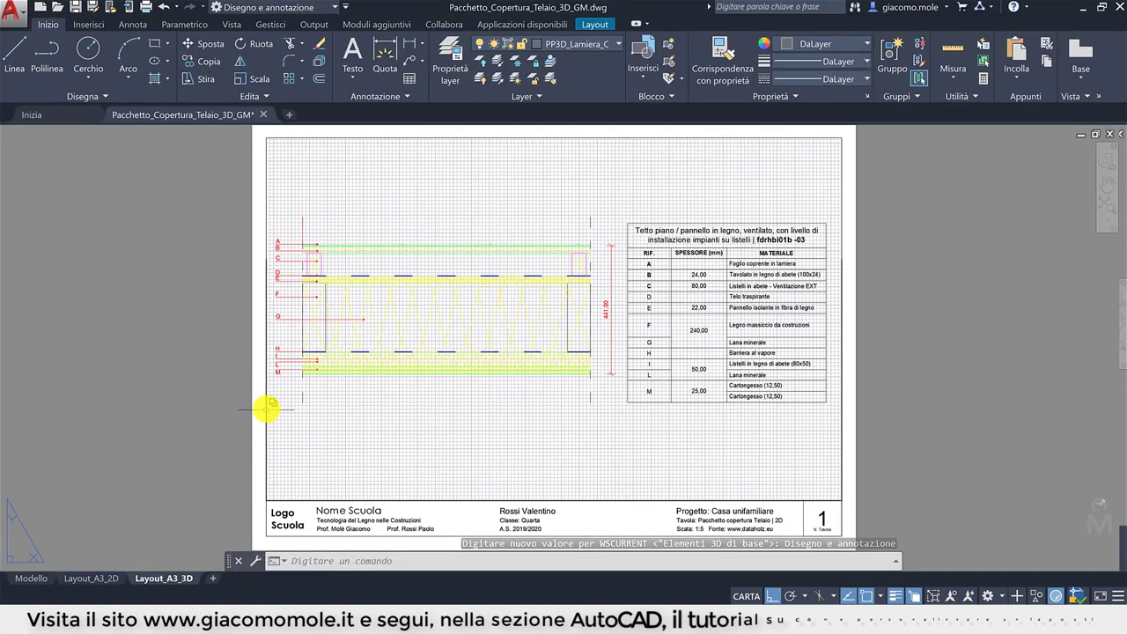
{"action": "left_click", "coordinate": [267, 408]}
{"action": "key", "text": "Delete"}
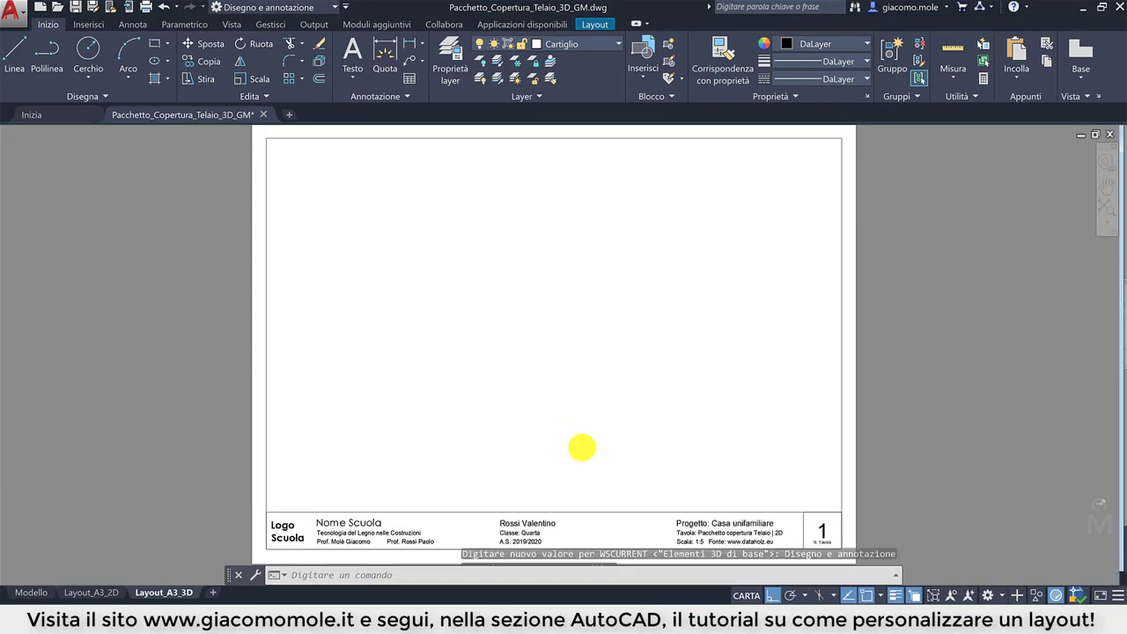
{"action": "scroll", "coordinate": [622, 475], "scroll_direction": "up", "scroll_amount": 3}
{"action": "key", "text": "Escape"}
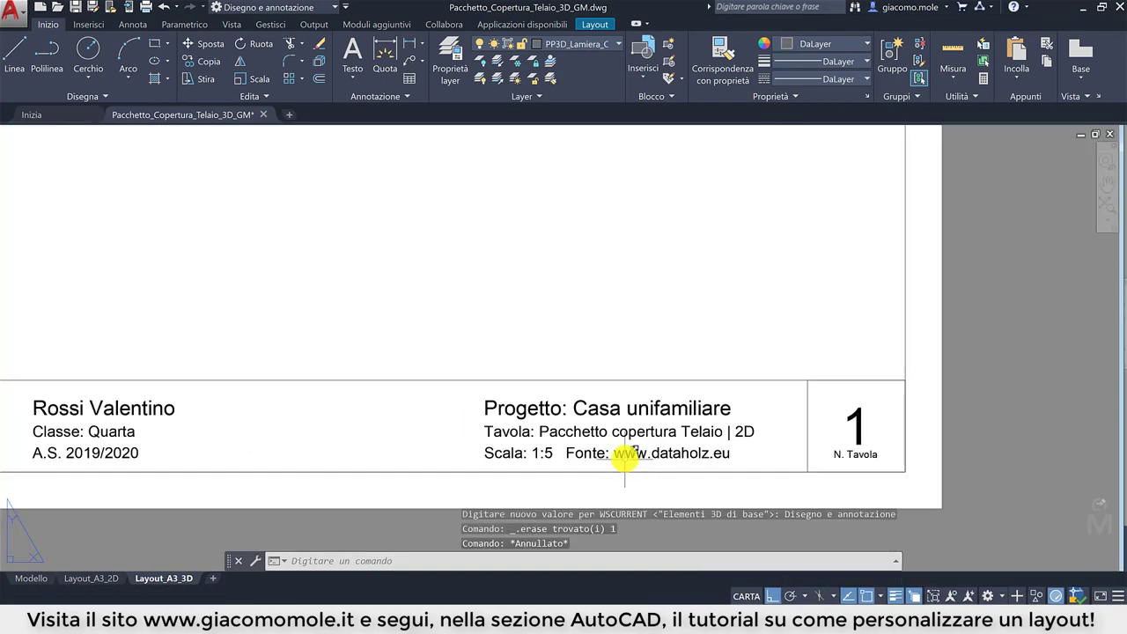
- Edit title block attributes: title 'Pacchetto copertura Telaio | 2D + 3D', N.TAV 2, SCALA 'Scala: varie'
{"action": "double_click", "coordinate": [624, 455]}
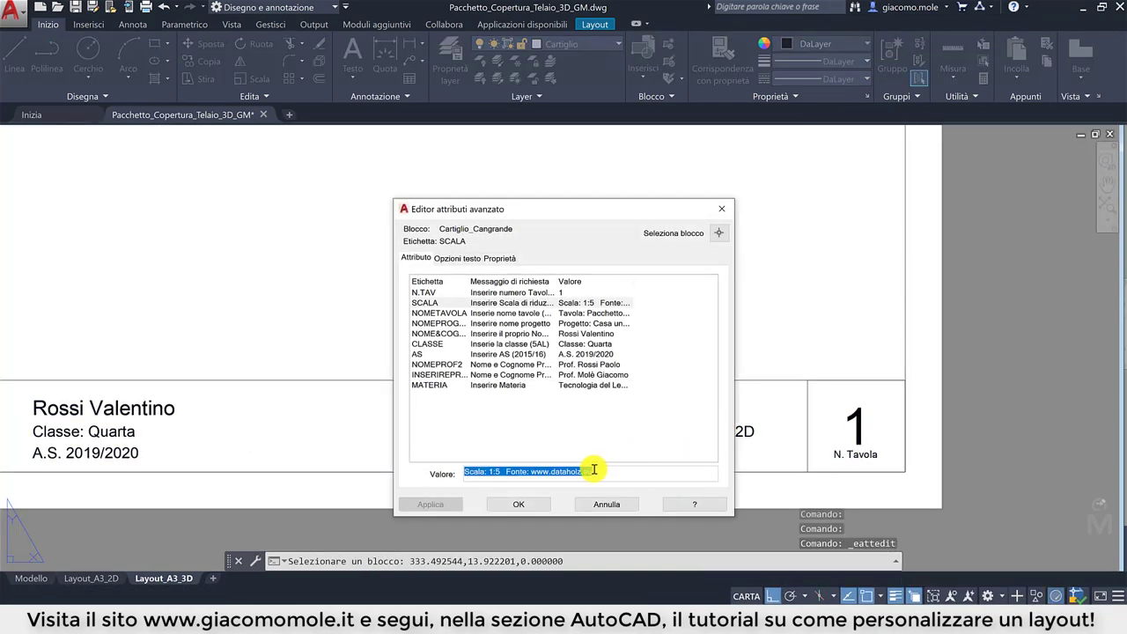
{"action": "left_click", "coordinate": [590, 314]}
{"action": "left_click", "coordinate": [594, 471]}
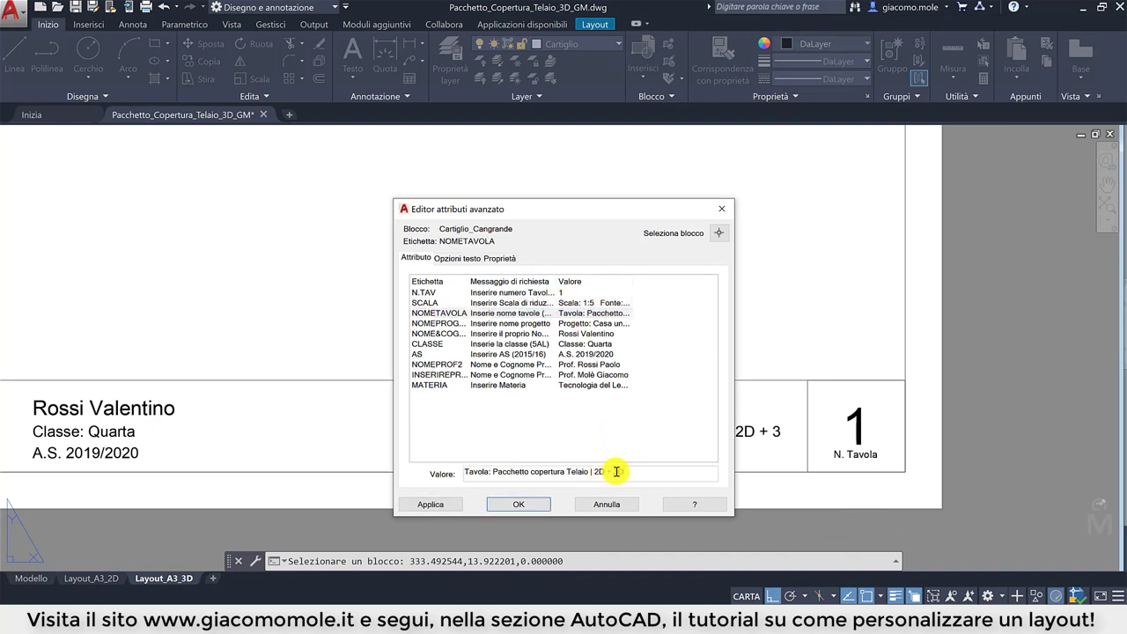
{"action": "left_click", "coordinate": [540, 293]}
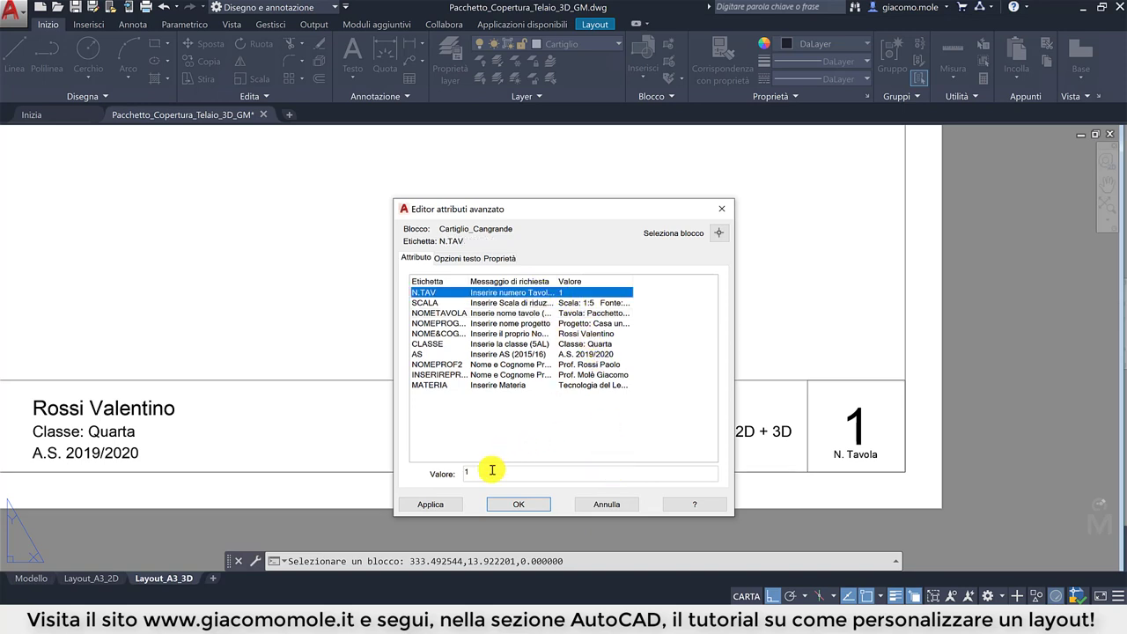
{"action": "left_click", "coordinate": [450, 474]}
{"action": "type", "text": "2"}
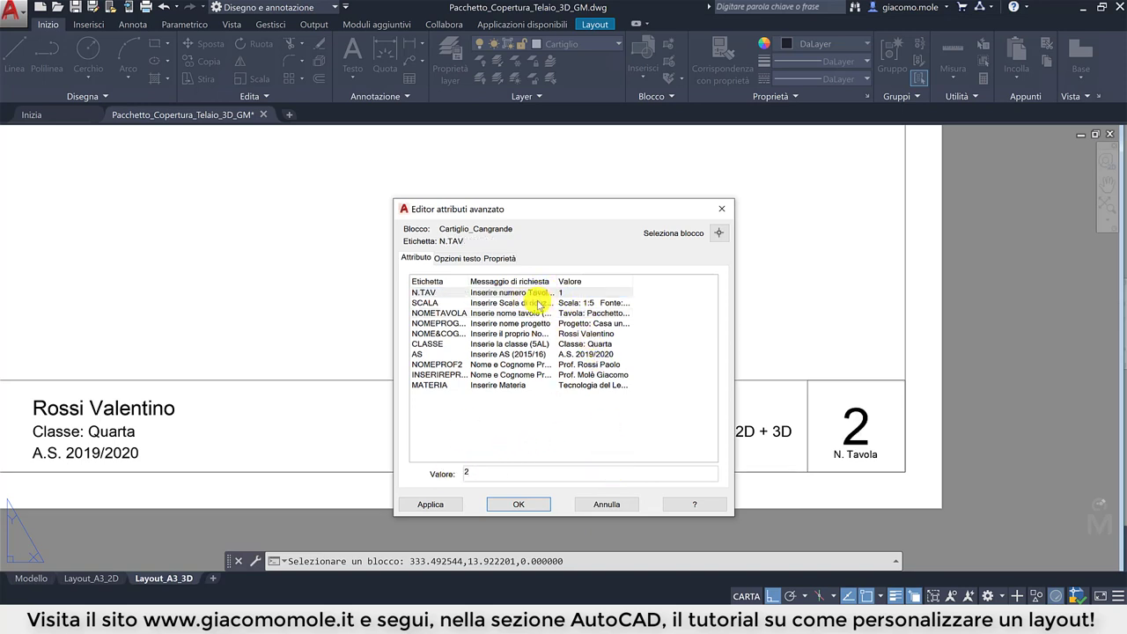
{"action": "left_click", "coordinate": [538, 304]}
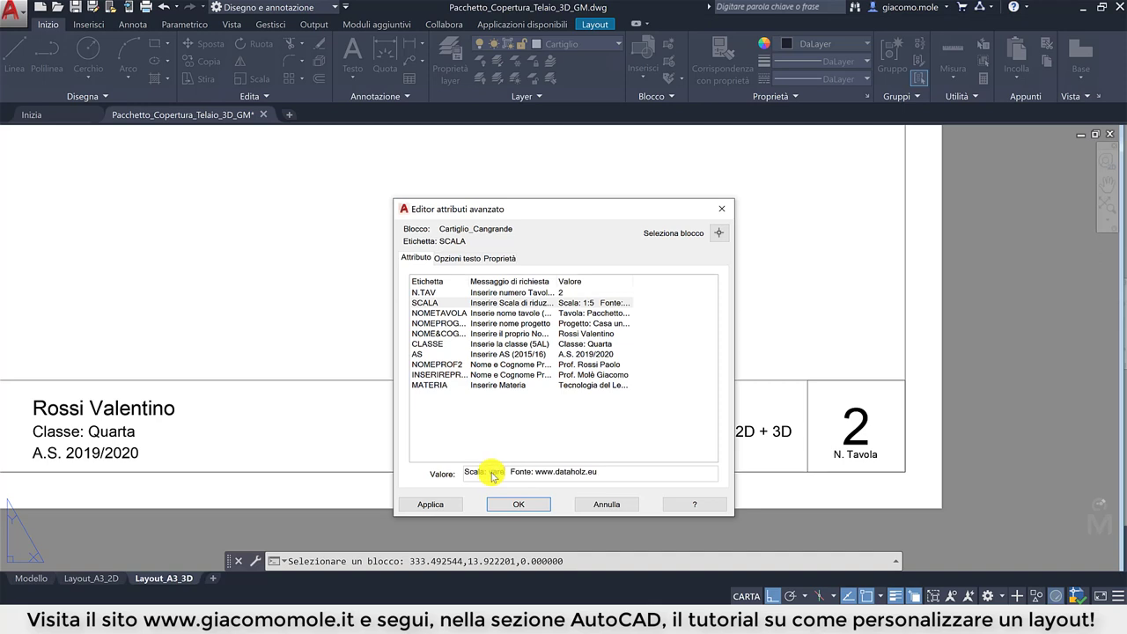
{"action": "left_click", "coordinate": [518, 501]}
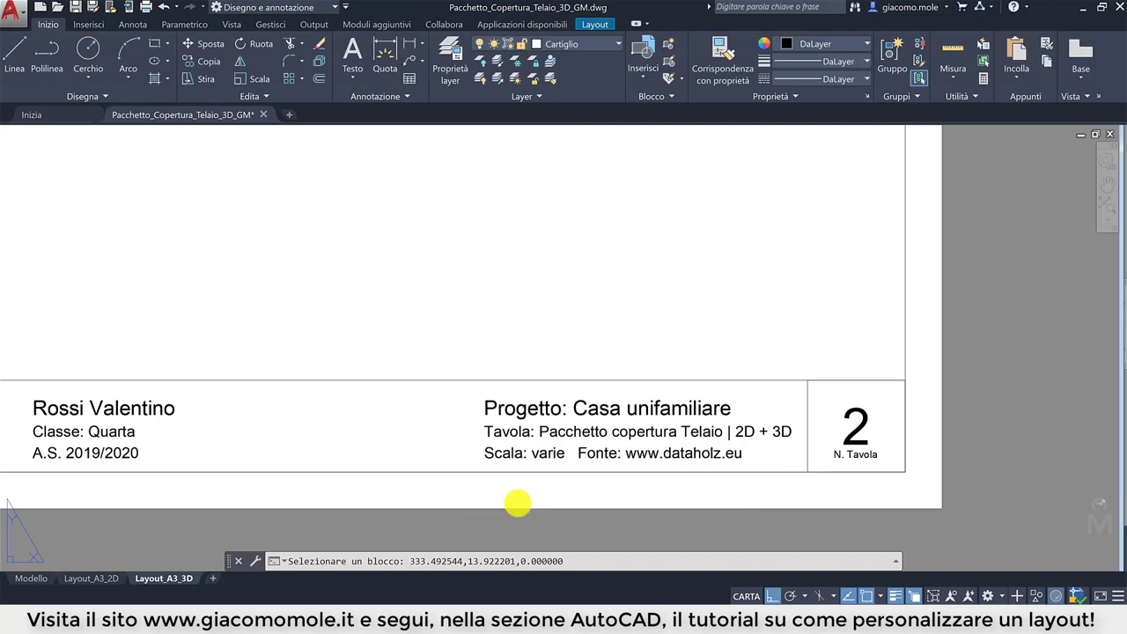
- Make the title block's Cartiglio layer current
{"action": "scroll", "coordinate": [493, 423], "scroll_direction": "down", "scroll_amount": 3}
{"action": "middle_click_drag", "start_coordinate": [432, 425], "coordinate": [554, 523]}
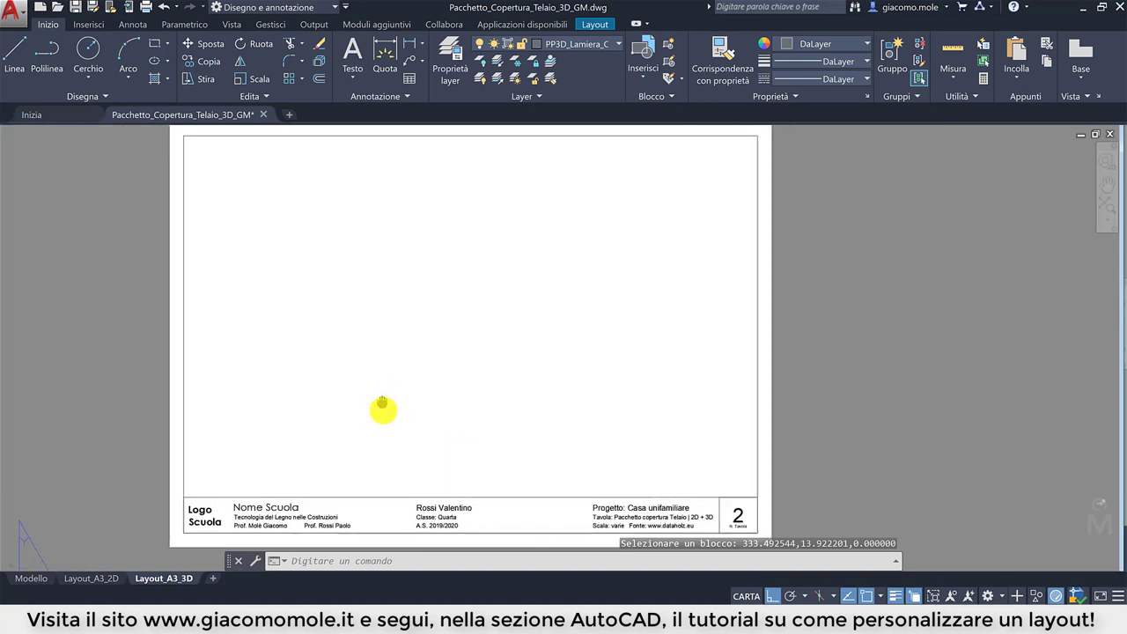
{"action": "left_click", "coordinate": [547, 68]}
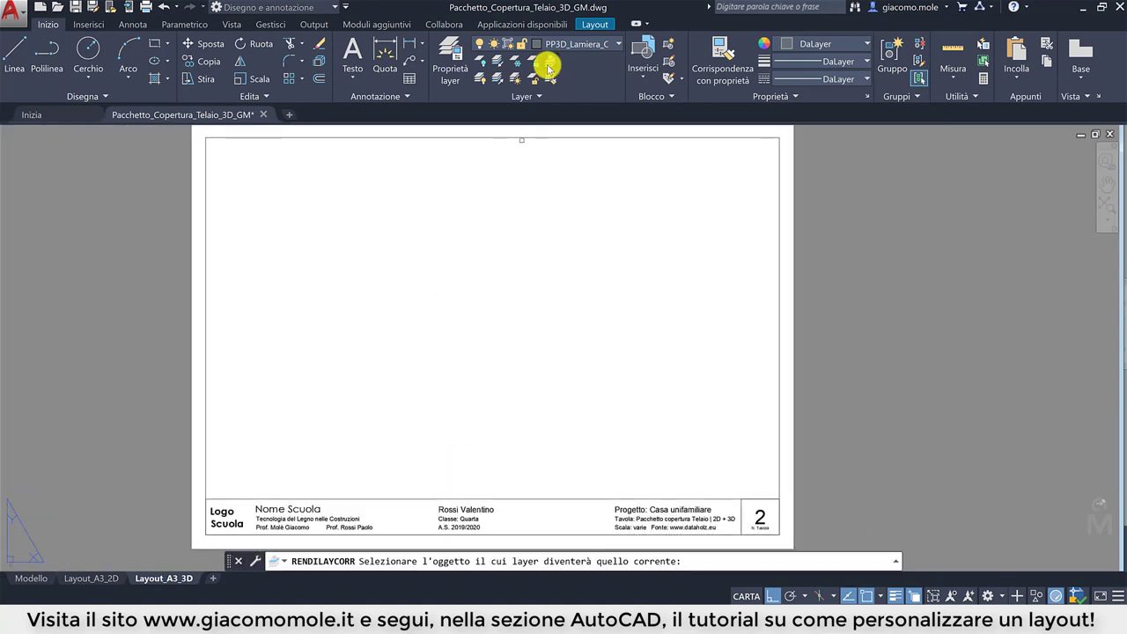
{"action": "left_click", "coordinate": [595, 138]}
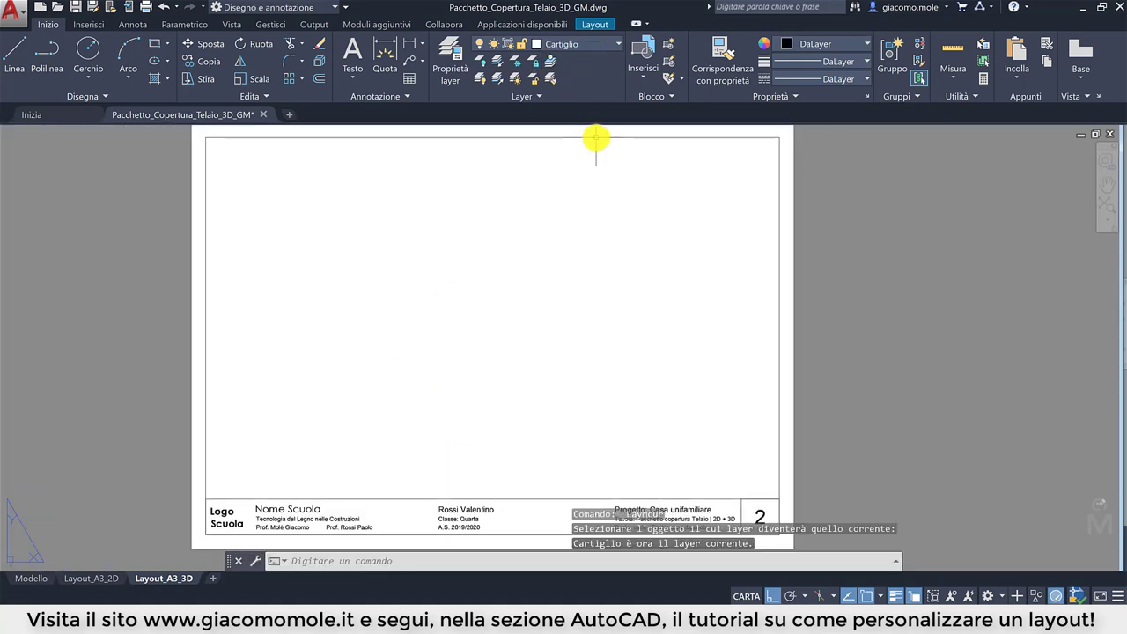
{"action": "key", "text": "Escape"}
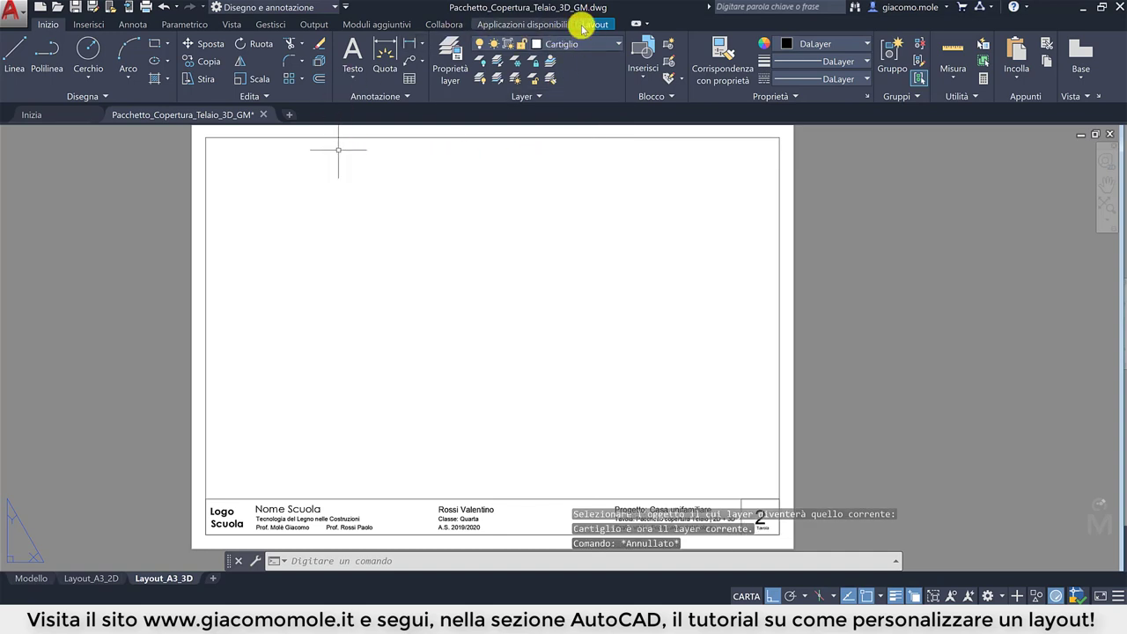
- Create a Tre: Destra three-viewport arrangement filling the sheet above the title block
{"action": "left_click", "coordinate": [581, 27]}
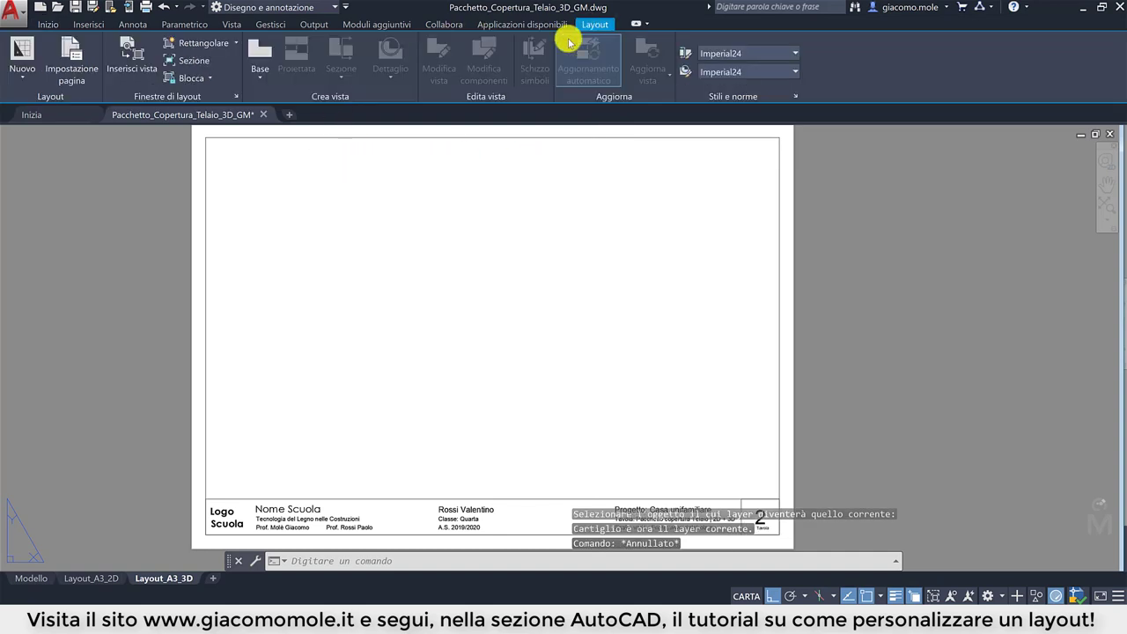
{"action": "left_click", "coordinate": [234, 96]}
{"action": "left_click", "coordinate": [560, 285]}
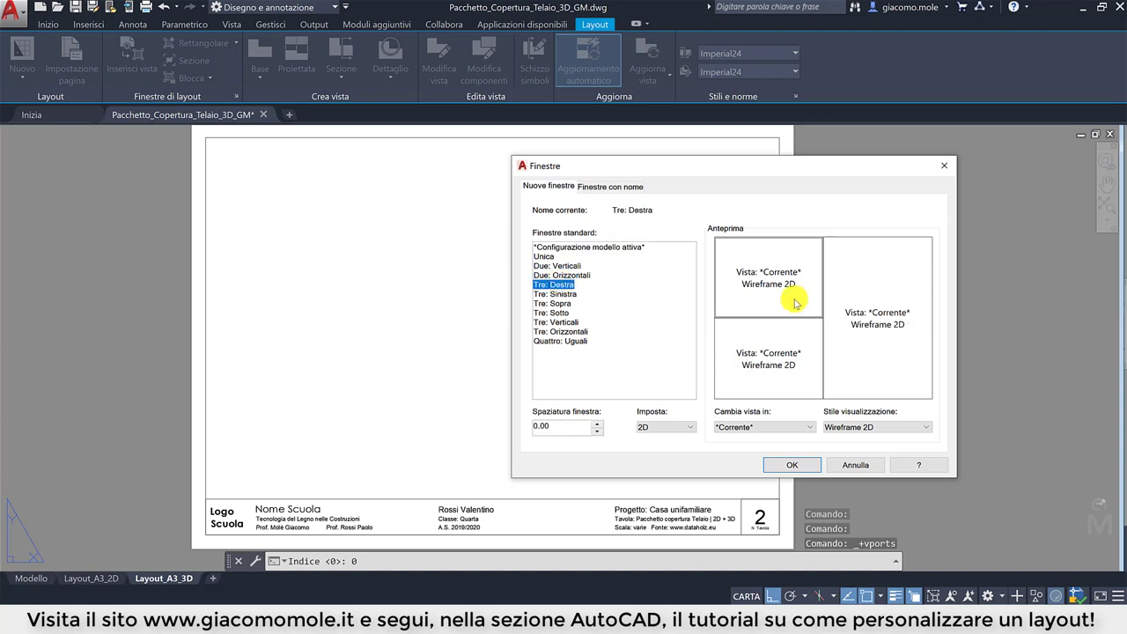
{"action": "left_click", "coordinate": [791, 464]}
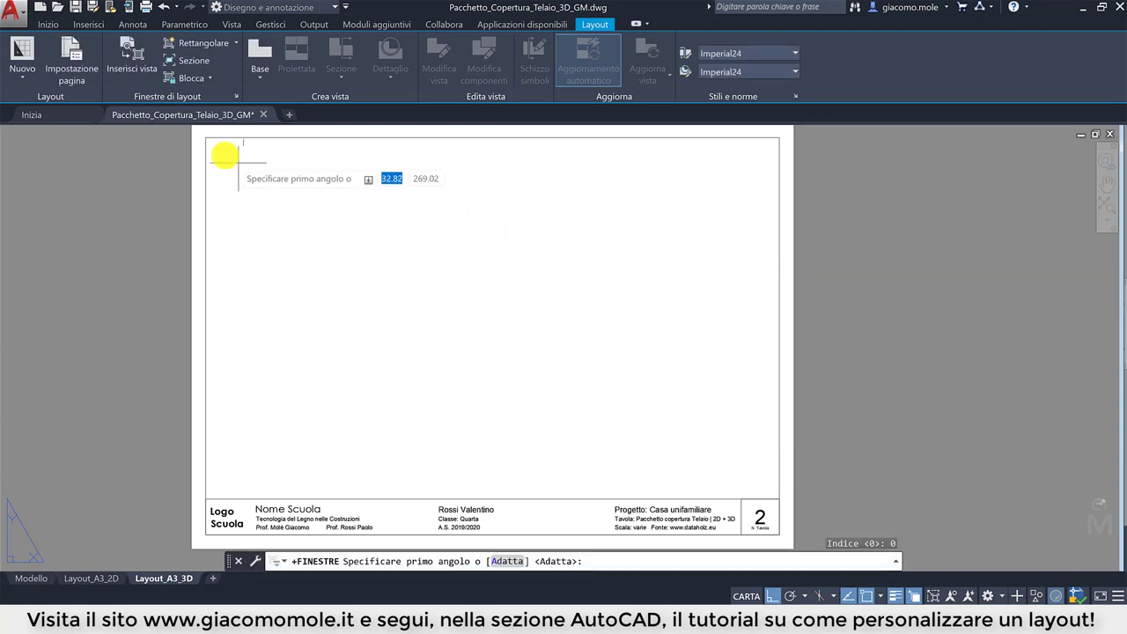
{"action": "left_click", "coordinate": [204, 136]}
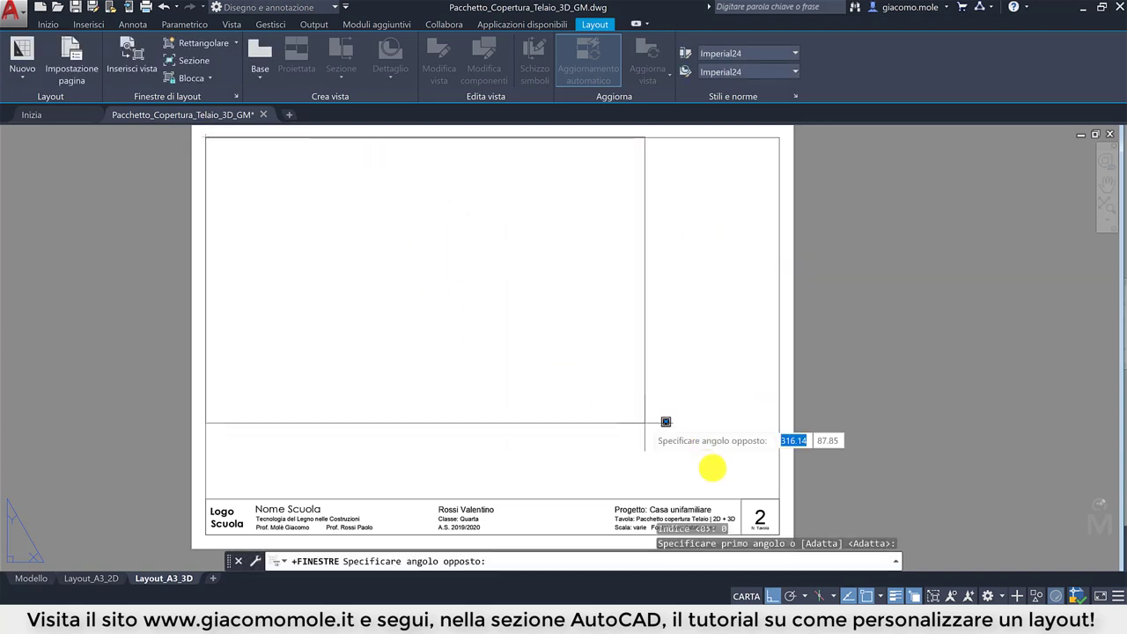
{"action": "left_click", "coordinate": [779, 498]}
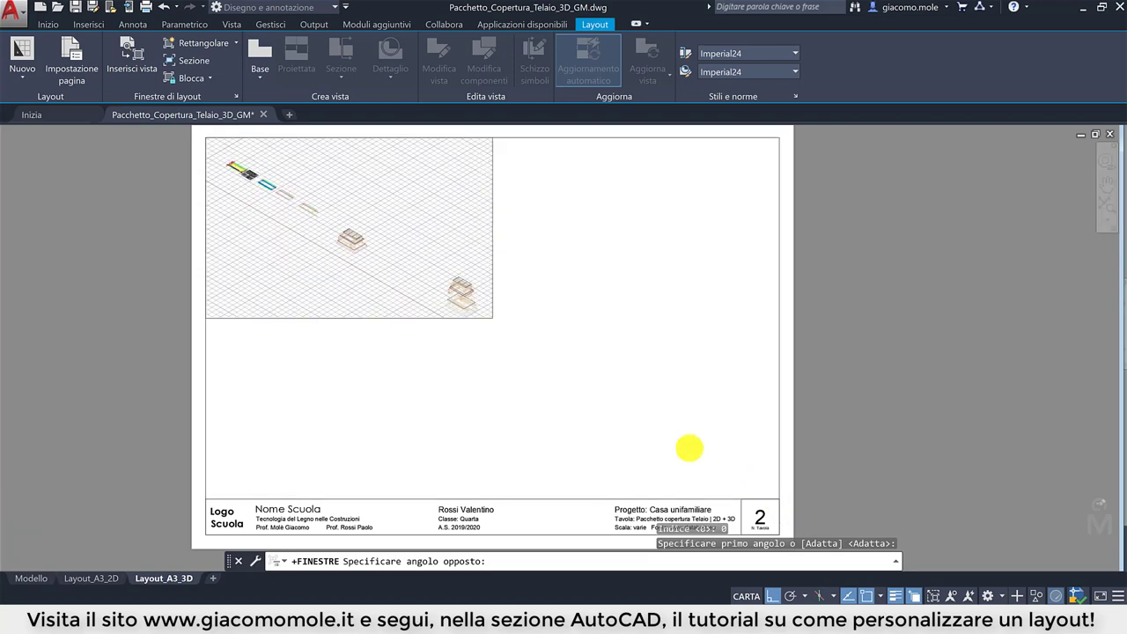
{"action": "double_click", "coordinate": [383, 273]}
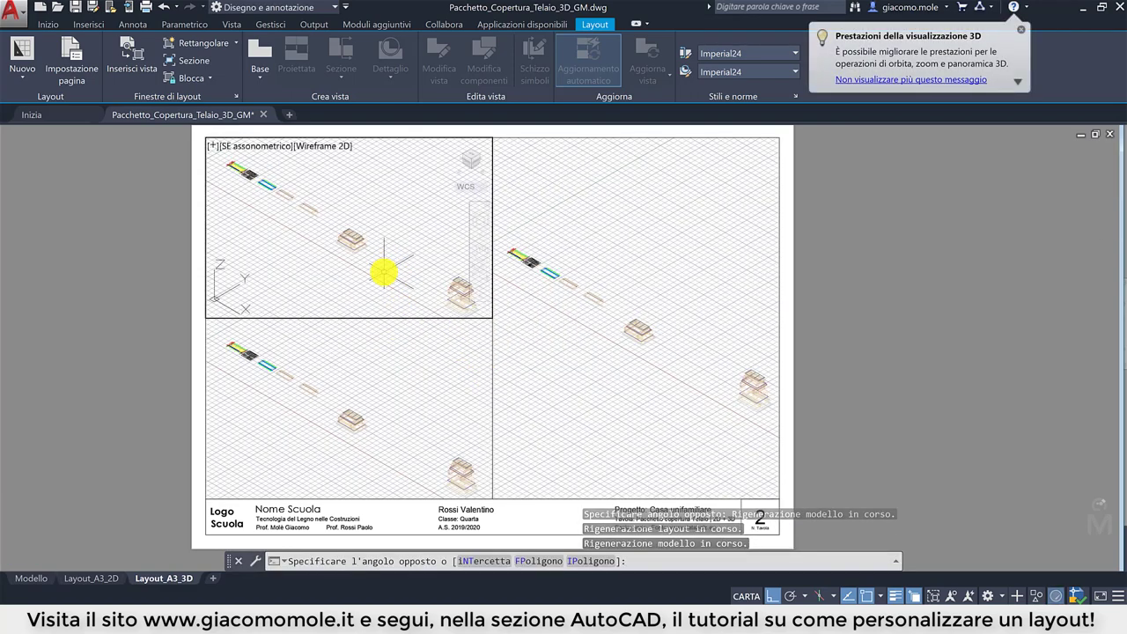
- Set the top-left viewport to the Alto top view at scale 1:10, framing plan and table
{"action": "left_click", "coordinate": [256, 146]}
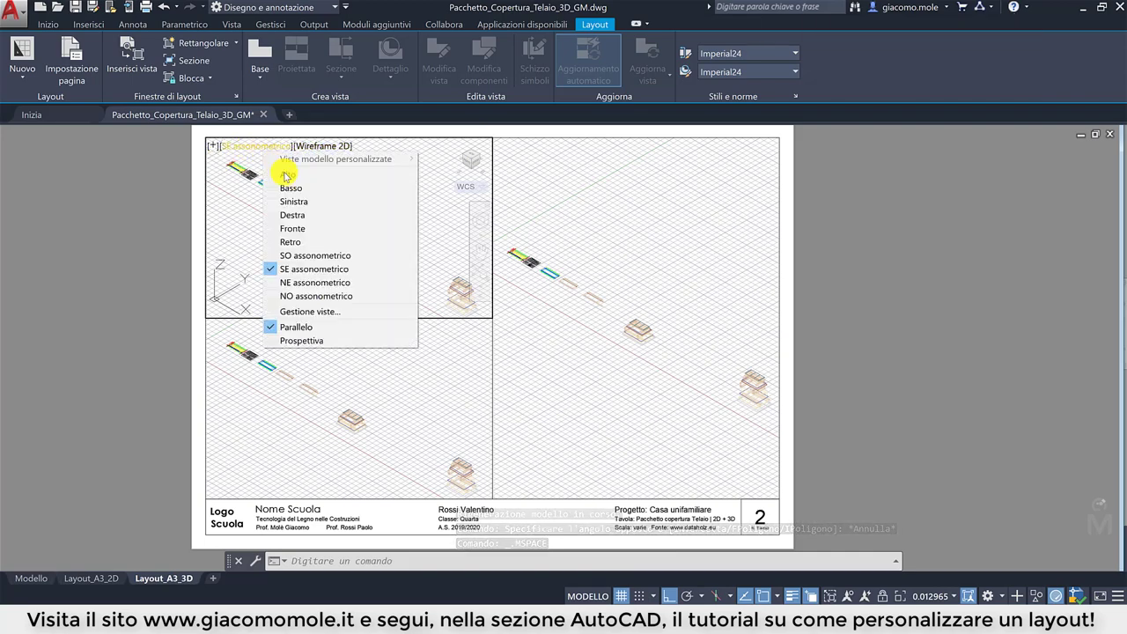
{"action": "left_click", "coordinate": [286, 175]}
{"action": "scroll", "coordinate": [315, 250], "scroll_direction": "up", "scroll_amount": 3}
{"action": "scroll", "coordinate": [312, 216], "scroll_direction": "up", "scroll_amount": 2}
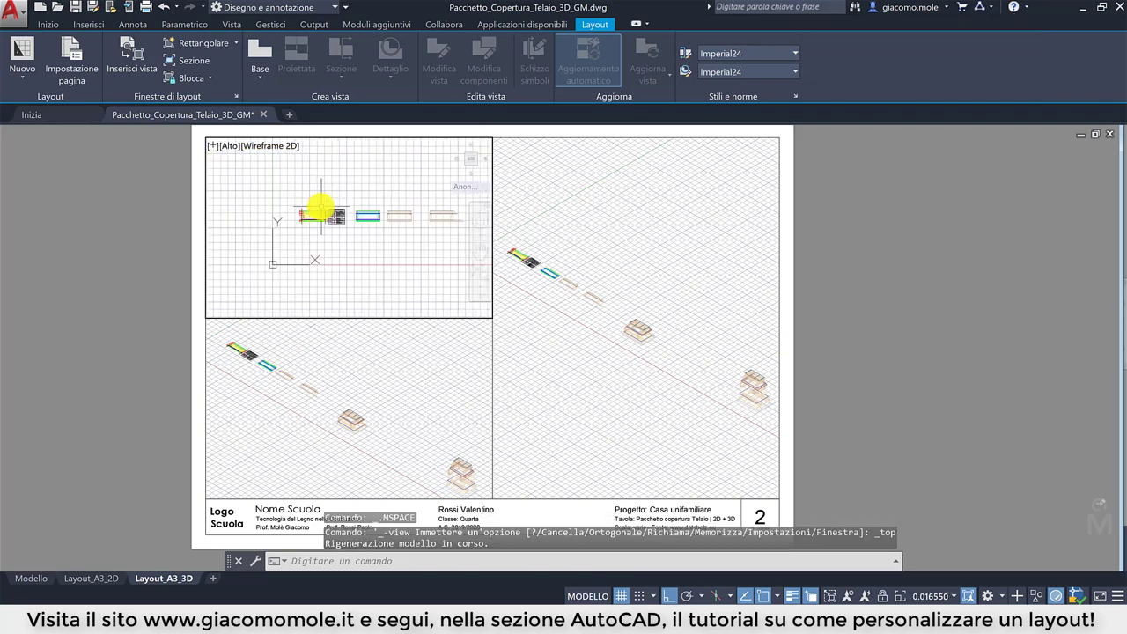
{"action": "scroll", "coordinate": [308, 214], "scroll_direction": "up", "scroll_amount": 2}
{"action": "middle_click_drag", "start_coordinate": [309, 214], "coordinate": [327, 164]}
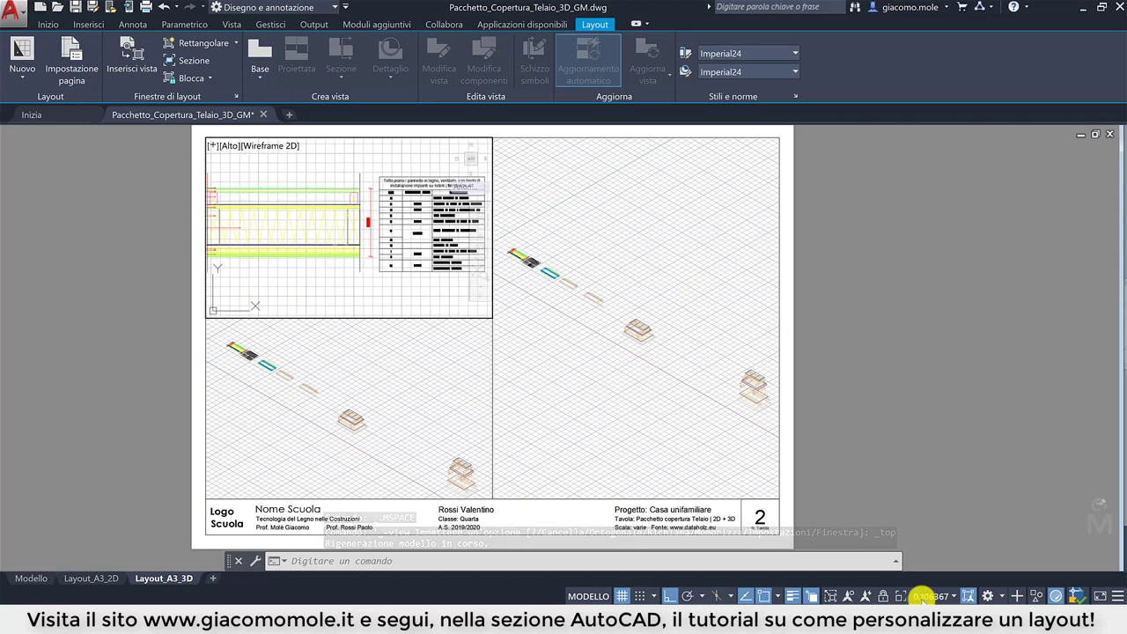
{"action": "left_click", "coordinate": [924, 596]}
{"action": "left_click", "coordinate": [830, 259]}
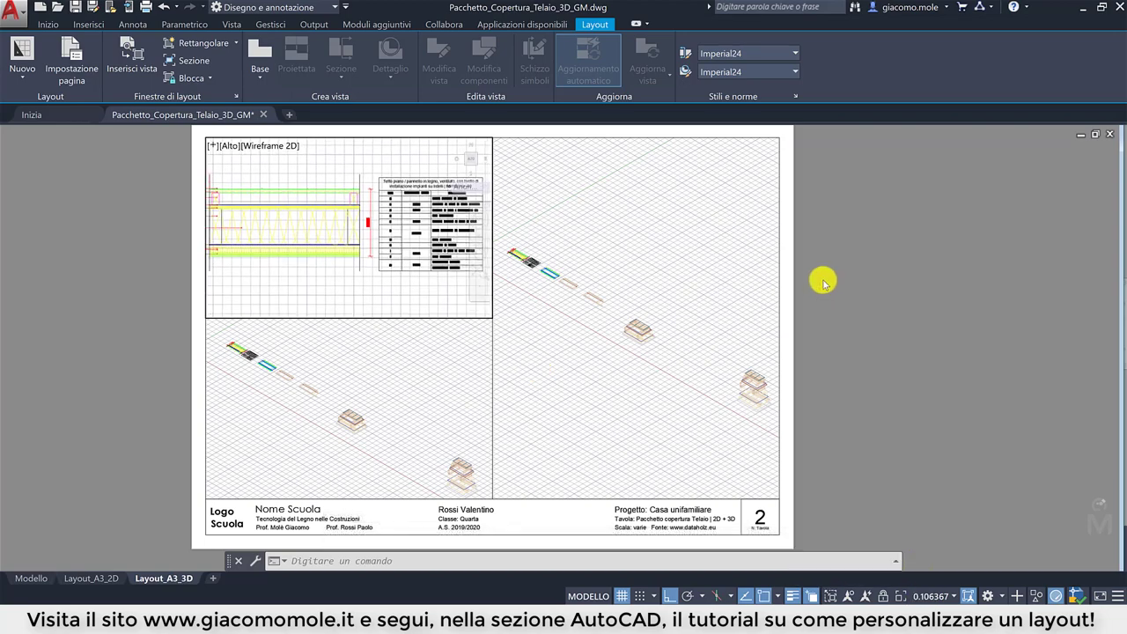
{"action": "middle_click_drag", "start_coordinate": [349, 282], "coordinate": [356, 282]}
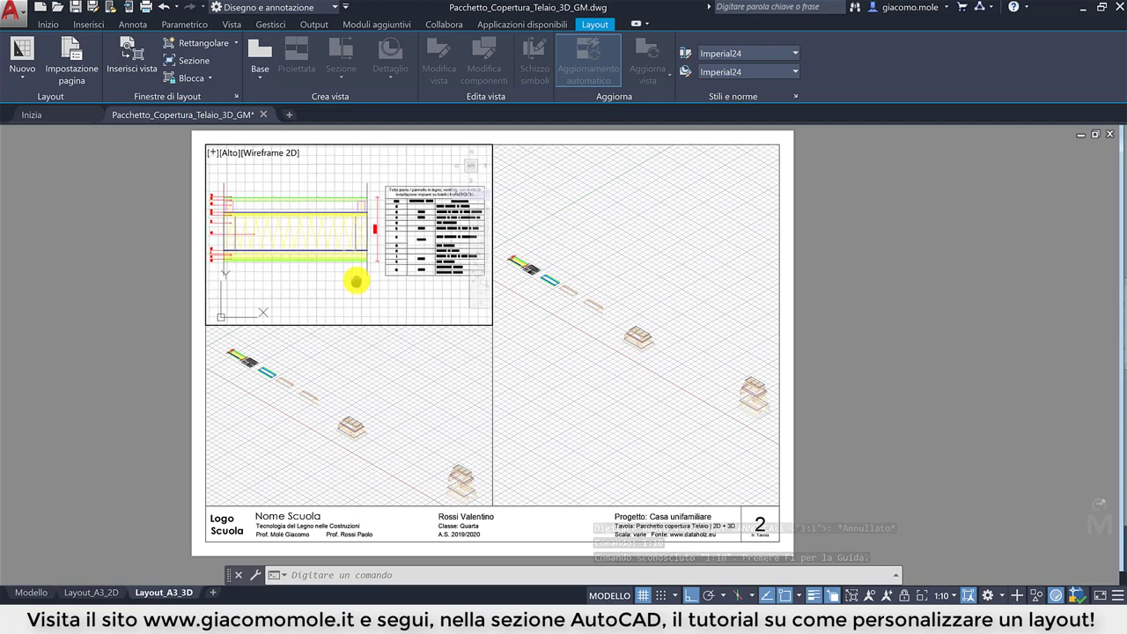
- Show the bottom-left viewport's model as Ombreggiato con spigoli, centred and zoomed in
{"action": "left_click", "coordinate": [407, 393]}
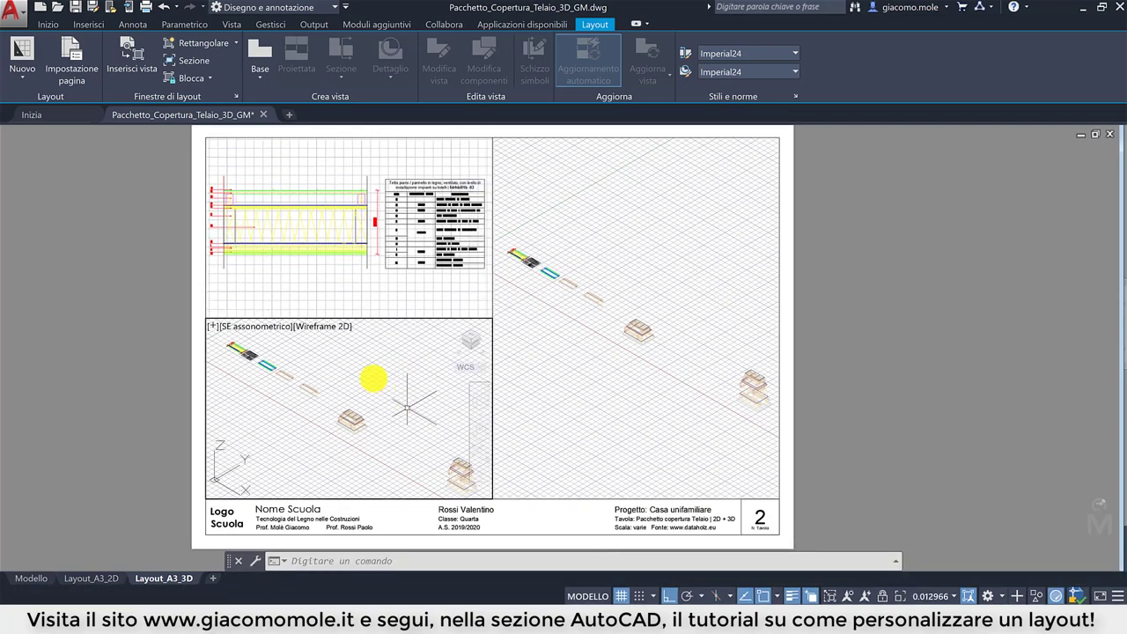
{"action": "middle_click_drag", "start_coordinate": [373, 378], "coordinate": [338, 332]}
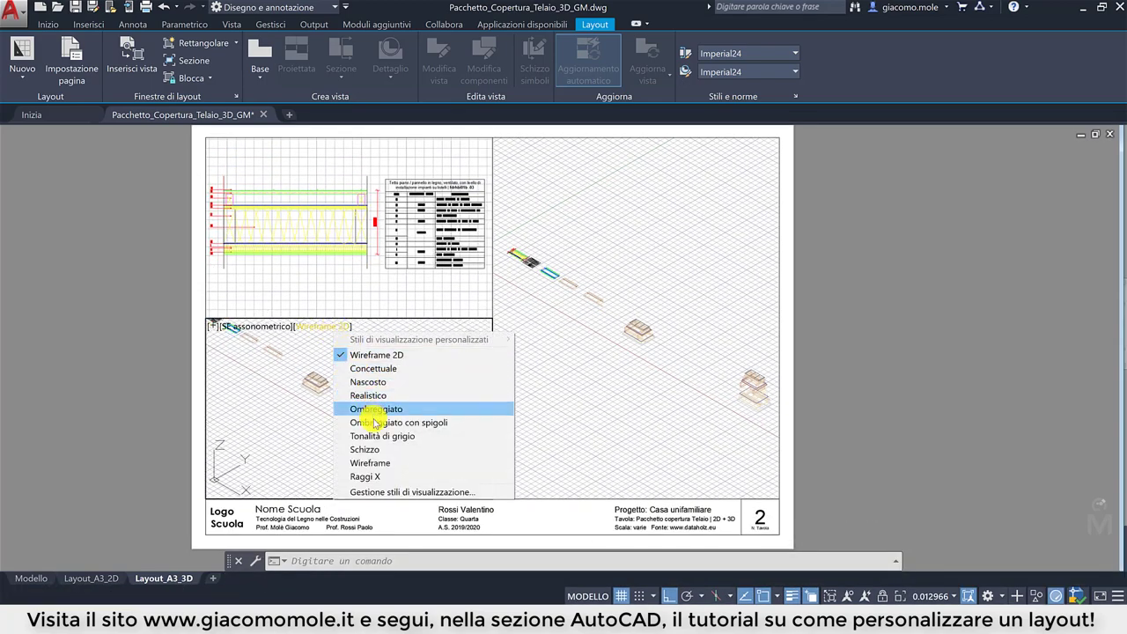
{"action": "left_click", "coordinate": [410, 425]}
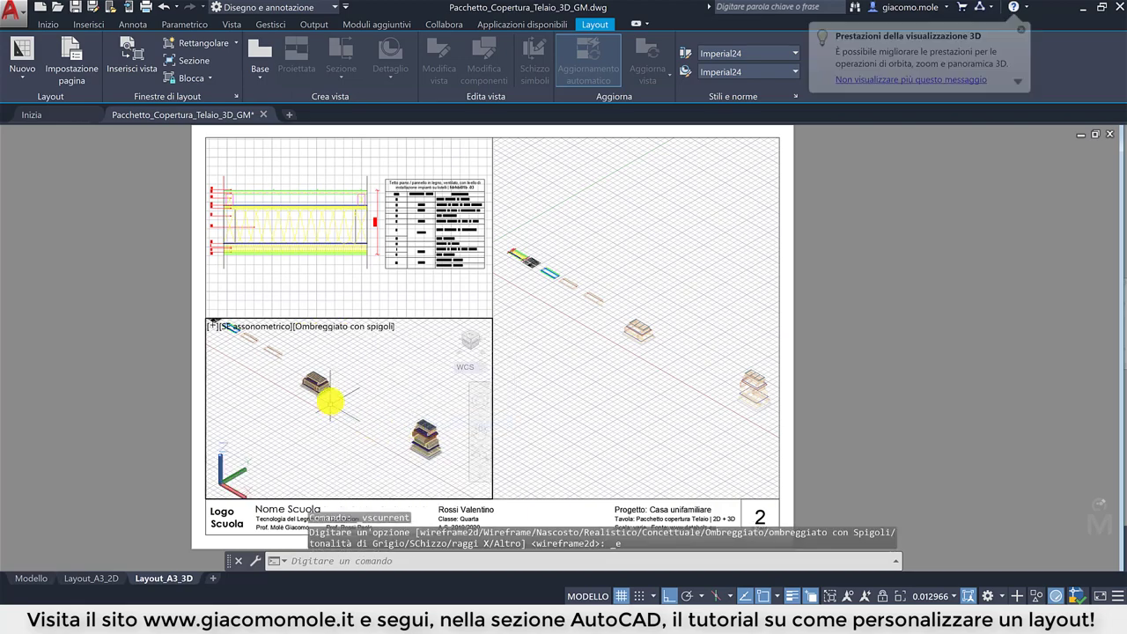
{"action": "middle_click_drag", "start_coordinate": [321, 405], "coordinate": [309, 398]}
{"action": "scroll", "coordinate": [309, 398], "scroll_direction": "up", "scroll_amount": 5}
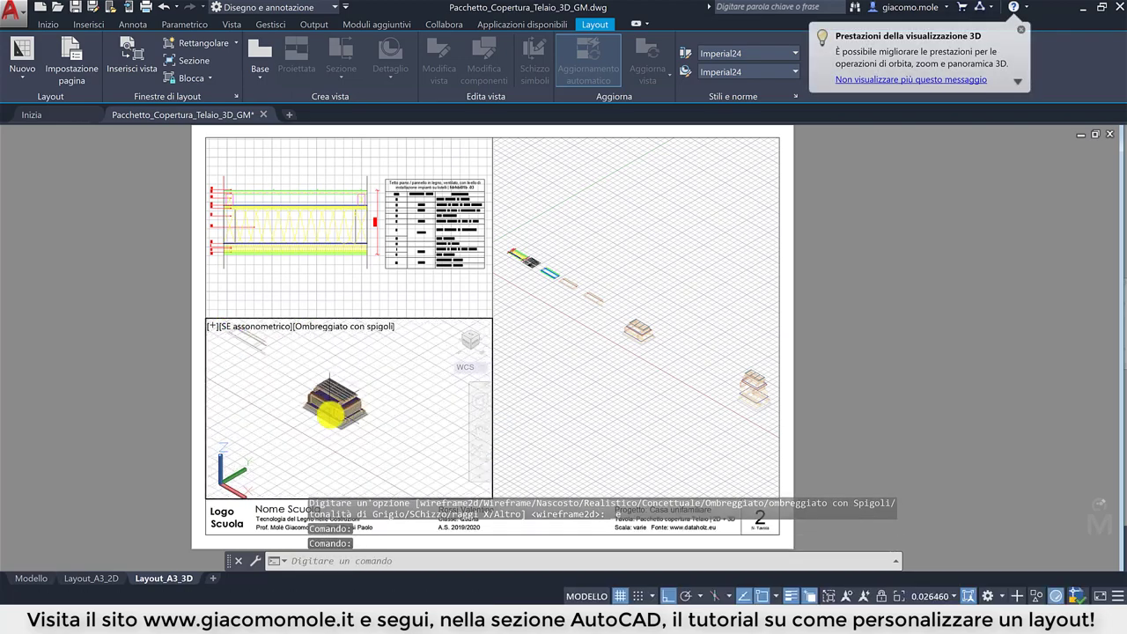
- Zoom and frame the shaded model in the lower viewport, then return to paper space
{"action": "left_click", "coordinate": [937, 596]}
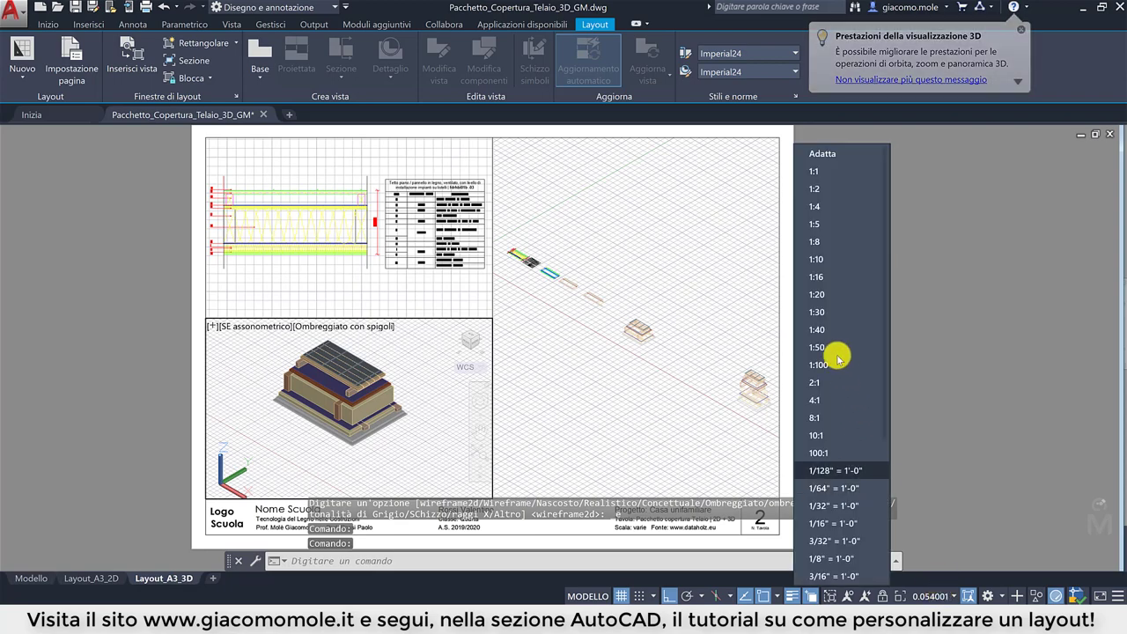
{"action": "scroll", "coordinate": [378, 417], "scroll_direction": "up", "scroll_amount": 2}
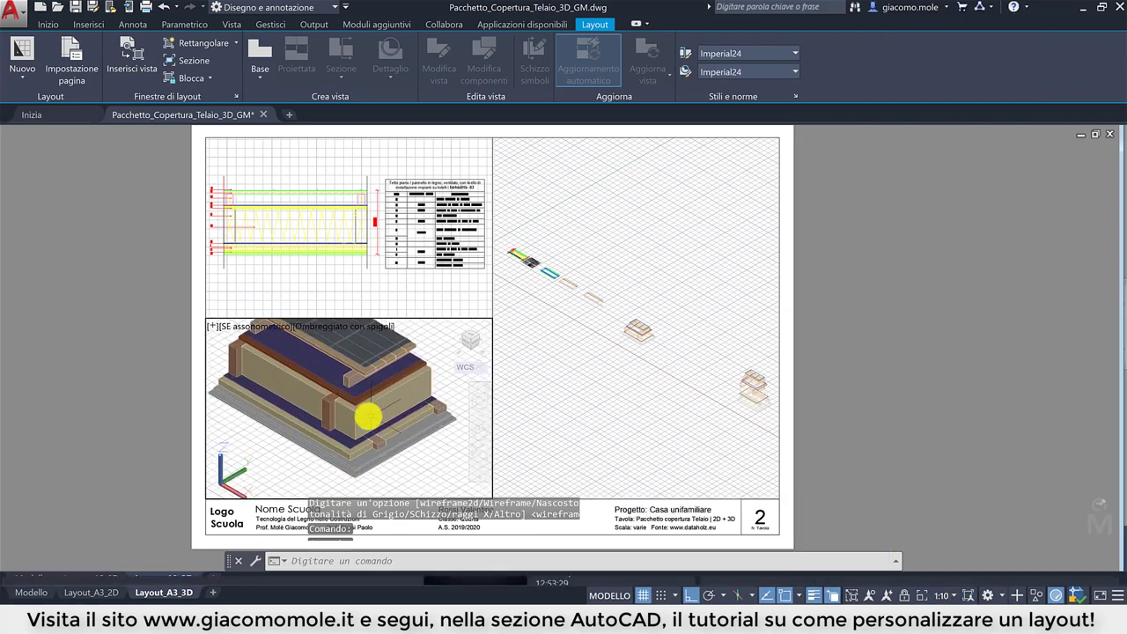
{"action": "scroll", "coordinate": [378, 416], "scroll_direction": "up", "scroll_amount": 2}
{"action": "middle_click_drag", "start_coordinate": [379, 416], "coordinate": [373, 422]}
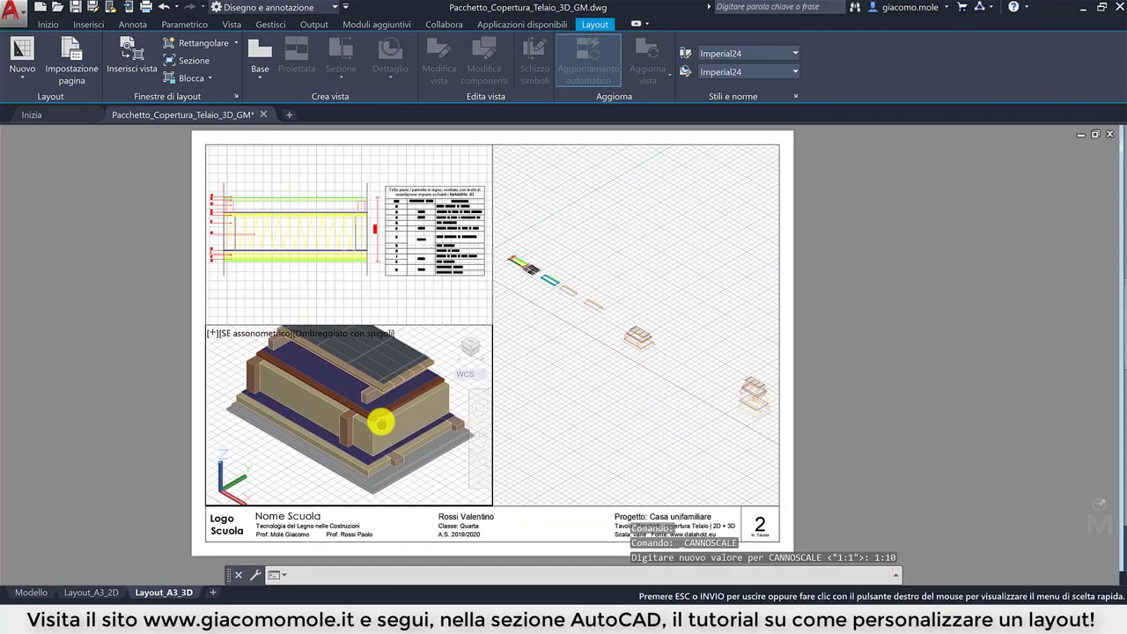
{"action": "double_click", "coordinate": [157, 411]}
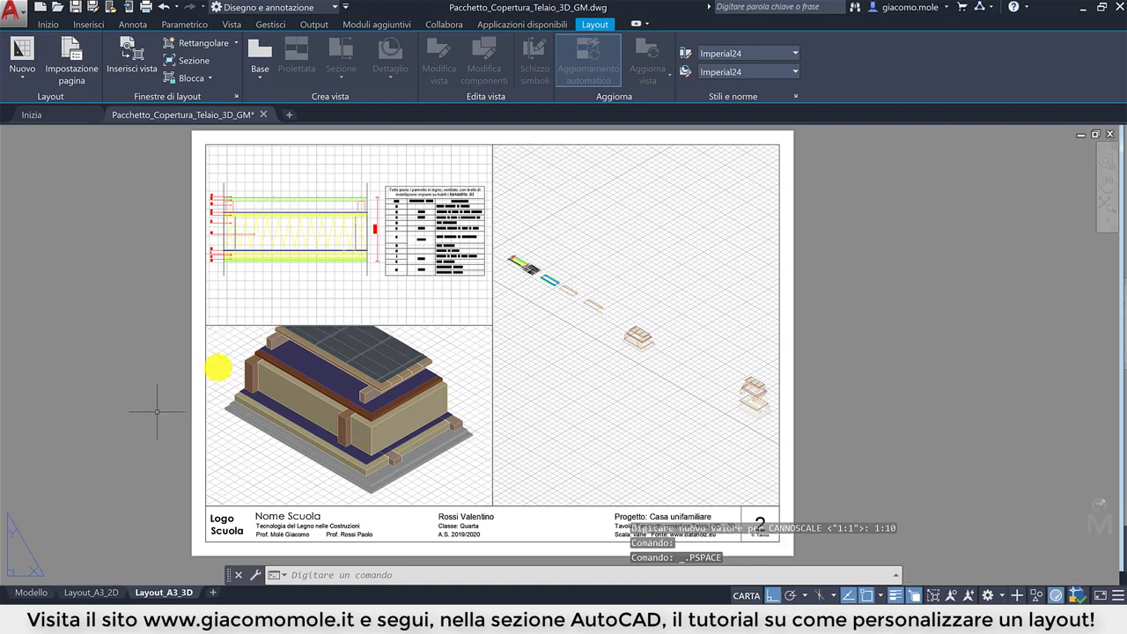
- Stretch the viewport edges with grips so the 2D section viewport meets the shaded one
{"action": "left_click", "coordinate": [214, 325]}
{"action": "left_click", "coordinate": [206, 317]}
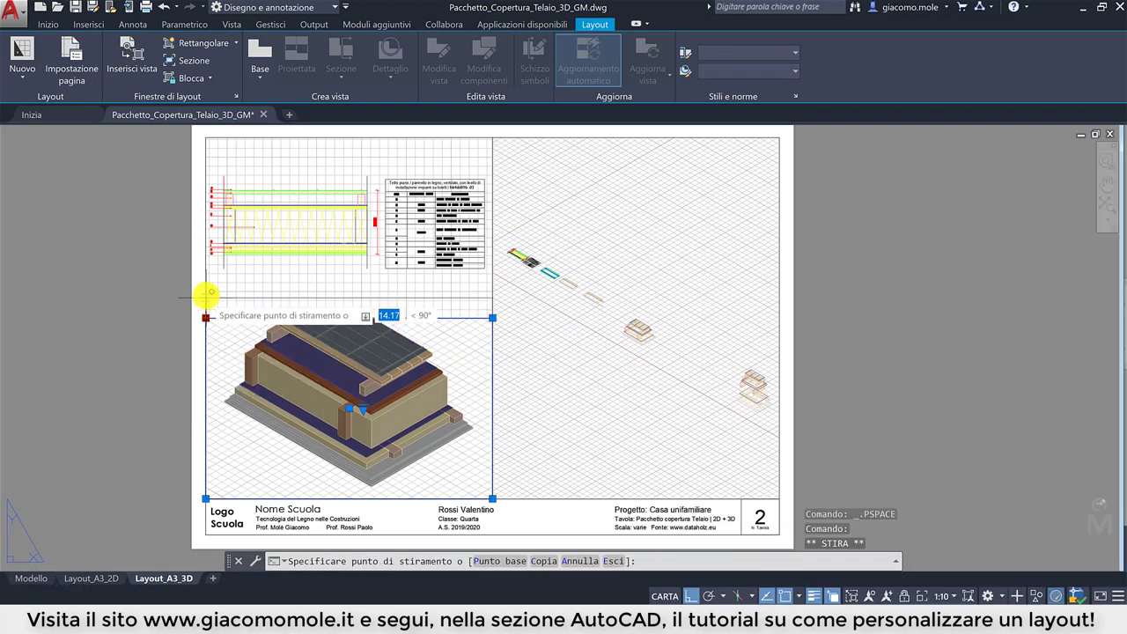
{"action": "left_click", "coordinate": [205, 292]}
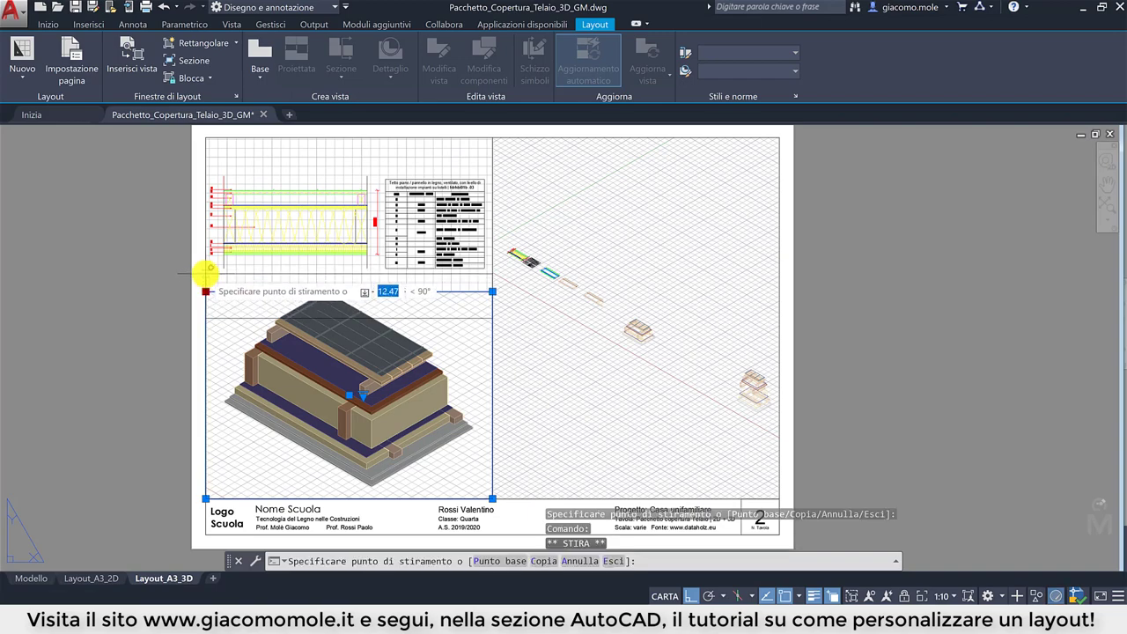
{"action": "left_click", "coordinate": [205, 273]}
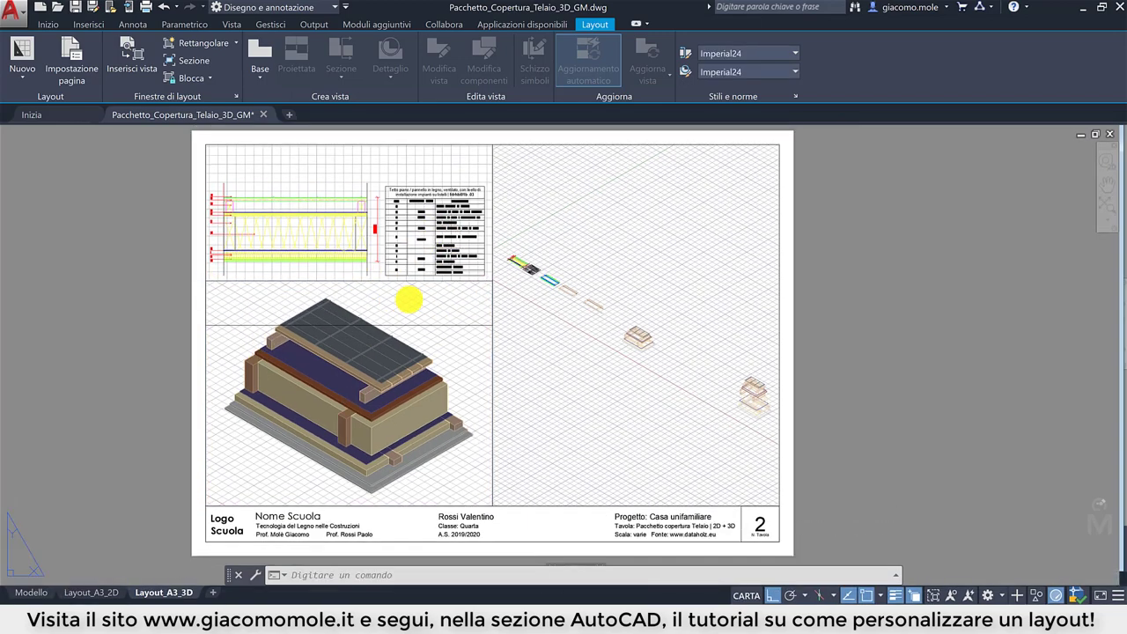
{"action": "key", "text": "Escape"}
{"action": "left_click", "coordinate": [445, 318]}
{"action": "left_click", "coordinate": [492, 317]}
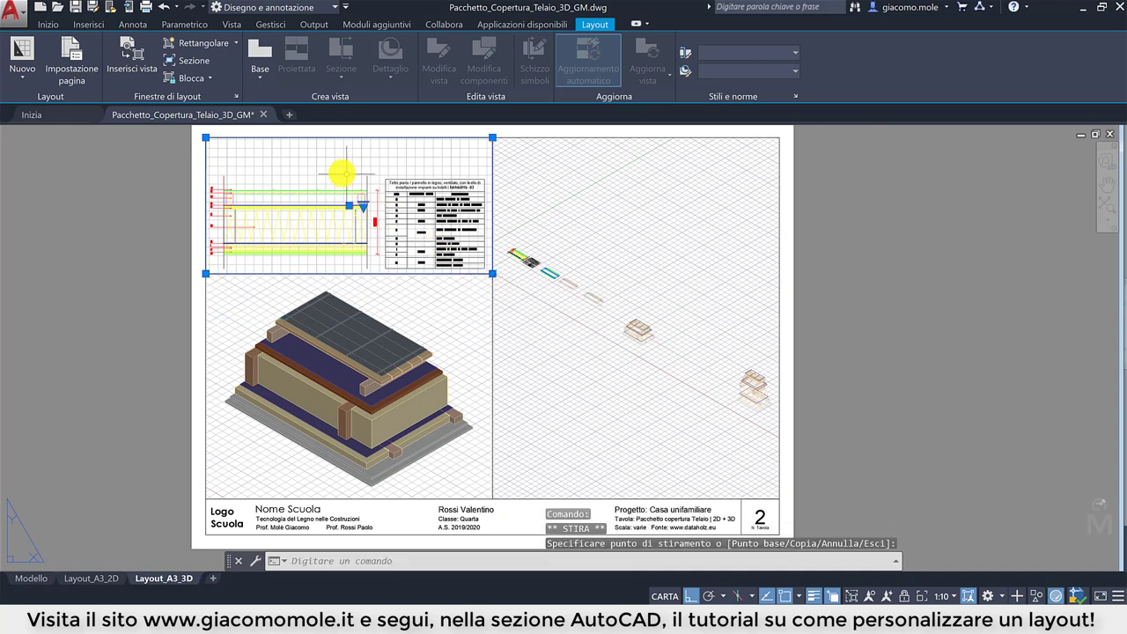
- Re-centre the 2D section inside its viewport and check the shaded 3D viewport
{"action": "double_click", "coordinate": [342, 174]}
{"action": "middle_click_drag", "start_coordinate": [351, 221], "coordinate": [352, 195]}
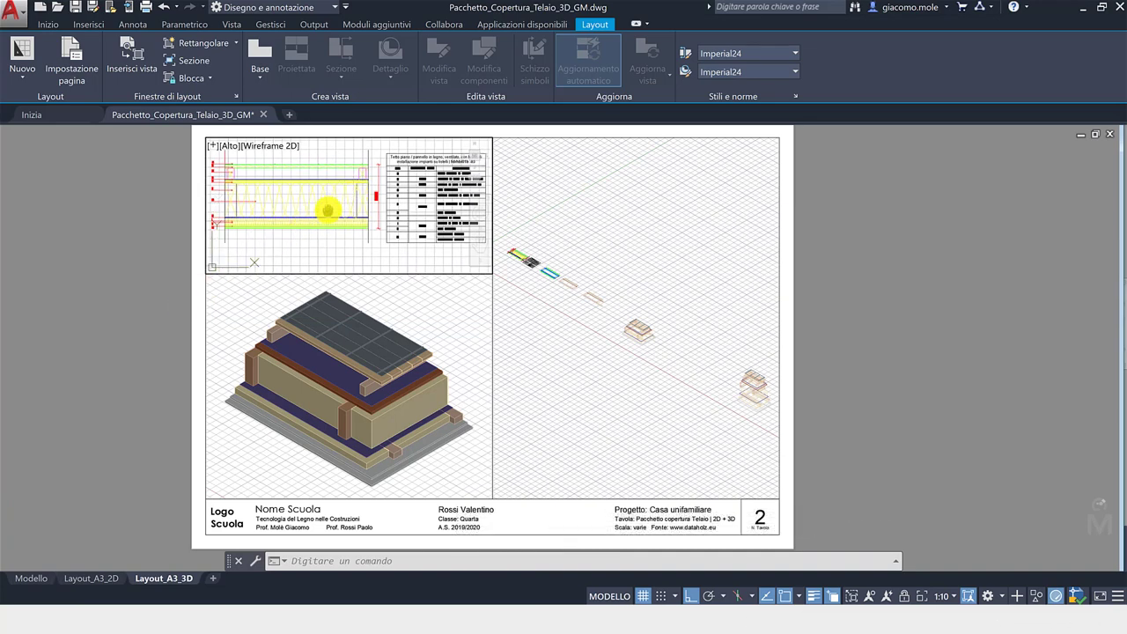
{"action": "double_click", "coordinate": [170, 327]}
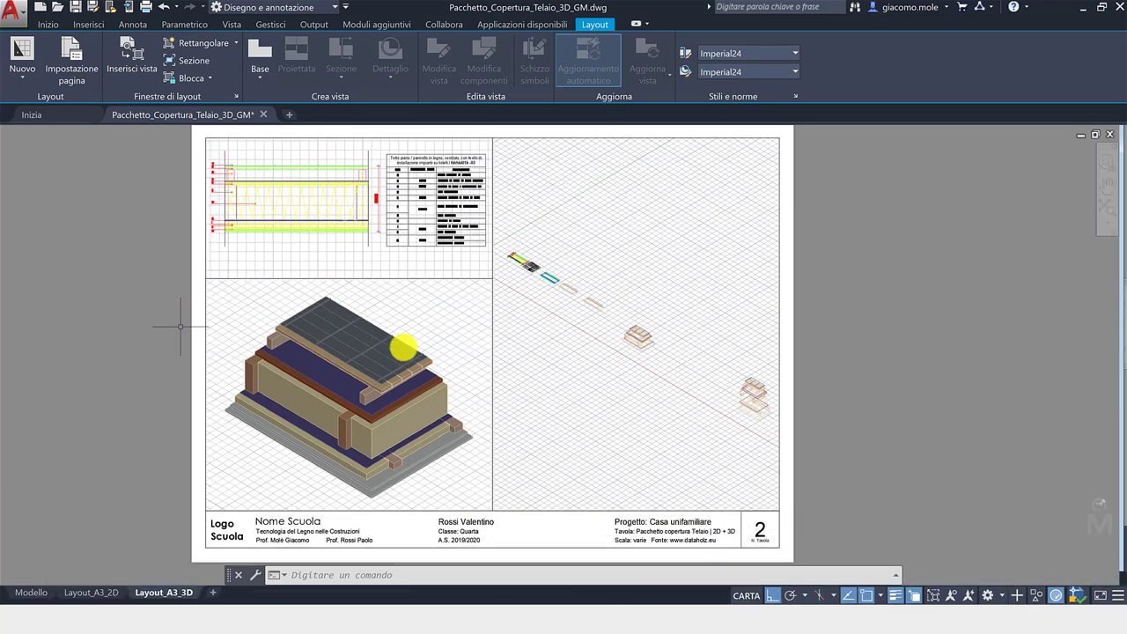
{"action": "left_click", "coordinate": [440, 351]}
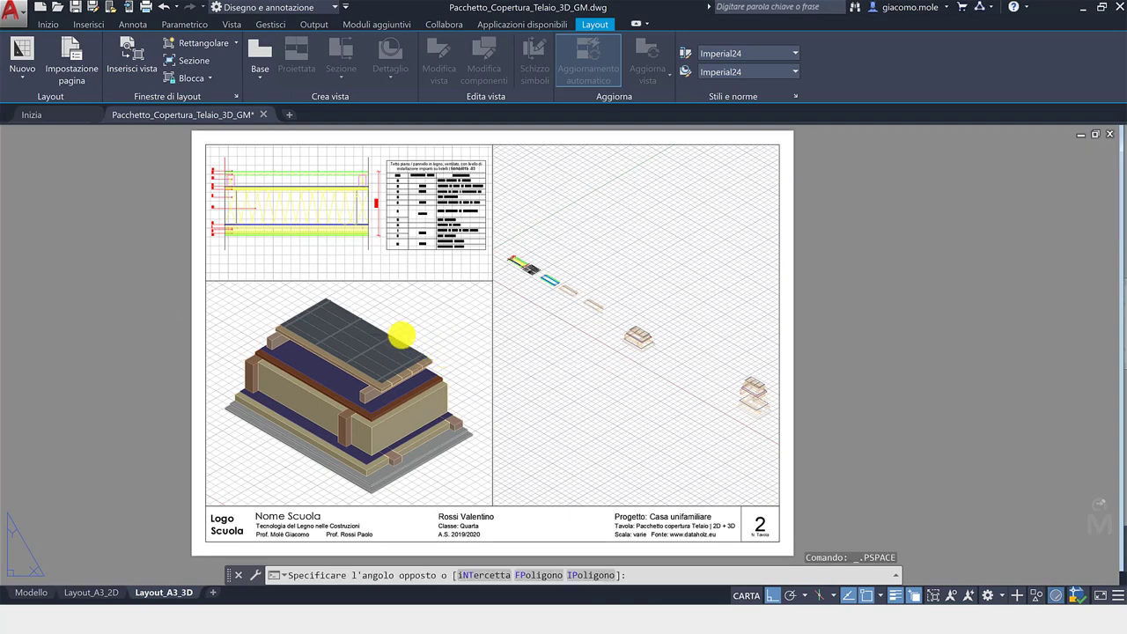
{"action": "double_click", "coordinate": [400, 335]}
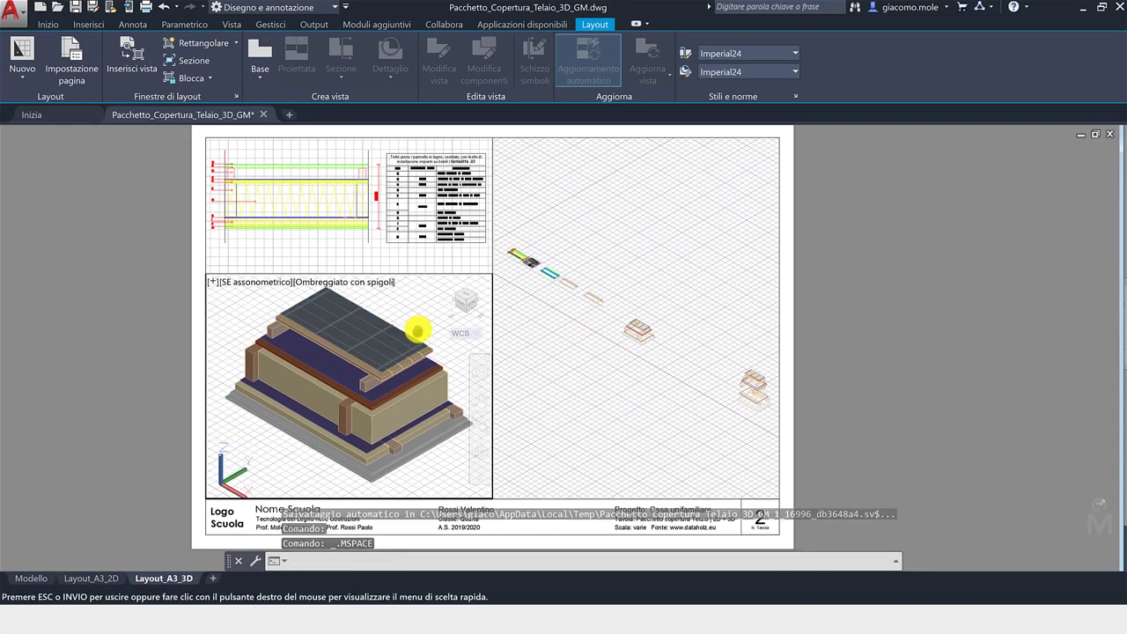
{"action": "double_click", "coordinate": [132, 389]}
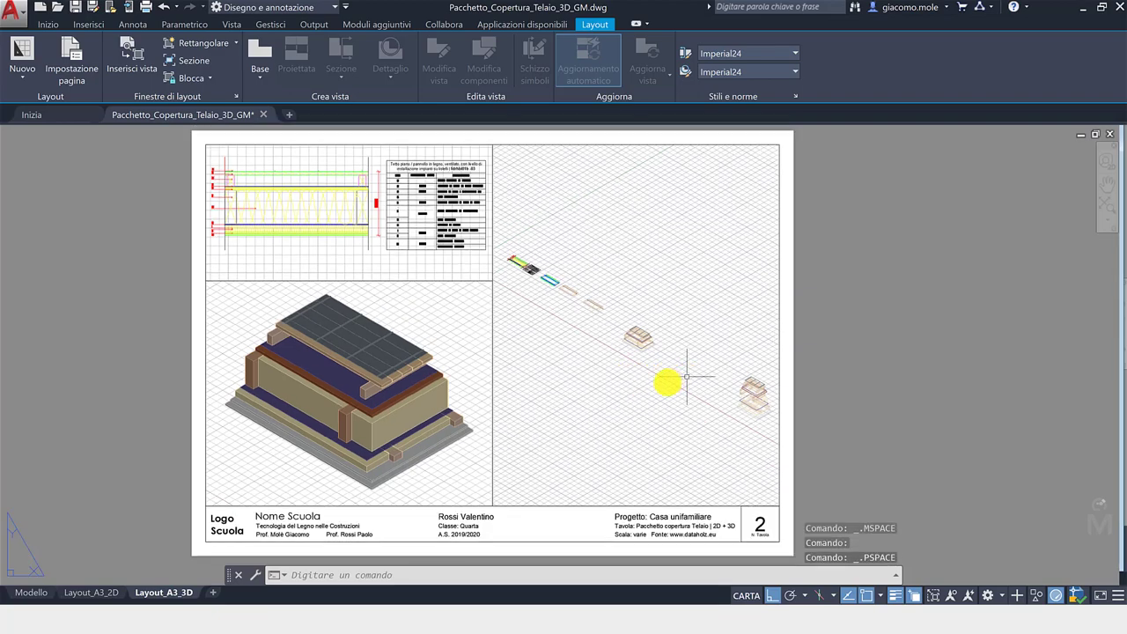
- Set the right viewport to the Ombreggiato con spigoli visual style at 1:10 scale
{"action": "double_click", "coordinate": [666, 382]}
{"action": "mouse_move", "coordinate": [667, 382]}
{"action": "middle_mouse_down"}
{"action": "mouse_move", "coordinate": [641, 374]}
{"action": "mouse_move", "coordinate": [649, 352]}
{"action": "middle_mouse_up"}
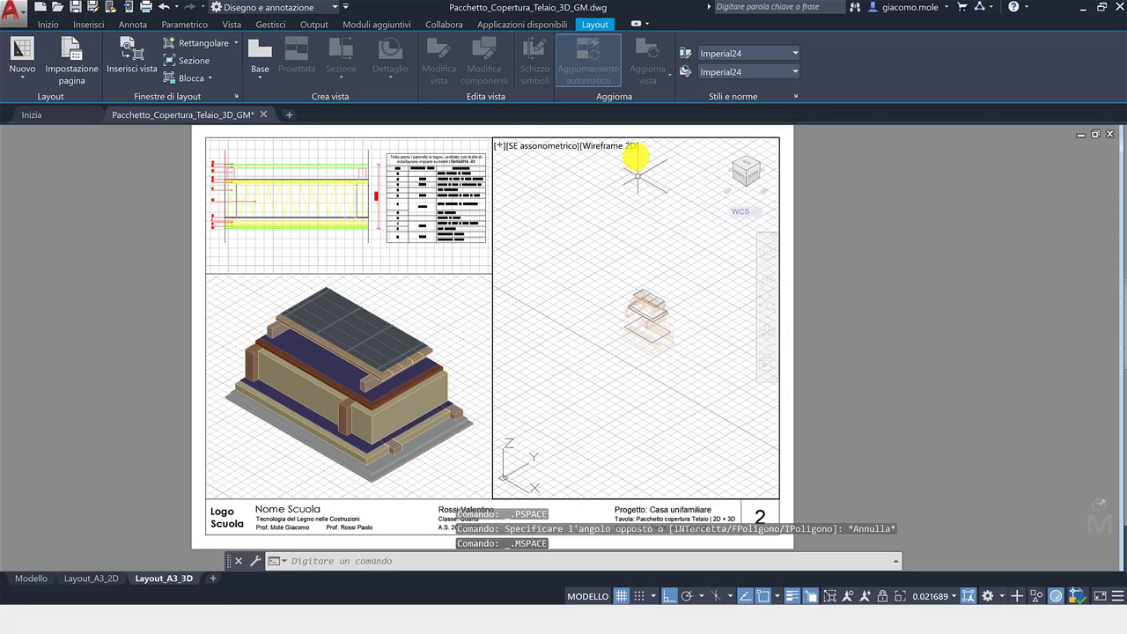
{"action": "left_click", "coordinate": [627, 145]}
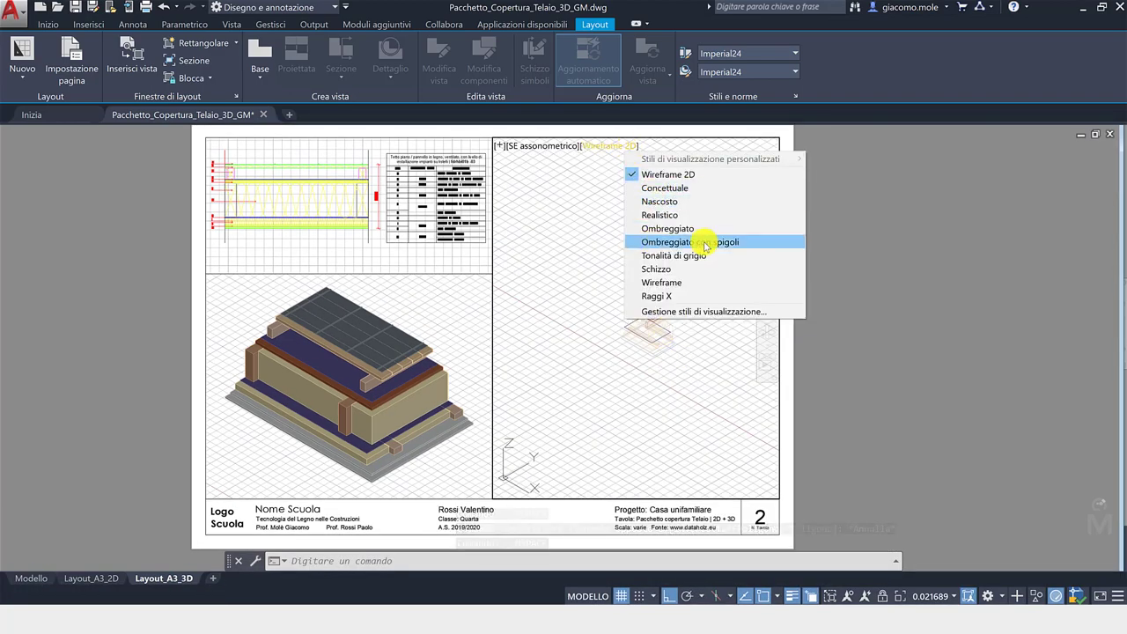
{"action": "left_click", "coordinate": [660, 242]}
{"action": "left_click", "coordinate": [936, 596]}
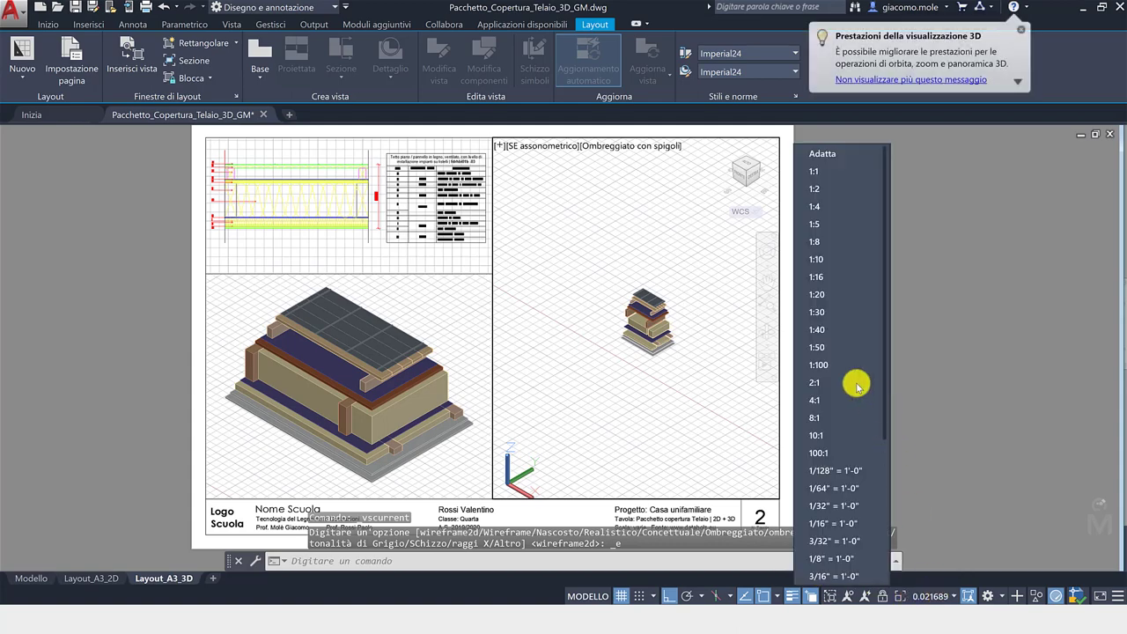
{"action": "left_click", "coordinate": [829, 259]}
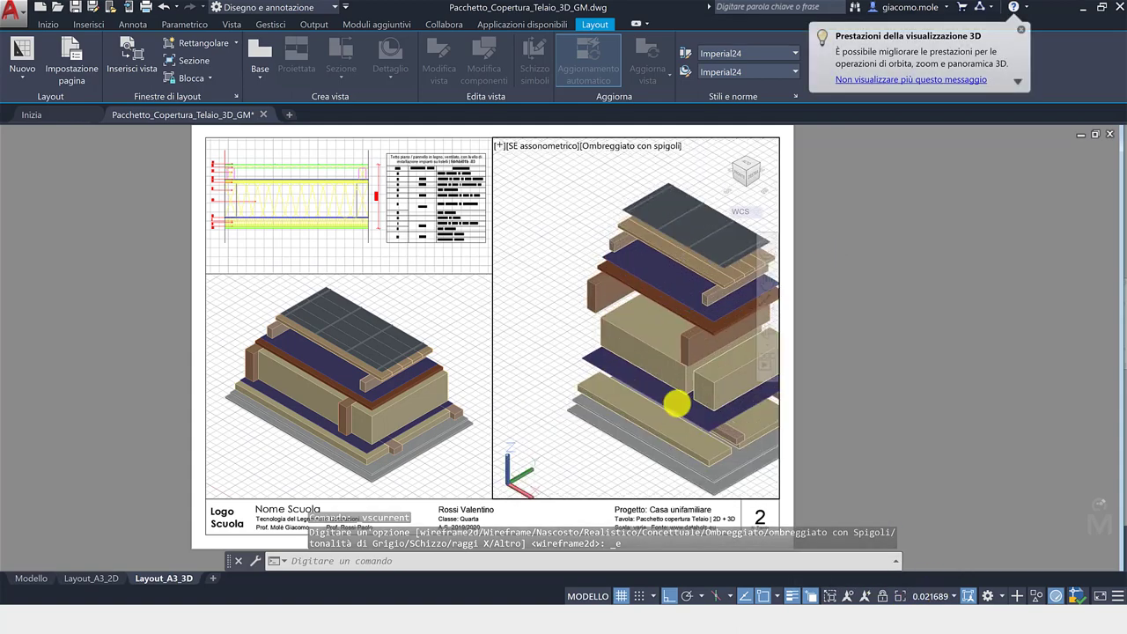
- Centre the exploded roof model in the right viewport and return to the sheet
{"action": "middle_click_drag", "start_coordinate": [645, 388], "coordinate": [624, 383]}
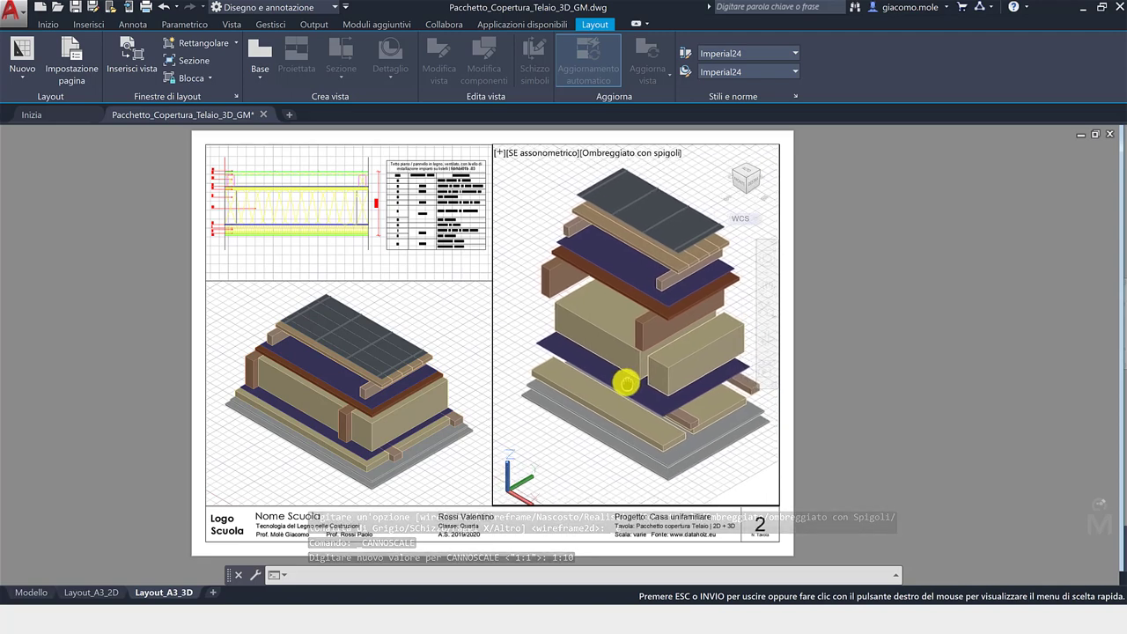
{"action": "left_click_drag", "start_coordinate": [624, 383], "coordinate": [622, 382]}
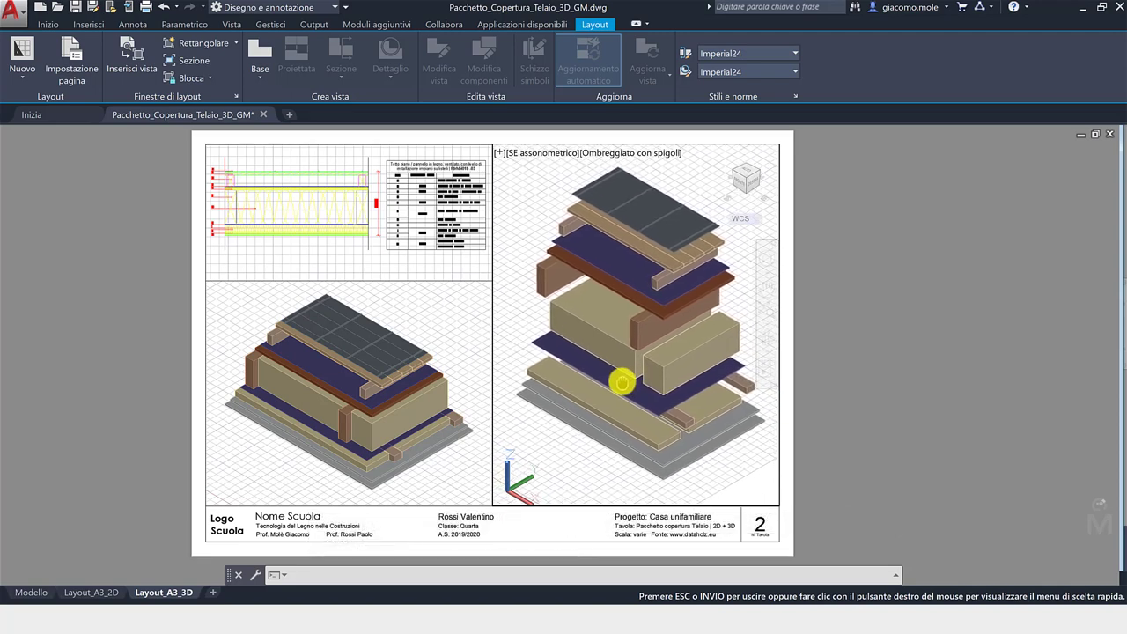
{"action": "key", "text": "Escape"}
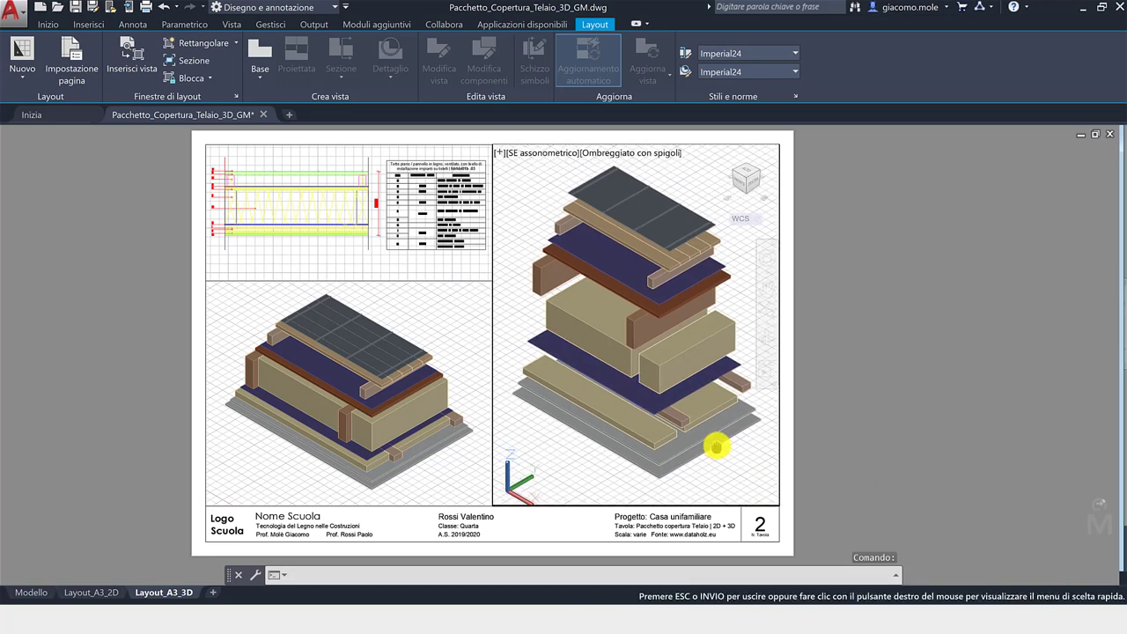
{"action": "double_click", "coordinate": [880, 492]}
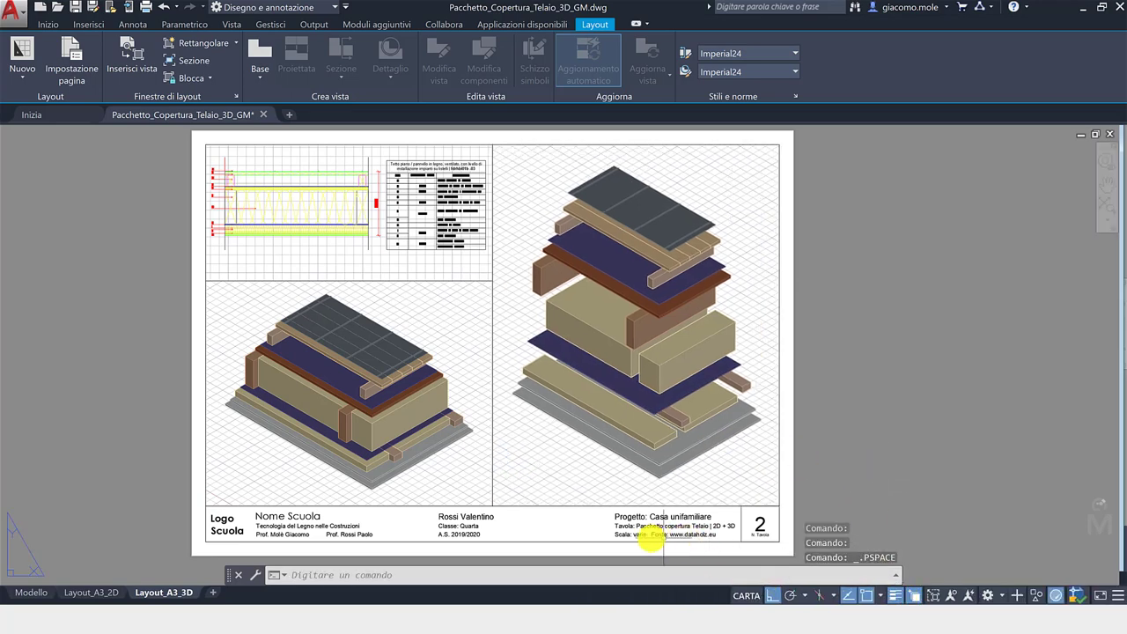
- Change the title block's SCALA attribute from 'varie' to 1:10
{"action": "double_click", "coordinate": [648, 539]}
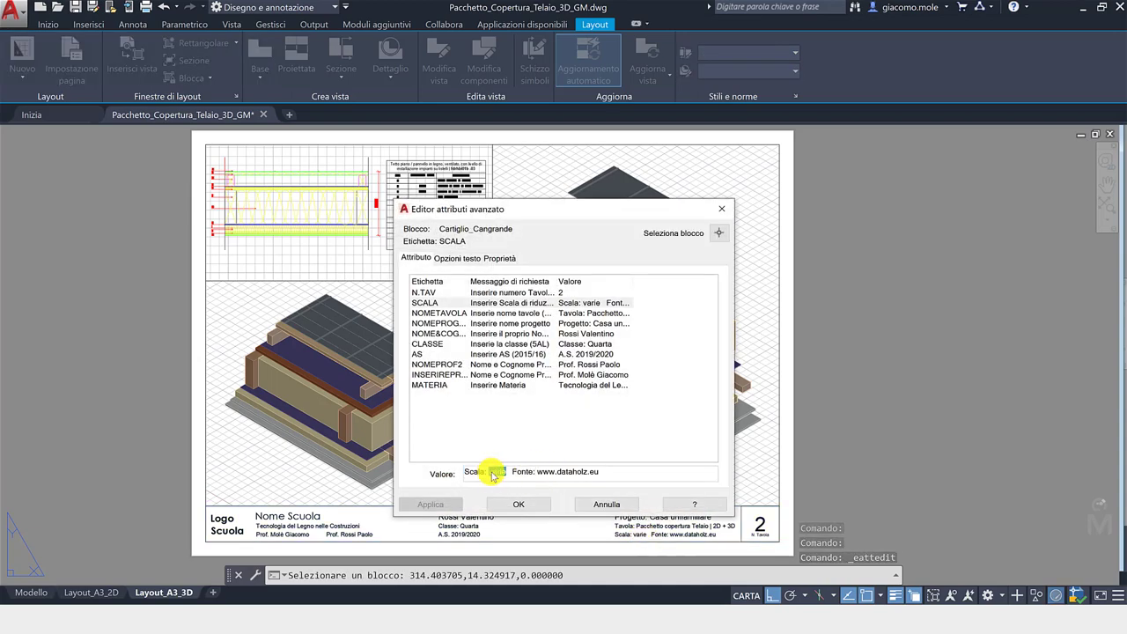
{"action": "left_click", "coordinate": [515, 504]}
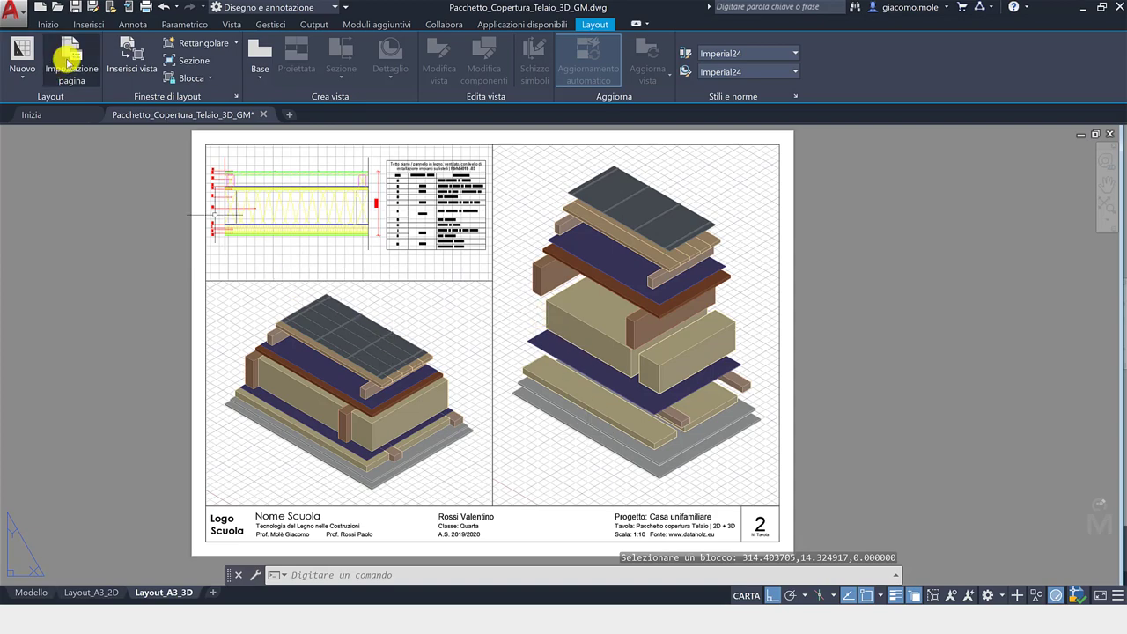
- Add a 'Sezione 2D' multiline text label with 4.00 text height
{"action": "left_click", "coordinate": [48, 25]}
{"action": "left_click", "coordinate": [352, 51]}
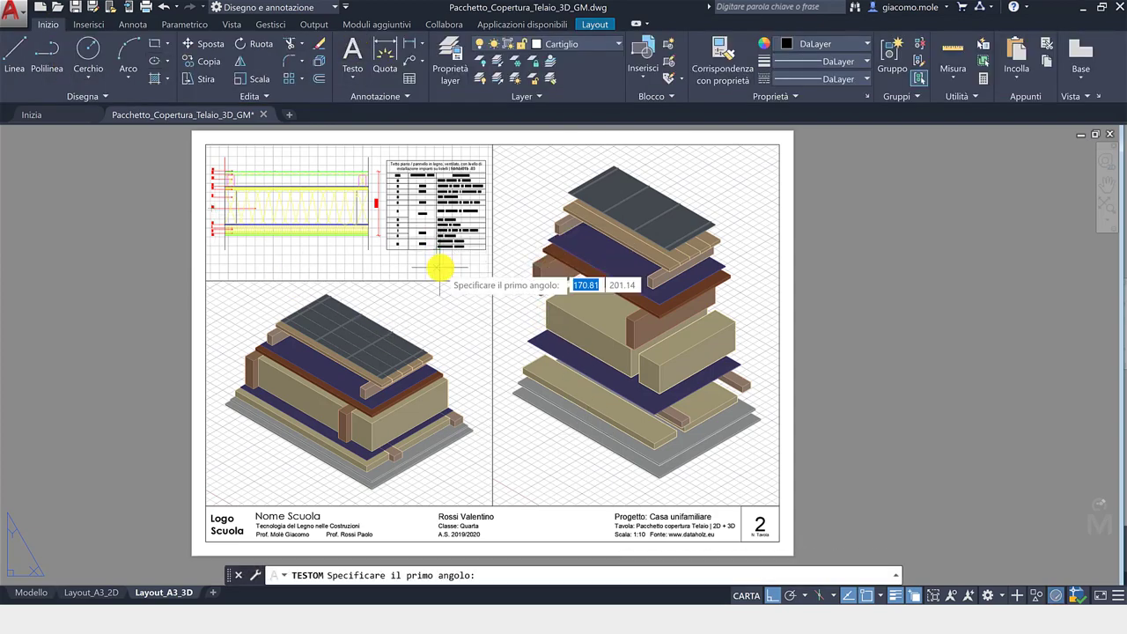
{"action": "scroll", "coordinate": [440, 262], "scroll_direction": "up", "scroll_amount": 4}
{"action": "left_click", "coordinate": [247, 239]}
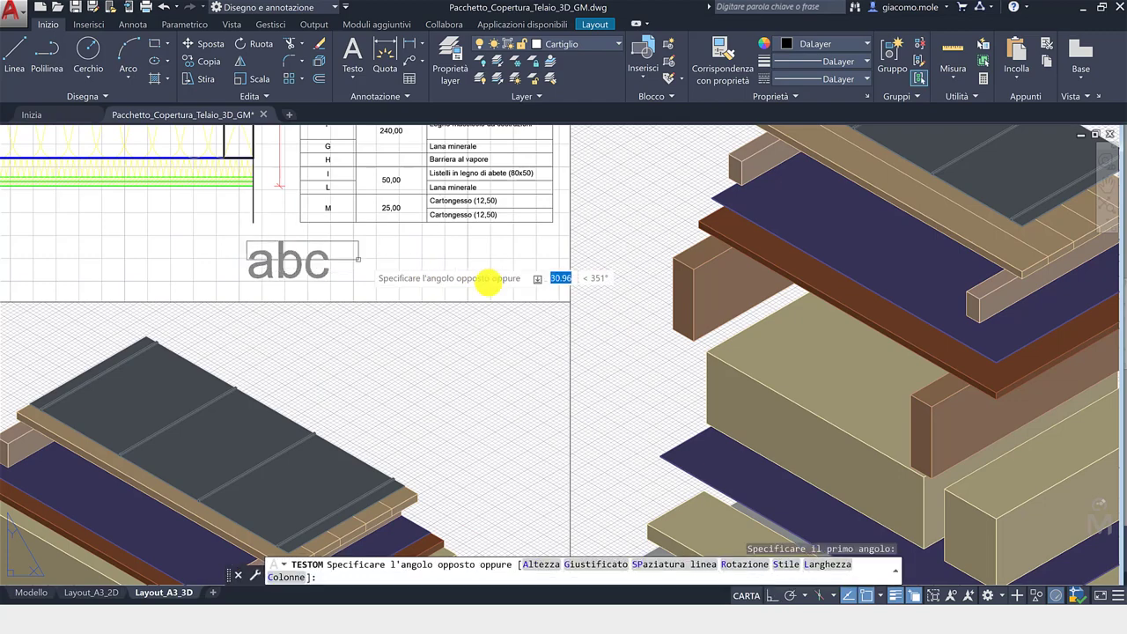
{"action": "left_click", "coordinate": [568, 301]}
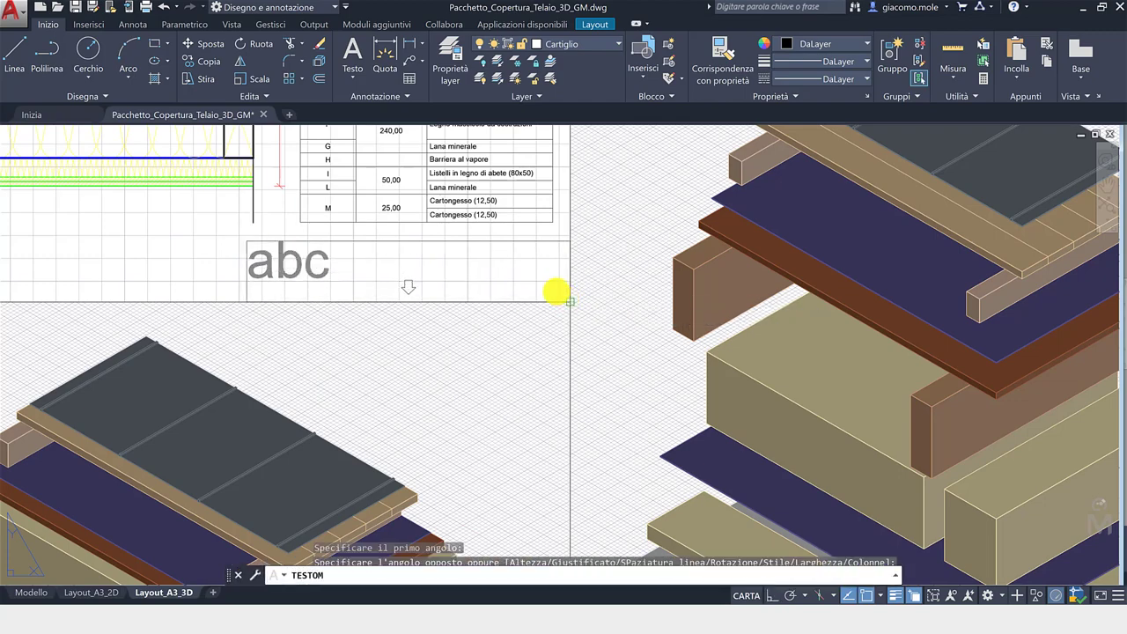
{"action": "type", "text": "S"}
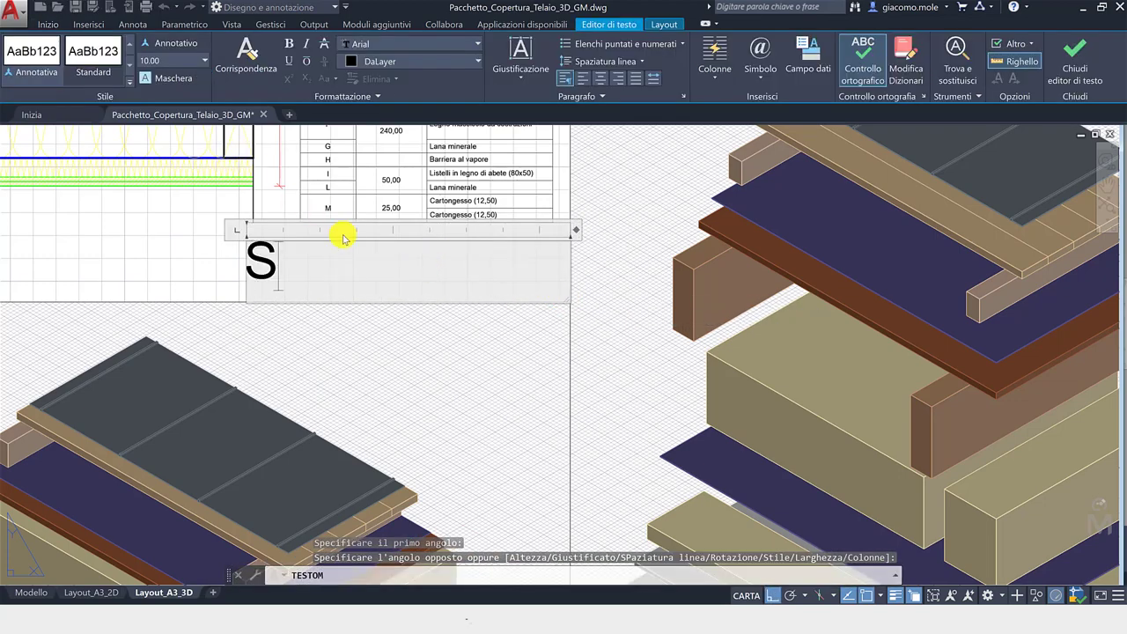
{"action": "type", "text": "ezione 2D"}
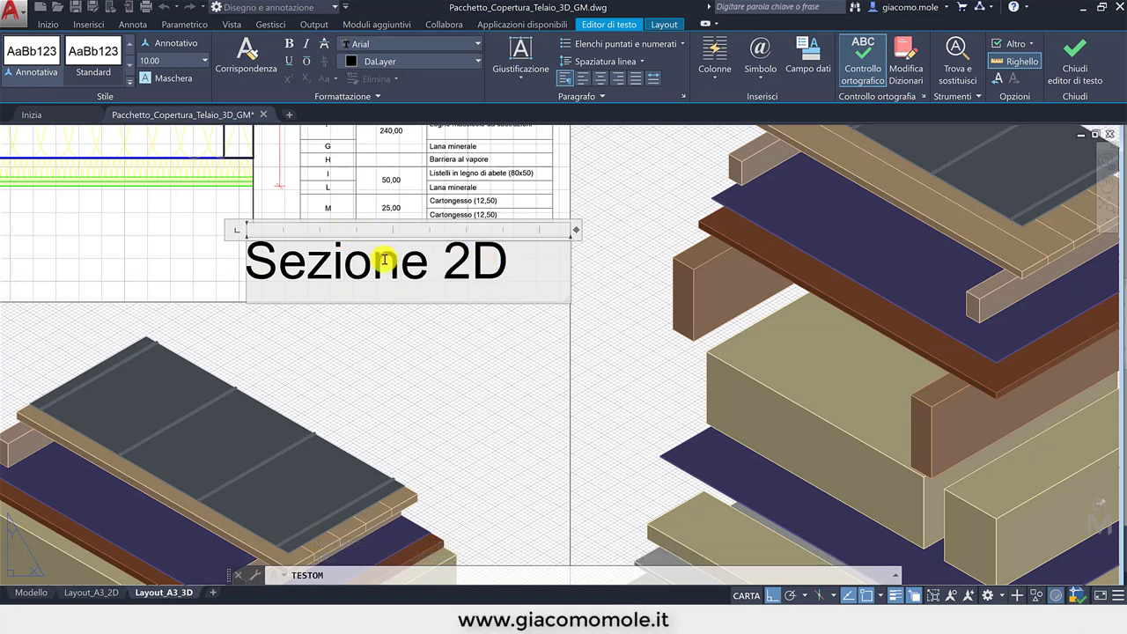
{"action": "left_click", "coordinate": [244, 260], "text": "shift"}
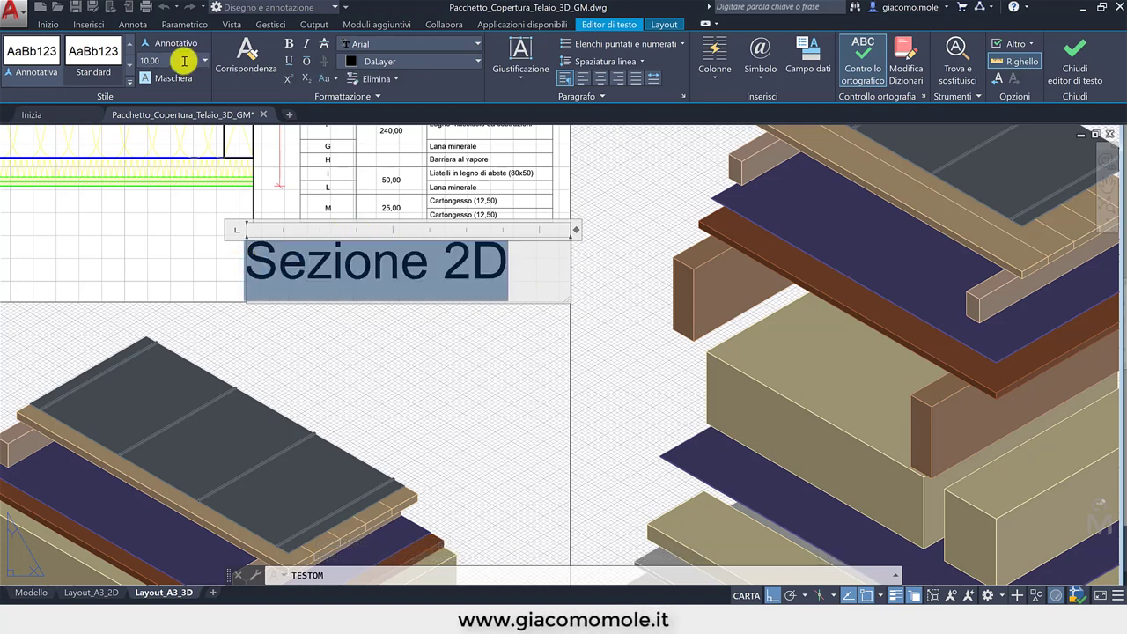
{"action": "left_click", "coordinate": [173, 61]}
{"action": "type", "text": "4"}
{"action": "key", "text": "Return"}
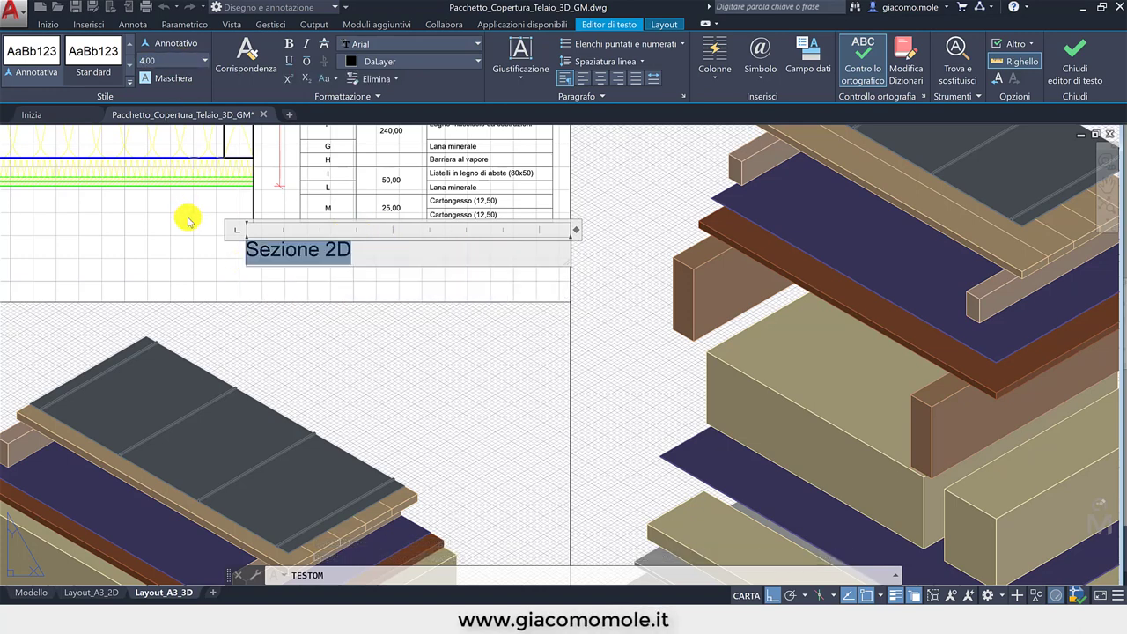
{"action": "left_click", "coordinate": [187, 220]}
{"action": "left_click", "coordinate": [264, 250]}
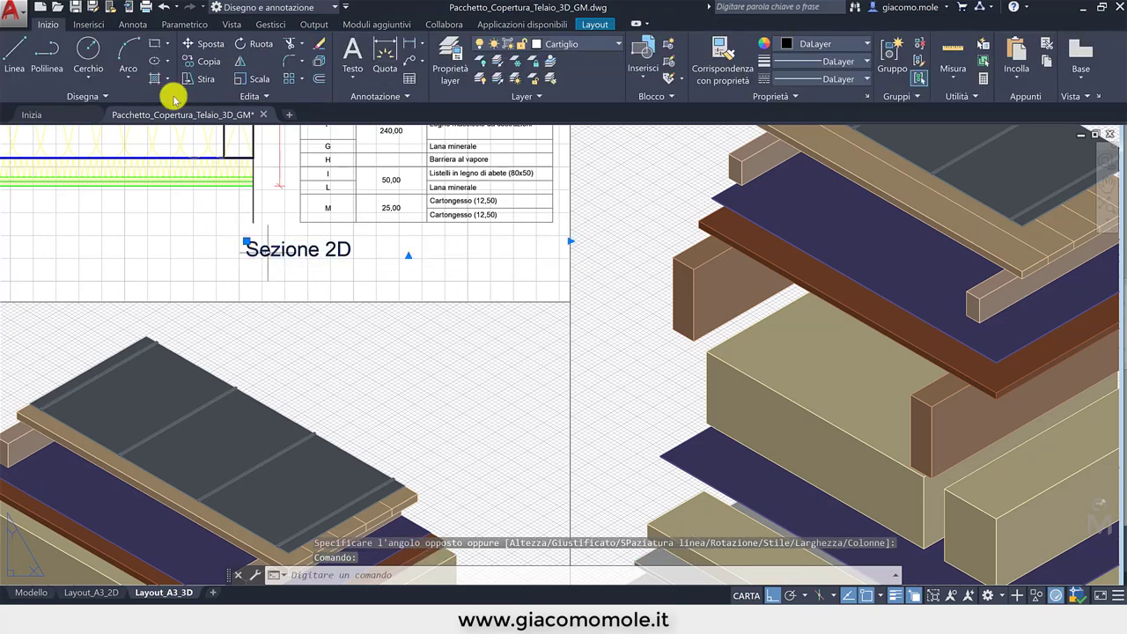
- Move the Sezione 2D label to the lower right of the 2D section viewport
{"action": "left_click", "coordinate": [205, 57]}
{"action": "left_click", "coordinate": [255, 244]}
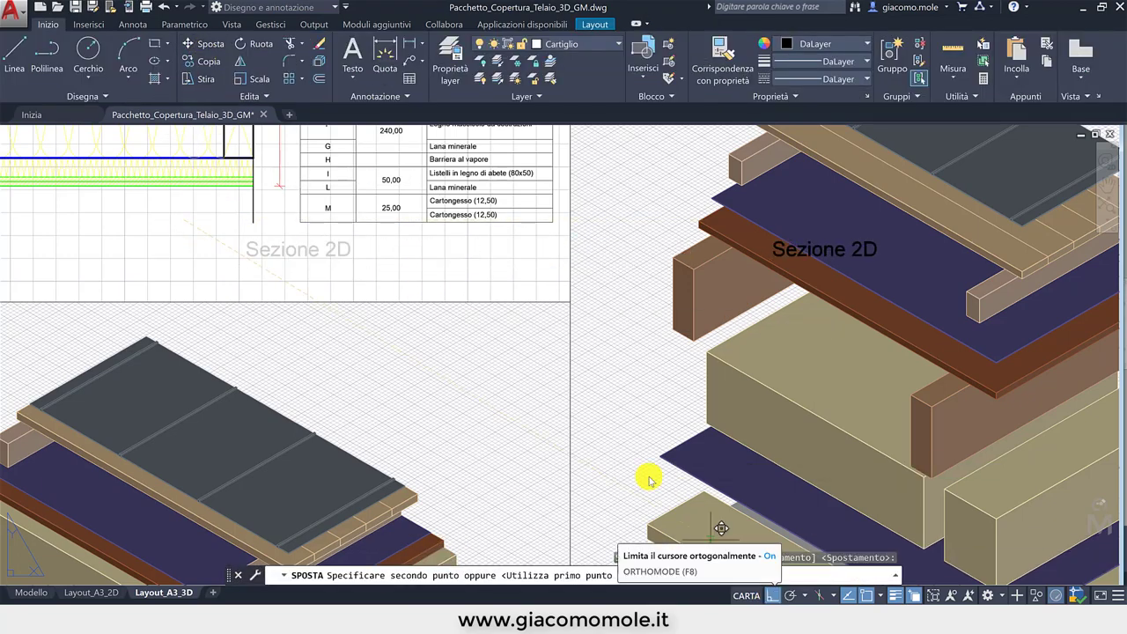
{"action": "key", "text": "F8"}
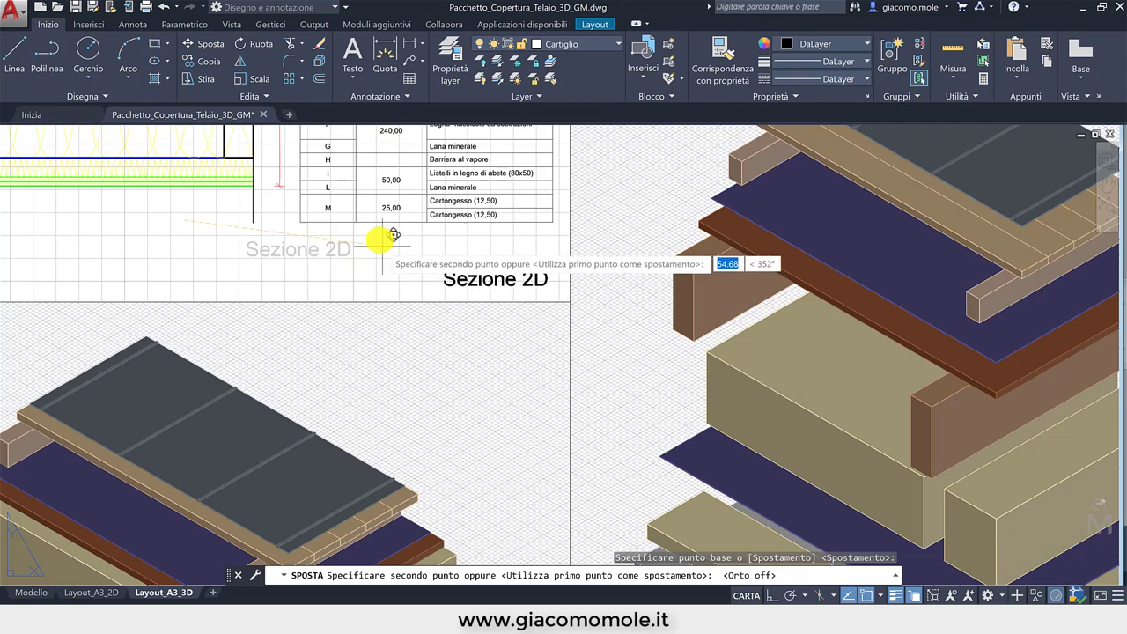
{"action": "left_click", "coordinate": [379, 241]}
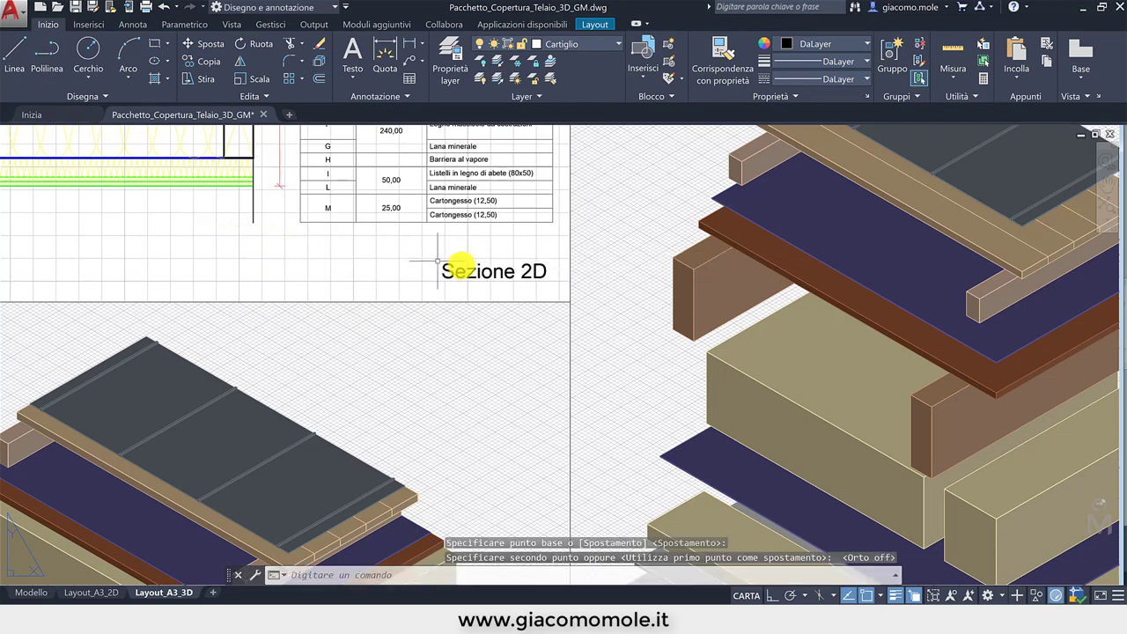
- Copy the Sezione 2D label 150 units straight down into the lower viewport
{"action": "left_click", "coordinate": [437, 261]}
{"action": "left_click", "coordinate": [204, 62]}
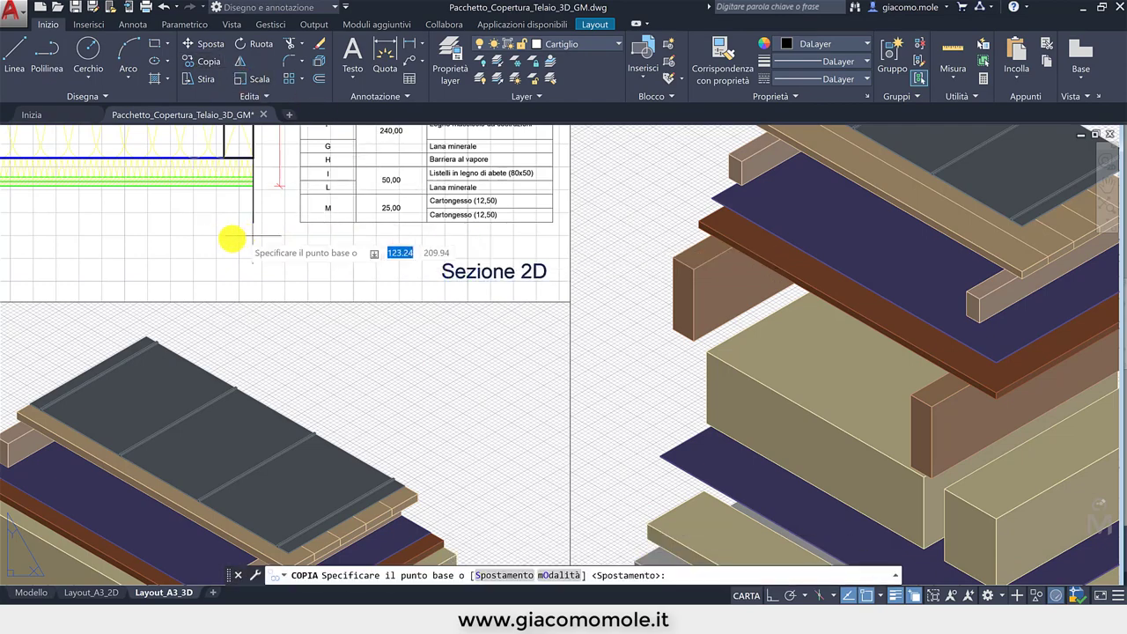
{"action": "scroll", "coordinate": [515, 272], "scroll_direction": "down", "scroll_amount": 3}
{"action": "scroll", "coordinate": [483, 307], "scroll_direction": "down", "scroll_amount": 3}
{"action": "scroll", "coordinate": [429, 285], "scroll_direction": "down", "scroll_amount": 2}
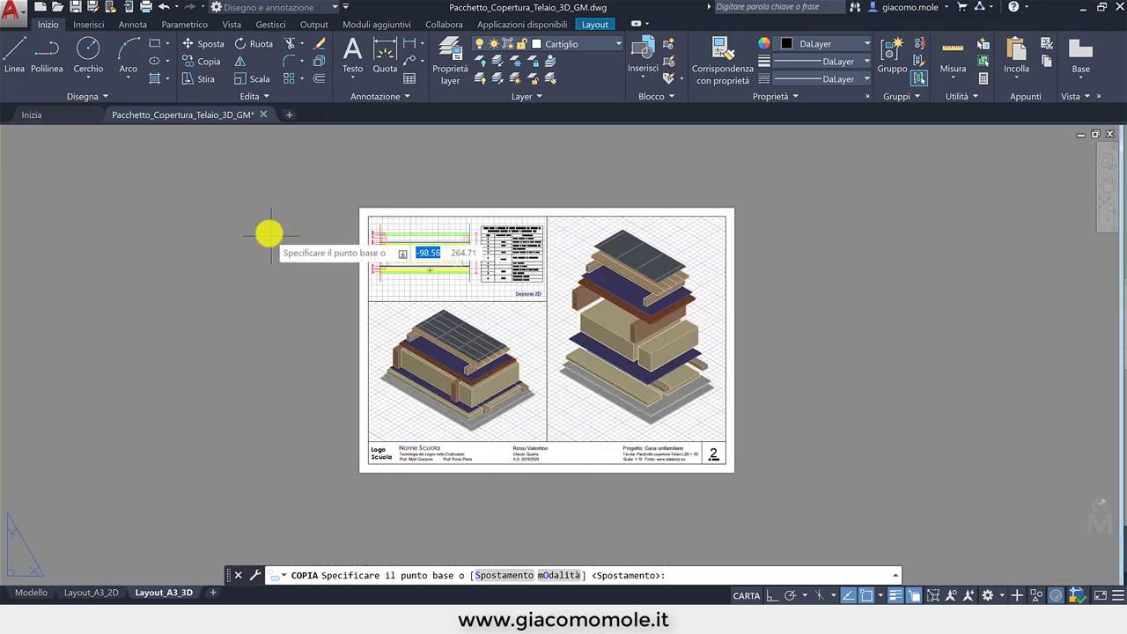
{"action": "left_click", "coordinate": [269, 295]}
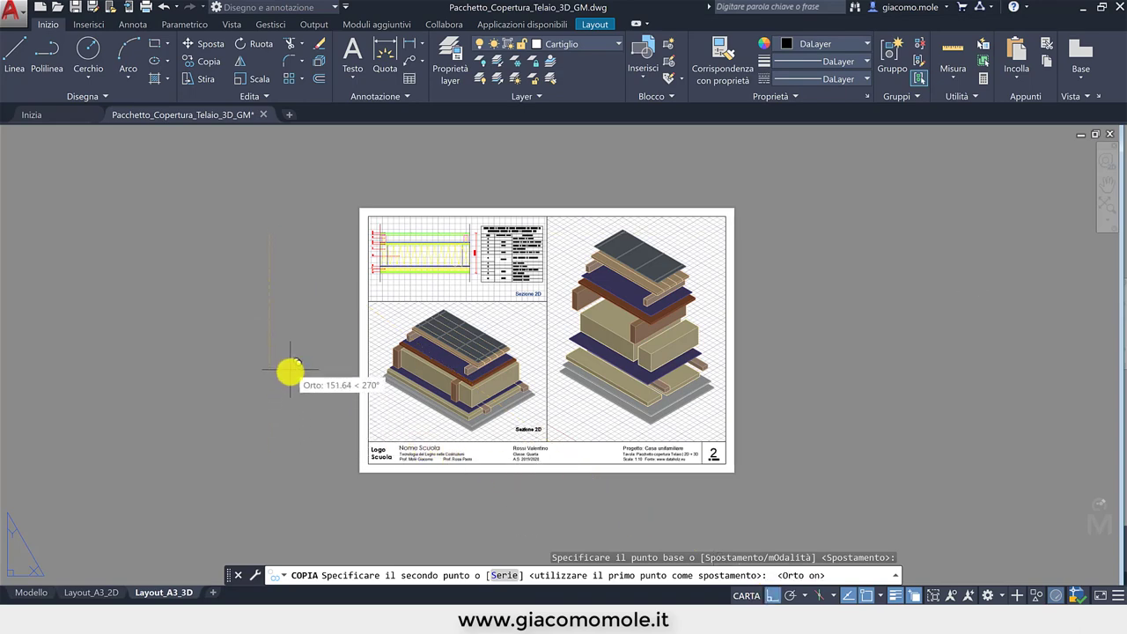
{"action": "type", "text": "150"}
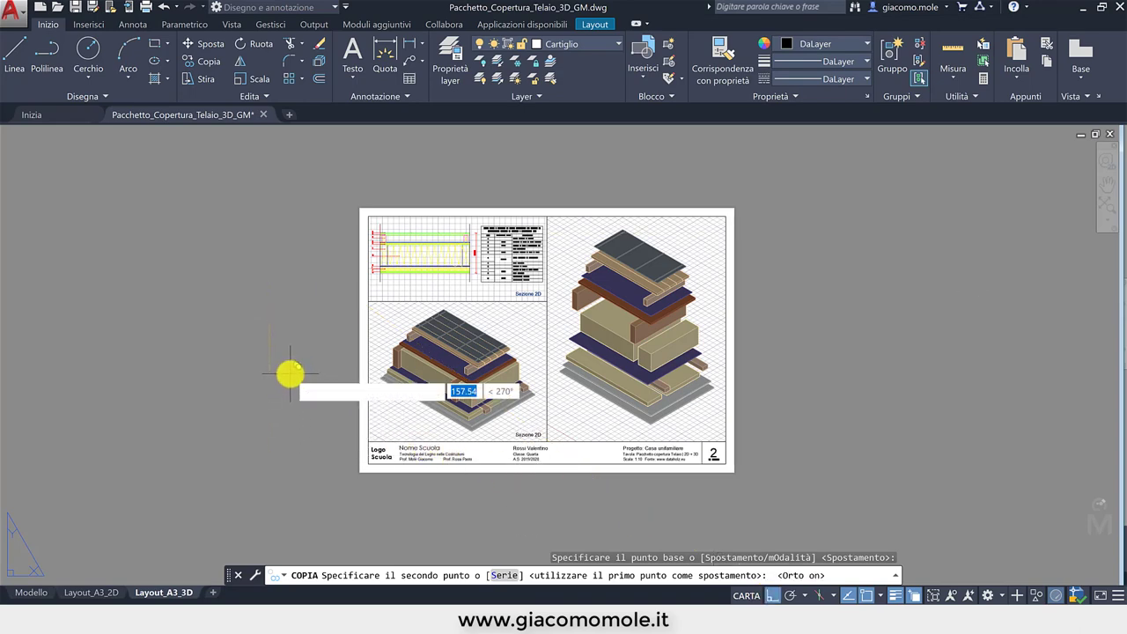
{"action": "key", "text": "Return"}
{"action": "key", "text": "Return"}
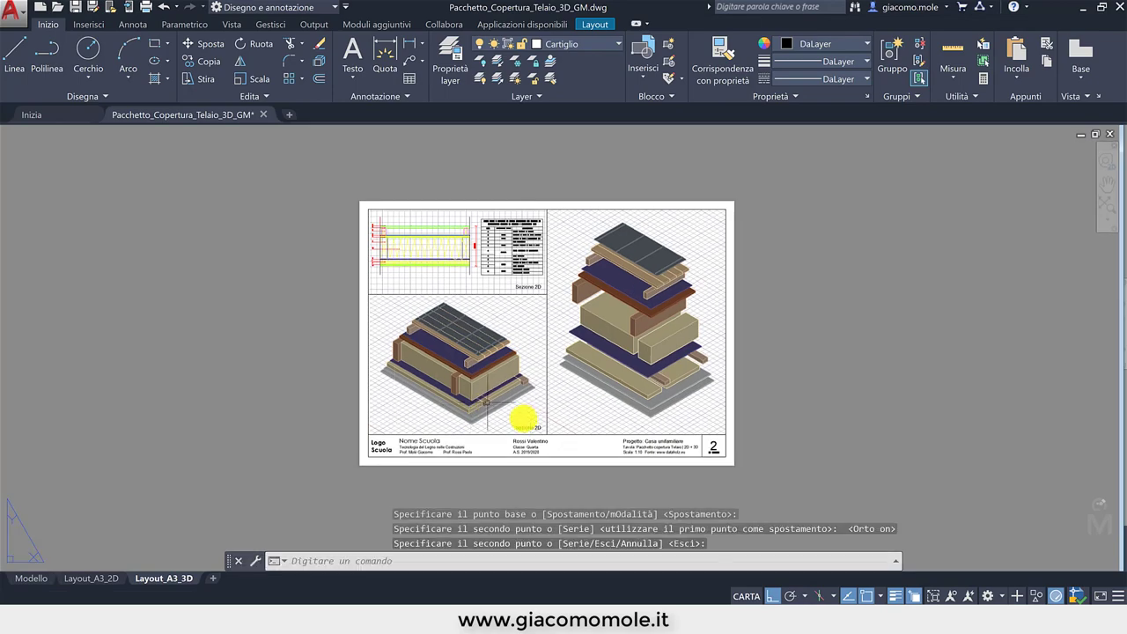
- Retype the copied lower-left label as 'Vista 3D'
{"action": "scroll", "coordinate": [521, 420], "scroll_direction": "up", "scroll_amount": 5}
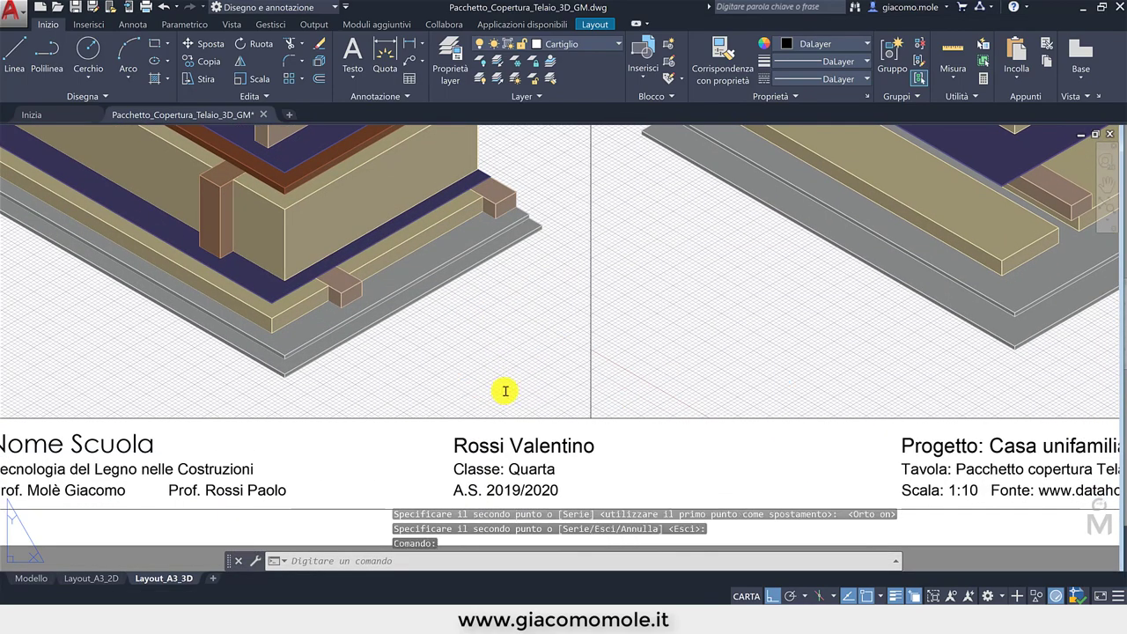
{"action": "double_click", "coordinate": [505, 390]}
{"action": "type", "text": "Vista 3D"}
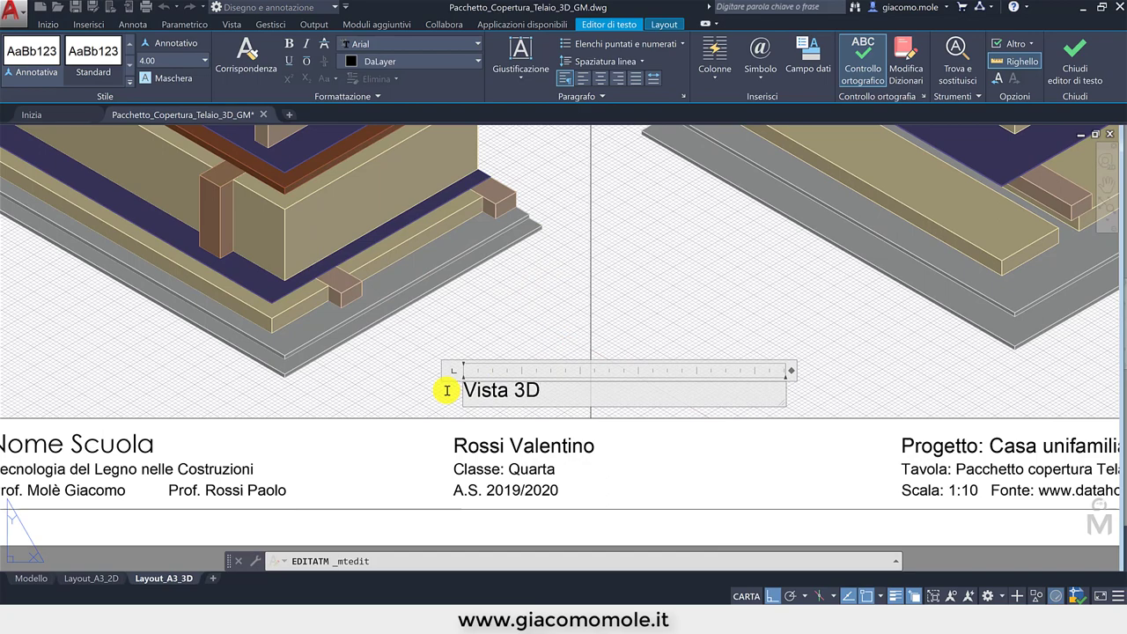
{"action": "left_click", "coordinate": [418, 377]}
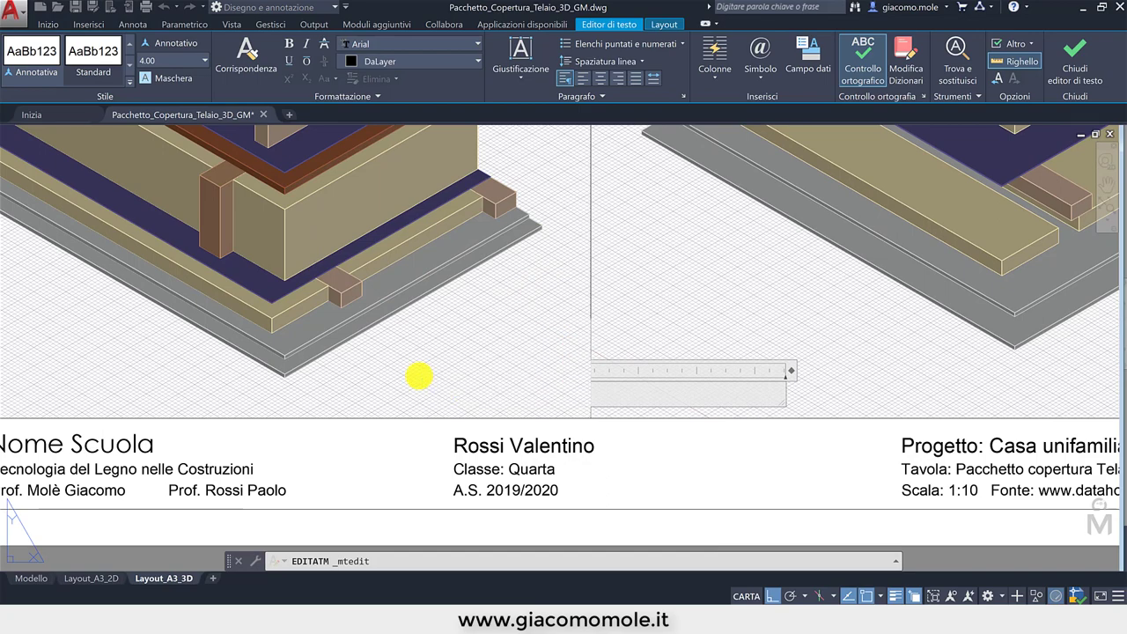
- Copy the label beneath the exploded view, retitle it 'Esploso 3D', and zoom to extents
{"action": "left_click", "coordinate": [209, 63]}
{"action": "scroll", "coordinate": [439, 382], "scroll_direction": "down", "scroll_amount": 2}
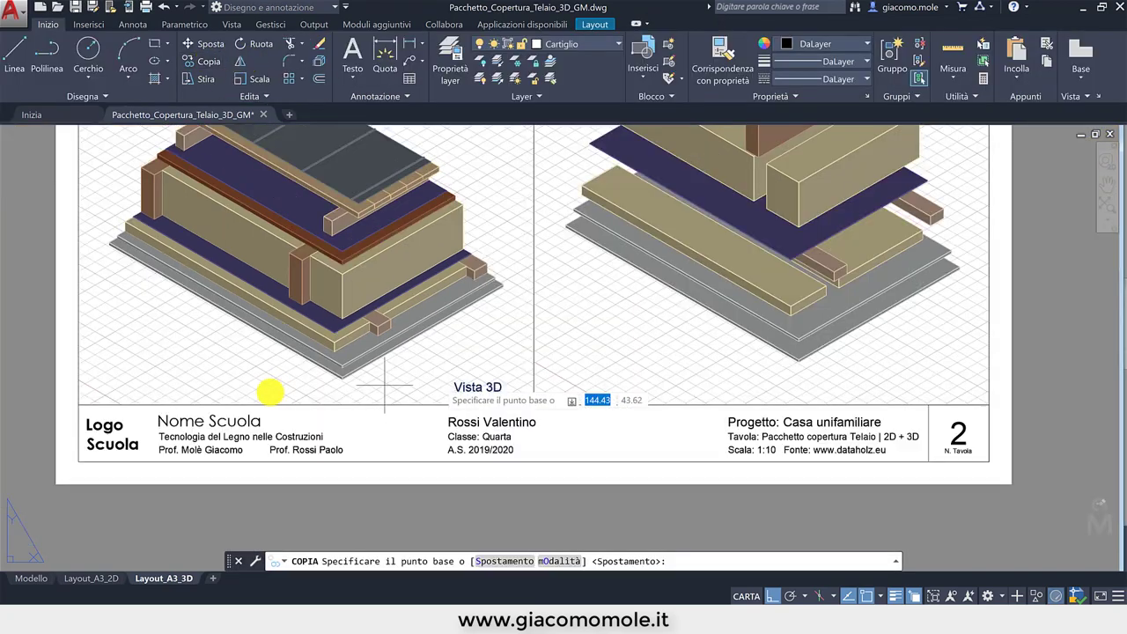
{"action": "left_click", "coordinate": [396, 391]}
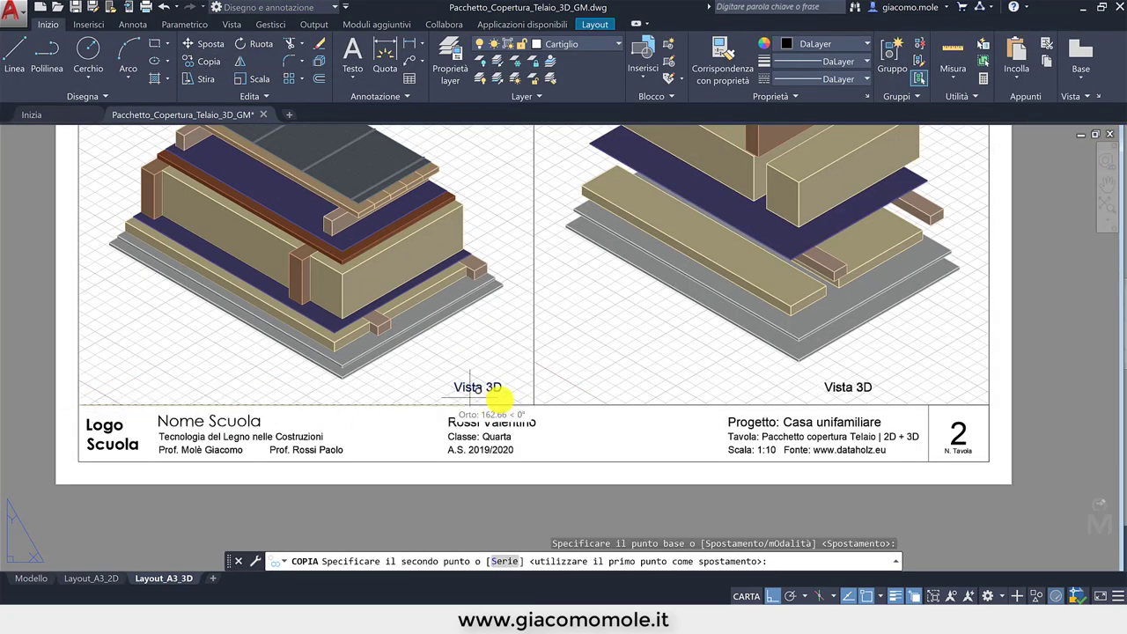
{"action": "left_click", "coordinate": [852, 389]}
{"action": "key", "text": "Return"}
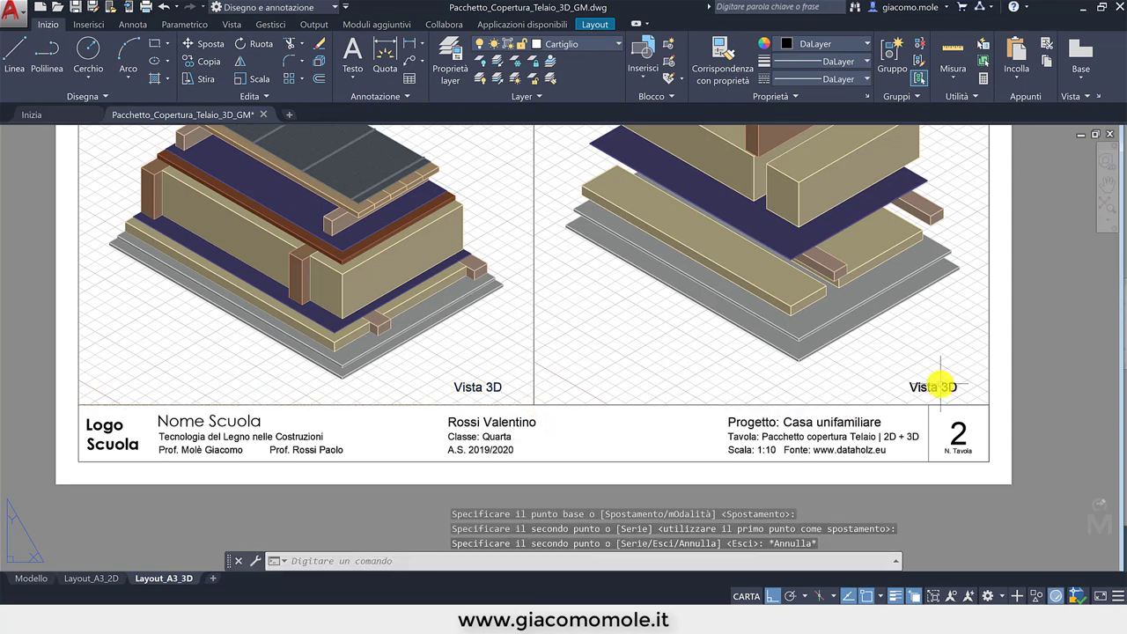
{"action": "double_click", "coordinate": [928, 389]}
{"action": "type", "text": "Esploso"}
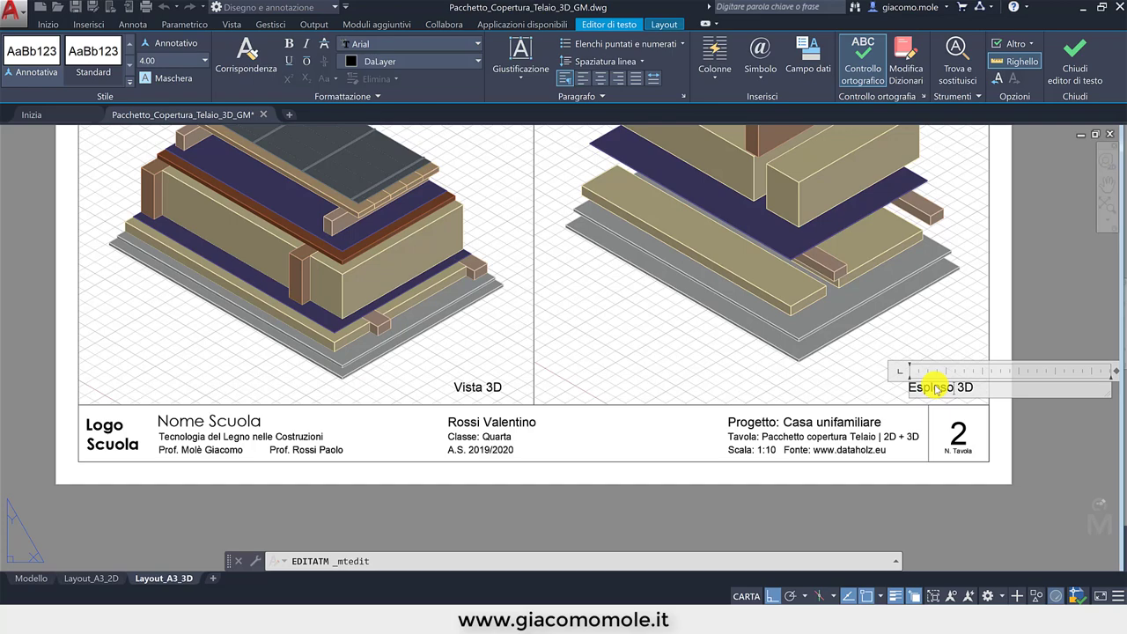
{"action": "left_click", "coordinate": [1021, 448]}
{"action": "scroll", "coordinate": [496, 360], "scroll_direction": "down", "scroll_amount": 2}
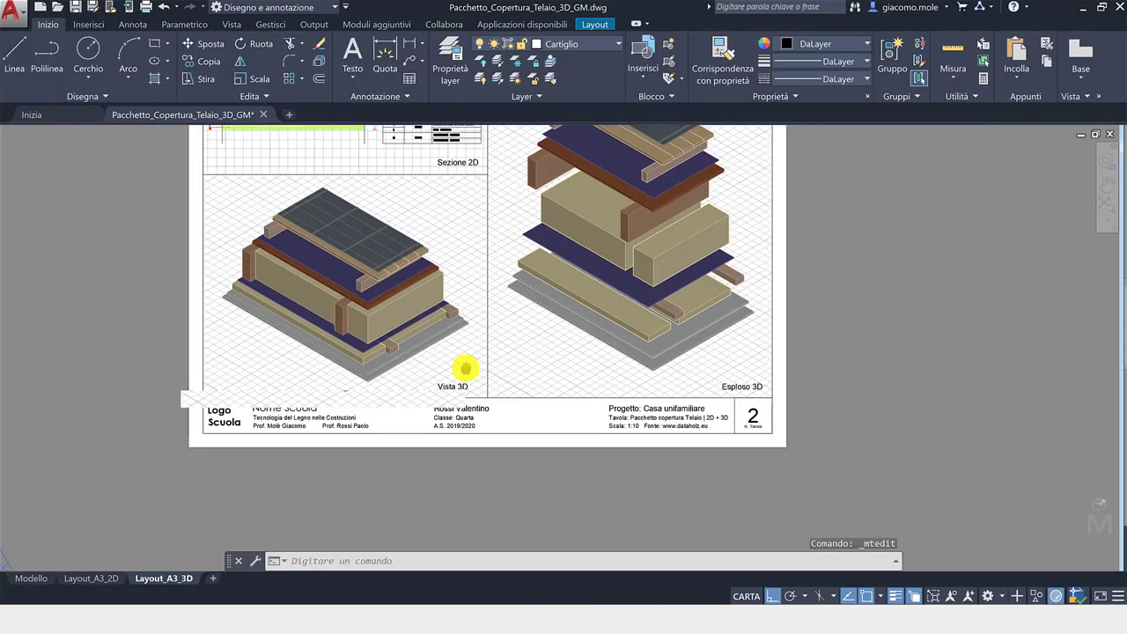
{"action": "scroll", "coordinate": [581, 413], "scroll_direction": "down", "scroll_amount": 2}
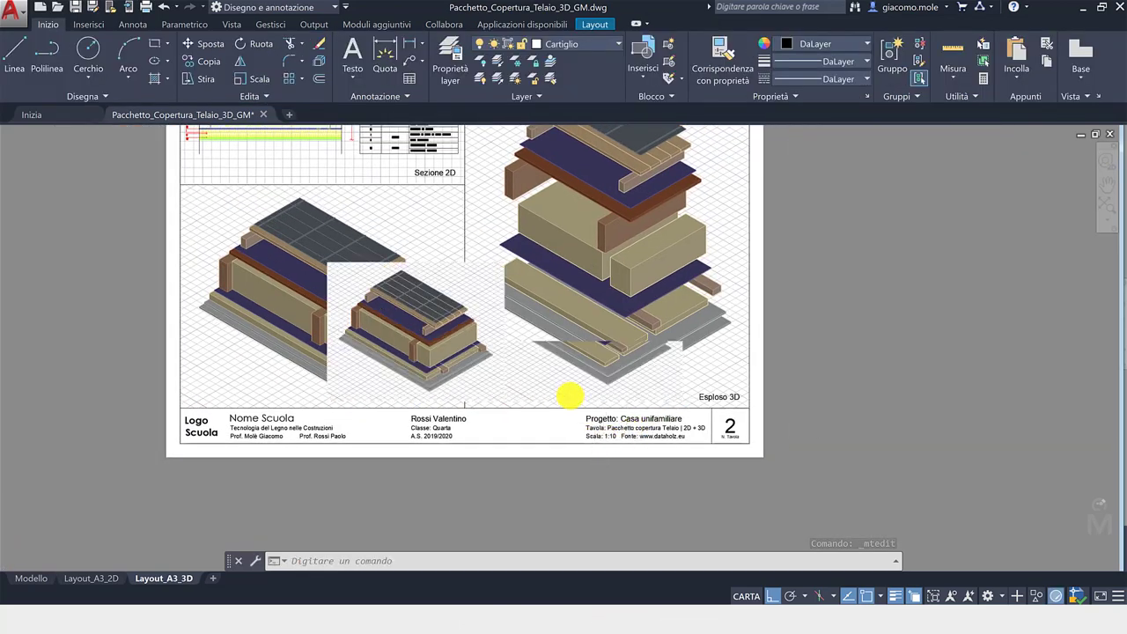
{"action": "middle_click", "coordinate": [769, 360]}
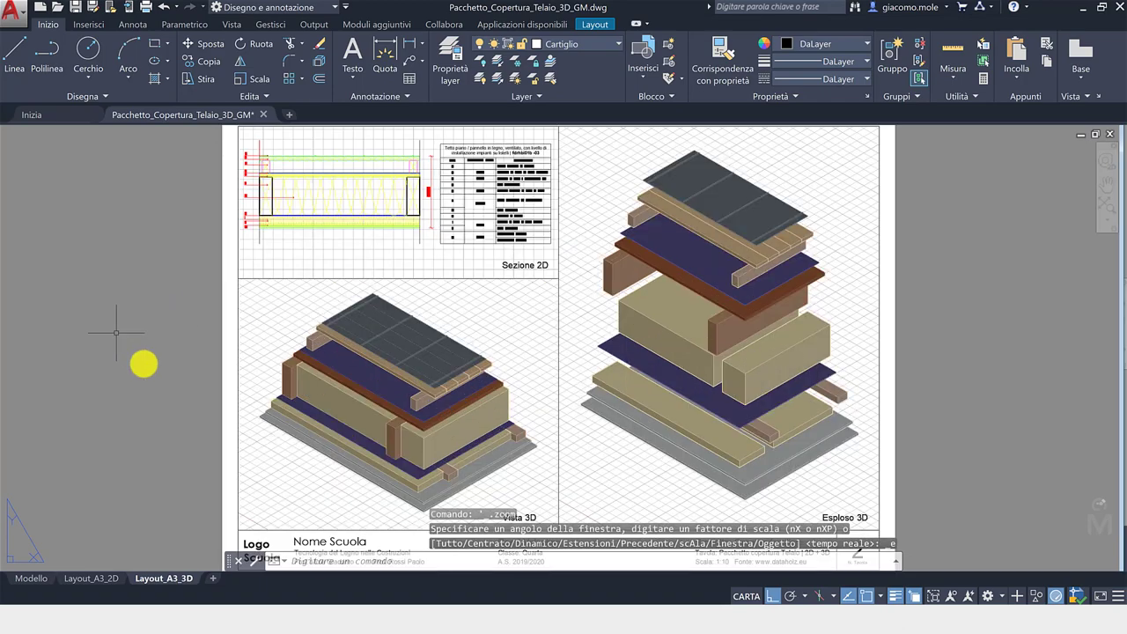
- Open the plot preview of the A3 3D layout sheet
{"action": "left_click", "coordinate": [146, 7]}
{"action": "left_click", "coordinate": [335, 490]}
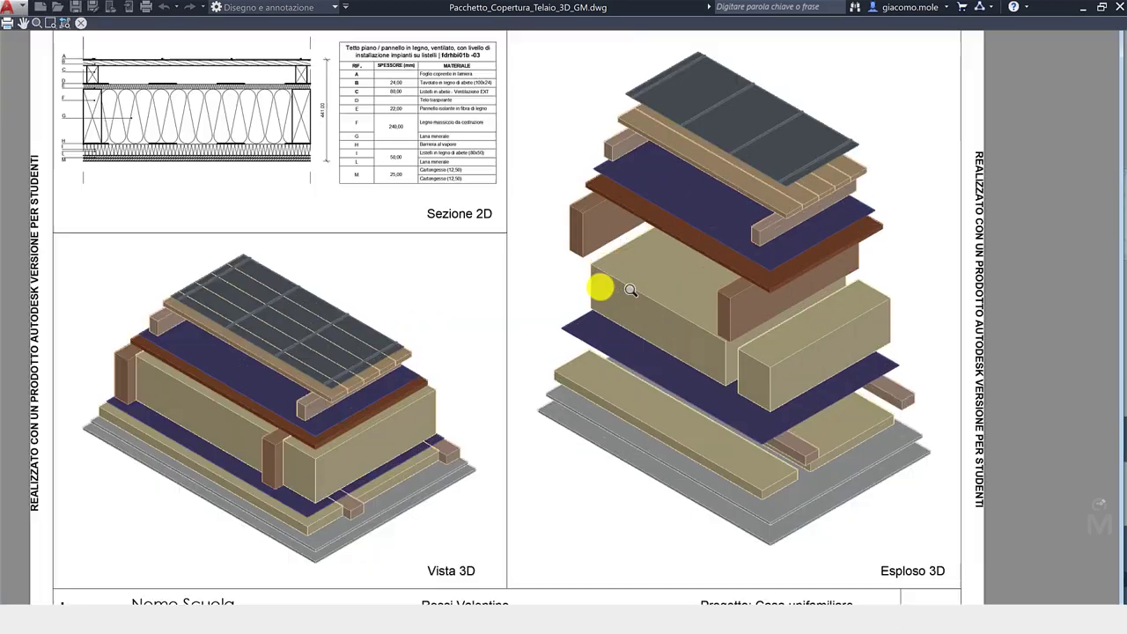
{"action": "scroll", "coordinate": [432, 252], "scroll_direction": "up", "scroll_amount": 3}
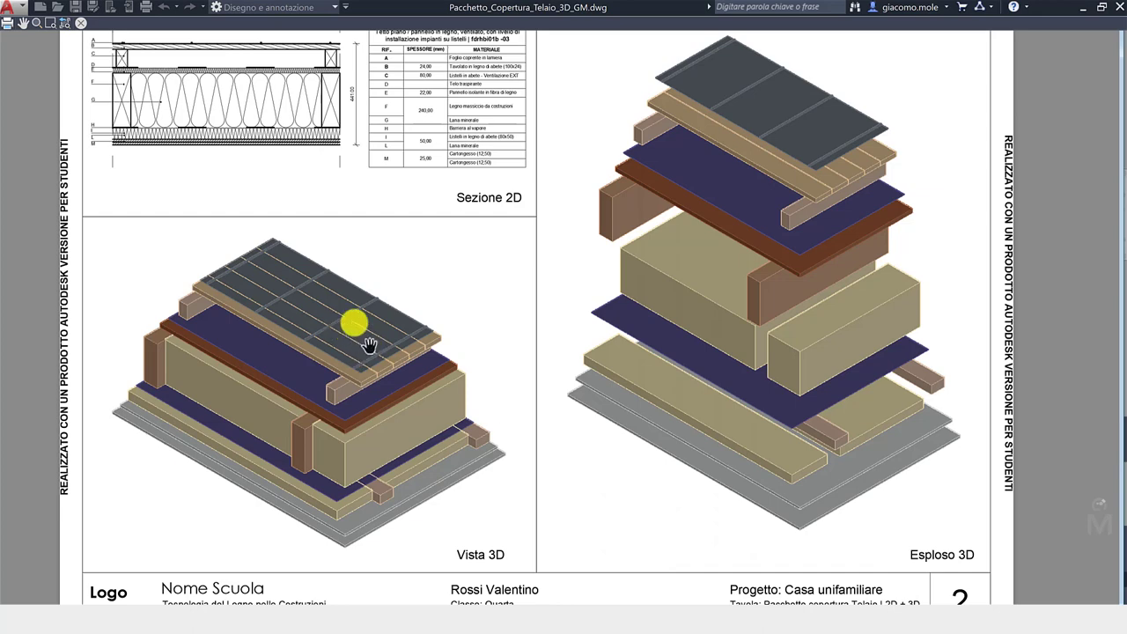
{"action": "scroll", "coordinate": [357, 297], "scroll_direction": "down", "scroll_amount": 2}
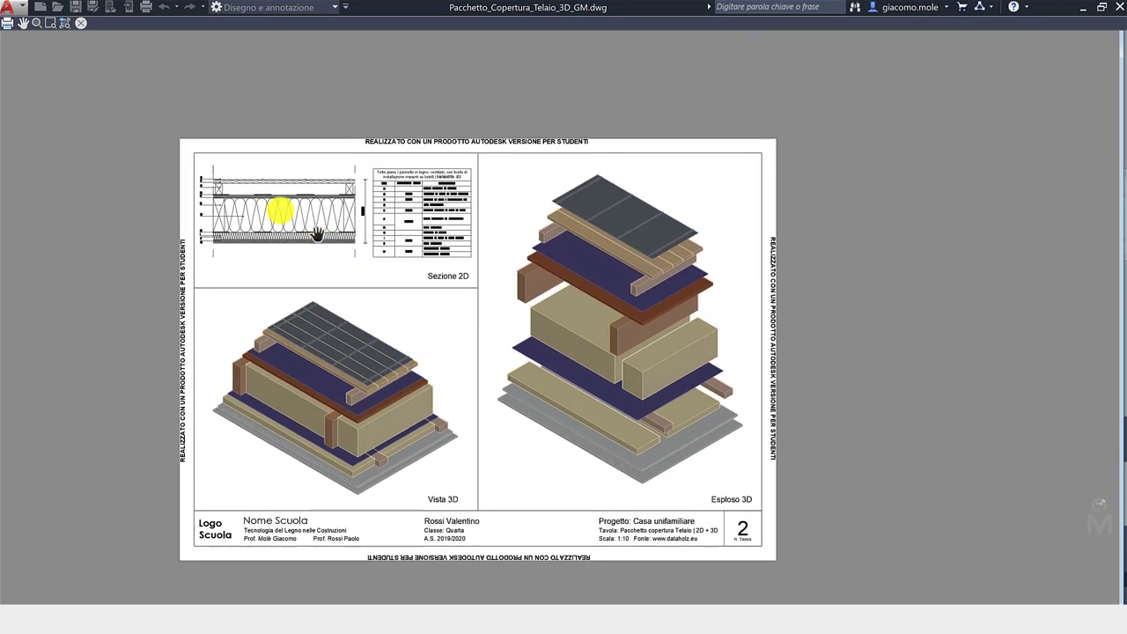
{"action": "scroll", "coordinate": [192, 176], "scroll_direction": "up", "scroll_amount": 2}
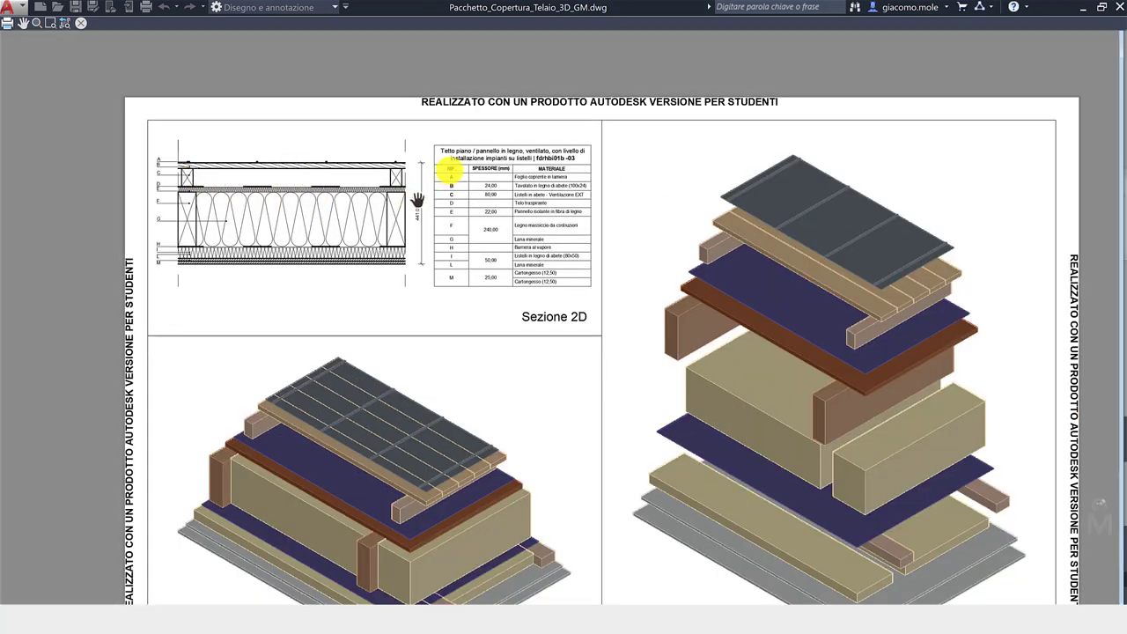
- Zoom and pan the preview to inspect the title block and labelled views
{"action": "mouse_move", "coordinate": [547, 388]}
{"action": "left_mouse_down"}
{"action": "mouse_move", "coordinate": [508, 280]}
{"action": "mouse_move", "coordinate": [619, 316]}
{"action": "left_mouse_up"}
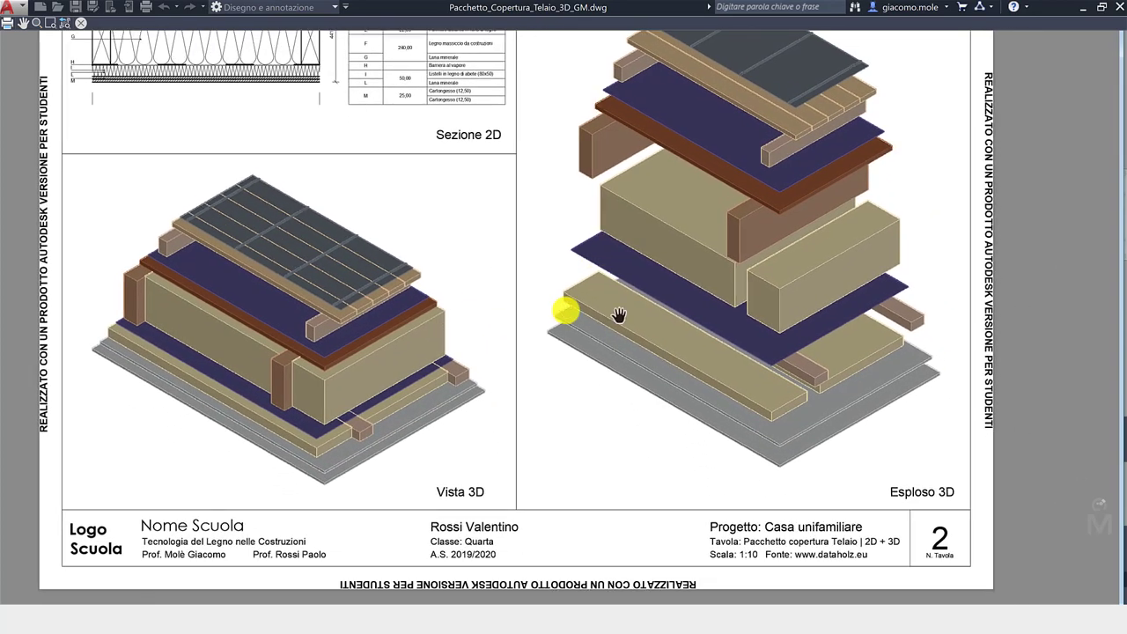
{"action": "scroll", "coordinate": [560, 318], "scroll_direction": "down", "scroll_amount": 1}
{"action": "scroll", "coordinate": [569, 322], "scroll_direction": "down", "scroll_amount": 3}
{"action": "scroll", "coordinate": [554, 317], "scroll_direction": "up", "scroll_amount": 1}
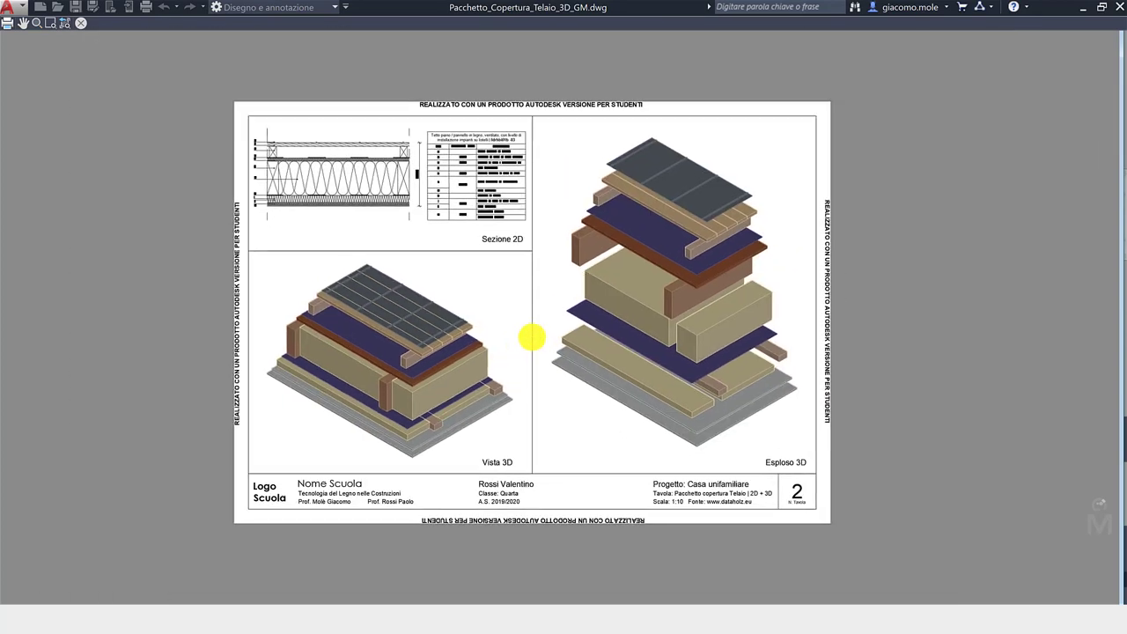
{"action": "scroll", "coordinate": [531, 334], "scroll_direction": "up", "scroll_amount": 3}
{"action": "left_click_drag", "start_coordinate": [539, 339], "coordinate": [556, 358]}
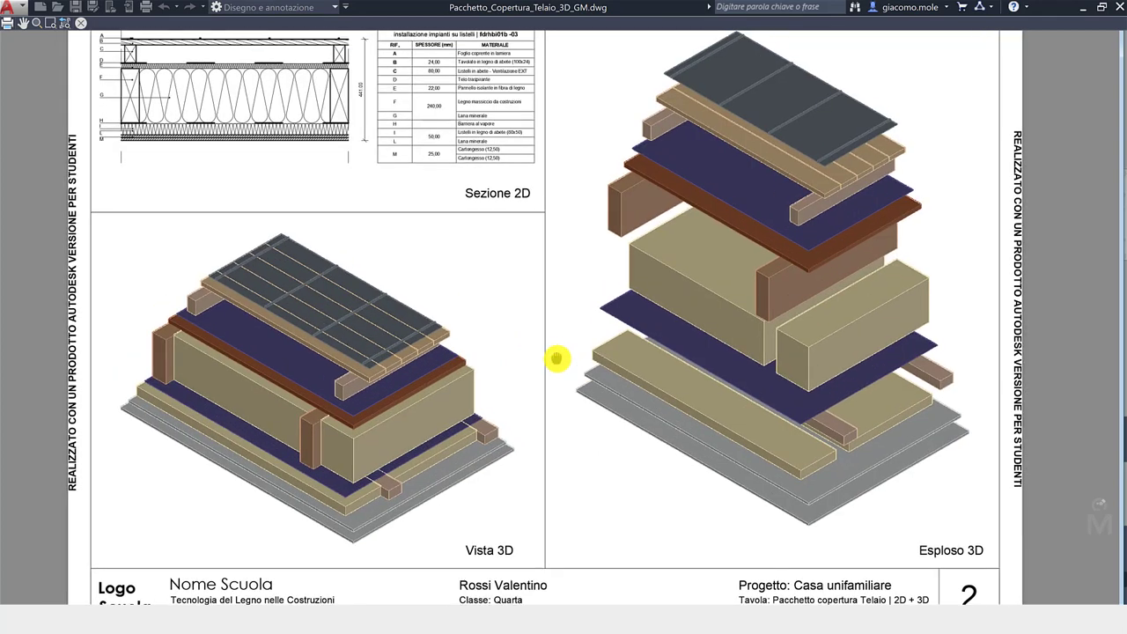